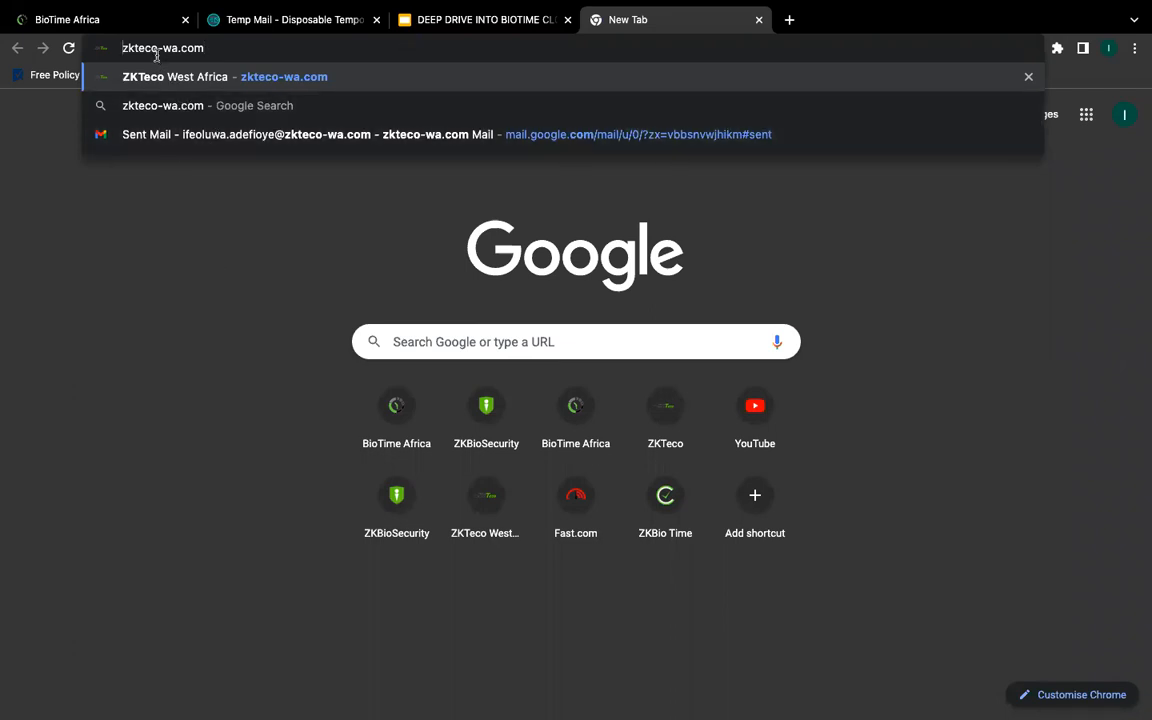
Step: Load zkteco-wa.com and scroll up and down through the homepage
{"action": "key", "text": "Return"}
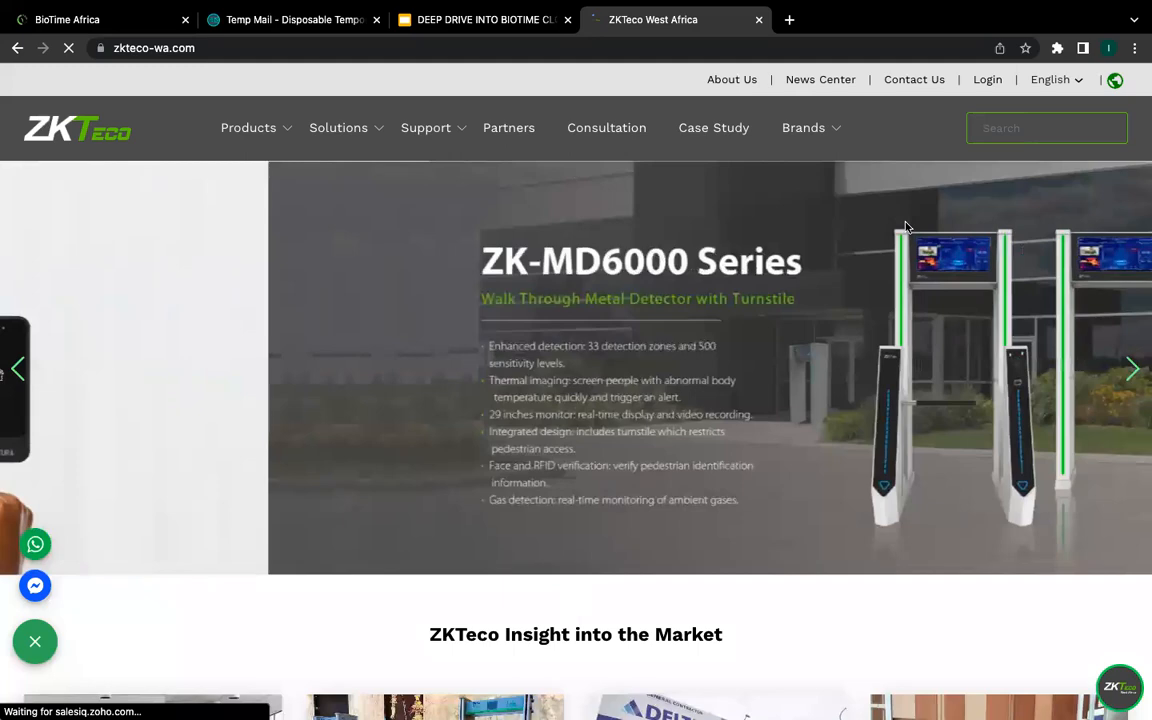
{"action": "scroll", "coordinate": [912, 285], "scroll_direction": "down", "scroll_amount": 5}
{"action": "scroll", "coordinate": [910, 285], "scroll_direction": "down", "scroll_amount": 8}
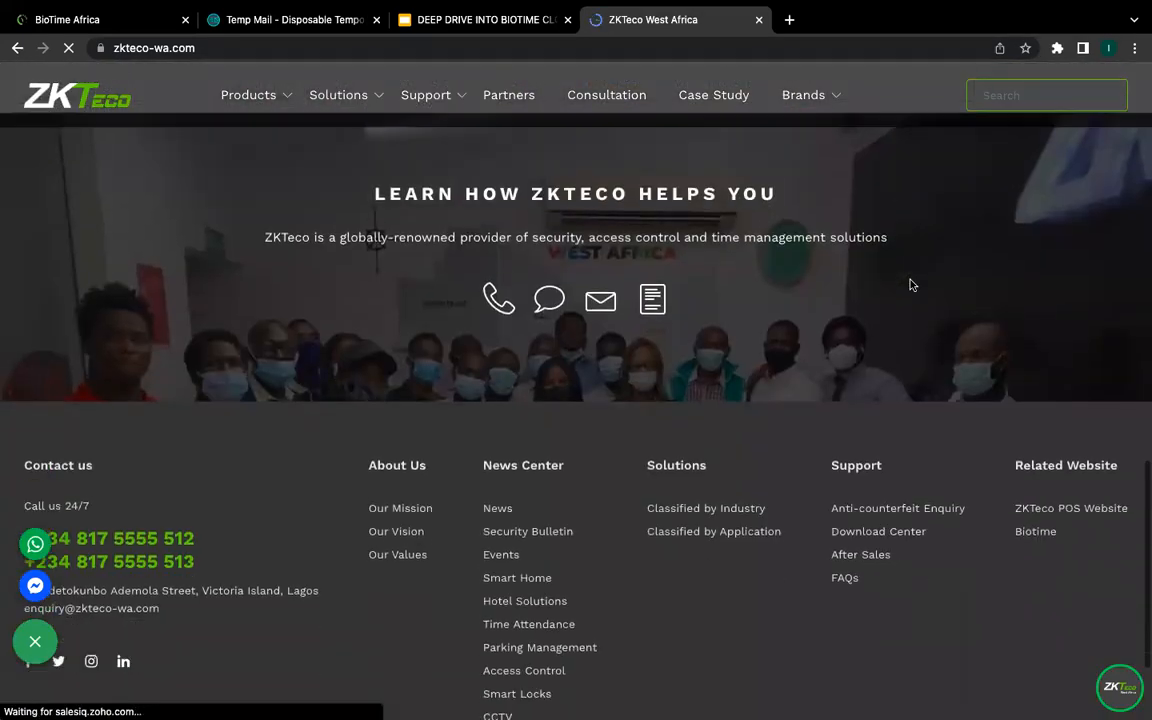
{"action": "scroll", "coordinate": [910, 285], "scroll_direction": "up", "scroll_amount": 2}
{"action": "scroll", "coordinate": [911, 286], "scroll_direction": "down", "scroll_amount": 4}
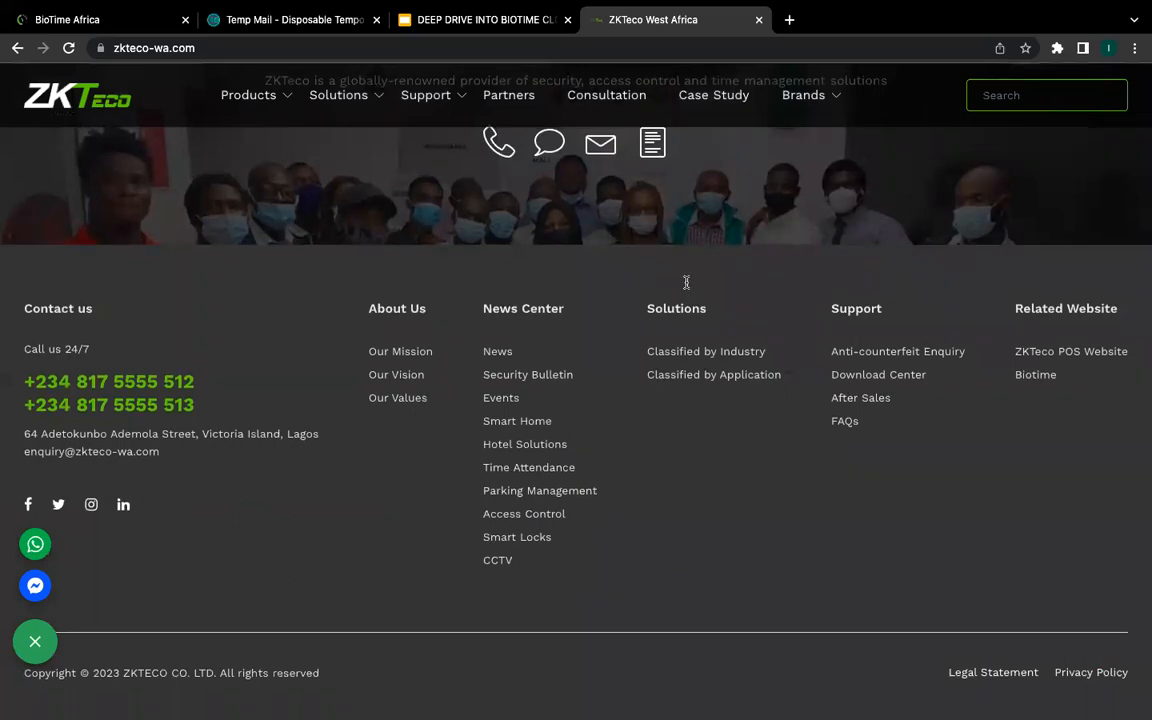
{"action": "scroll", "coordinate": [910, 285], "scroll_direction": "up", "scroll_amount": 10}
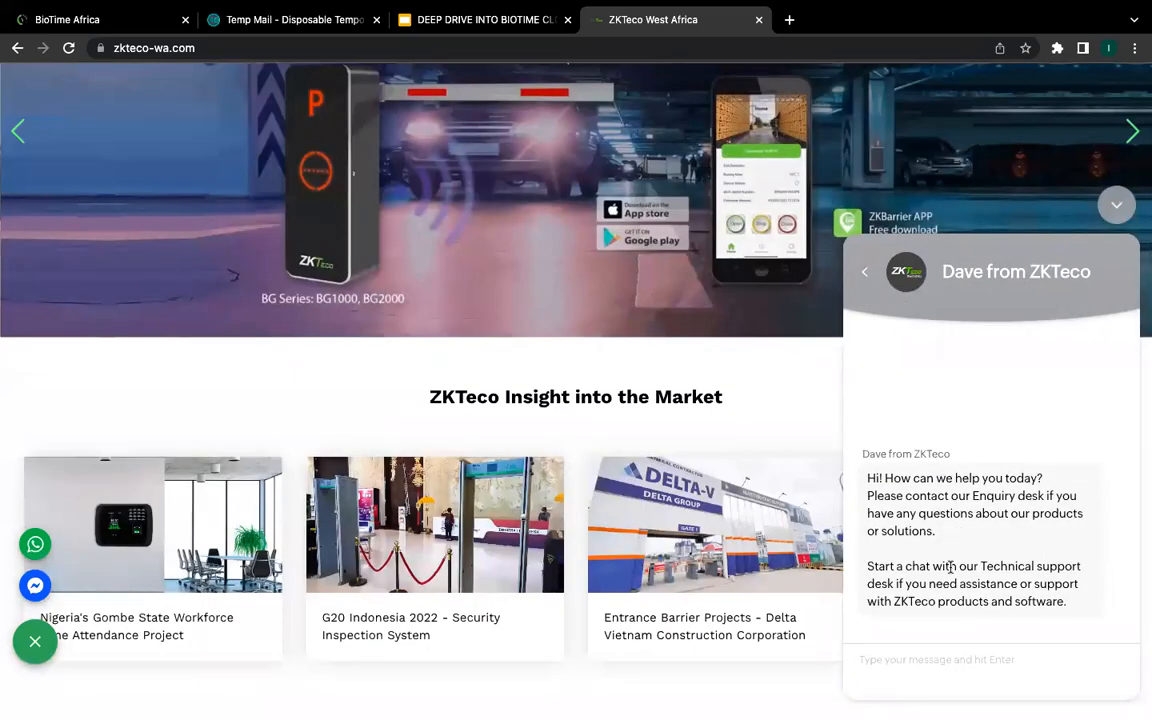
Step: Open and dismiss the ZKTeco support chat, then start a new browser tab
{"action": "left_click", "coordinate": [949, 676]}
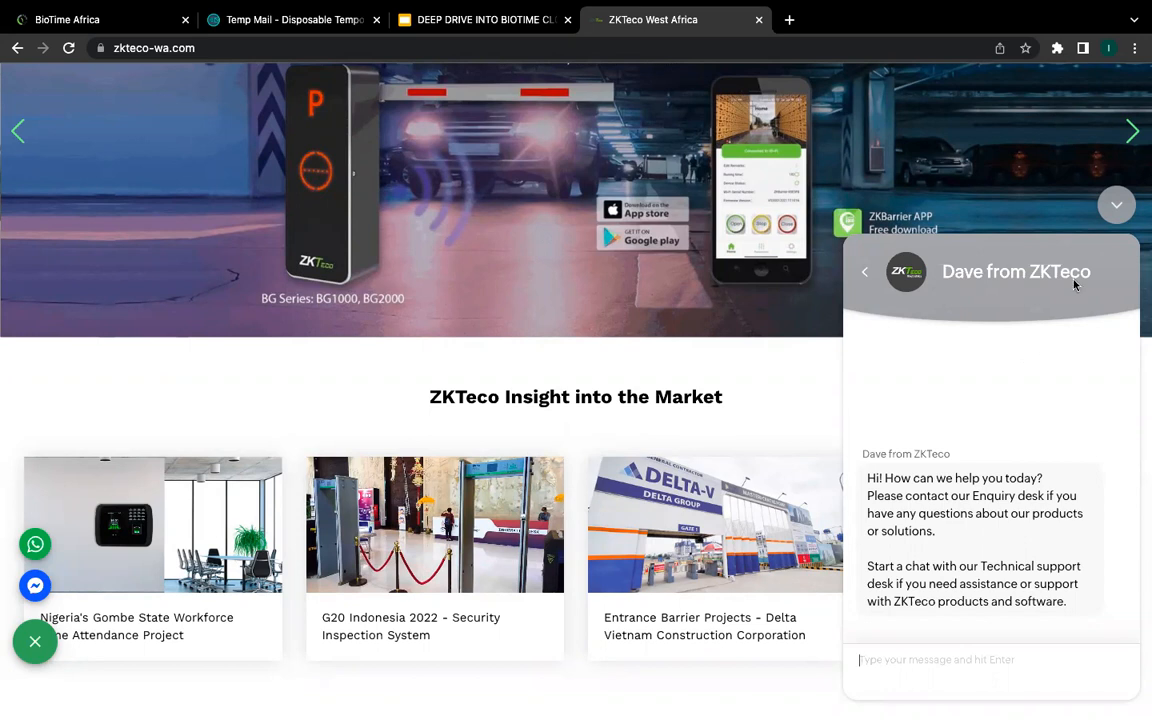
{"action": "left_click", "coordinate": [1117, 206]}
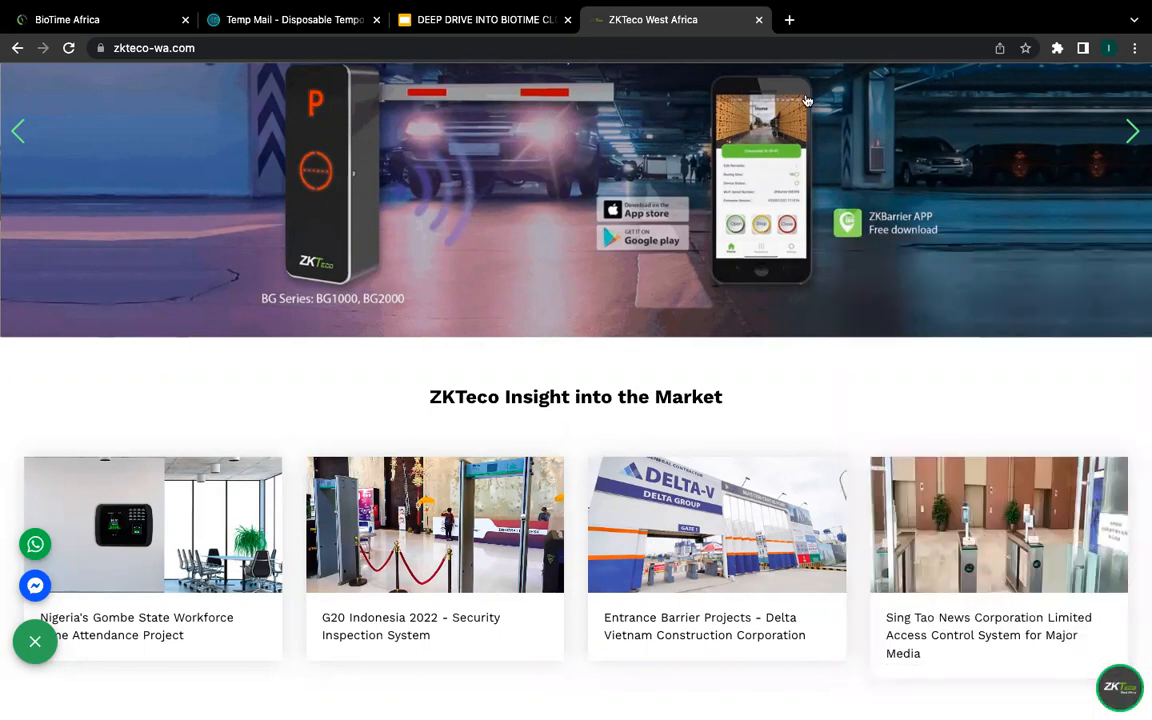
{"action": "left_click", "coordinate": [790, 19]}
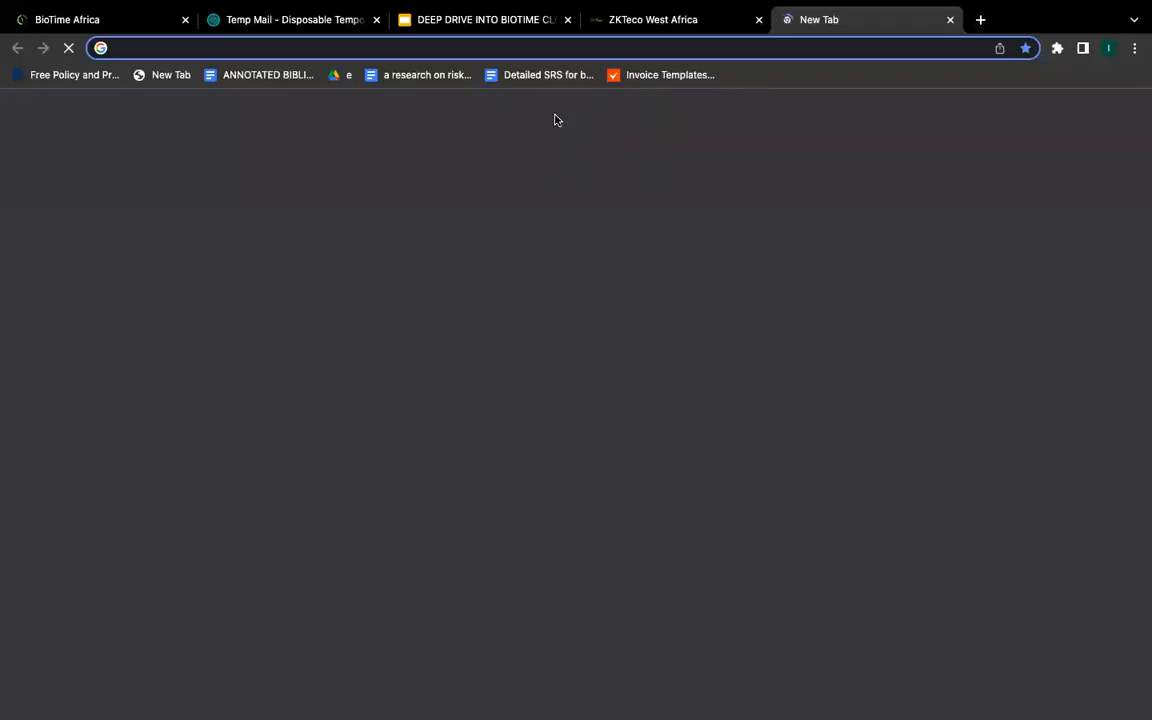
Step: Enter biotime, trim the suggested address to biotime.ng/, and load the sign-in page
{"action": "type", "text": "biotime"}
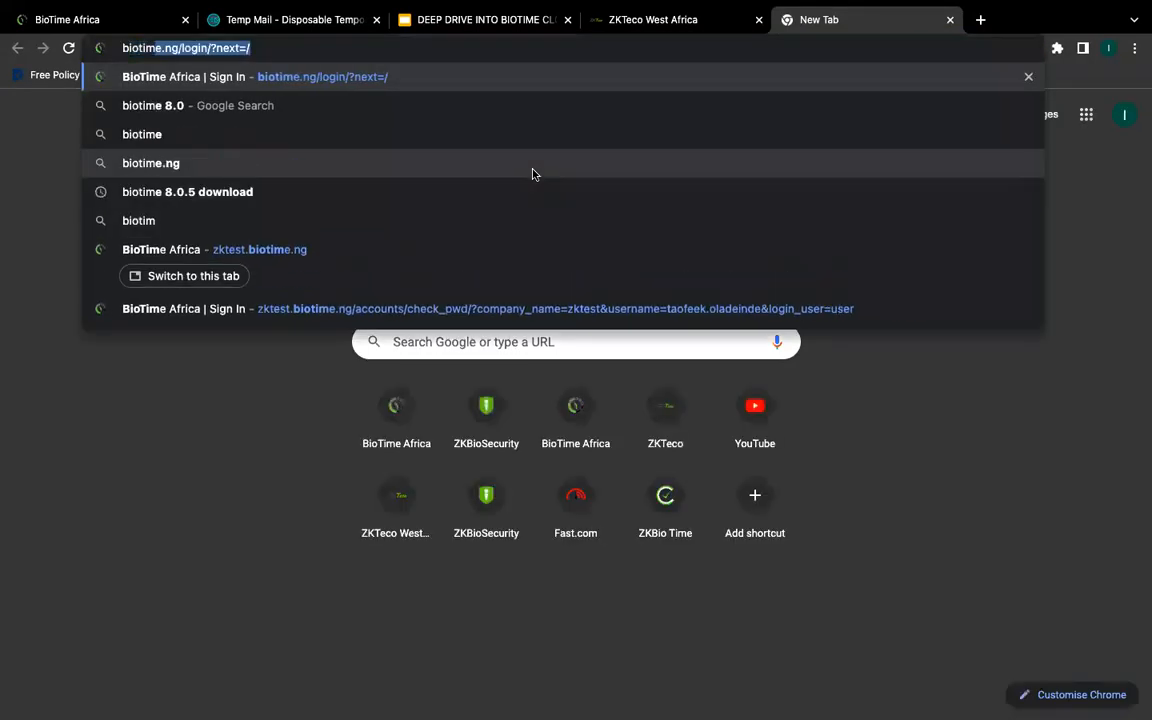
{"action": "key", "text": "Right"}
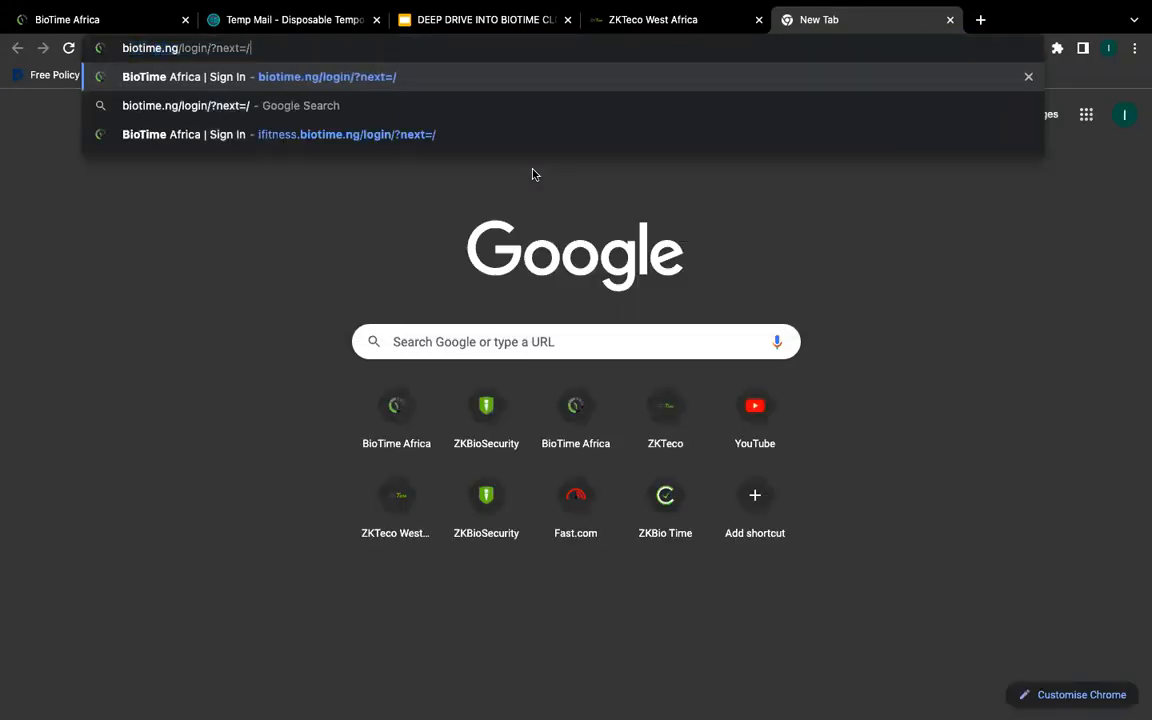
{"action": "key", "text": "BackSpace"}
{"action": "key", "text": "BackSpace"}
{"action": "key", "text": "BackSpace"}
{"action": "key", "text": "BackSpace"}
{"action": "key", "text": "BackSpace"}
{"action": "key", "text": "BackSpace"}
{"action": "key", "text": "BackSpace"}
{"action": "key", "text": "BackSpace"}
{"action": "key", "text": "BackSpace"}
{"action": "key", "text": "BackSpace"}
{"action": "key", "text": "BackSpace"}
{"action": "key", "text": "BackSpace"}
{"action": "key", "text": "BackSpace"}
{"action": "key", "text": "BackSpace"}
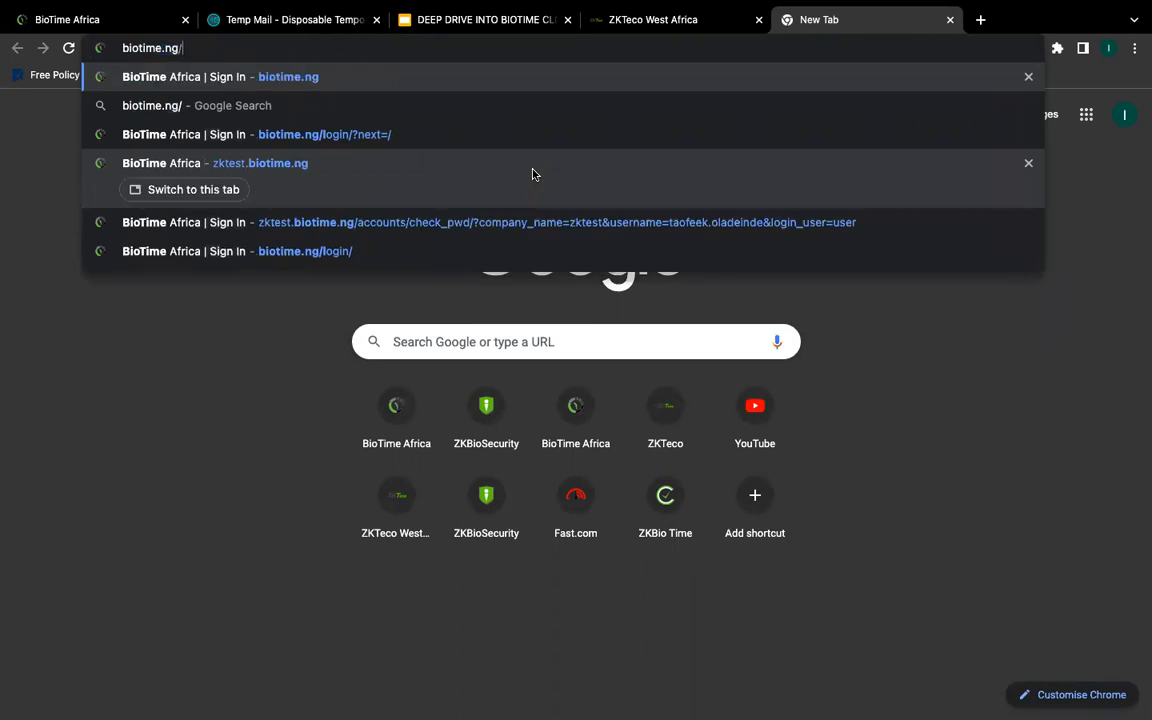
{"action": "key", "text": "Return"}
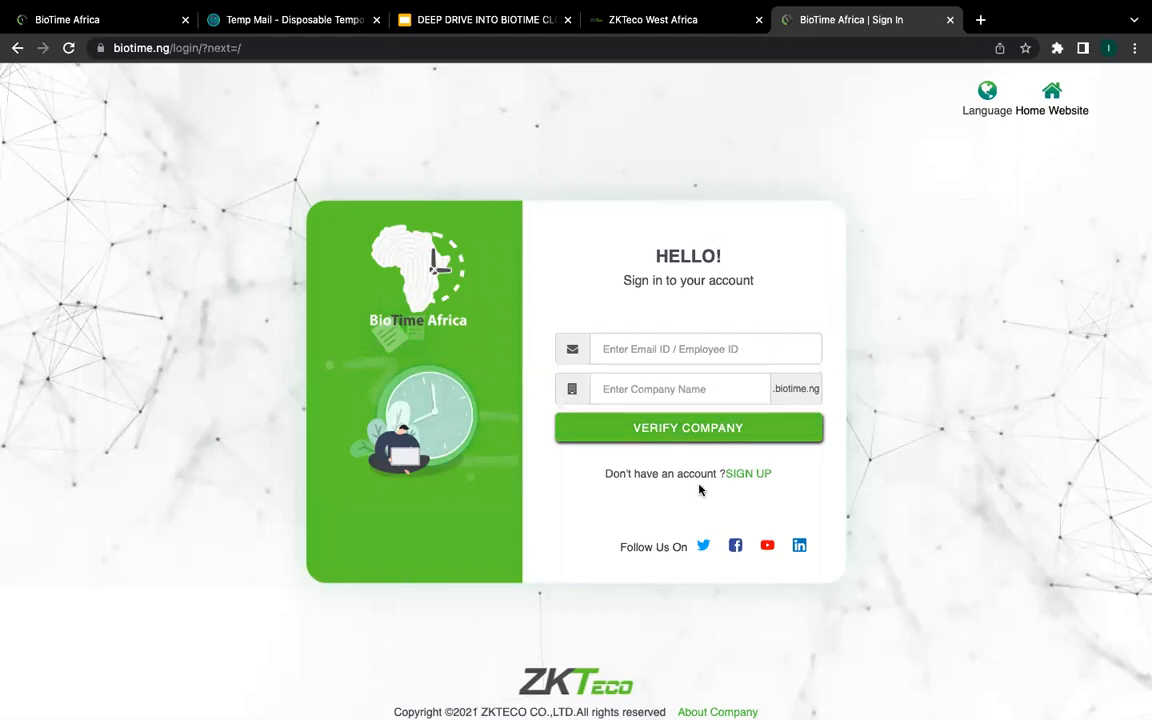
{"action": "left_click", "coordinate": [741, 476]}
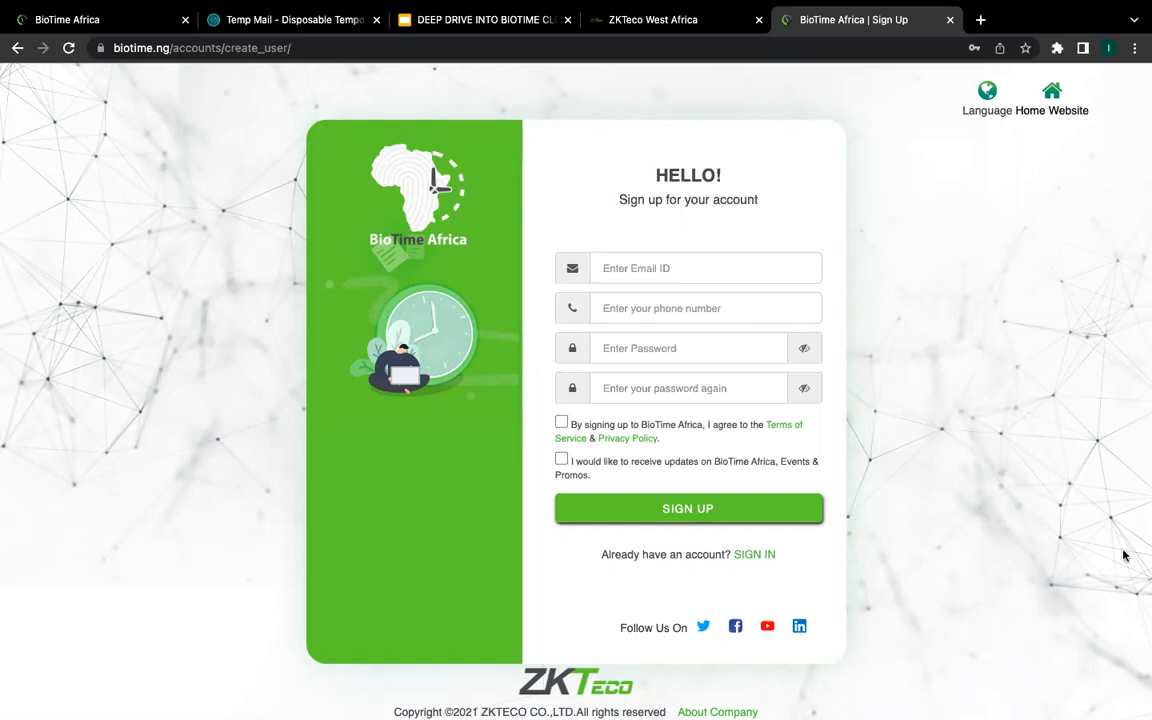
{"action": "left_click", "coordinate": [765, 557]}
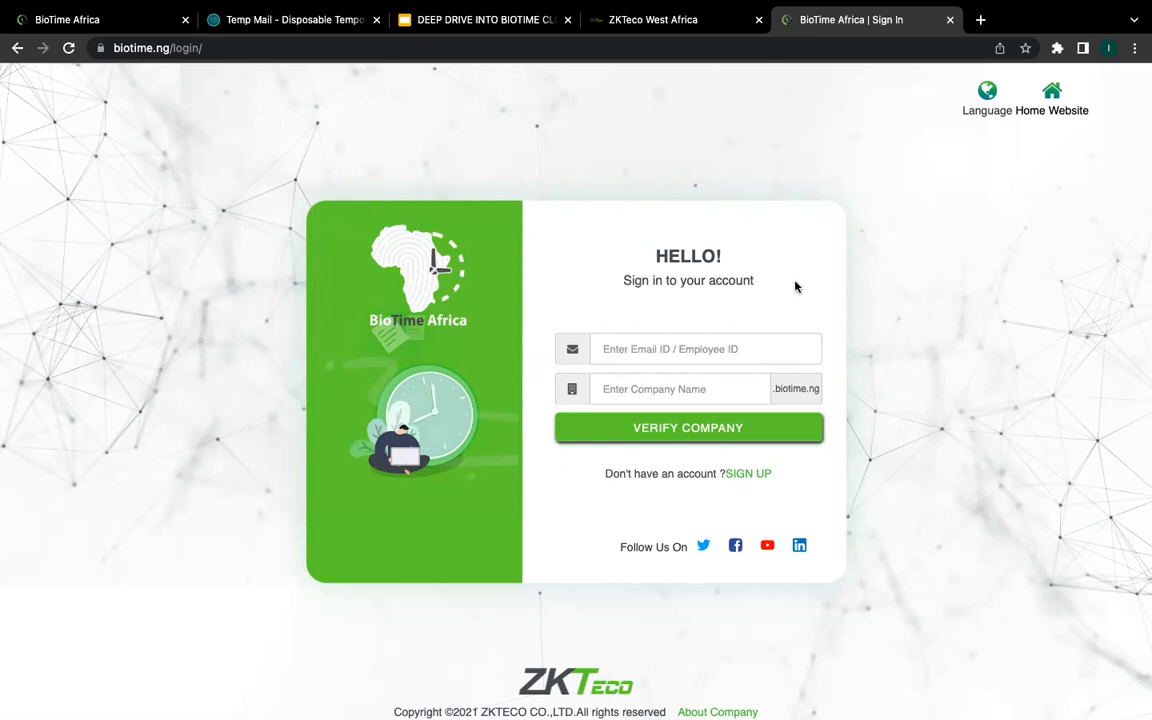
Step: Sign in with the saved email and company zktest, verifying the company before logging in
{"action": "left_click", "coordinate": [650, 348]}
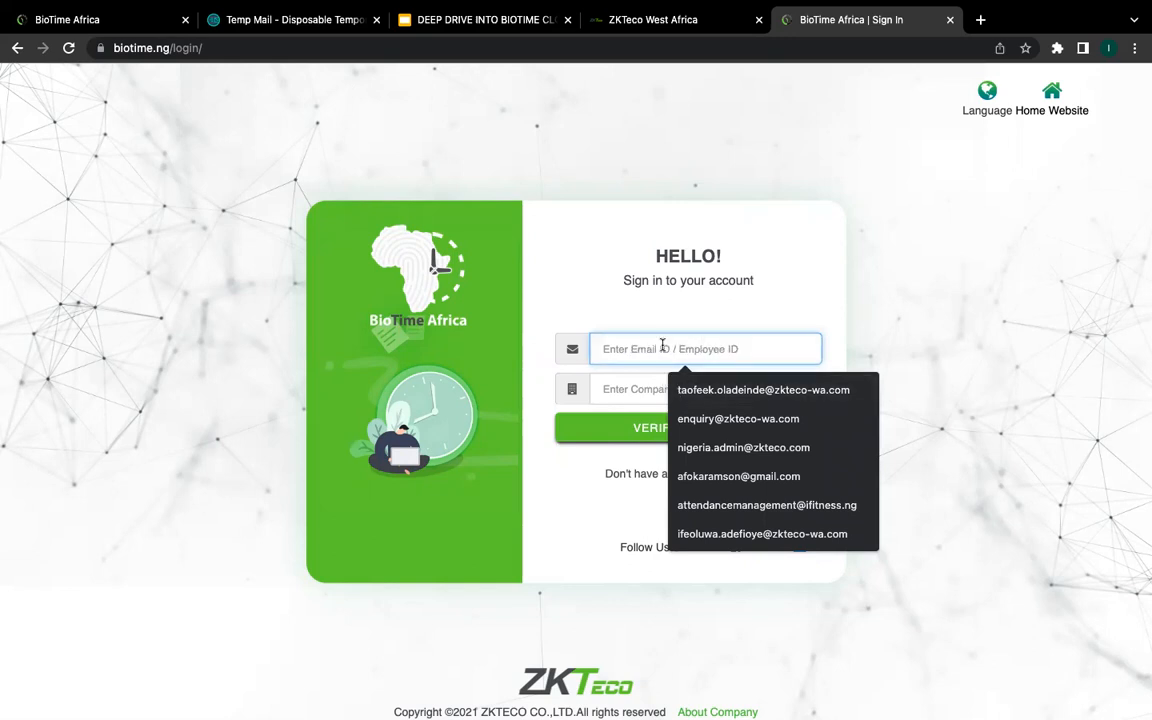
{"action": "key", "text": "Down"}
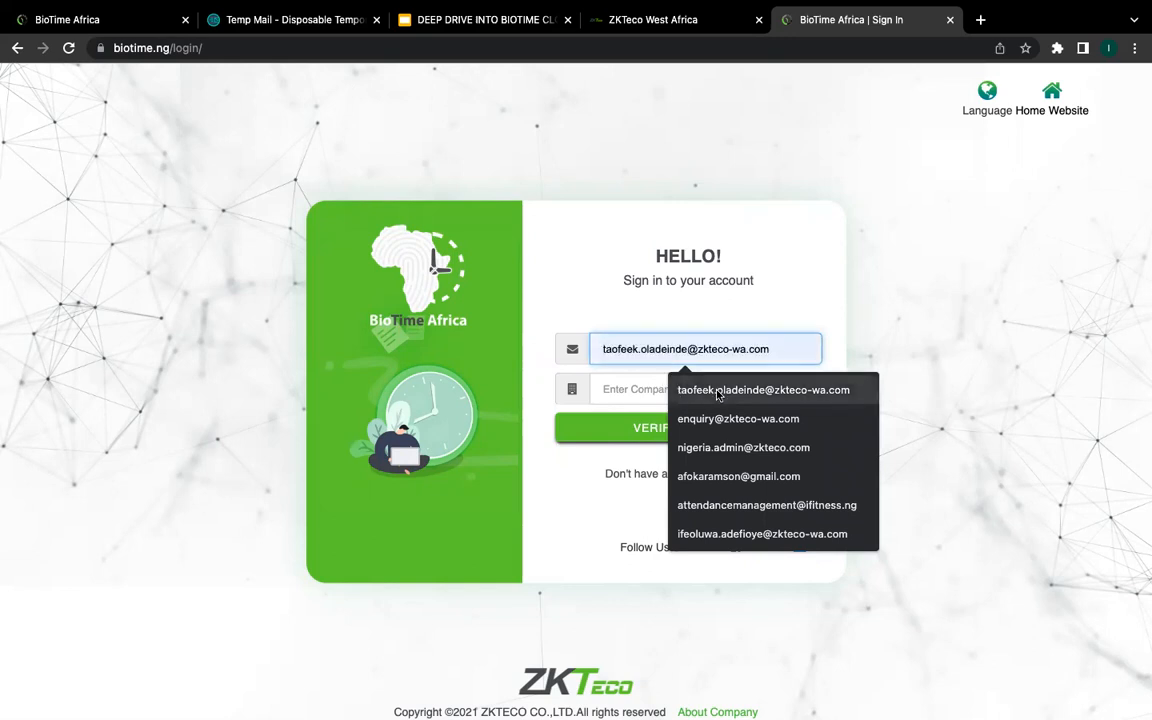
{"action": "key", "text": "Return"}
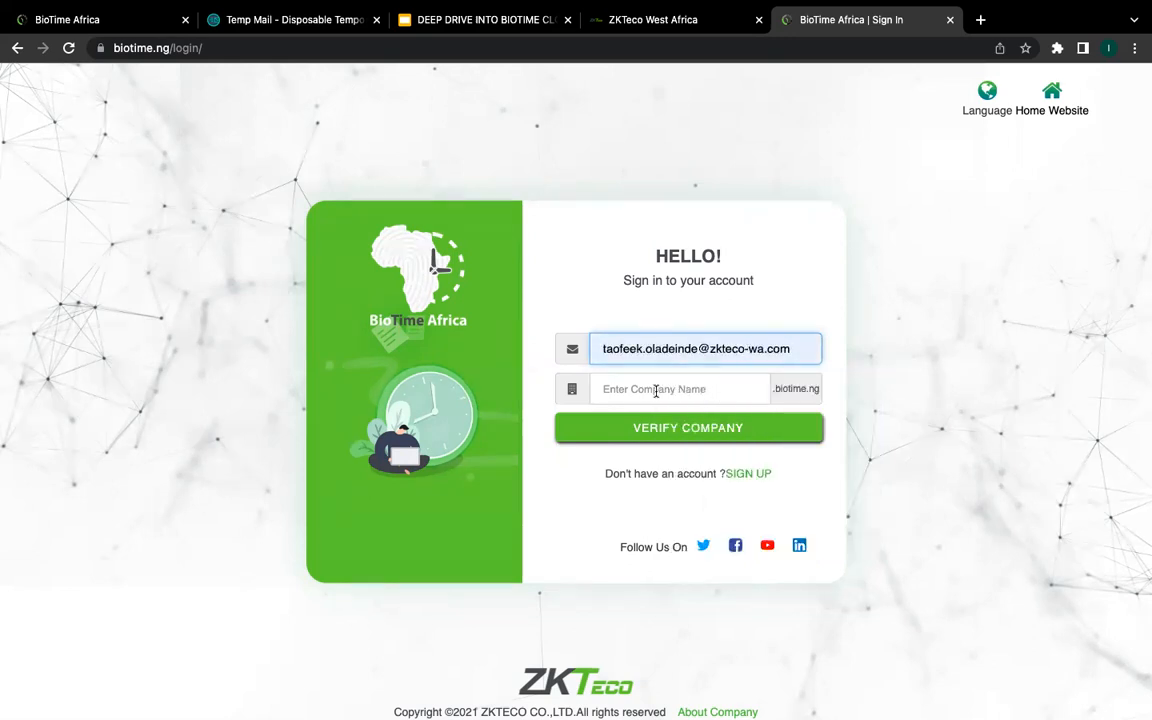
{"action": "left_click", "coordinate": [656, 391]}
{"action": "key", "text": "Down"}
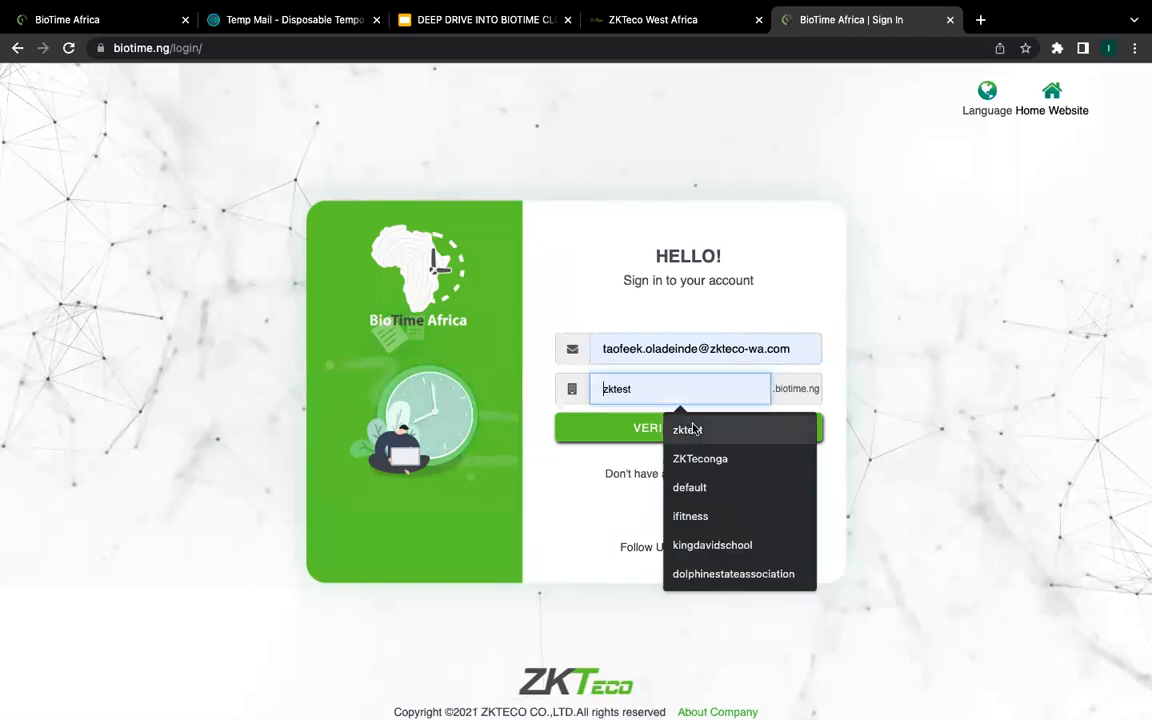
{"action": "key", "text": "Return"}
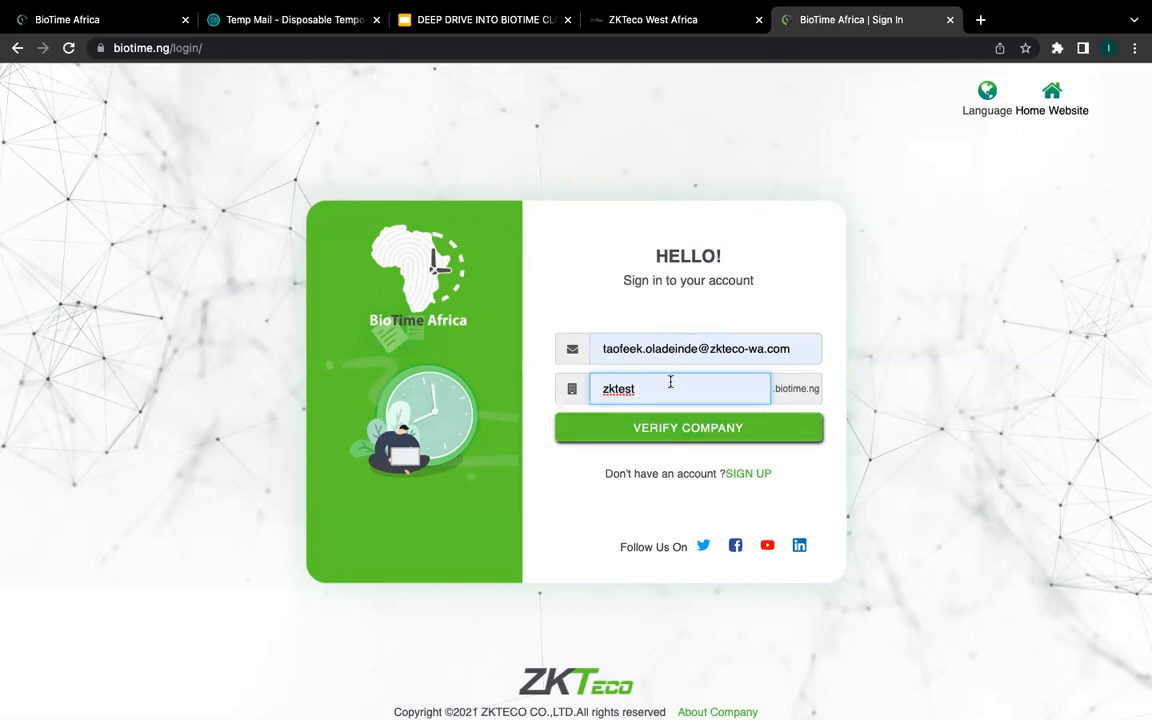
{"action": "left_click", "coordinate": [668, 131]}
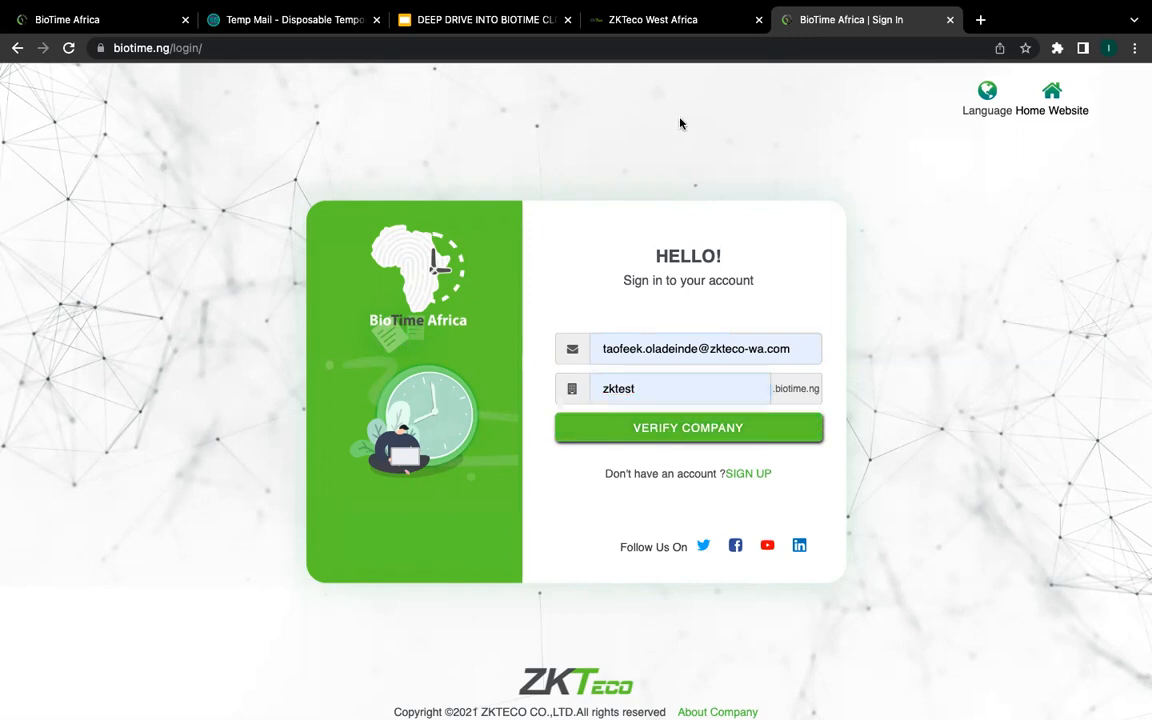
{"action": "left_click", "coordinate": [660, 428]}
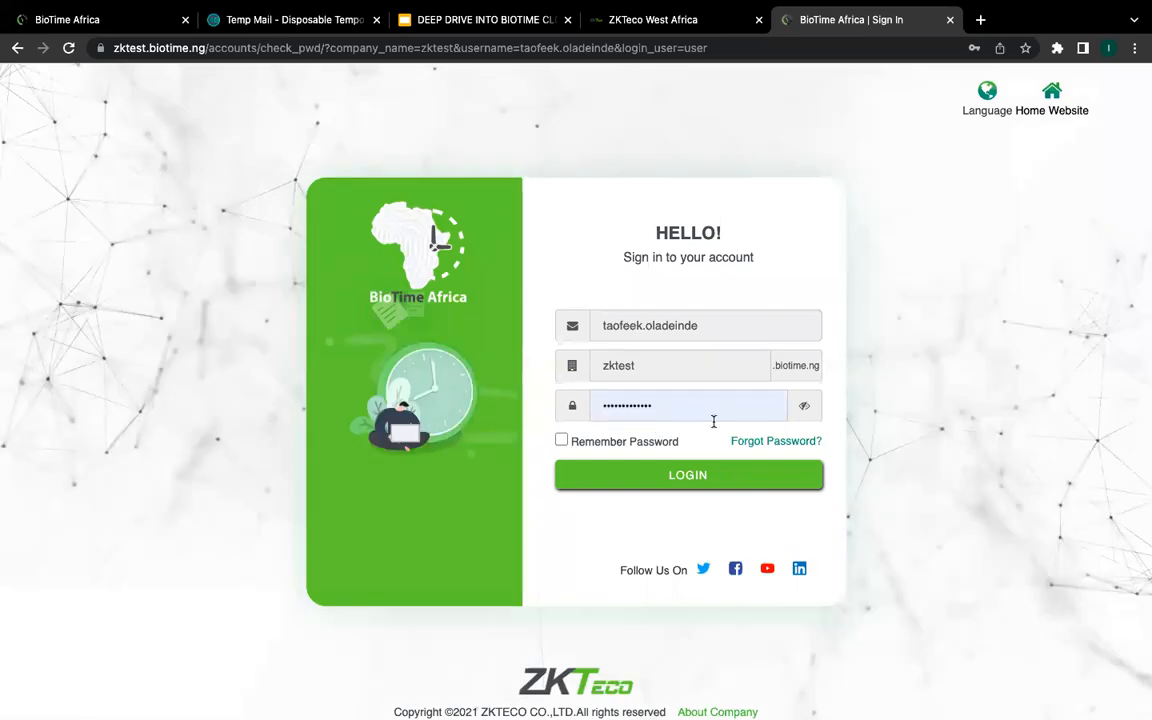
{"action": "left_click", "coordinate": [646, 482]}
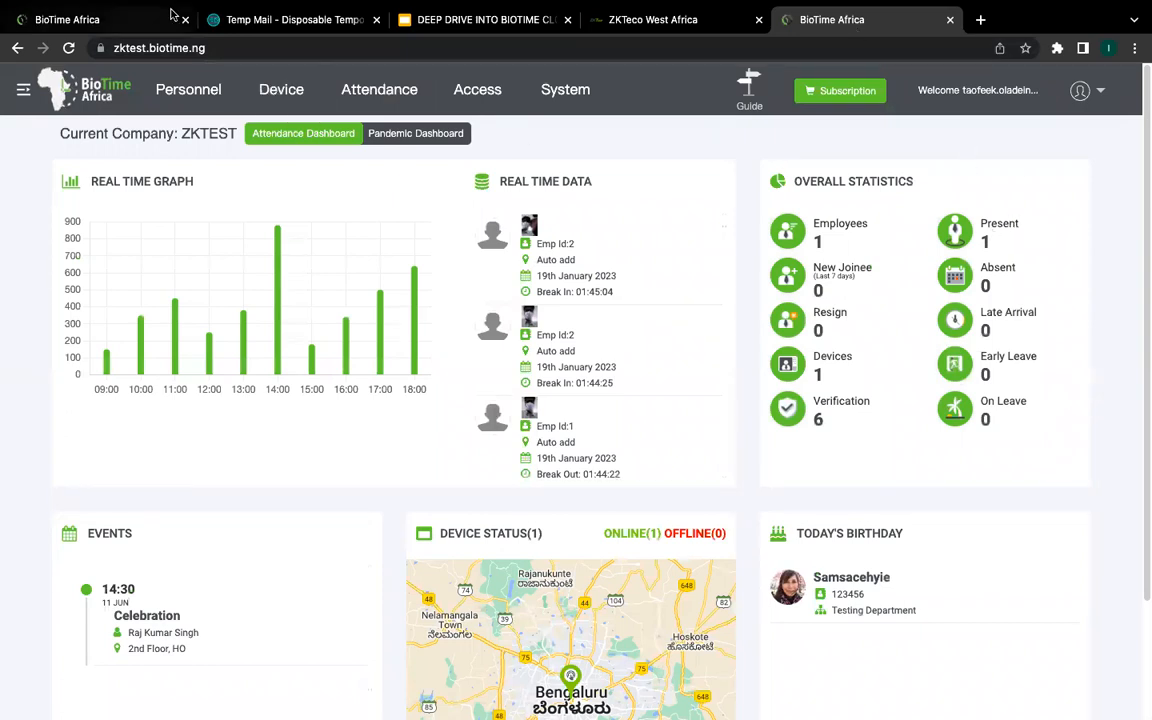
{"action": "scroll", "coordinate": [357, 326], "scroll_direction": "down", "scroll_amount": 3}
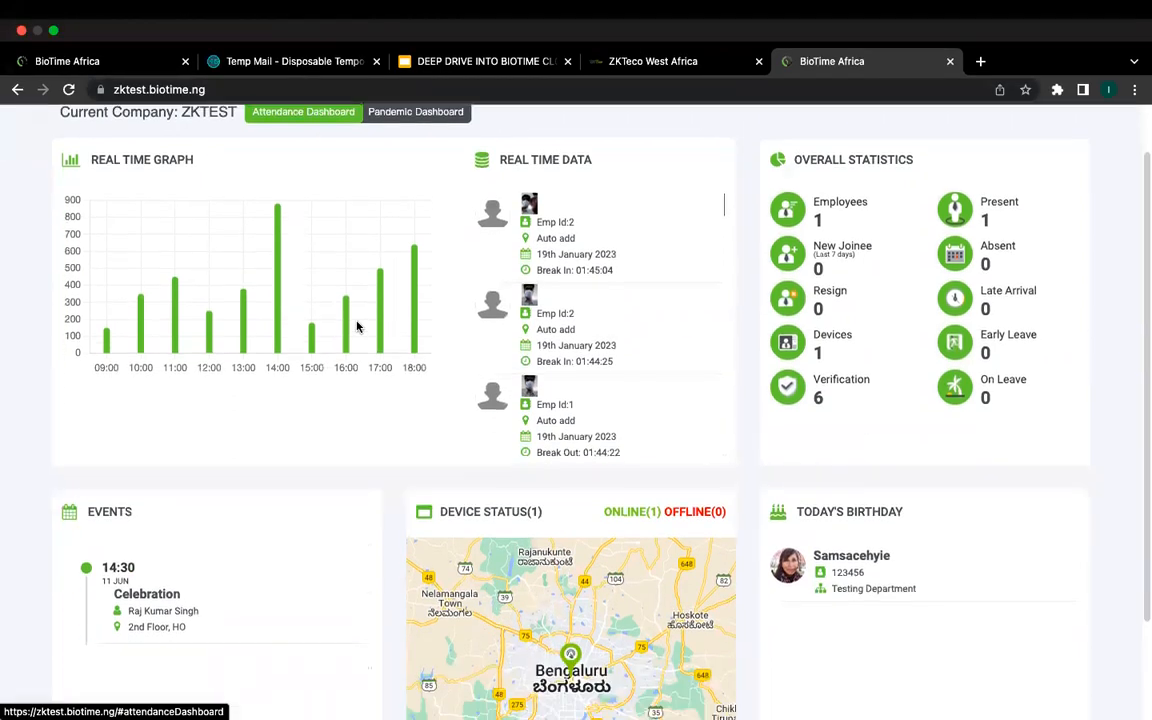
{"action": "scroll", "coordinate": [357, 326], "scroll_direction": "up", "scroll_amount": 3}
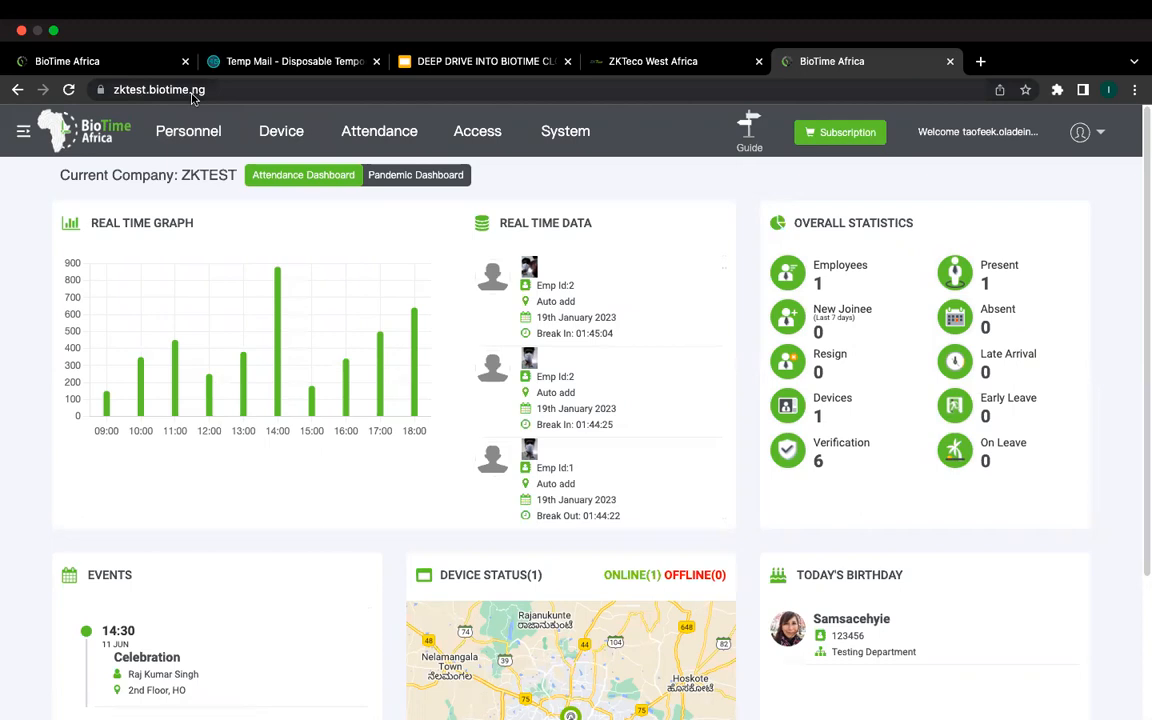
{"action": "left_click", "coordinate": [117, 89]}
{"action": "left_click", "coordinate": [214, 88]}
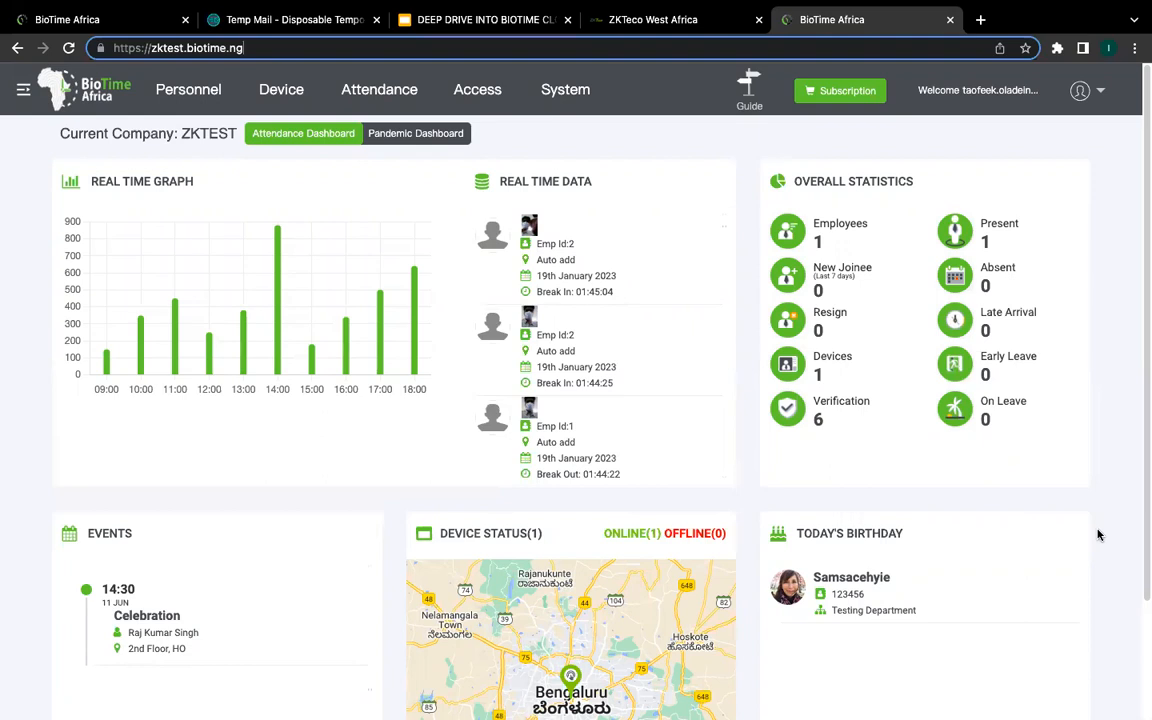
{"action": "mouse_move", "coordinate": [172, 325]}
{"action": "scroll", "coordinate": [918, 357], "scroll_direction": "down", "scroll_amount": 3}
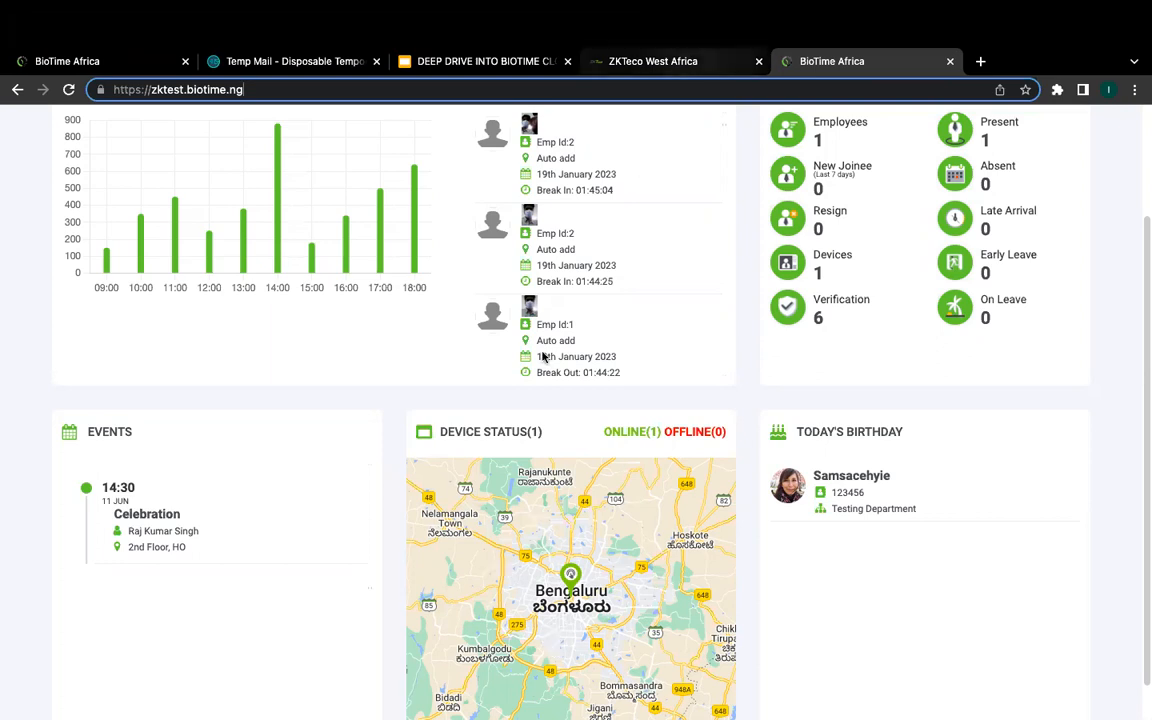
{"action": "scroll", "coordinate": [425, 425], "scroll_direction": "up", "scroll_amount": 3}
{"action": "scroll", "coordinate": [550, 422], "scroll_direction": "down", "scroll_amount": 1}
{"action": "scroll", "coordinate": [550, 420], "scroll_direction": "up", "scroll_amount": 1}
{"action": "scroll", "coordinate": [818, 378], "scroll_direction": "down", "scroll_amount": 2}
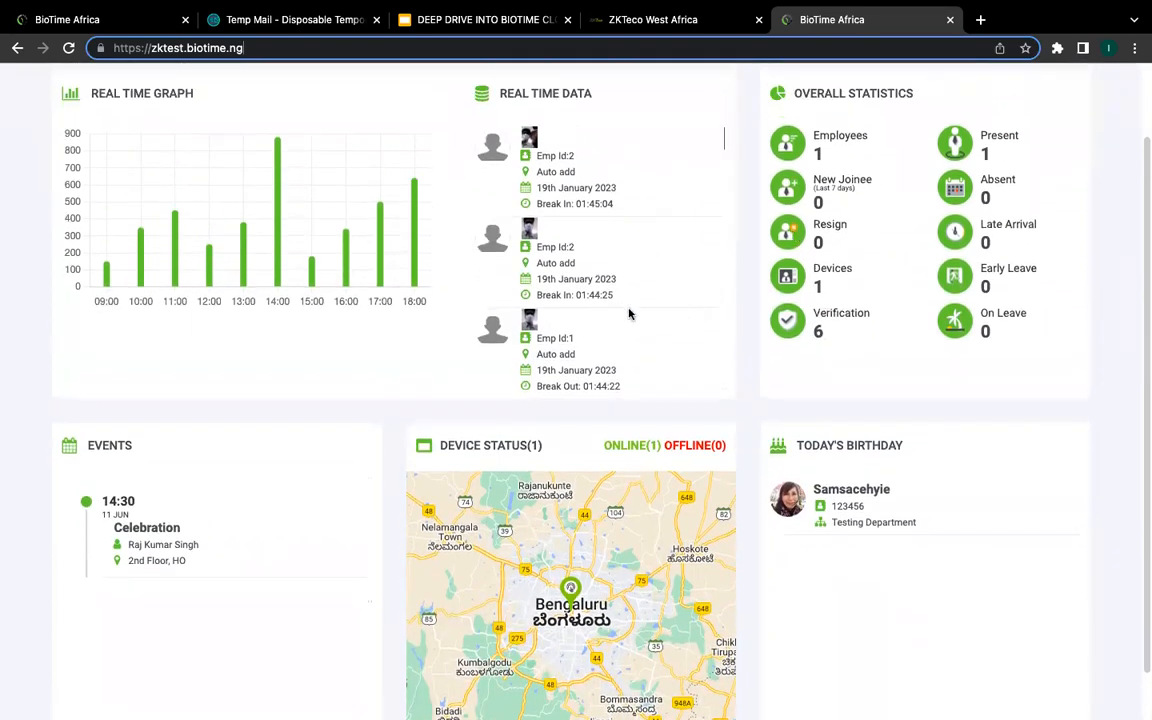
{"action": "scroll", "coordinate": [607, 272], "scroll_direction": "up", "scroll_amount": 1}
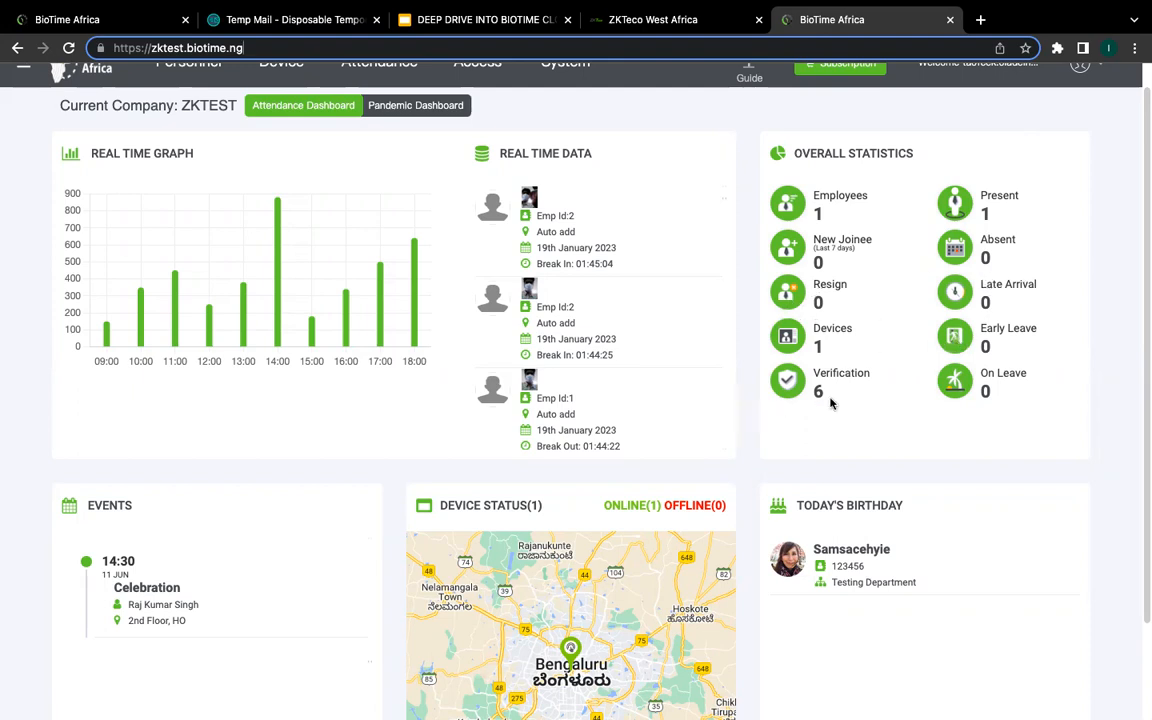
{"action": "scroll", "coordinate": [735, 485], "scroll_direction": "down", "scroll_amount": 2}
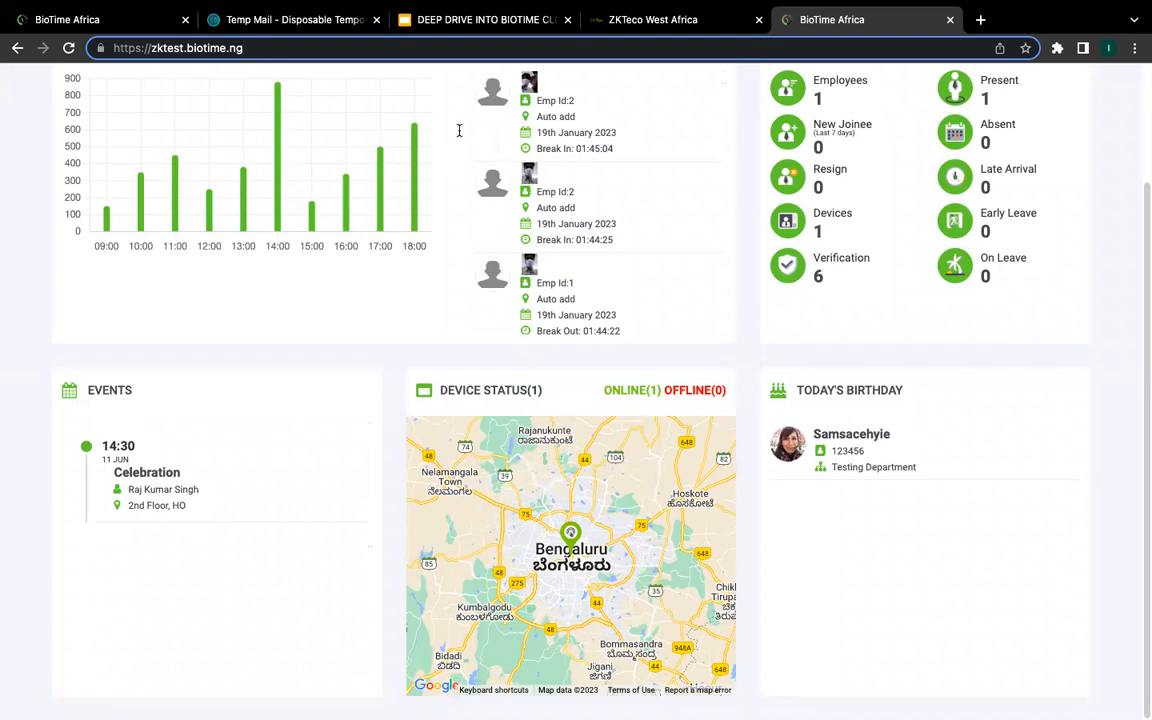
{"action": "scroll", "coordinate": [498, 165], "scroll_direction": "up", "scroll_amount": 2}
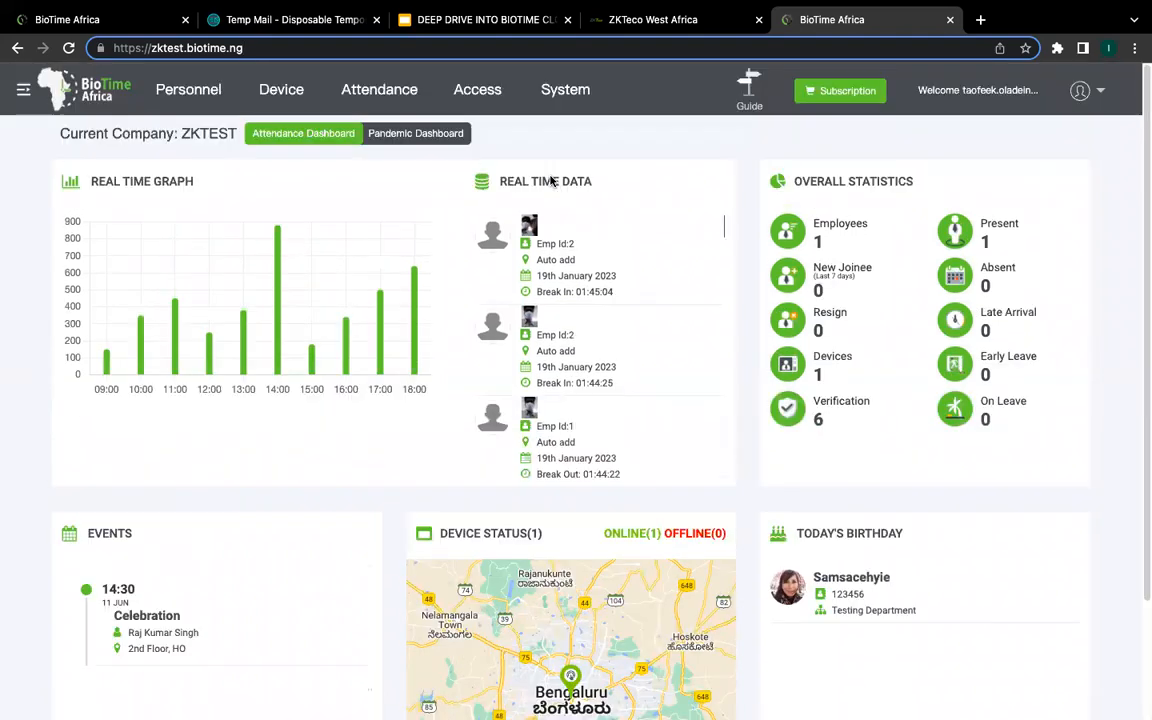
{"action": "scroll", "coordinate": [892, 411], "scroll_direction": "down", "scroll_amount": 2}
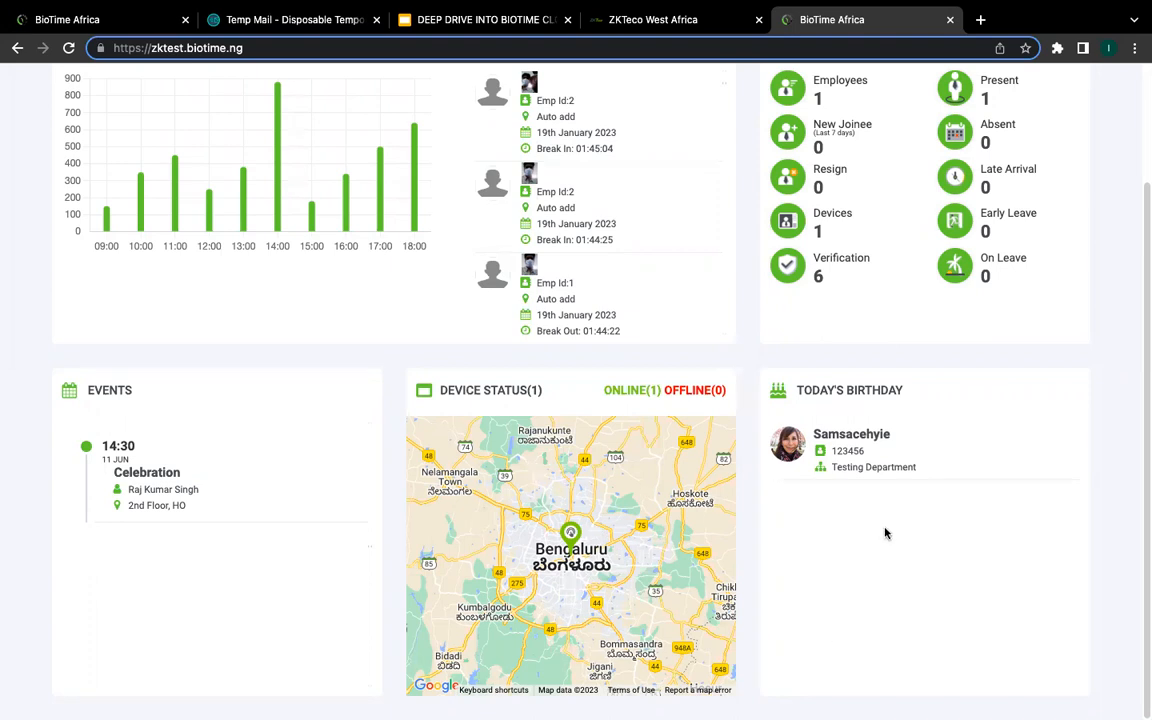
{"action": "scroll", "coordinate": [640, 540], "scroll_direction": "up", "scroll_amount": 2}
{"action": "scroll", "coordinate": [566, 523], "scroll_direction": "down", "scroll_amount": 2}
{"action": "left_click_drag", "start_coordinate": [561, 519], "coordinate": [468, 519]}
{"action": "left_click_drag", "start_coordinate": [544, 517], "coordinate": [465, 486]}
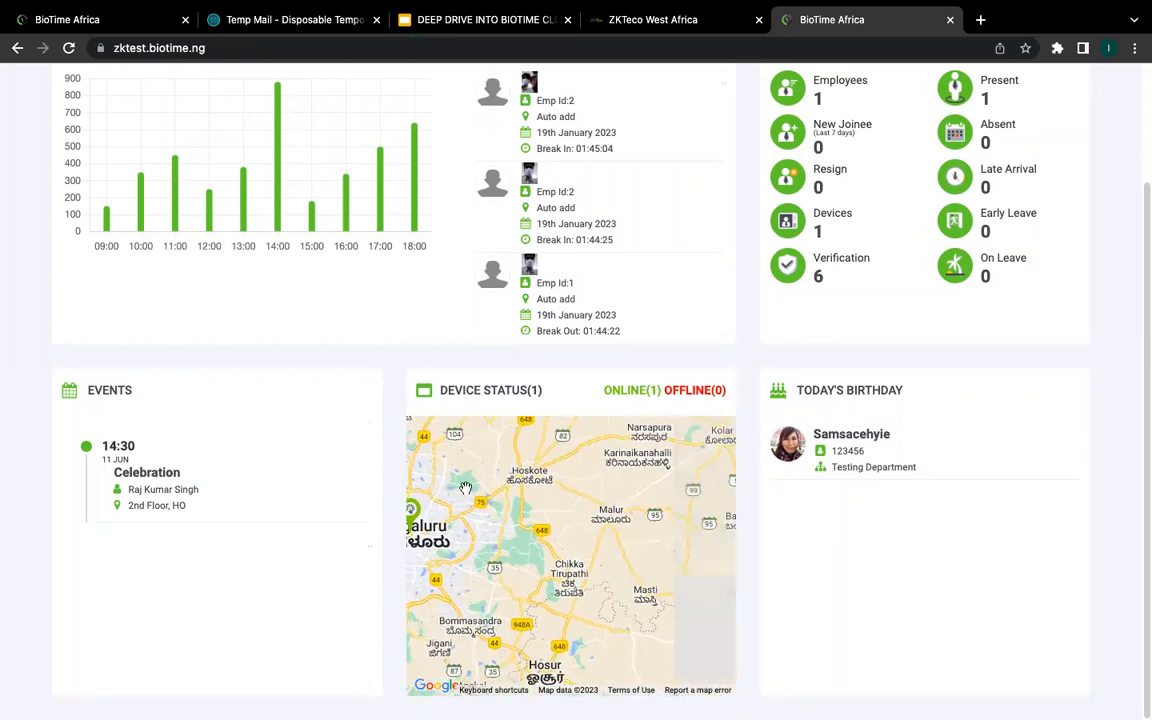
{"action": "left_click_drag", "start_coordinate": [512, 527], "coordinate": [445, 547]}
{"action": "left_click_drag", "start_coordinate": [529, 537], "coordinate": [437, 514]}
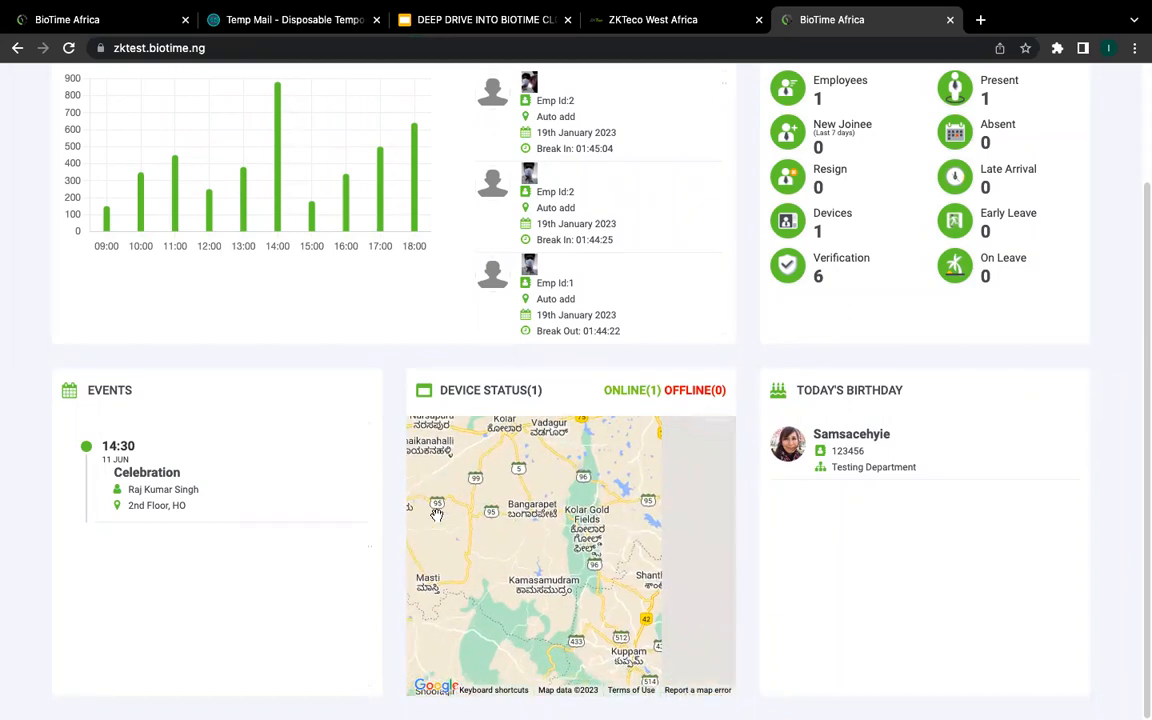
{"action": "left_click_drag", "start_coordinate": [548, 499], "coordinate": [494, 419]}
{"action": "left_click_drag", "start_coordinate": [548, 505], "coordinate": [590, 450]}
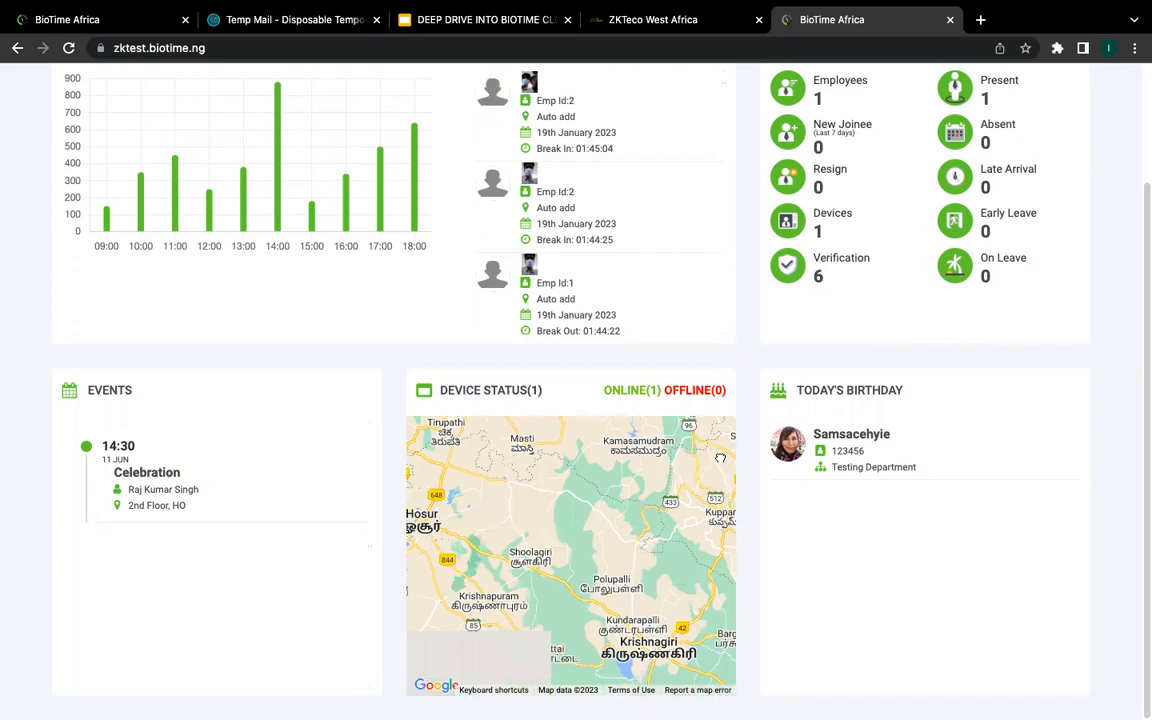
{"action": "left_click_drag", "start_coordinate": [500, 460], "coordinate": [590, 530]}
{"action": "left_click_drag", "start_coordinate": [520, 500], "coordinate": [595, 571]}
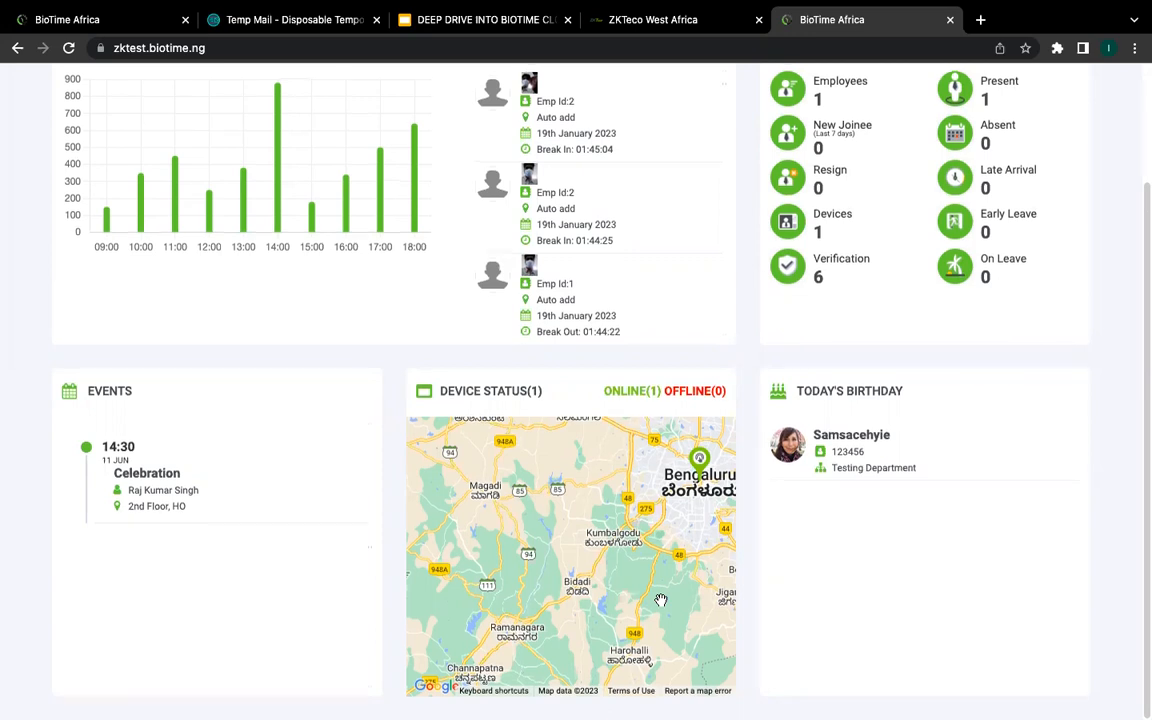
{"action": "scroll", "coordinate": [3, 150], "scroll_direction": "up", "scroll_amount": 2}
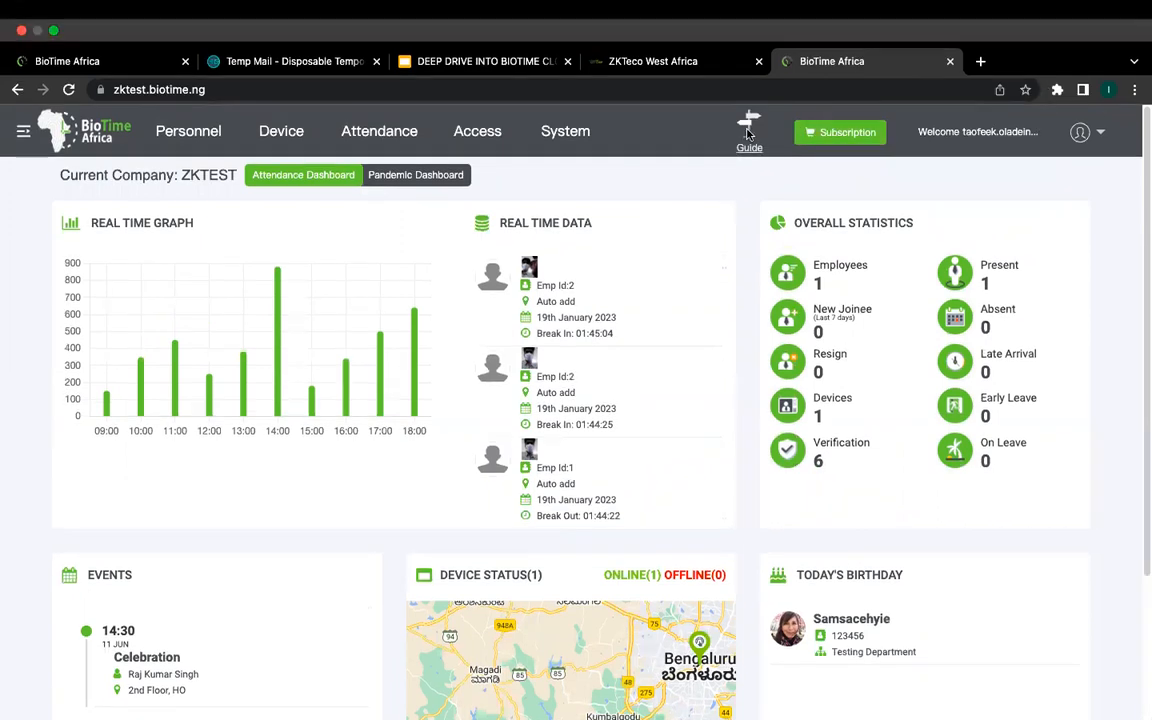
{"action": "left_click", "coordinate": [748, 130]}
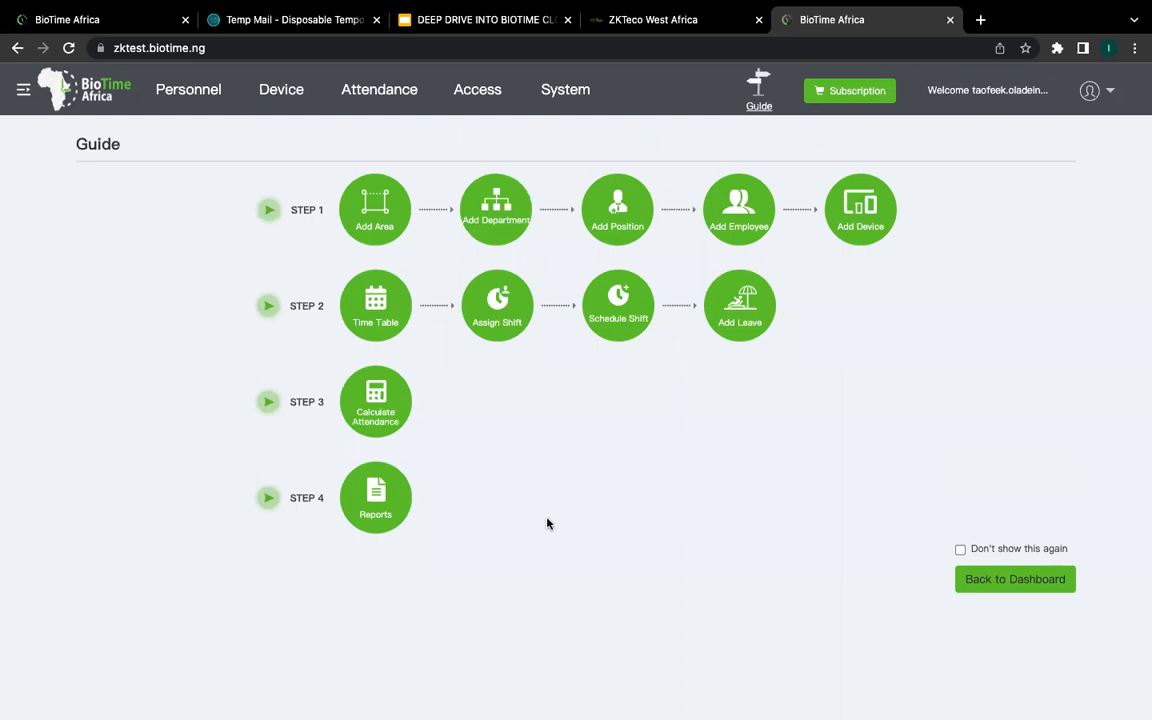
{"action": "left_click", "coordinate": [830, 104]}
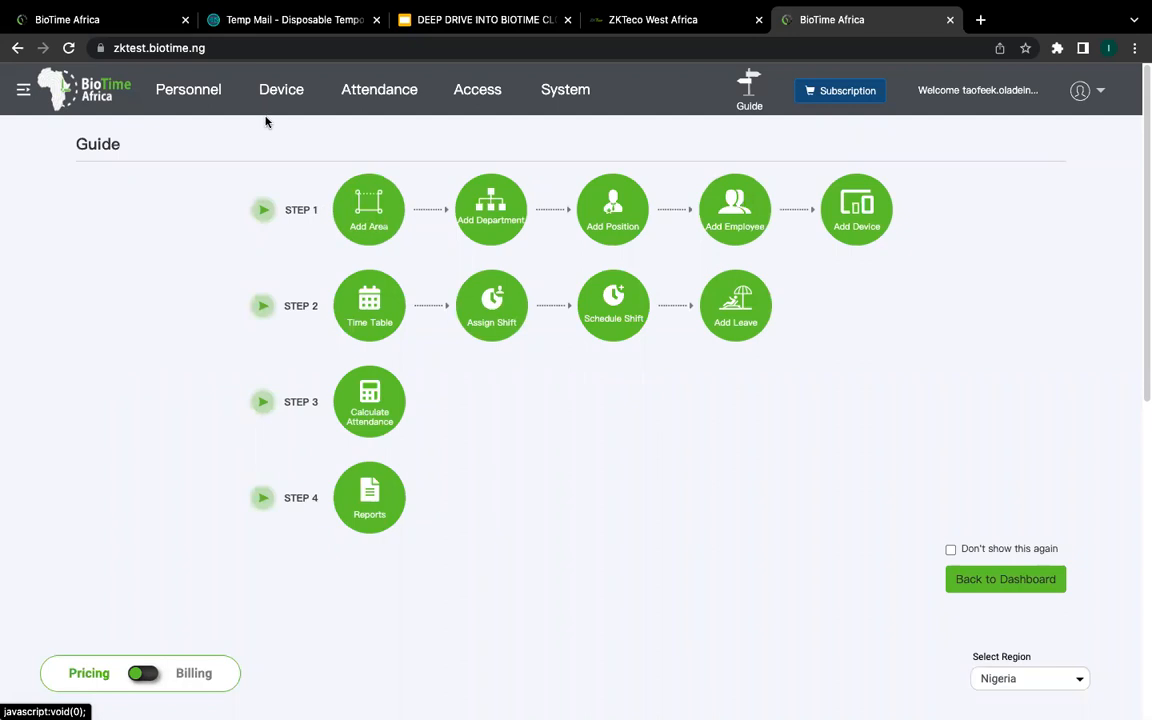
{"action": "left_click", "coordinate": [69, 48]}
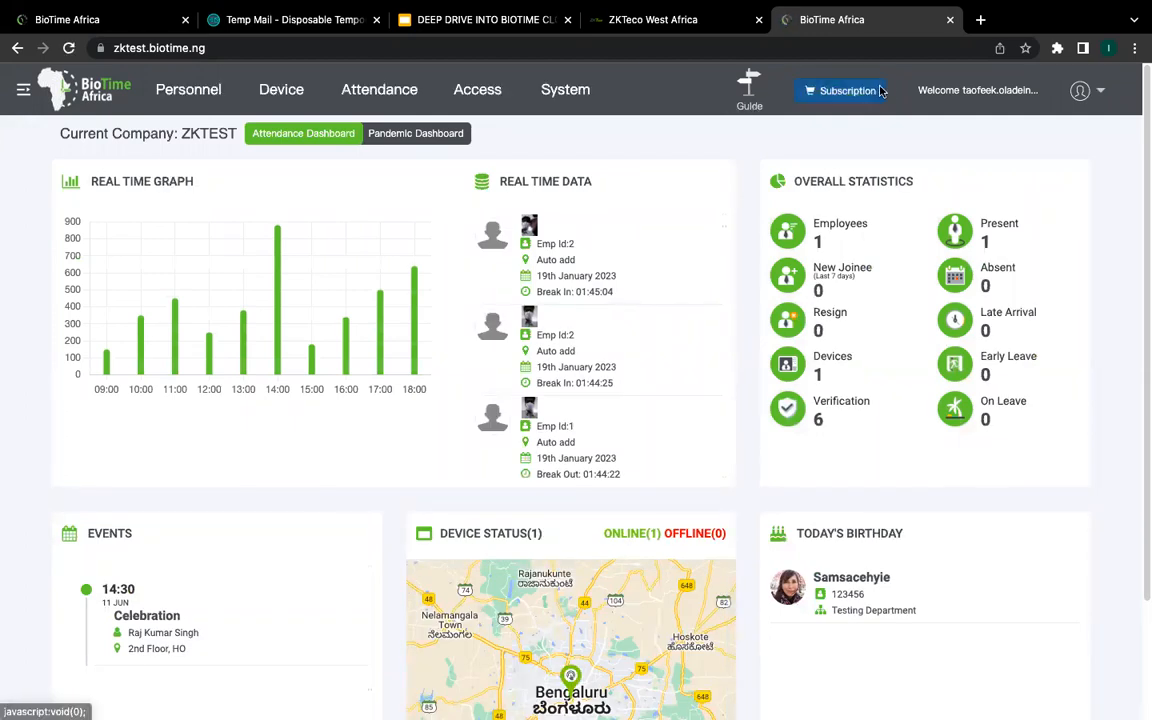
Step: Open Subscription and scroll through the Monthly Plan tiers, Free Trial to Customization
{"action": "left_click", "coordinate": [839, 100]}
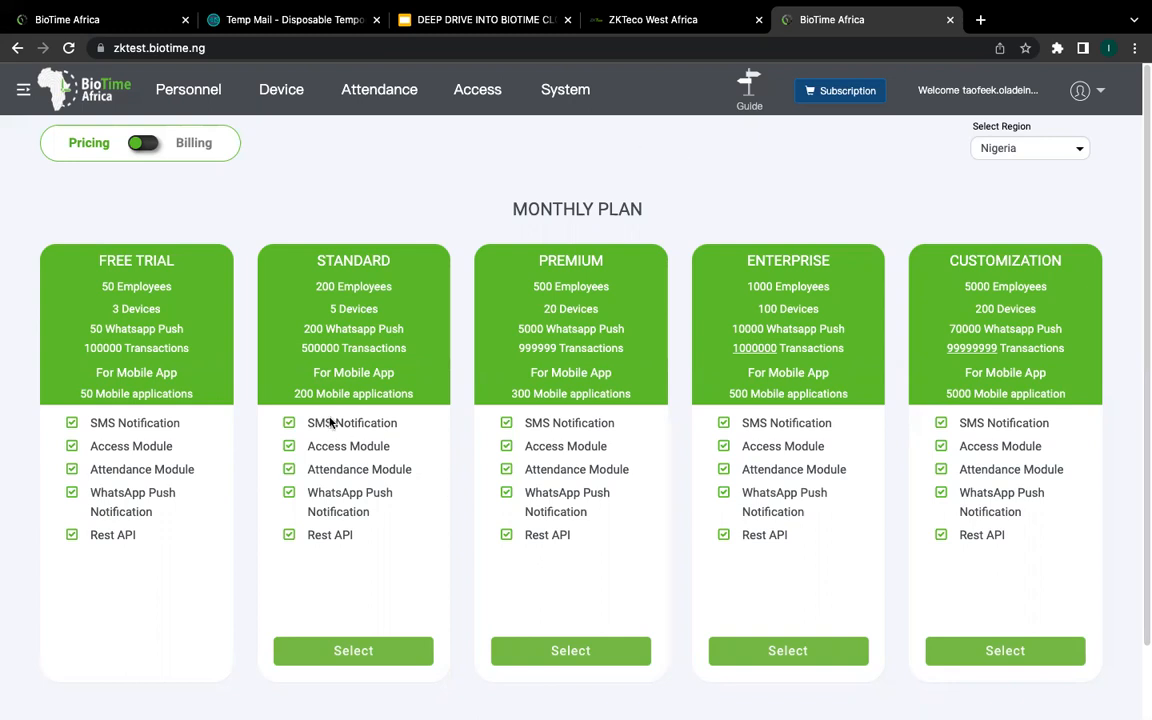
{"action": "scroll", "coordinate": [340, 400], "scroll_direction": "down", "scroll_amount": 1}
{"action": "scroll", "coordinate": [393, 281], "scroll_direction": "up", "scroll_amount": 1}
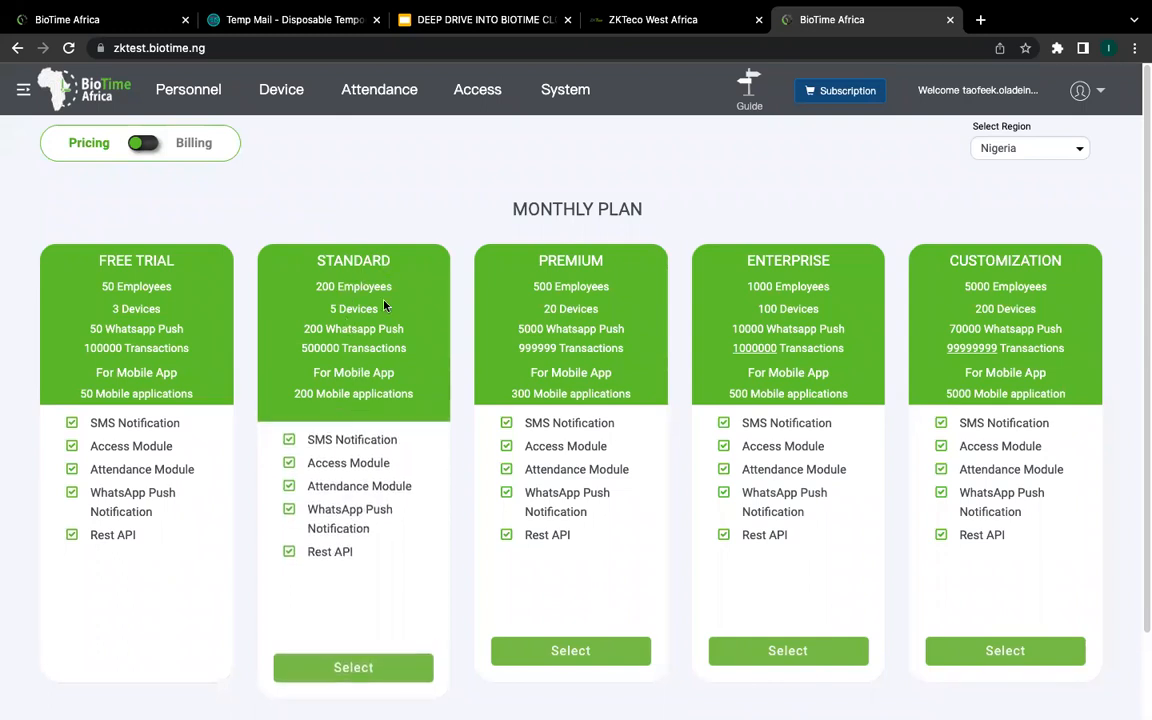
{"action": "scroll", "coordinate": [368, 478], "scroll_direction": "down", "scroll_amount": 2}
{"action": "scroll", "coordinate": [366, 483], "scroll_direction": "up", "scroll_amount": 2}
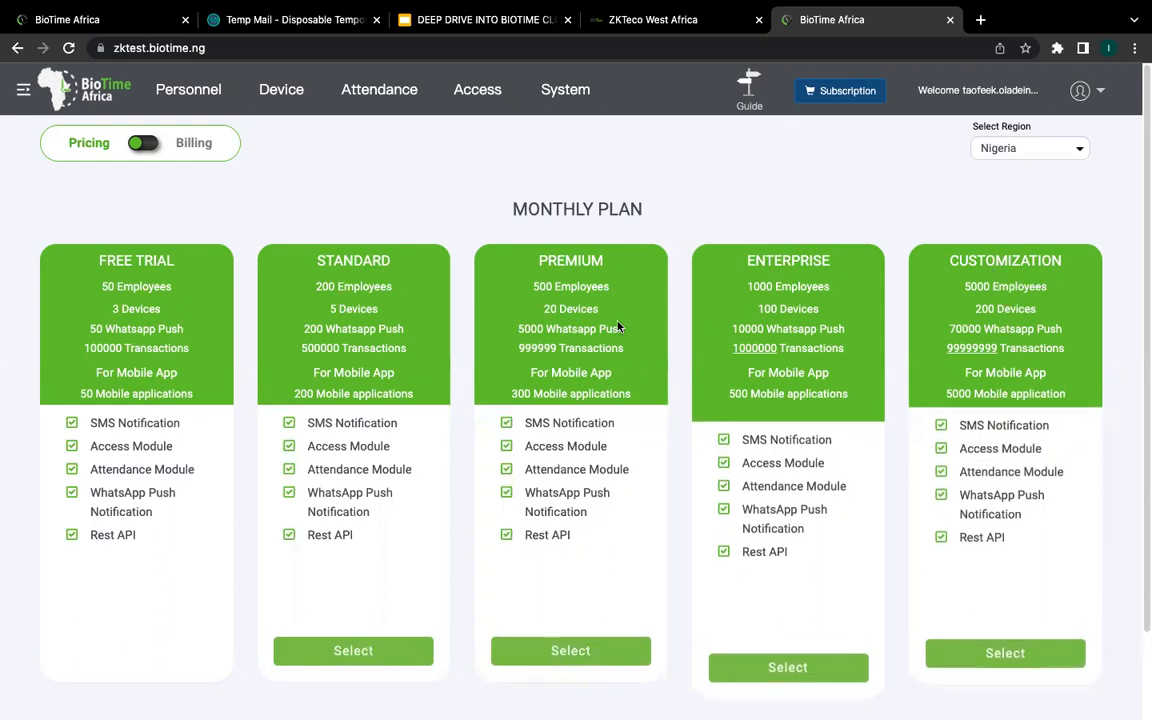
{"action": "left_click", "coordinate": [381, 650]}
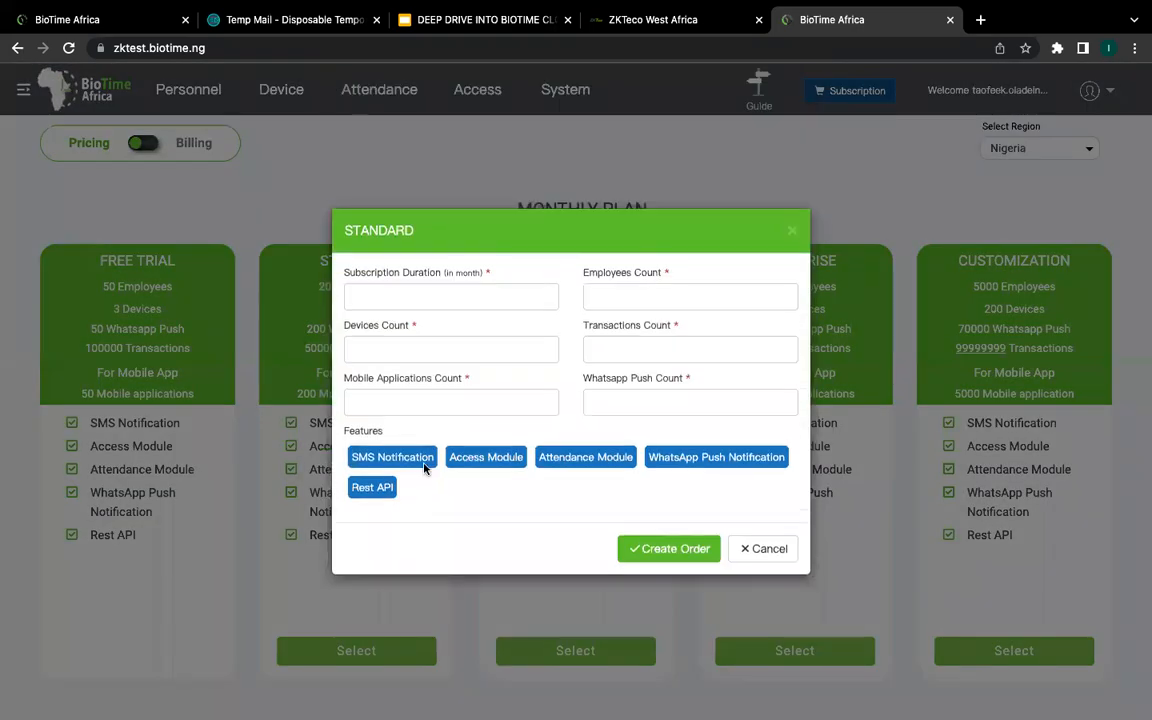
{"action": "left_click", "coordinate": [352, 294]}
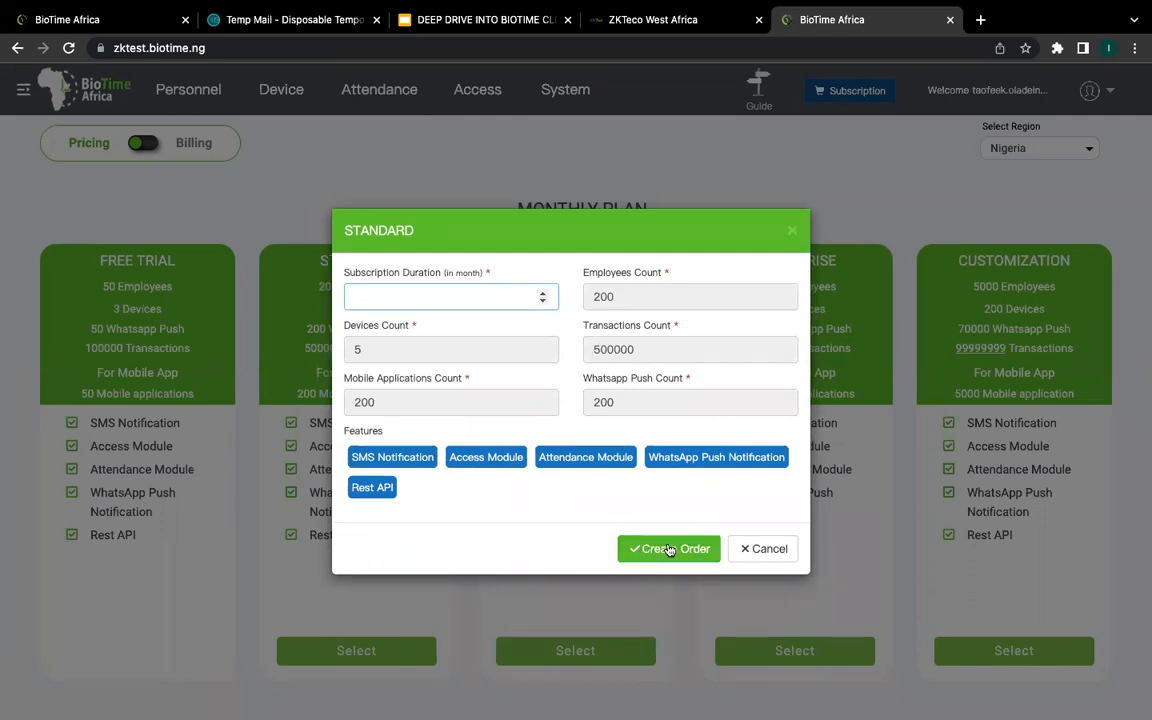
{"action": "left_click", "coordinate": [778, 551]}
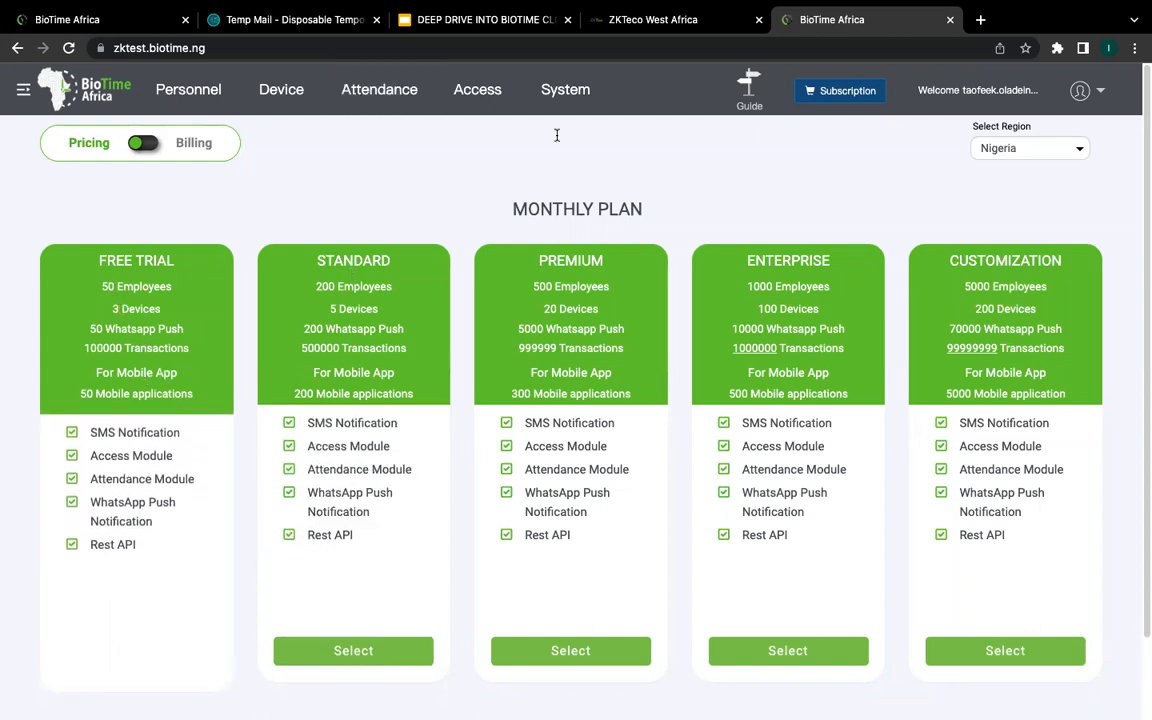
Step: View the system version and license details from the account menu, then close them
{"action": "left_click", "coordinate": [1080, 90]}
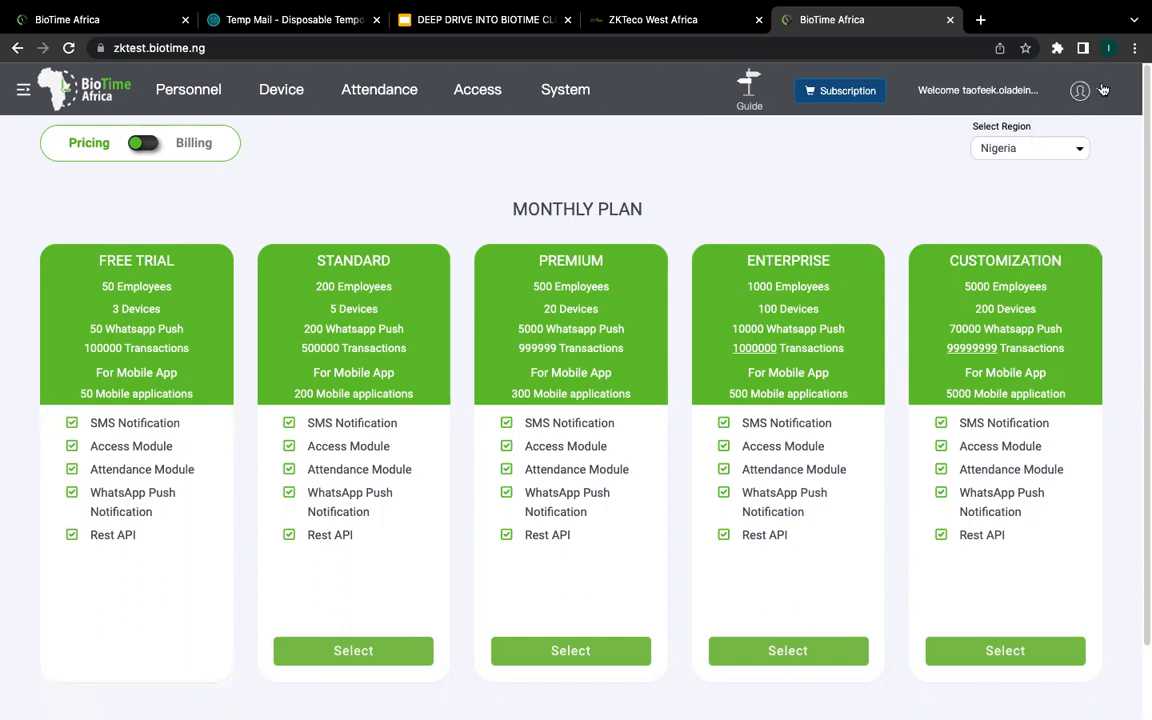
{"action": "mouse_move", "coordinate": [1084, 95]}
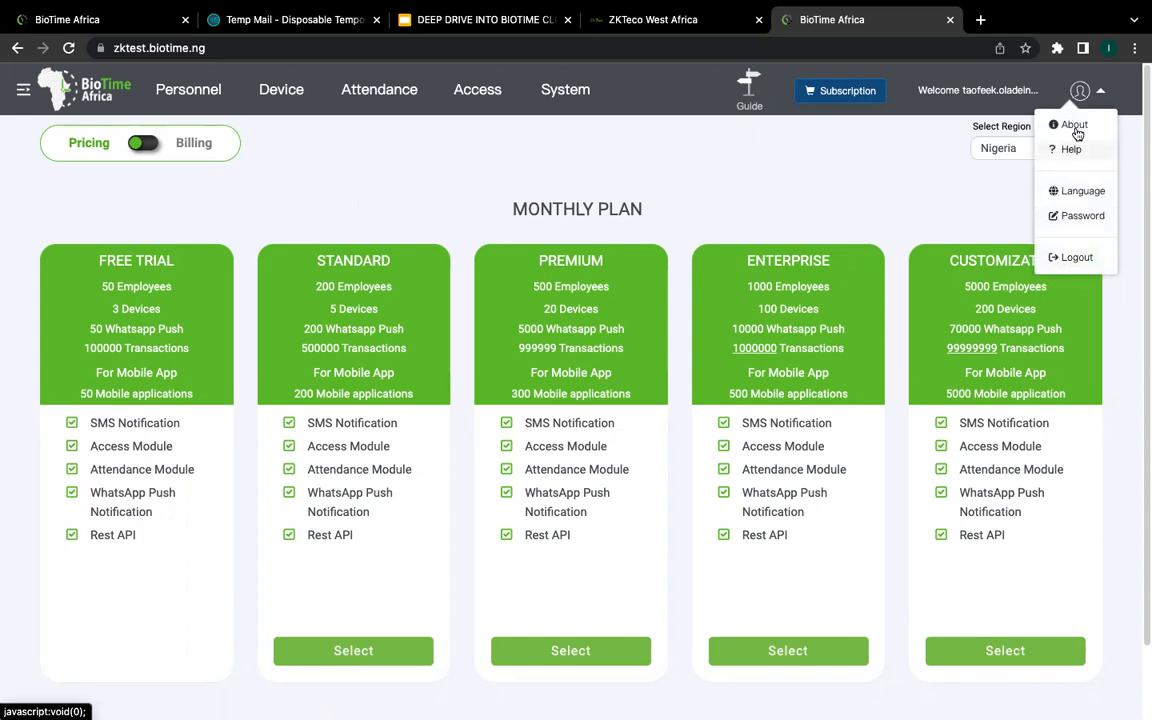
{"action": "left_click", "coordinate": [1074, 125]}
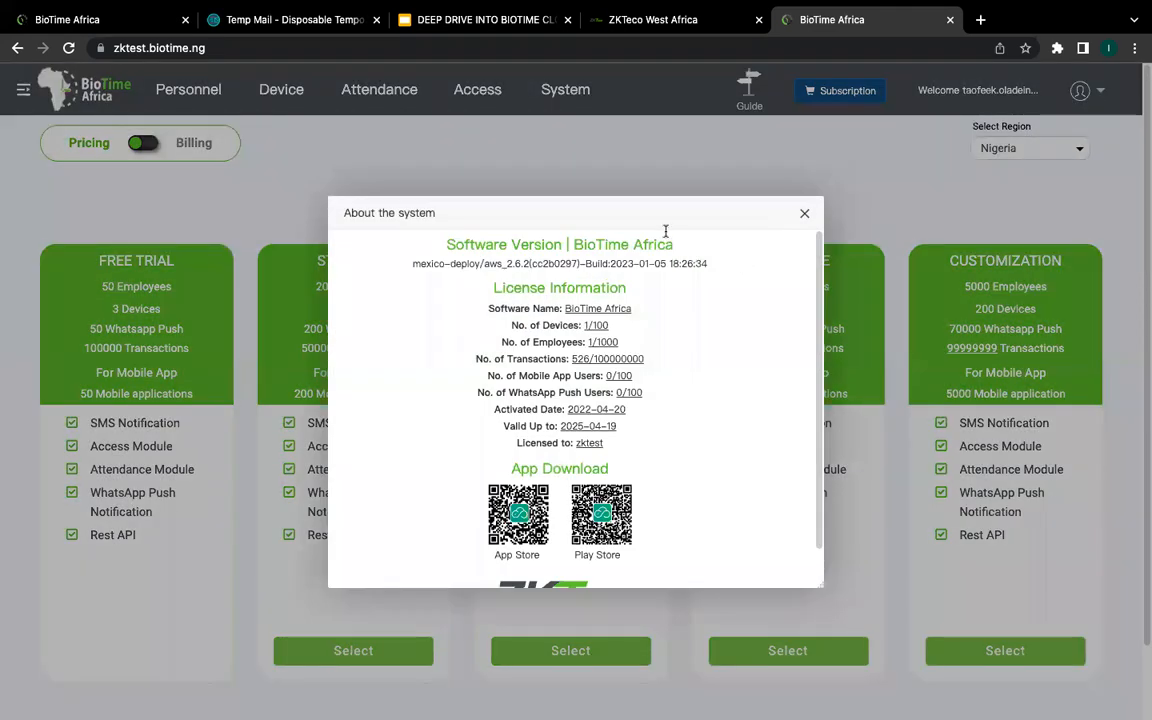
{"action": "scroll", "coordinate": [810, 415], "scroll_direction": "down", "scroll_amount": 1}
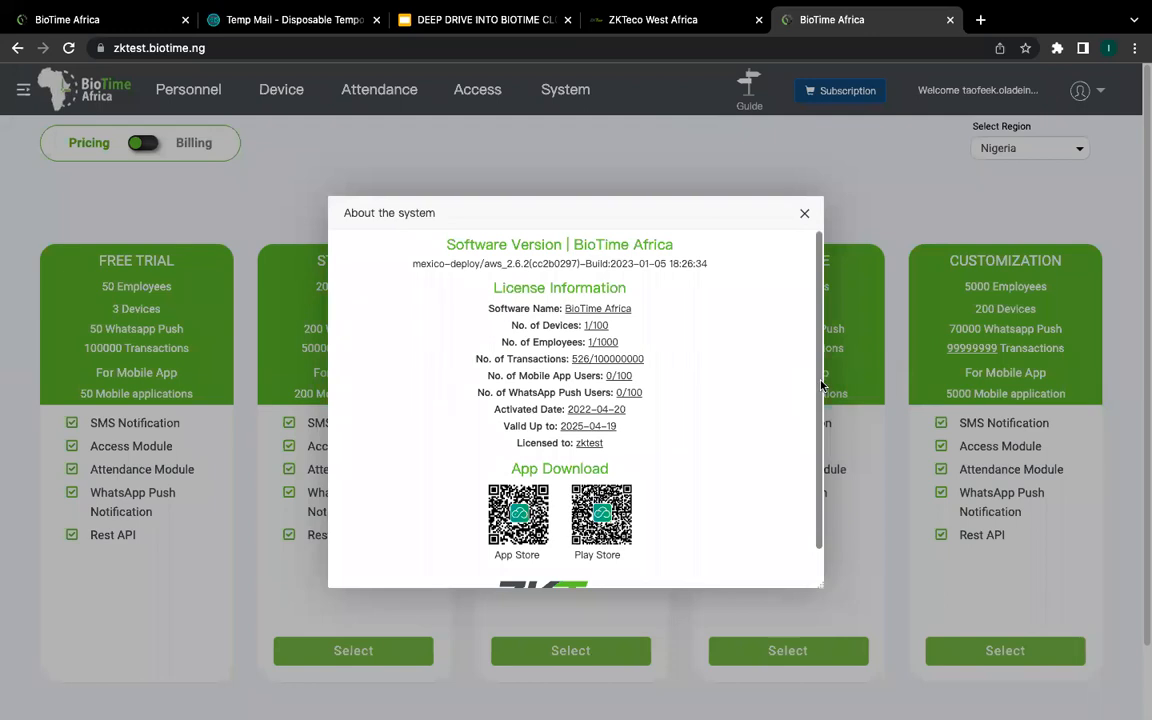
{"action": "left_click_drag", "start_coordinate": [820, 385], "coordinate": [815, 419]}
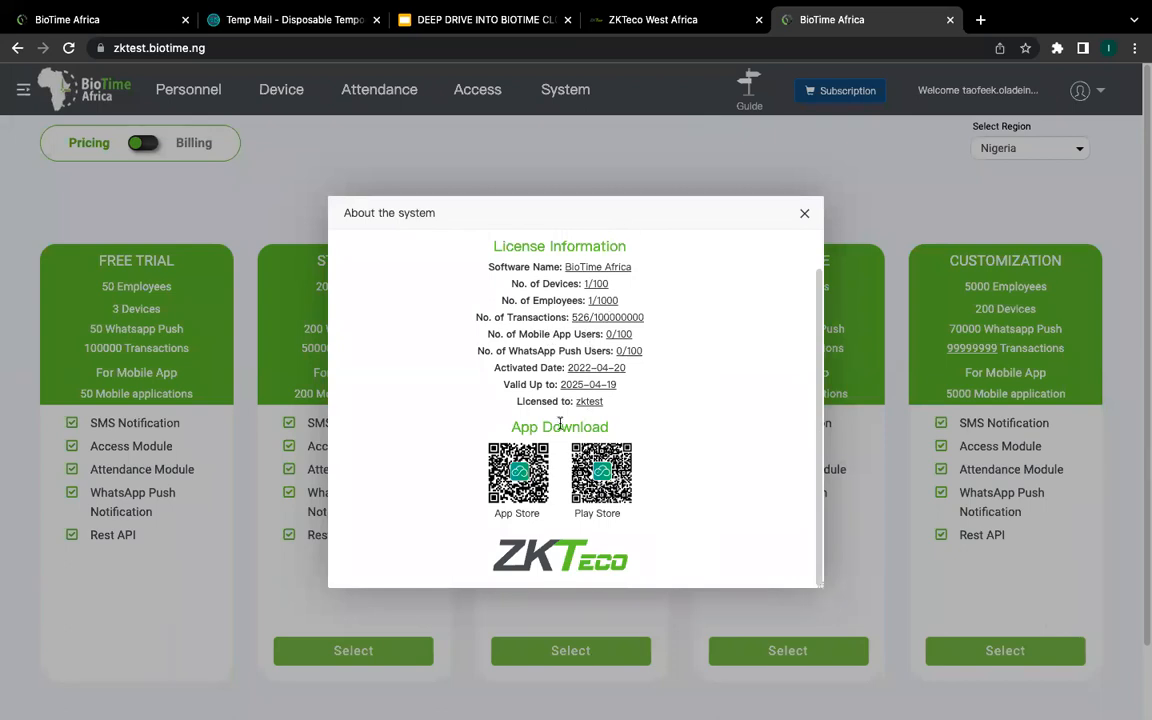
{"action": "scroll", "coordinate": [674, 355], "scroll_direction": "up", "scroll_amount": 1}
{"action": "scroll", "coordinate": [700, 330], "scroll_direction": "down", "scroll_amount": 1}
{"action": "left_click", "coordinate": [804, 214]}
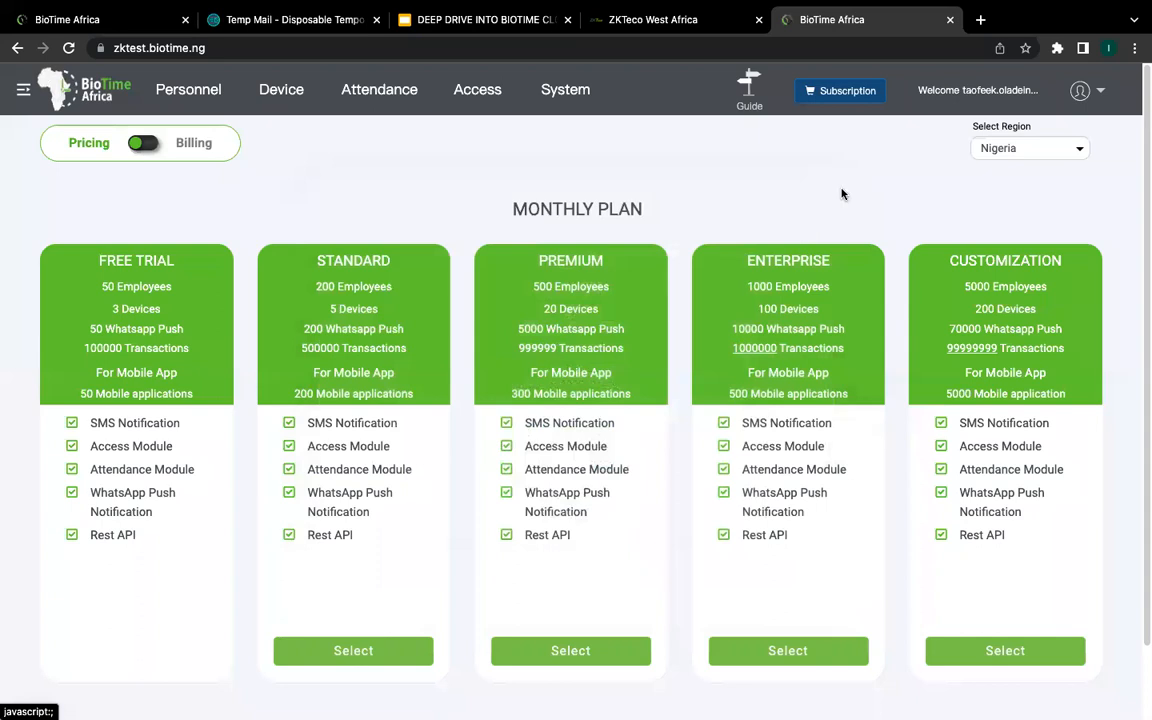
Step: Open the Language setting from the account menu and confirm English
{"action": "left_click", "coordinate": [1080, 91]}
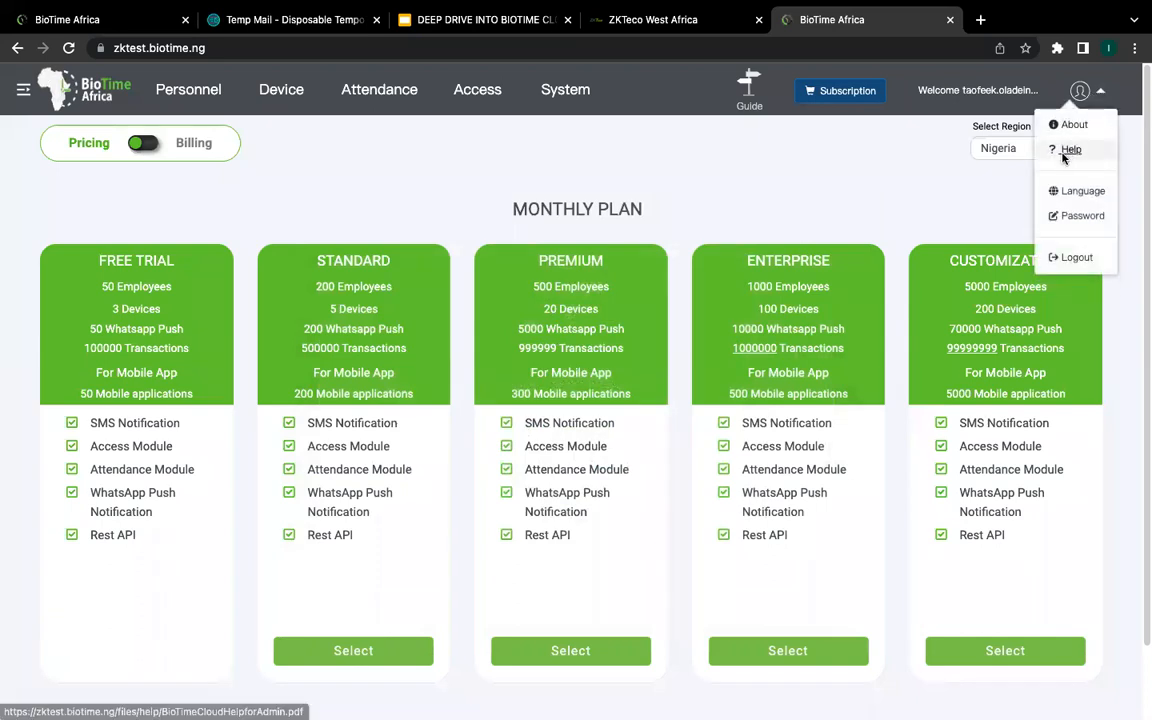
{"action": "left_click", "coordinate": [1054, 160]}
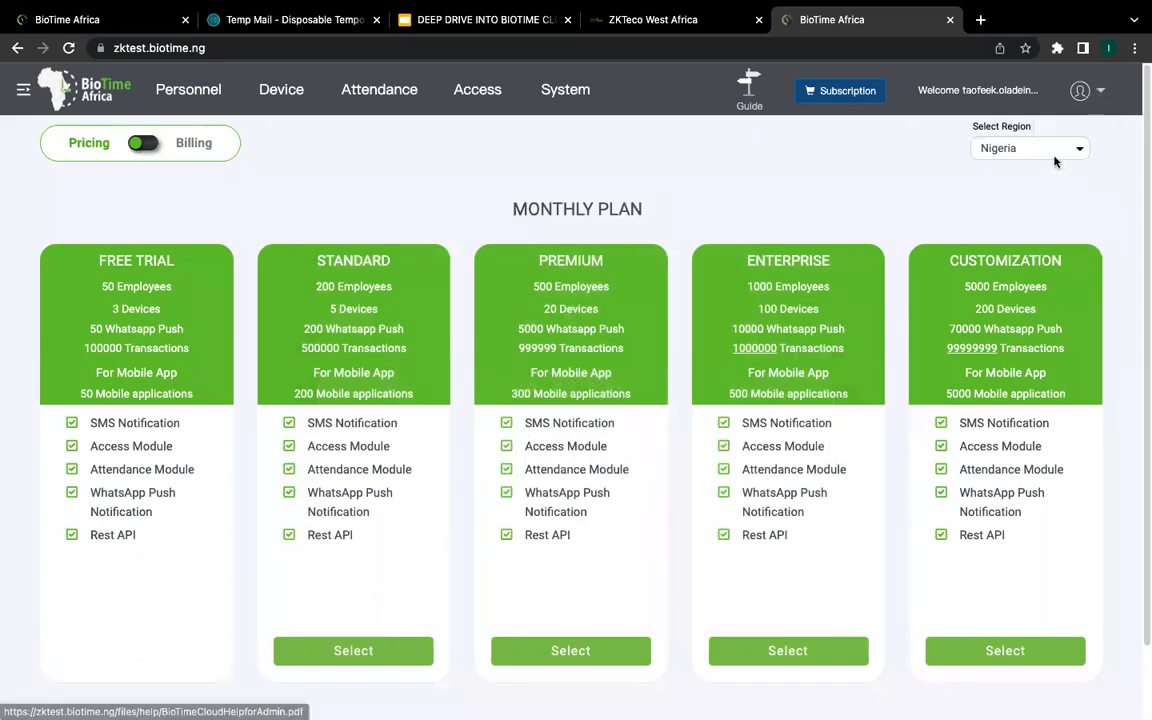
{"action": "left_click", "coordinate": [1102, 91]}
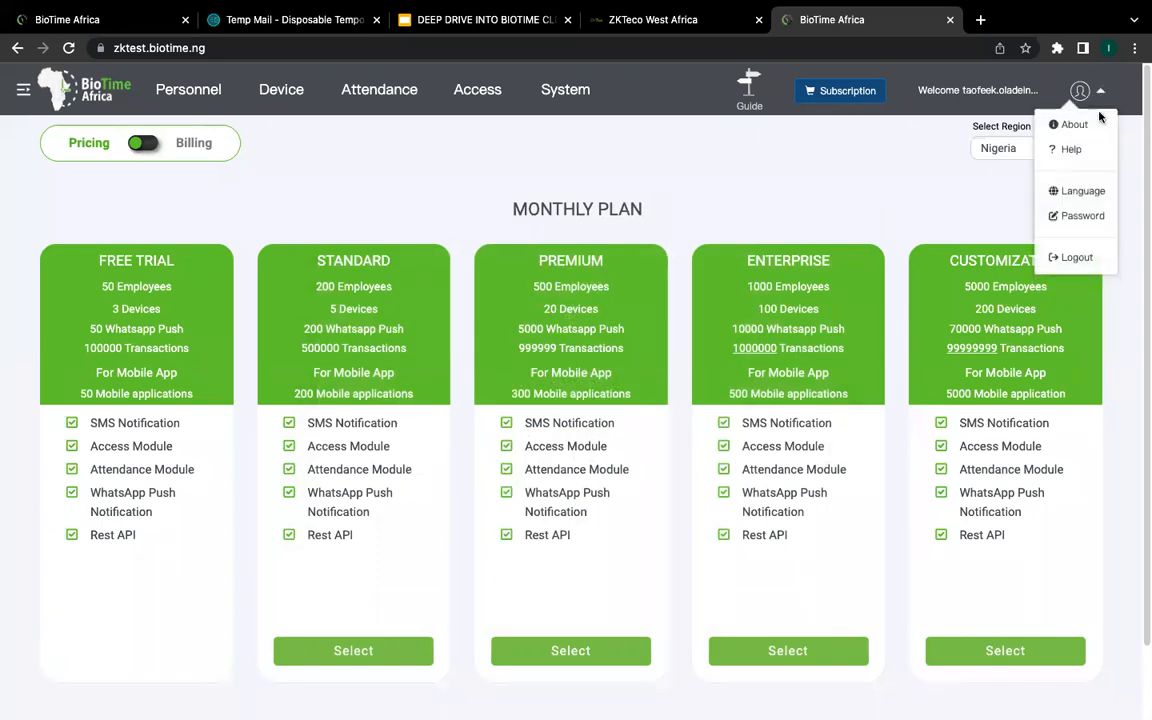
{"action": "left_click", "coordinate": [910, 190]}
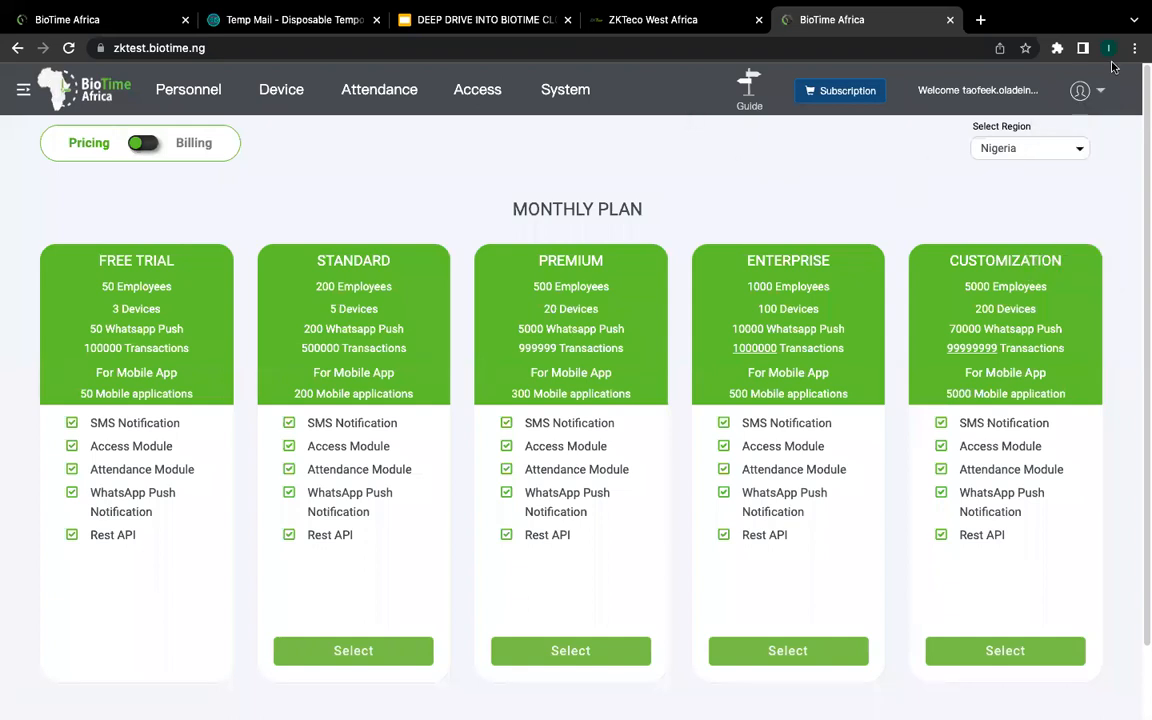
{"action": "left_click", "coordinate": [1090, 91]}
{"action": "left_click", "coordinate": [963, 237]}
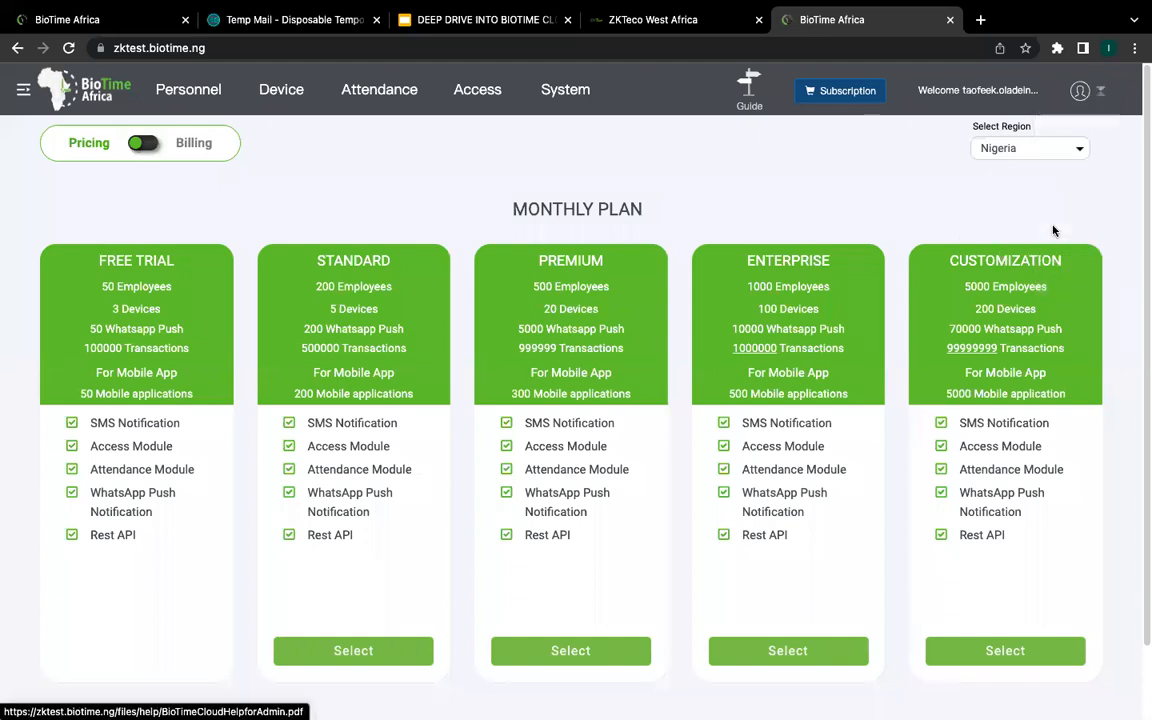
{"action": "left_click", "coordinate": [1100, 91]}
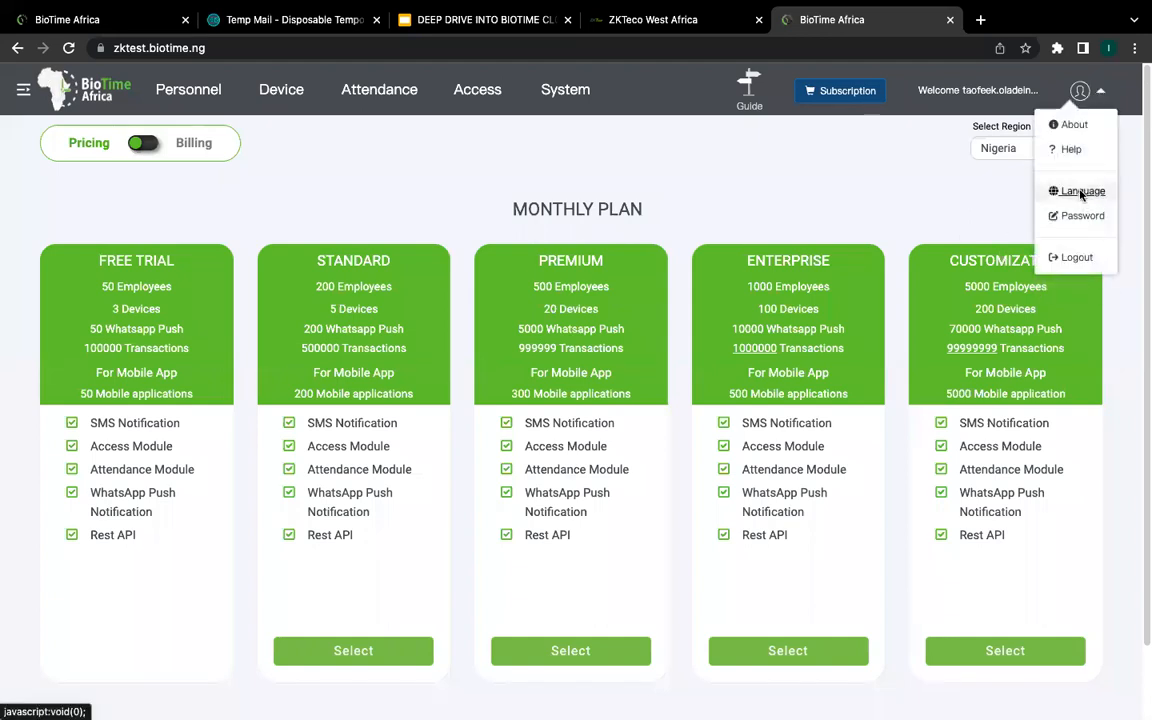
{"action": "left_click", "coordinate": [1083, 192]}
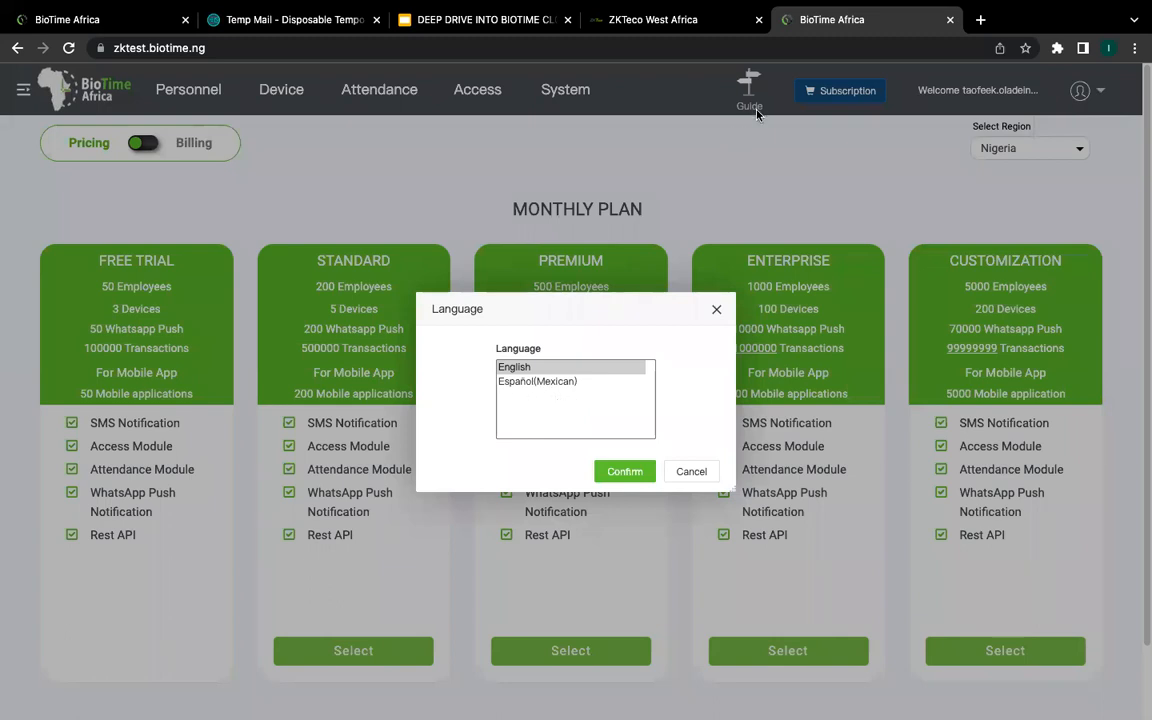
{"action": "left_click", "coordinate": [628, 474]}
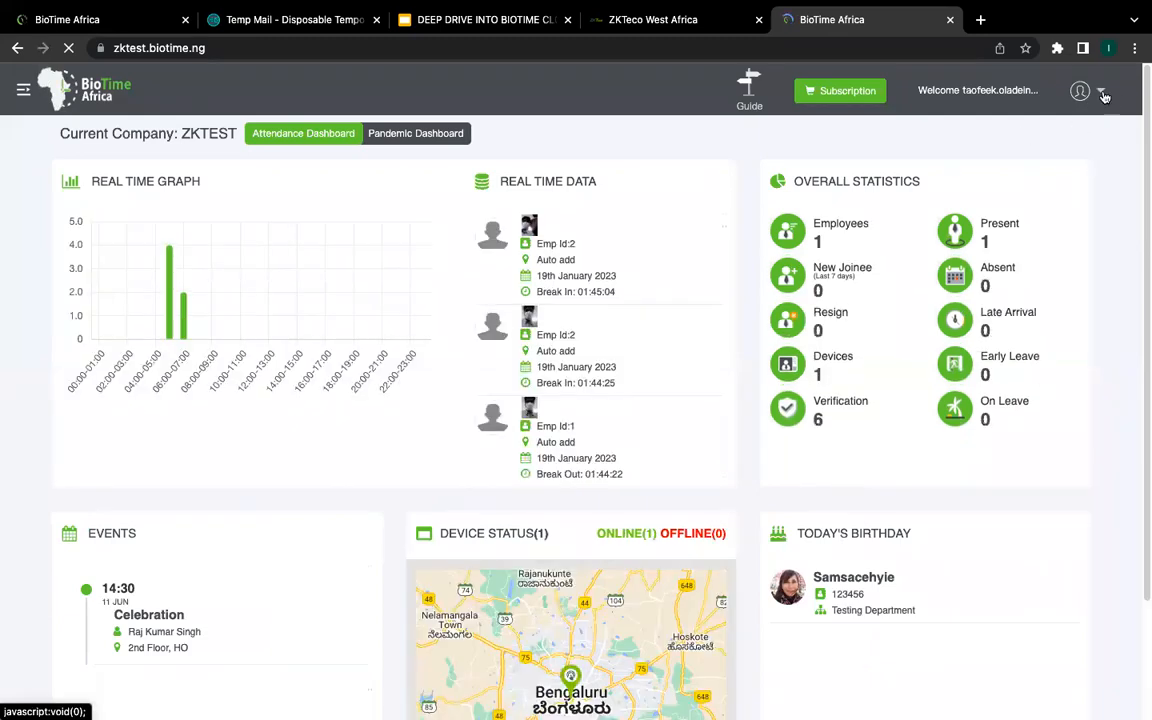
Step: Go to Personnel to list the departments Department, Engineering, LOGISTIC and HR
{"action": "left_click", "coordinate": [1100, 91]}
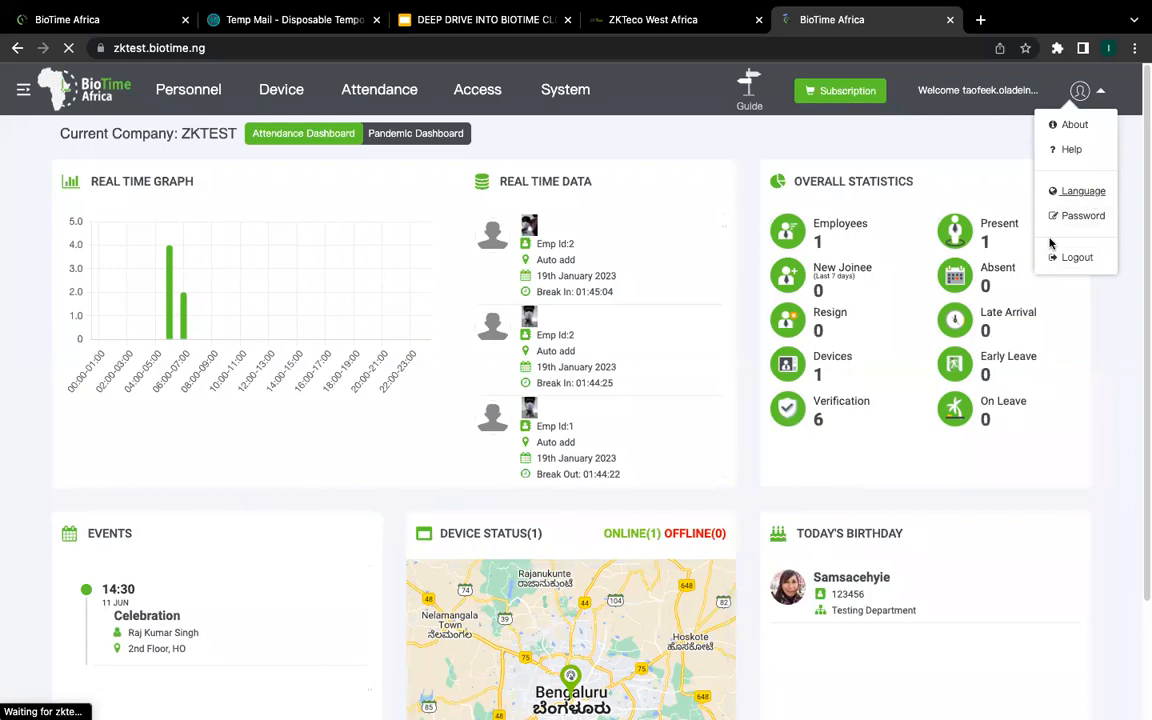
{"action": "left_click", "coordinate": [992, 123]}
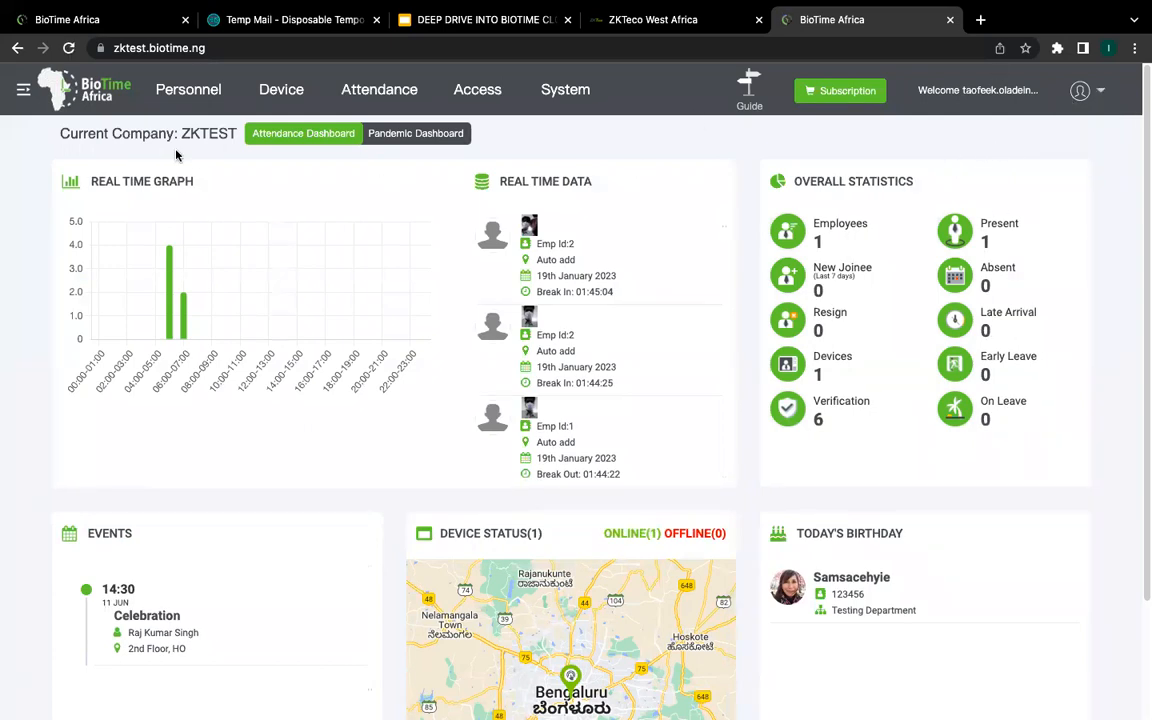
{"action": "left_click", "coordinate": [175, 90]}
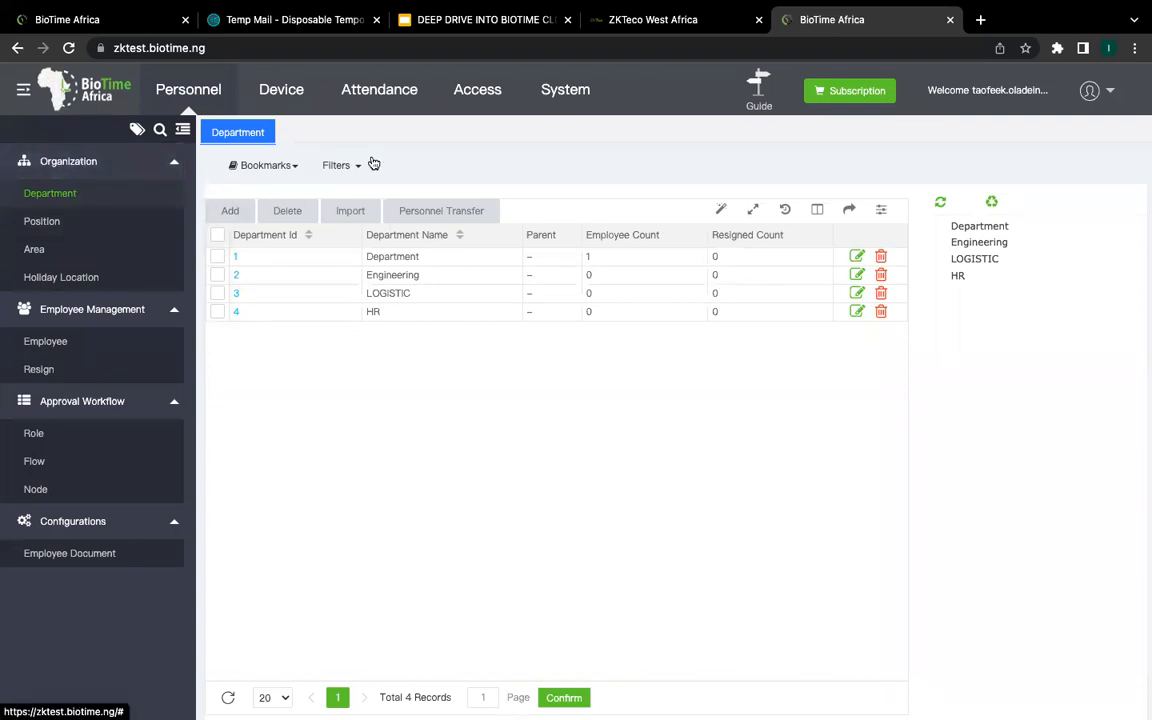
{"action": "left_click", "coordinate": [232, 217]}
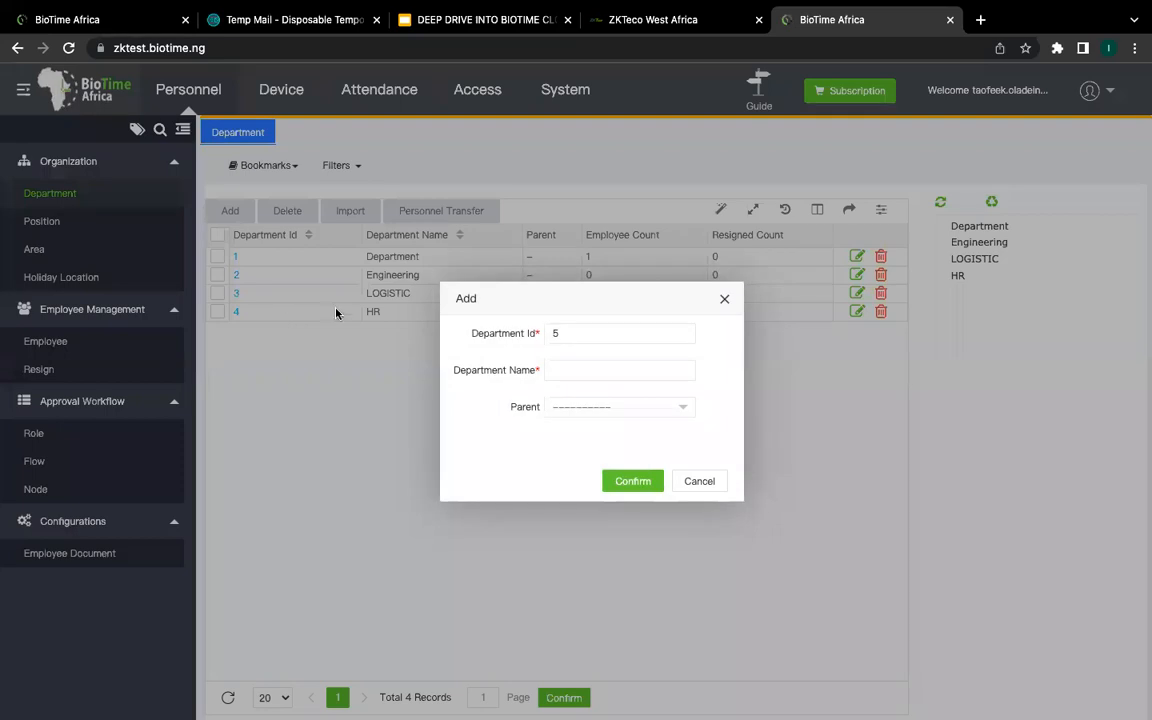
{"action": "left_click", "coordinate": [568, 371]}
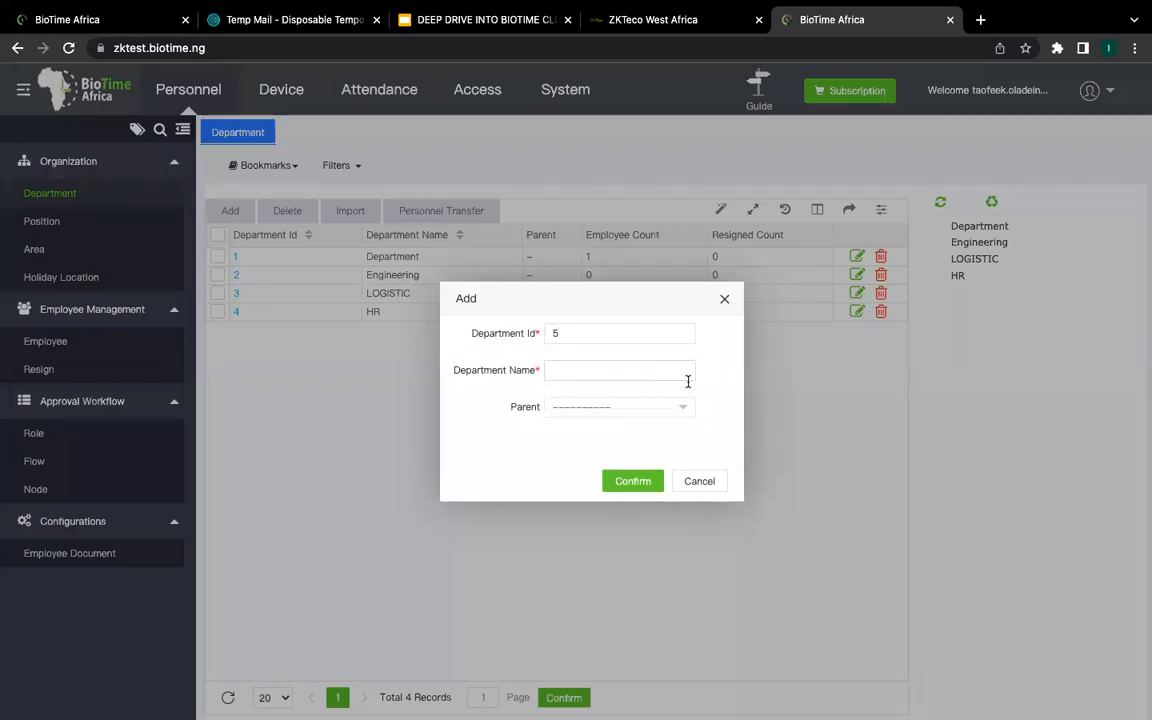
{"action": "left_click", "coordinate": [725, 299]}
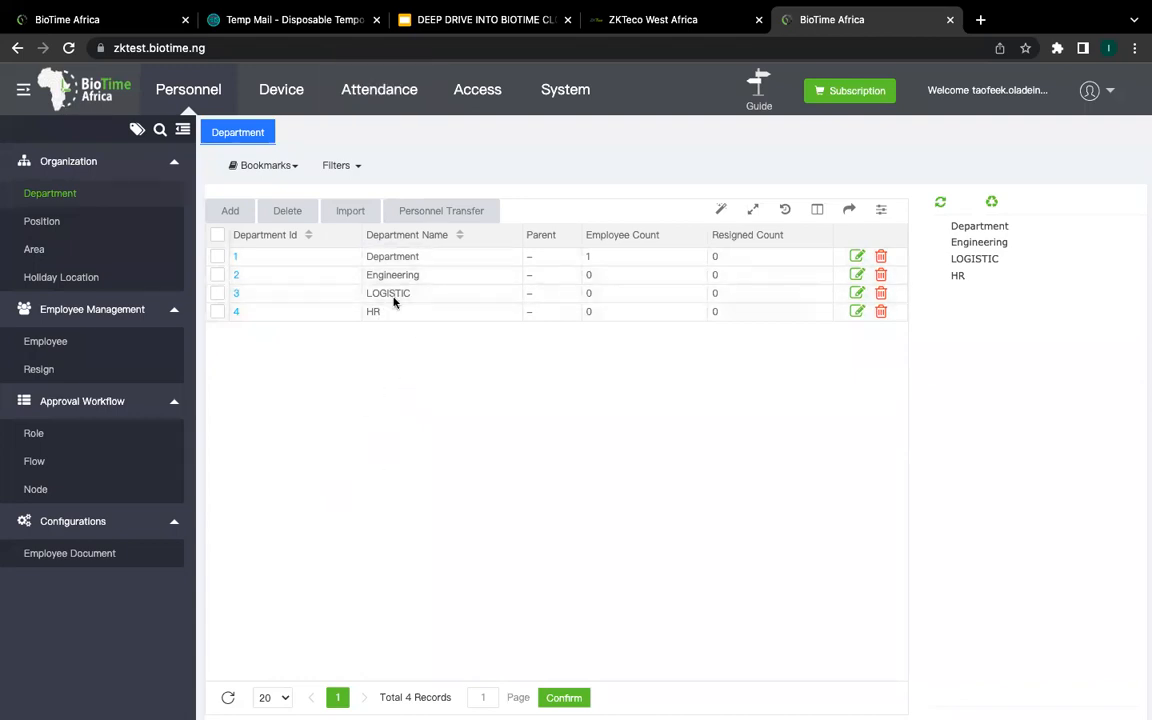
Step: On the Position page, add a position named CEO and confirm it
{"action": "left_click", "coordinate": [57, 229]}
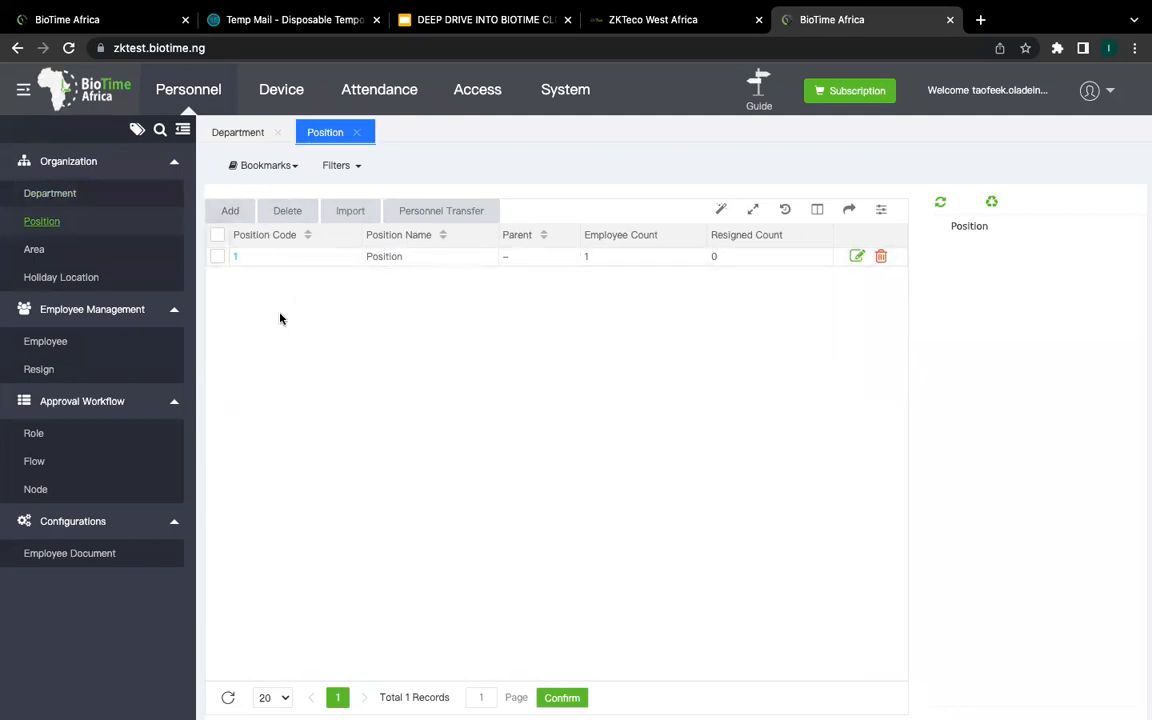
{"action": "left_click", "coordinate": [240, 212]}
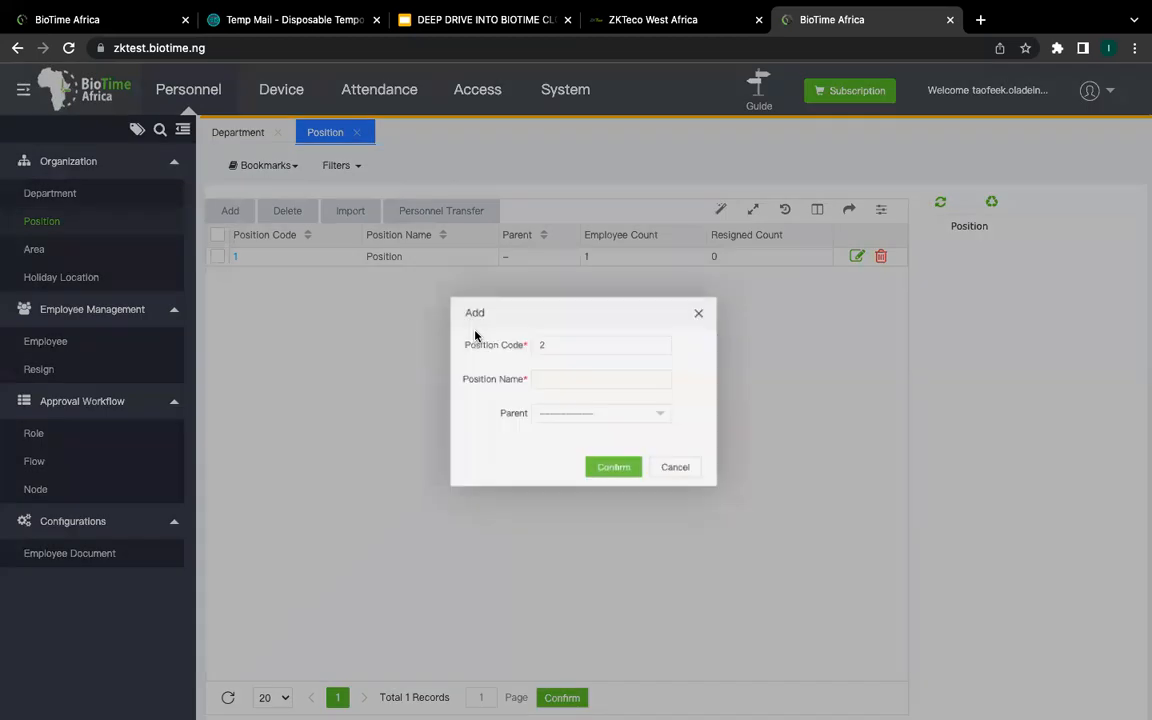
{"action": "left_click", "coordinate": [537, 377]}
{"action": "type", "text": "CEO"}
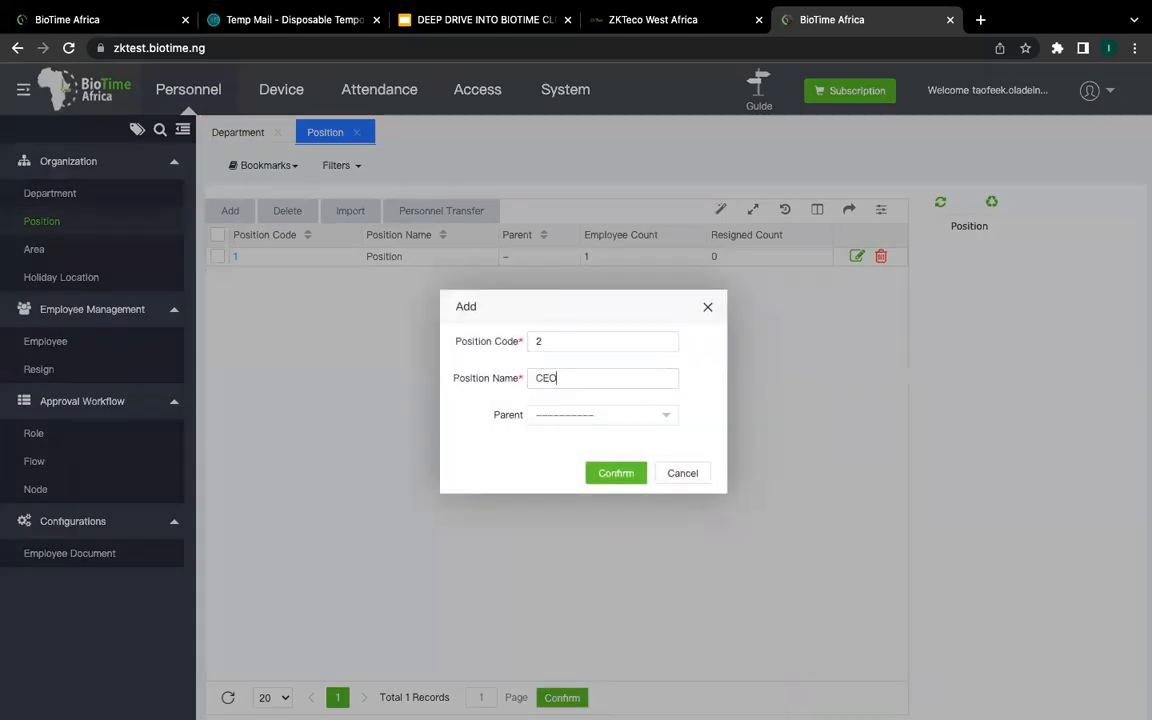
{"action": "left_click", "coordinate": [589, 475]}
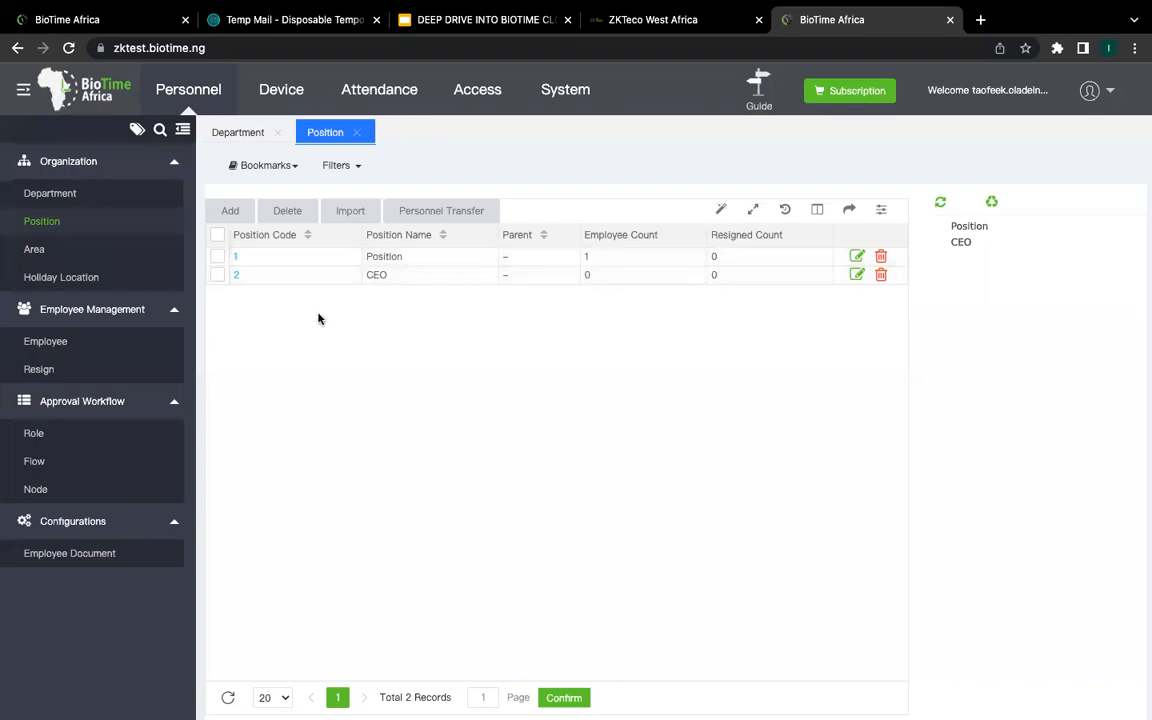
Step: Open the Area list, close the Position page, and cancel an Add area form
{"action": "left_click", "coordinate": [70, 249]}
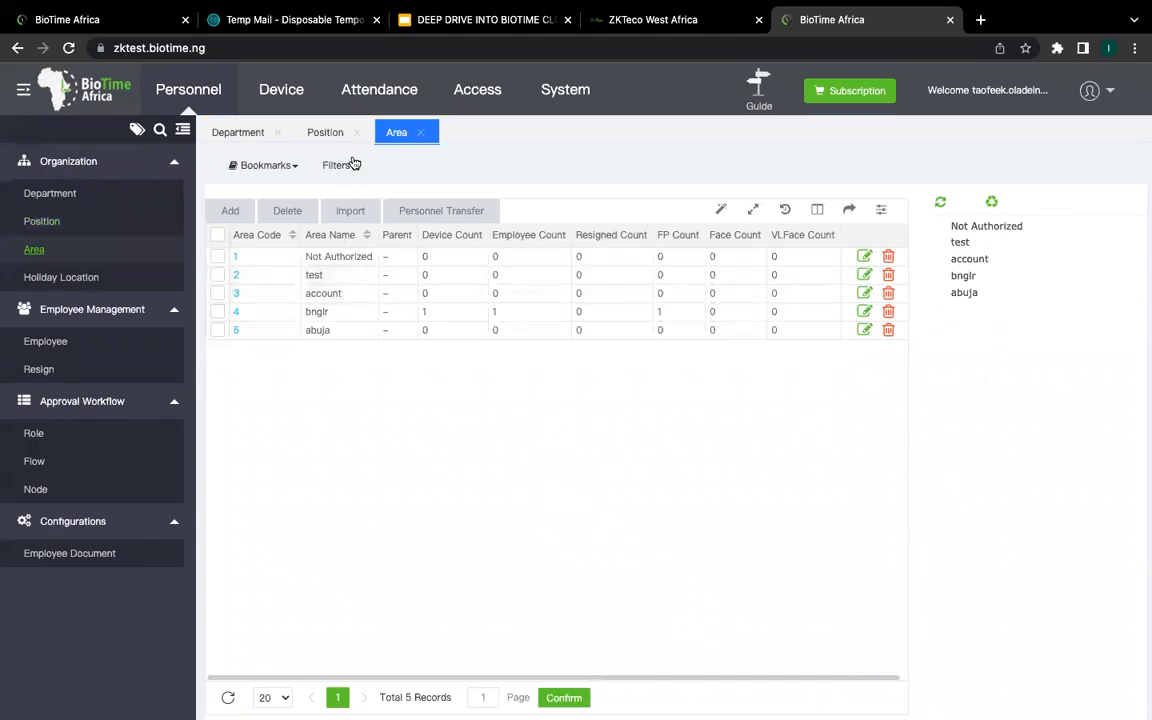
{"action": "left_click", "coordinate": [356, 133]}
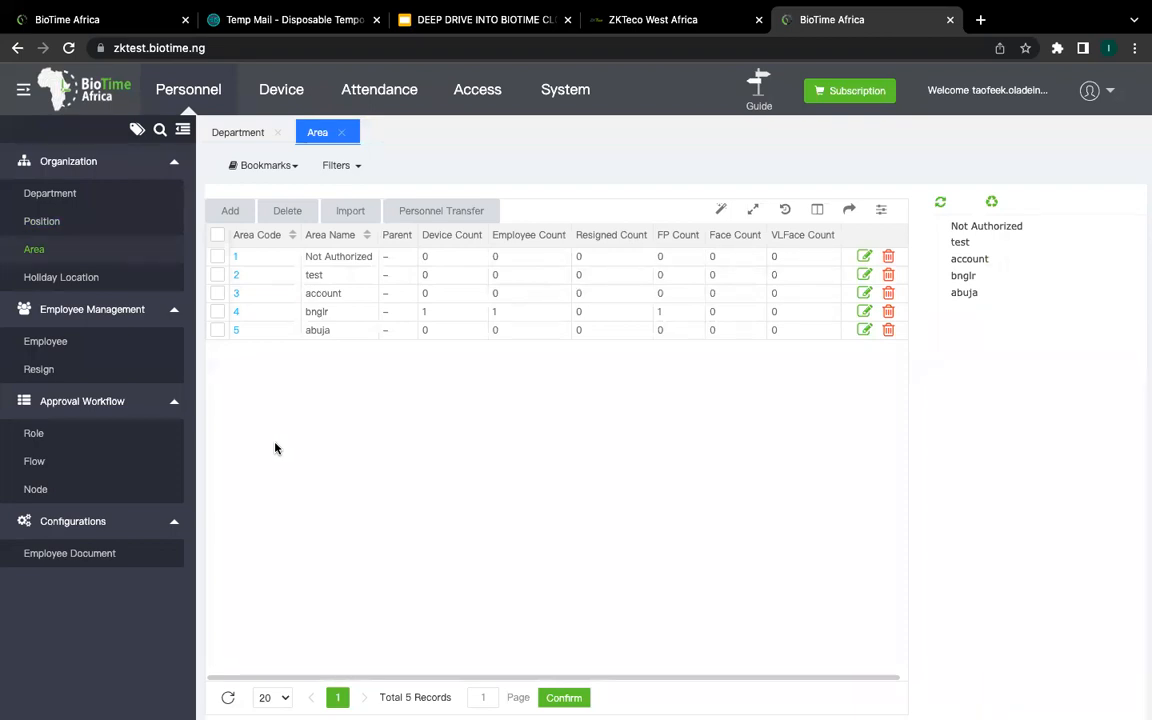
{"action": "left_click", "coordinate": [236, 210]}
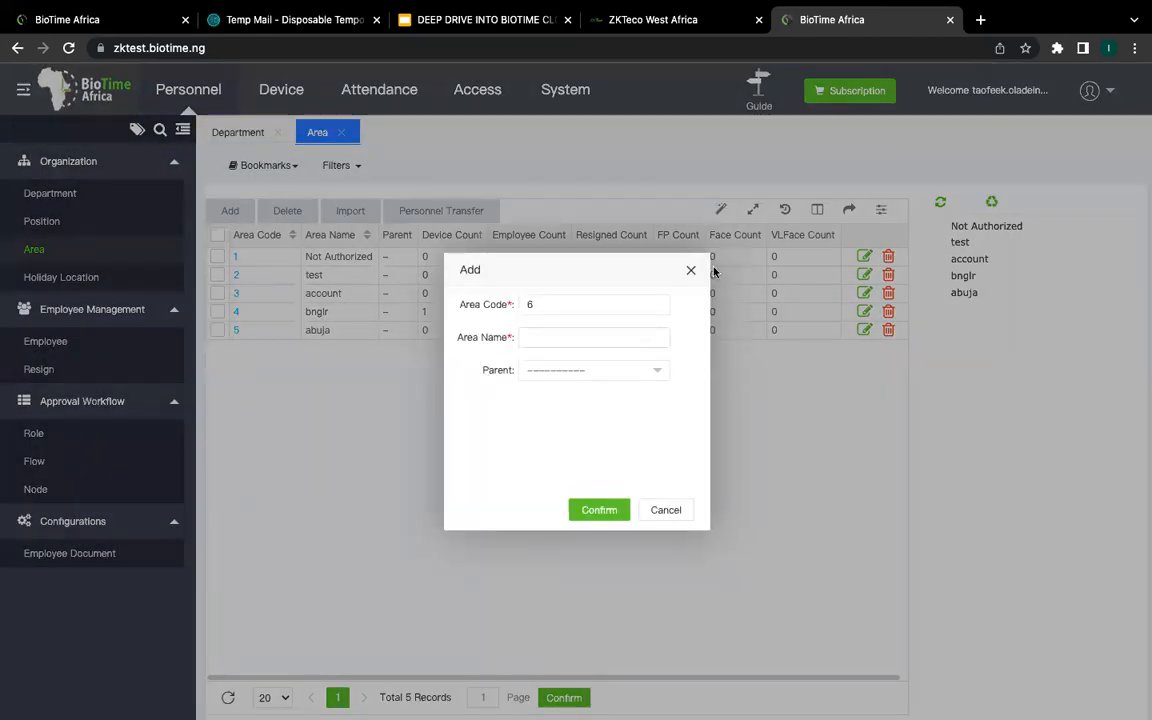
{"action": "left_click", "coordinate": [690, 270]}
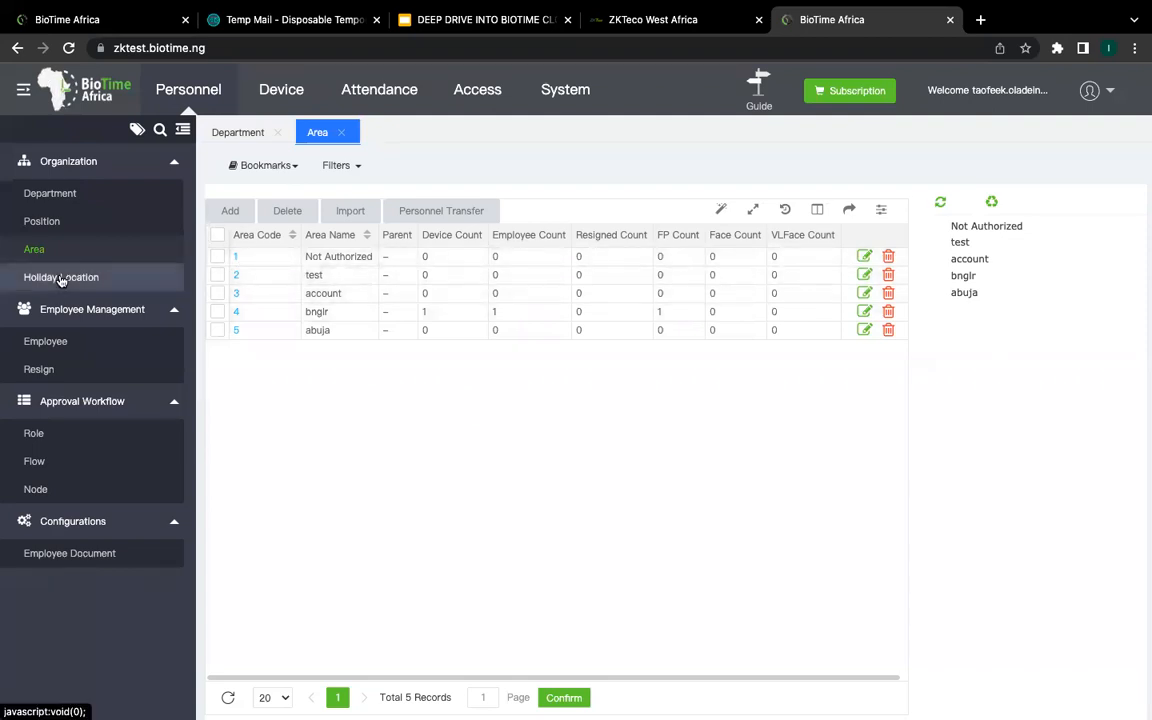
Step: Look at Holiday Location, then switch back through Area to the Department list
{"action": "left_click", "coordinate": [96, 283]}
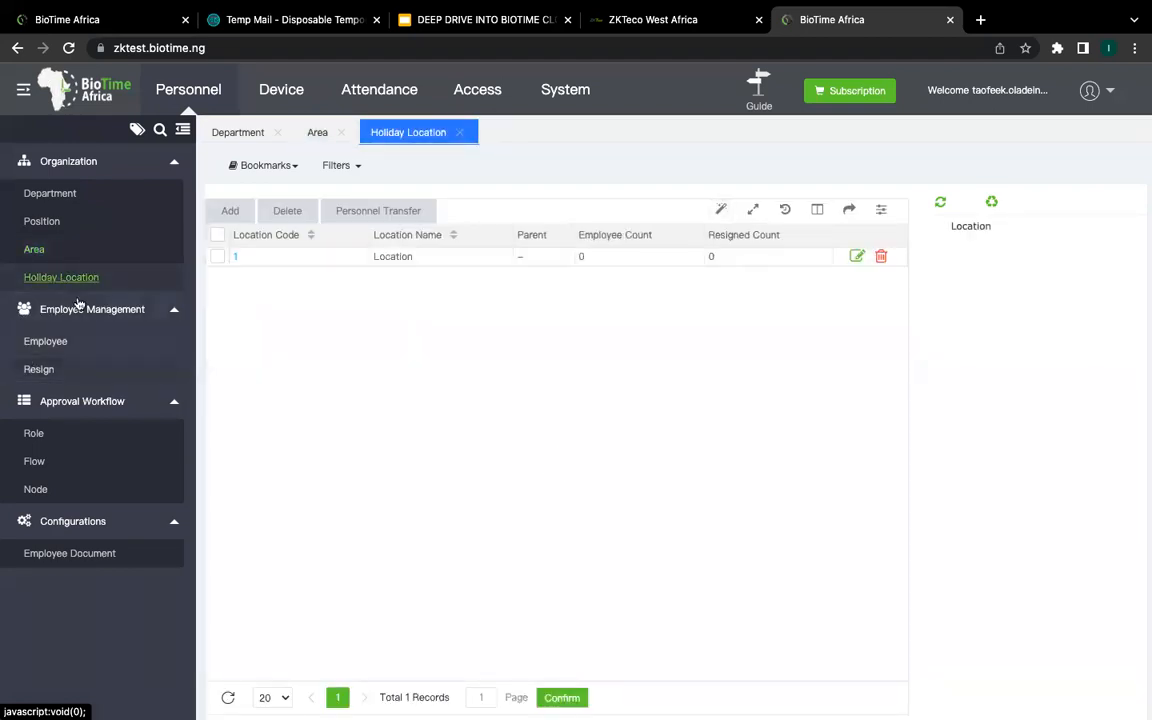
{"action": "left_click", "coordinate": [42, 248]}
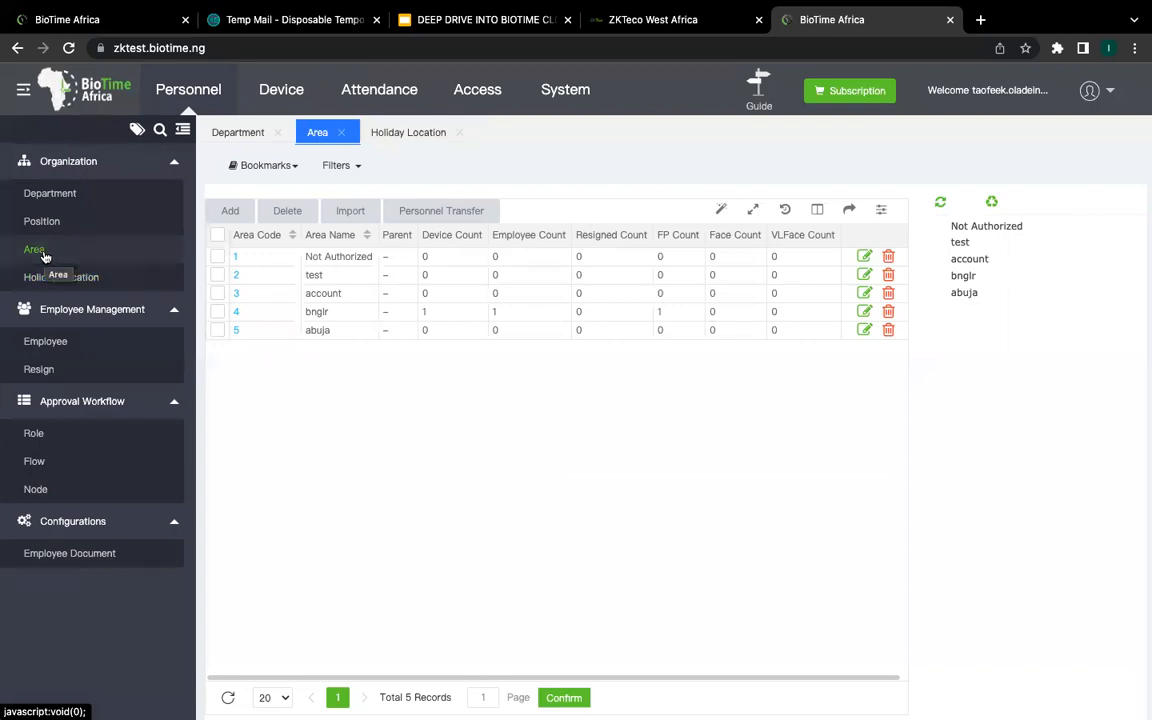
{"action": "left_click", "coordinate": [84, 196]}
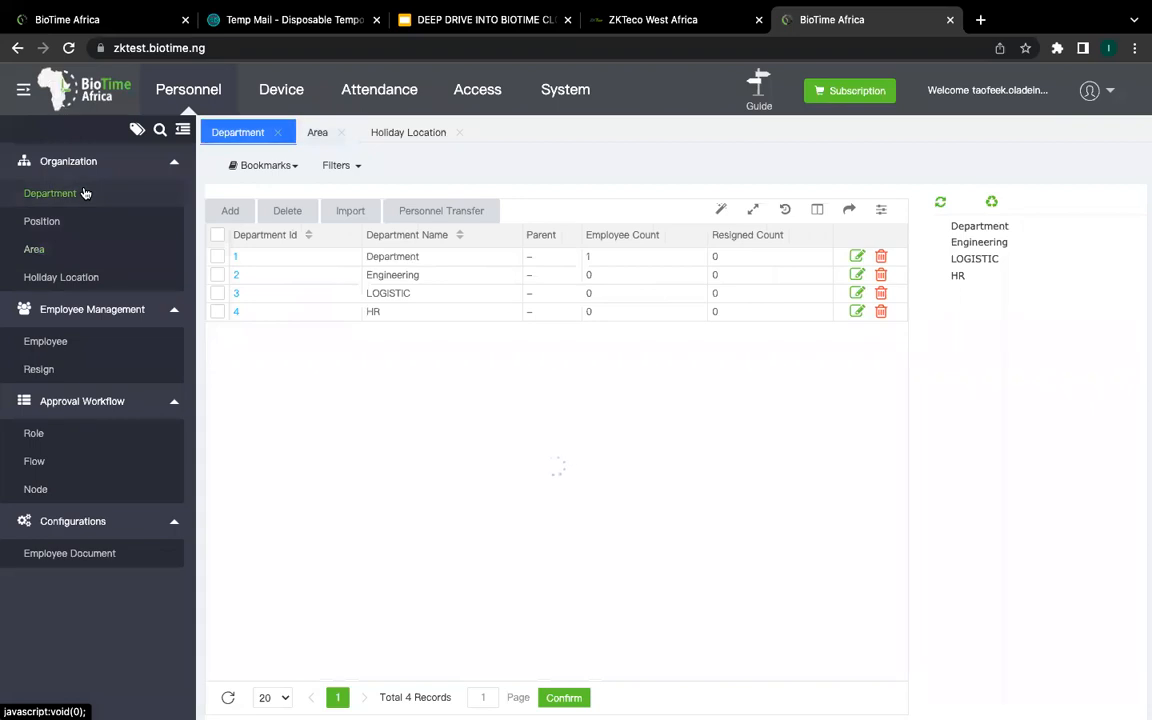
Step: Open the Employee list, with its one record ID 70512, and open Add
{"action": "left_click", "coordinate": [67, 344]}
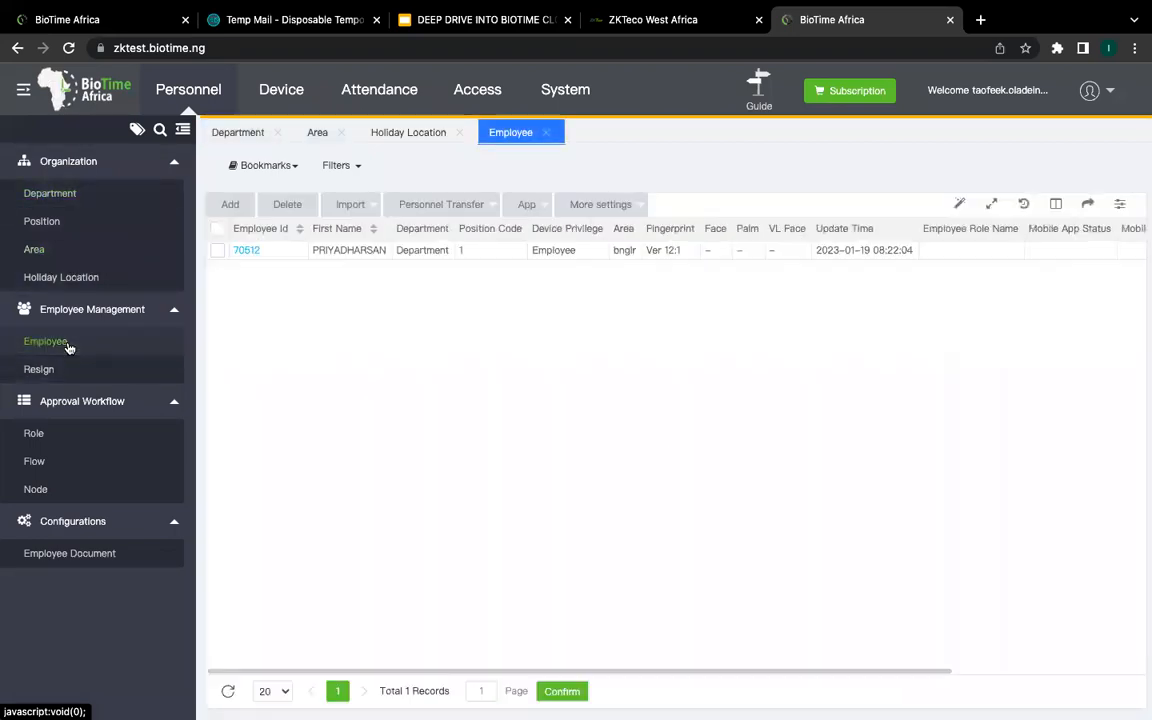
{"action": "left_click", "coordinate": [232, 204]}
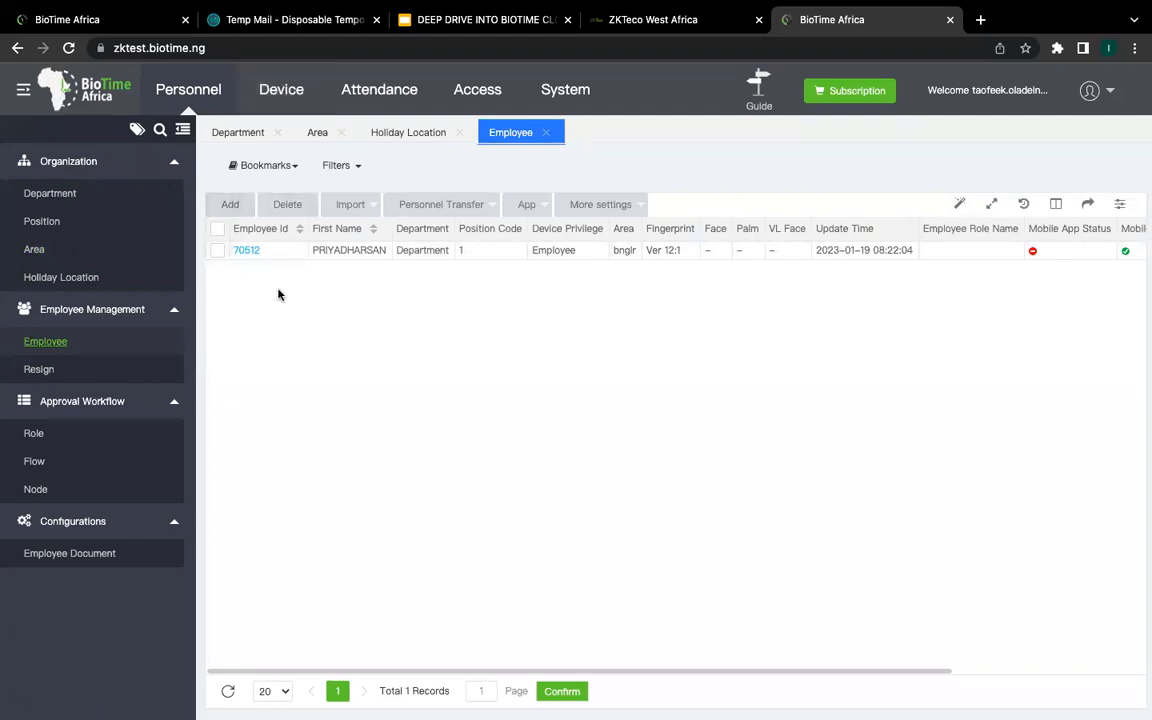
{"action": "left_click", "coordinate": [232, 205]}
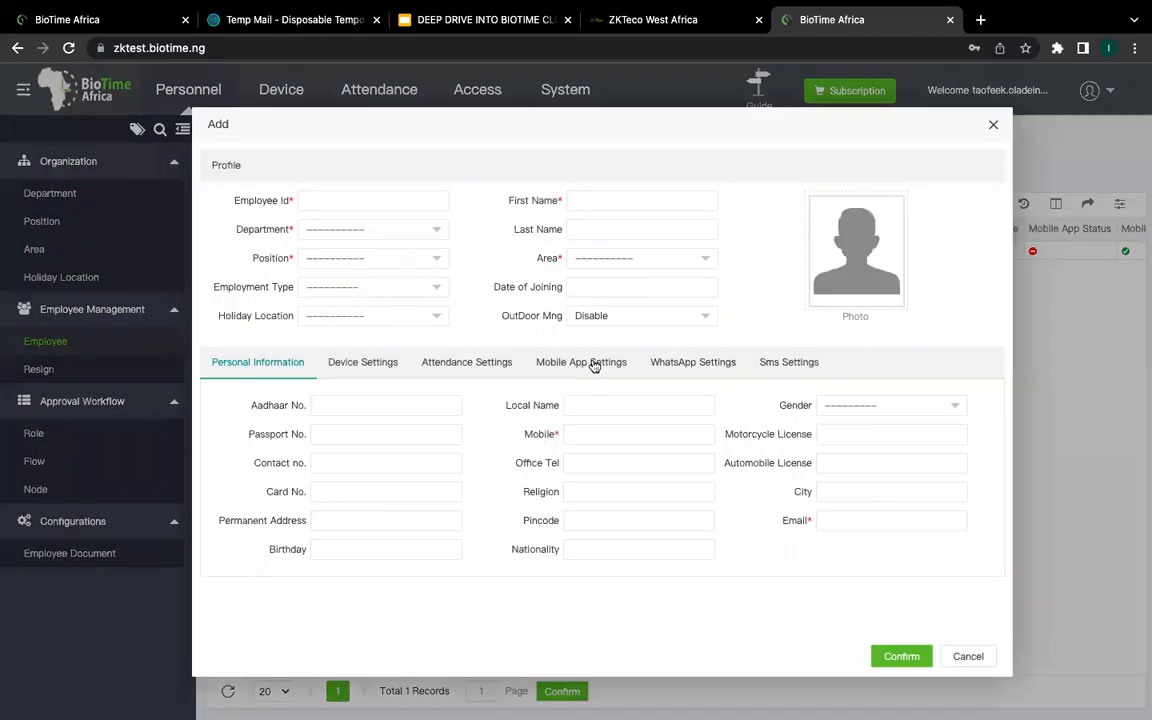
{"action": "left_click", "coordinate": [390, 204]}
{"action": "left_click", "coordinate": [578, 263]}
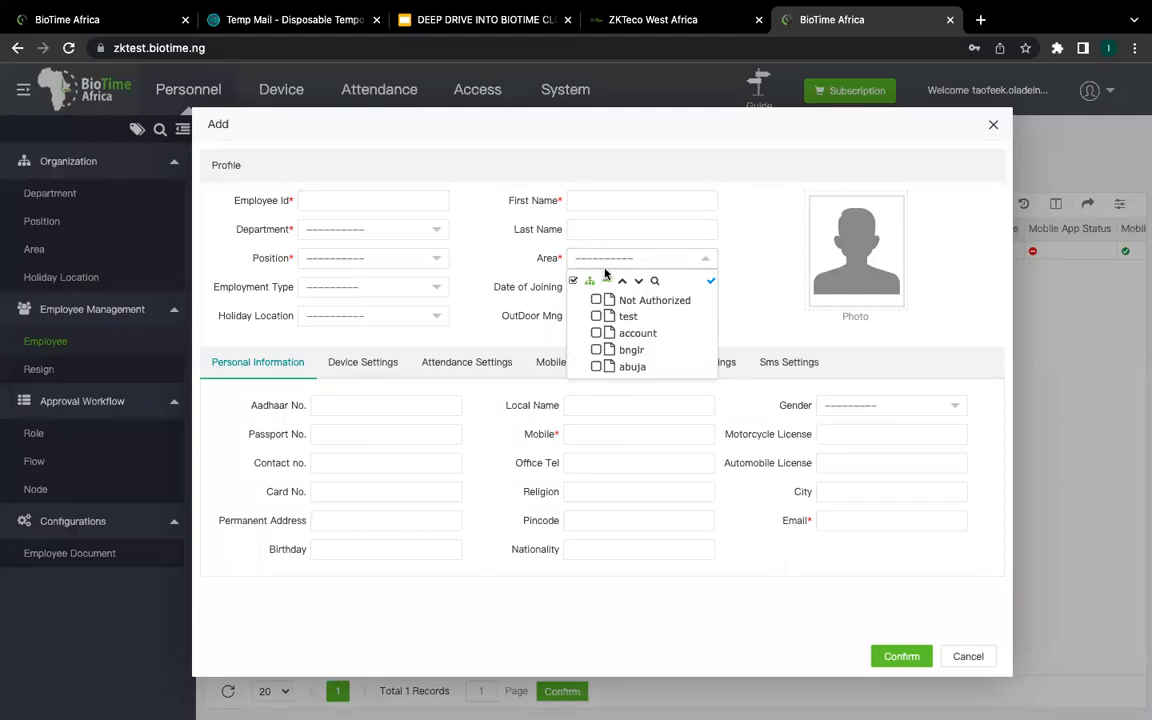
{"action": "left_click", "coordinate": [727, 252]}
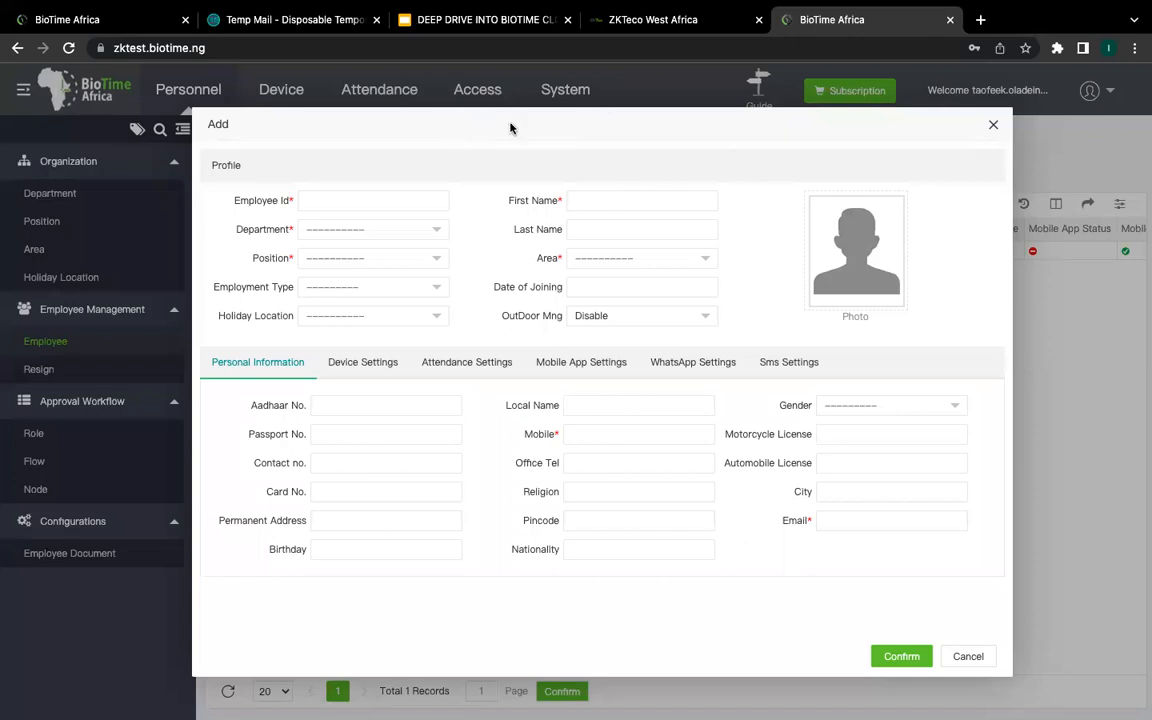
{"action": "left_click", "coordinate": [393, 198]}
{"action": "left_click", "coordinate": [619, 203]}
{"action": "left_click", "coordinate": [360, 230]}
{"action": "left_click", "coordinate": [833, 524]}
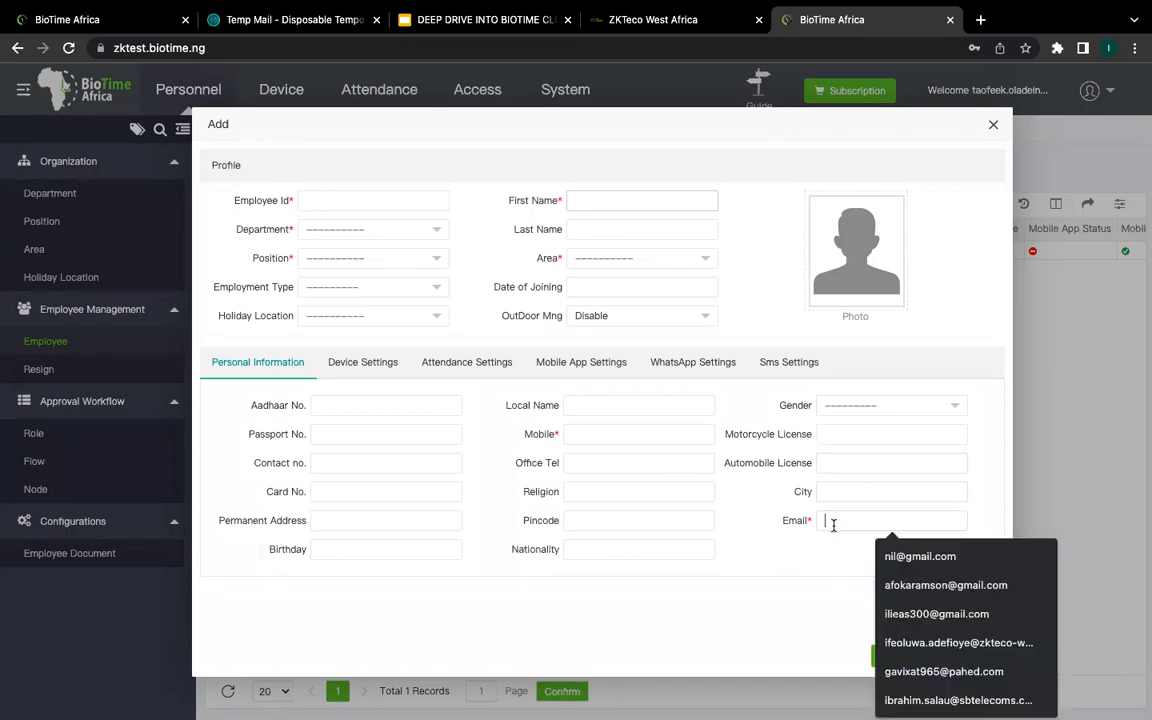
{"action": "left_click", "coordinate": [640, 436]}
{"action": "left_click", "coordinate": [832, 517]}
{"action": "left_click", "coordinate": [576, 407]}
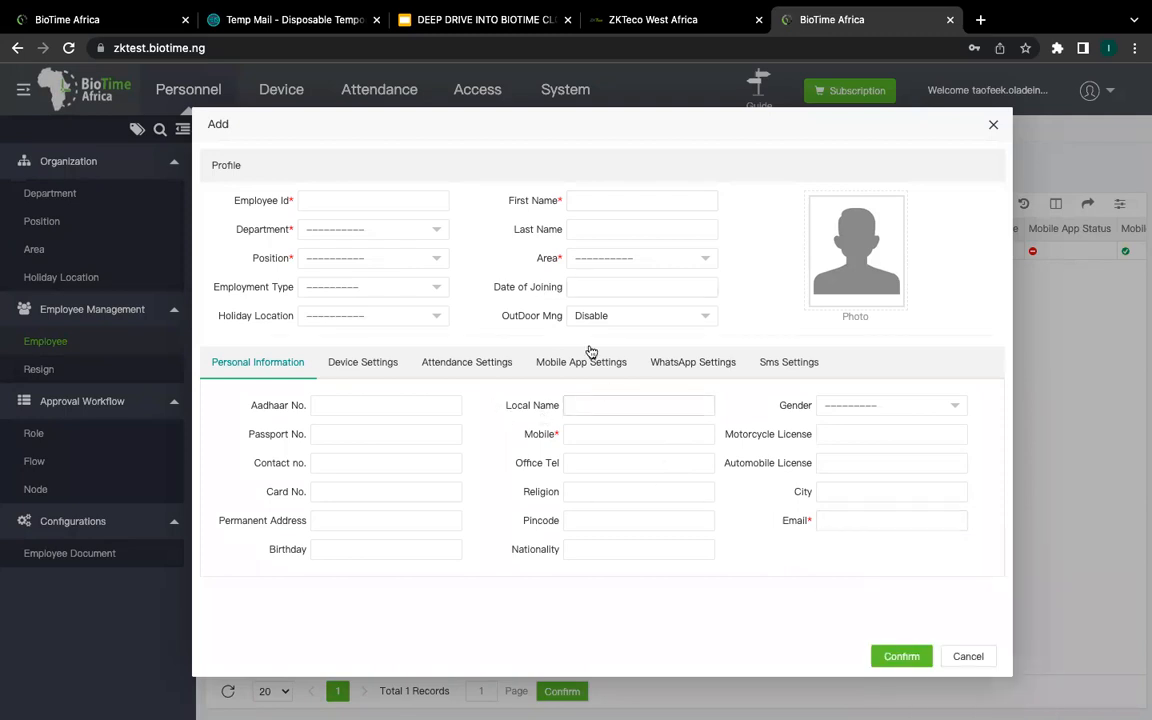
{"action": "left_click", "coordinate": [678, 431]}
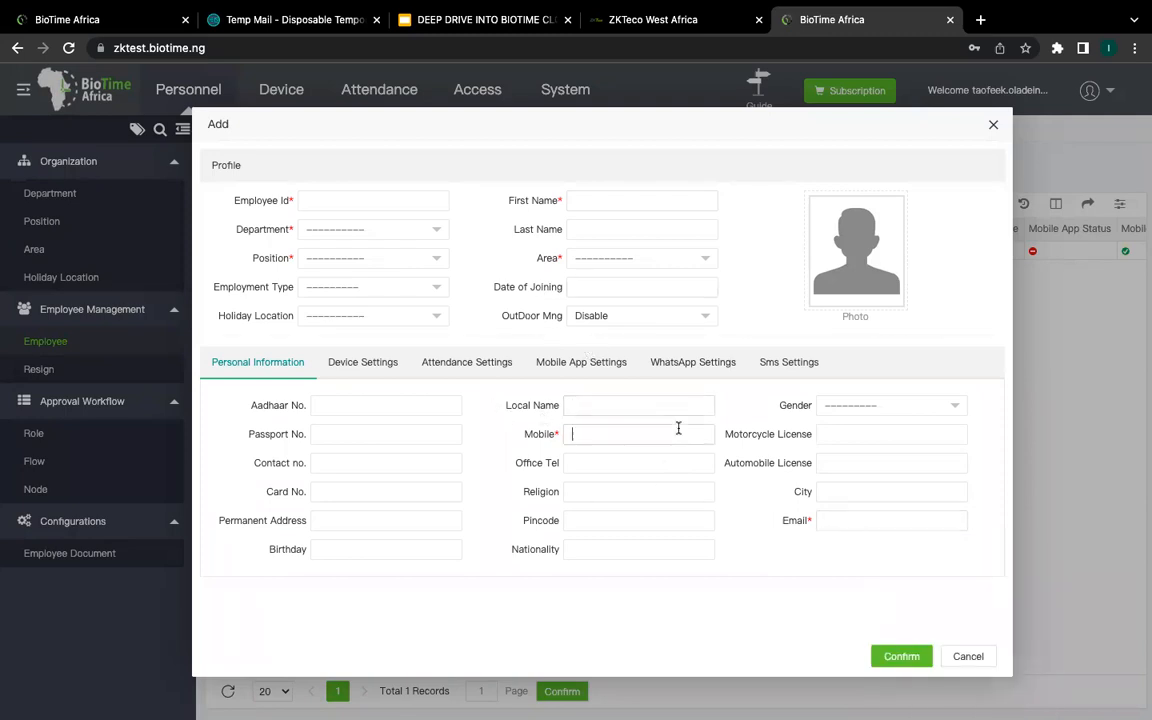
{"action": "left_click", "coordinate": [826, 521]}
{"action": "left_click", "coordinate": [680, 437]}
{"action": "left_click", "coordinate": [830, 522]}
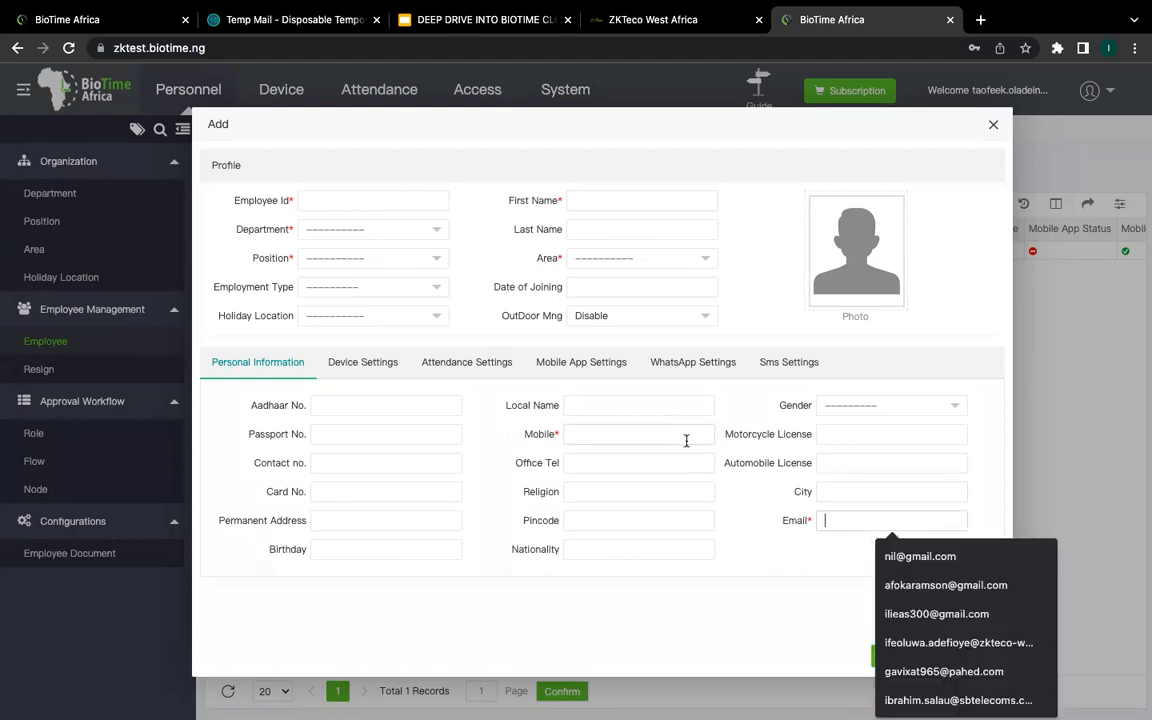
{"action": "left_click", "coordinate": [753, 547]}
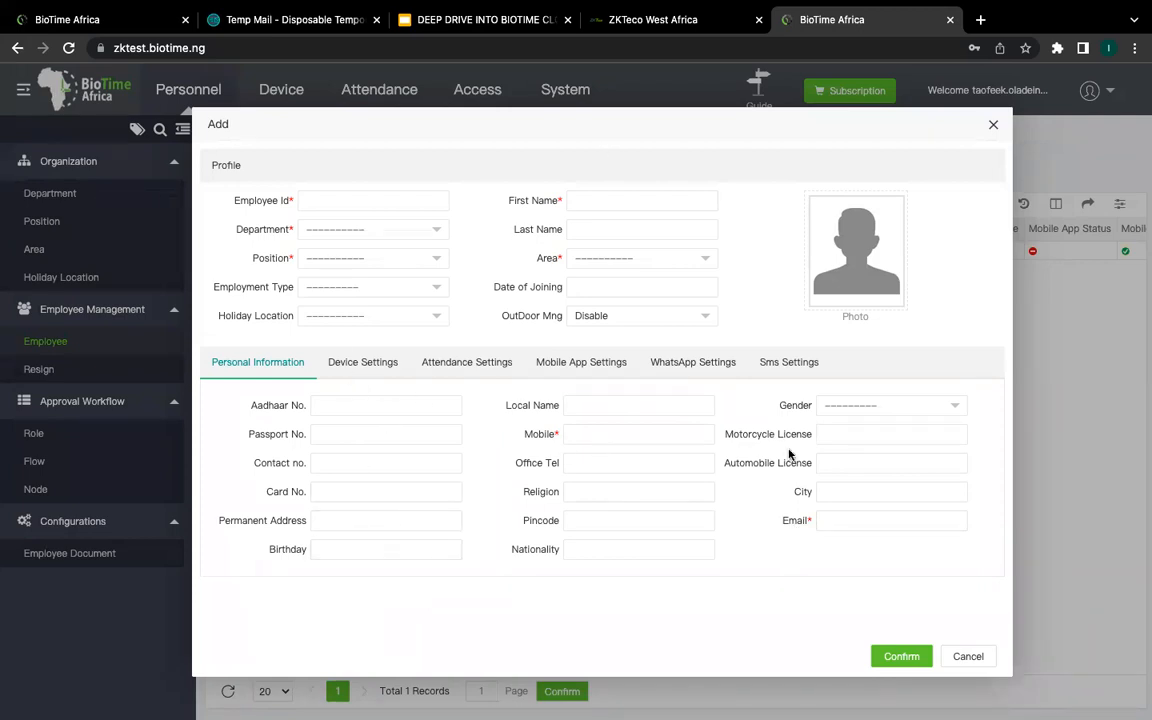
Step: Browse the Device, Attendance, Mobile App, WhatsApp and Sms Settings tabs, then cancel the form
{"action": "left_click", "coordinate": [362, 366]}
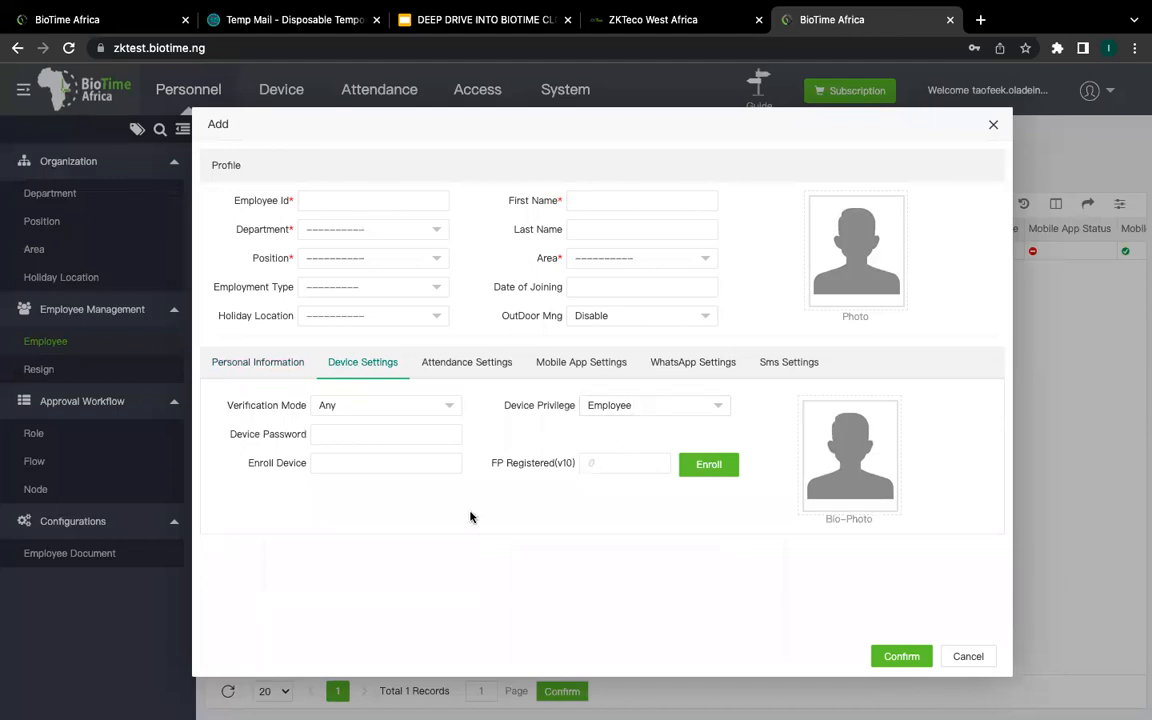
{"action": "left_click", "coordinate": [471, 366]}
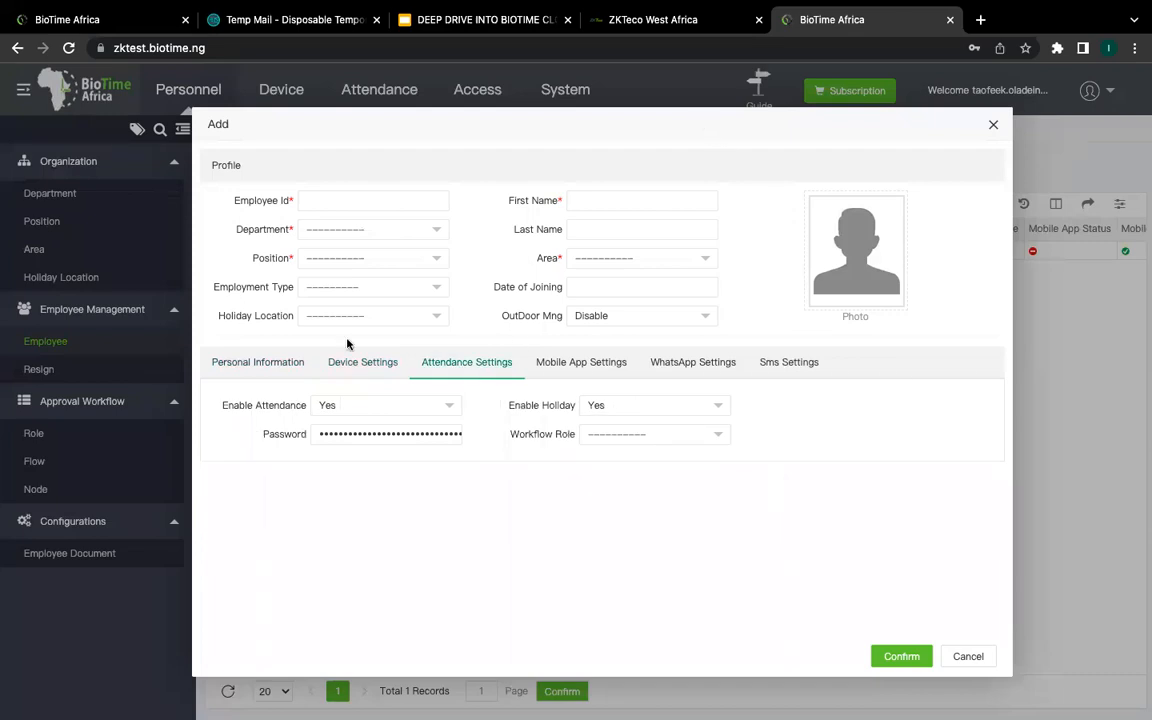
{"action": "left_click", "coordinate": [381, 432]}
{"action": "left_click", "coordinate": [620, 366]}
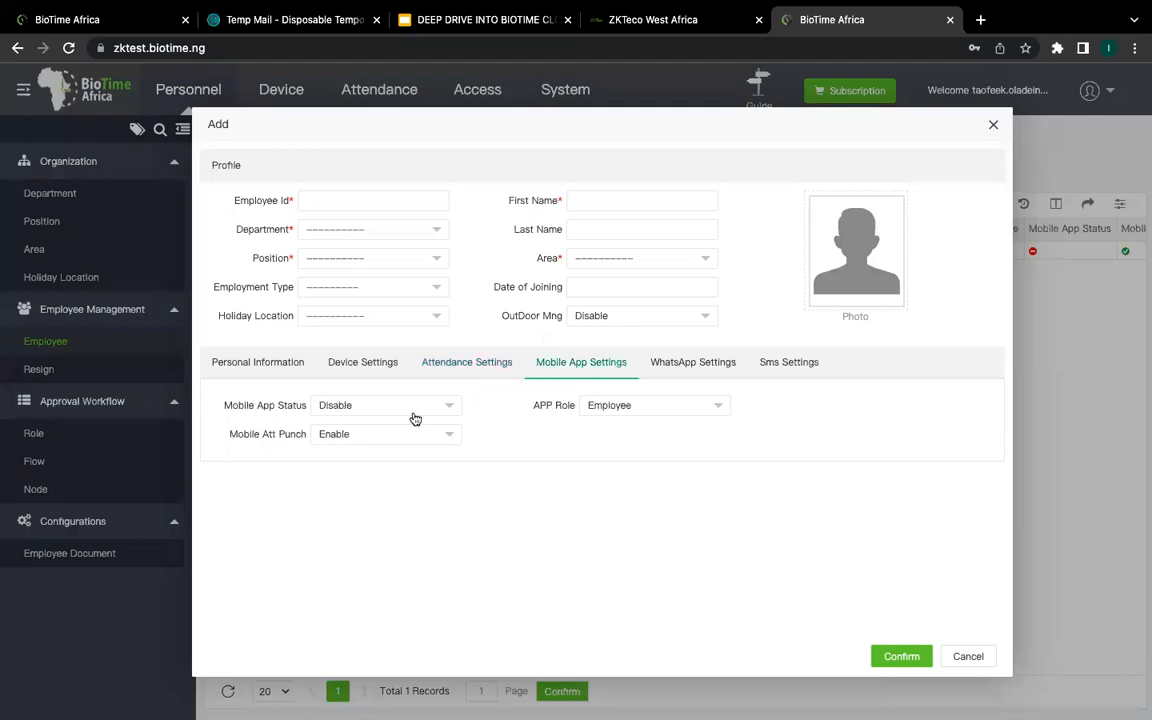
{"action": "left_click", "coordinate": [736, 367]}
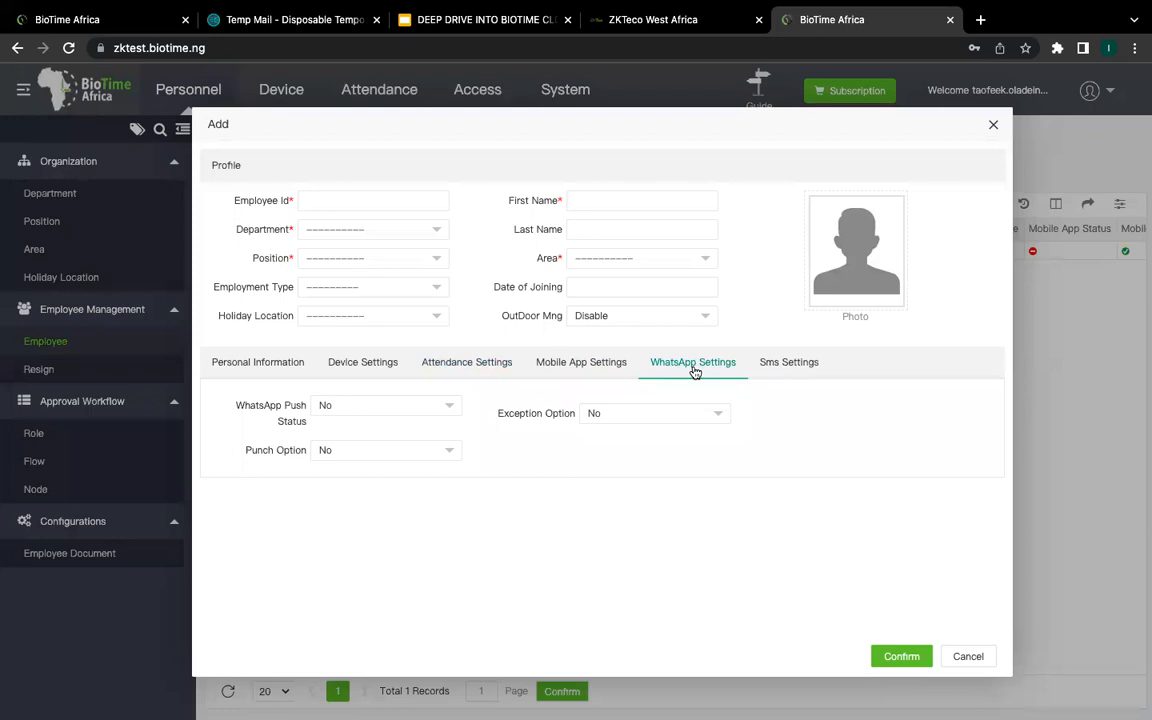
{"action": "left_click", "coordinate": [803, 366]}
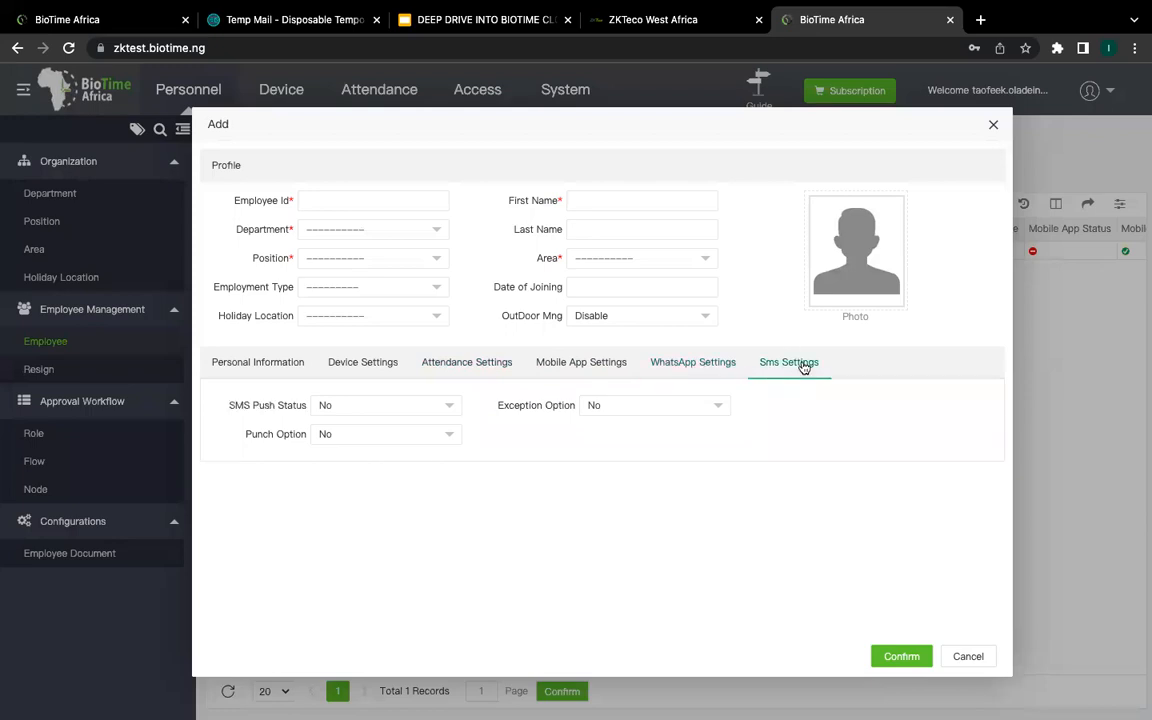
{"action": "left_click", "coordinate": [712, 370]}
{"action": "left_click", "coordinate": [810, 365]}
{"action": "left_click", "coordinate": [966, 657]}
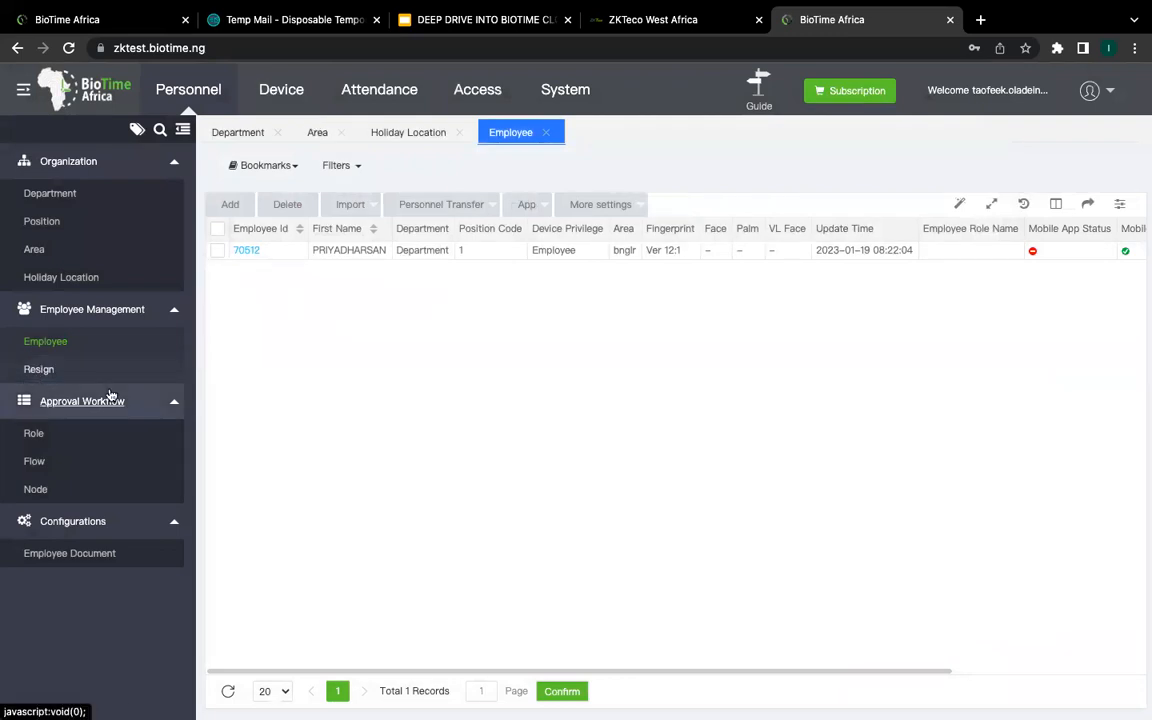
Step: Review the Resign and Flow pages, ending on the Role list showing 111 manager (head of sales)
{"action": "left_click", "coordinate": [42, 372]}
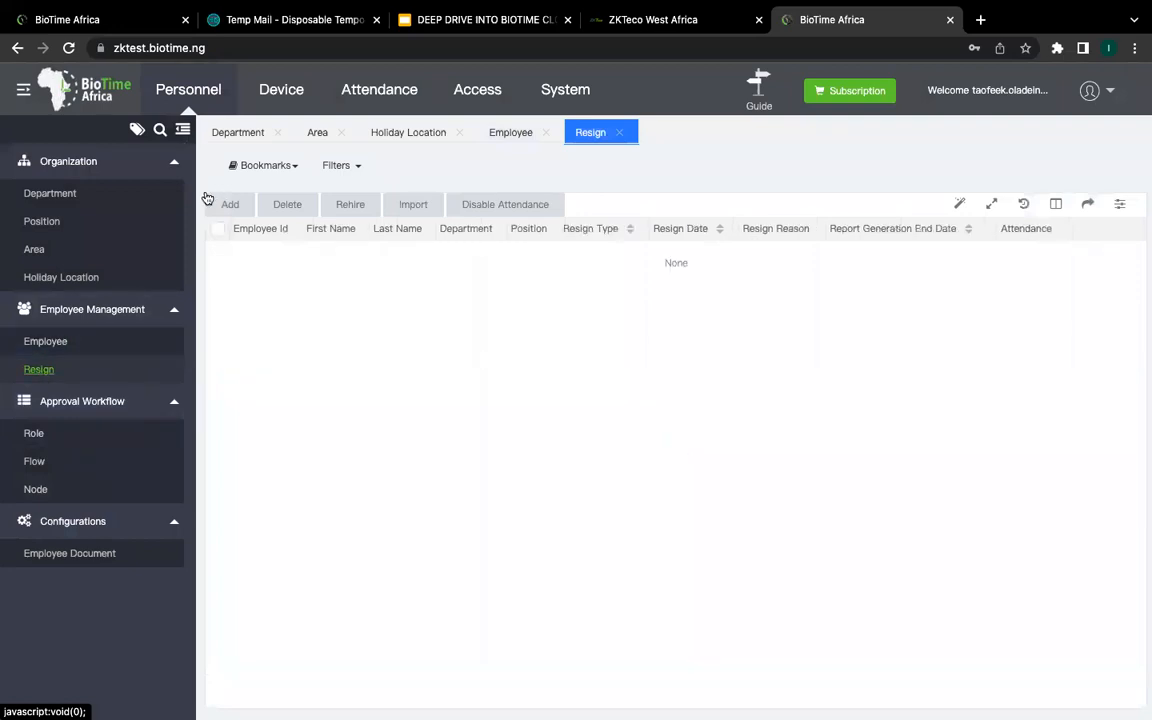
{"action": "left_click", "coordinate": [44, 446]}
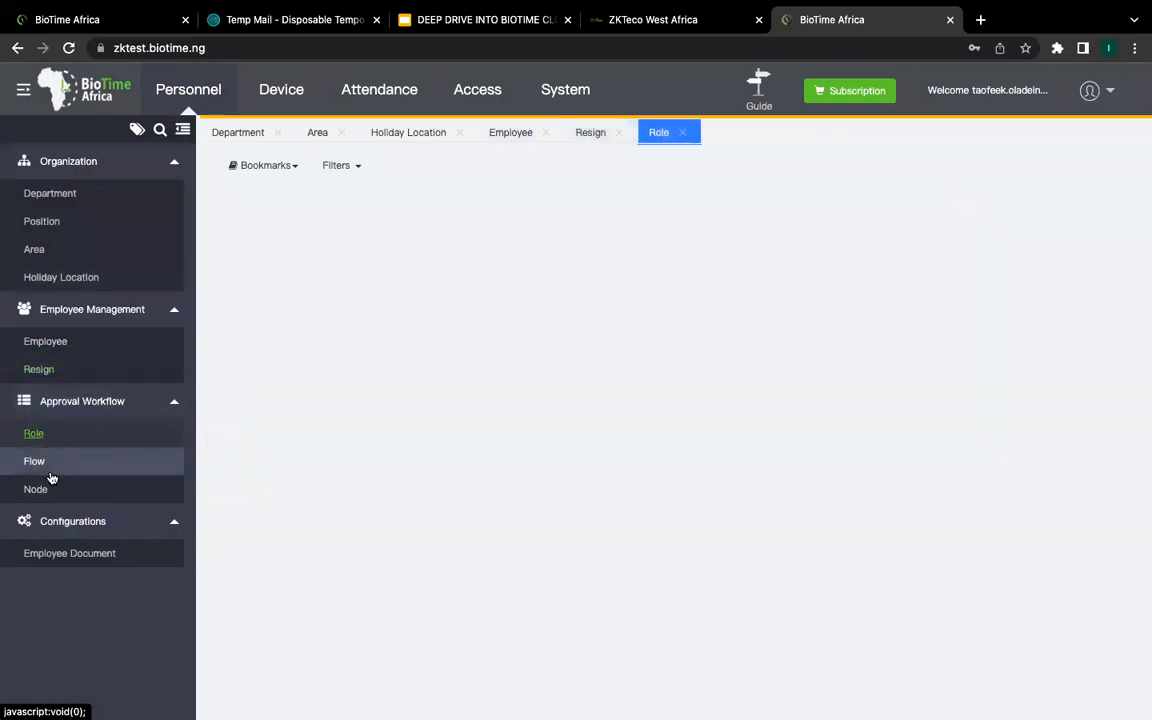
{"action": "left_click", "coordinate": [49, 470]}
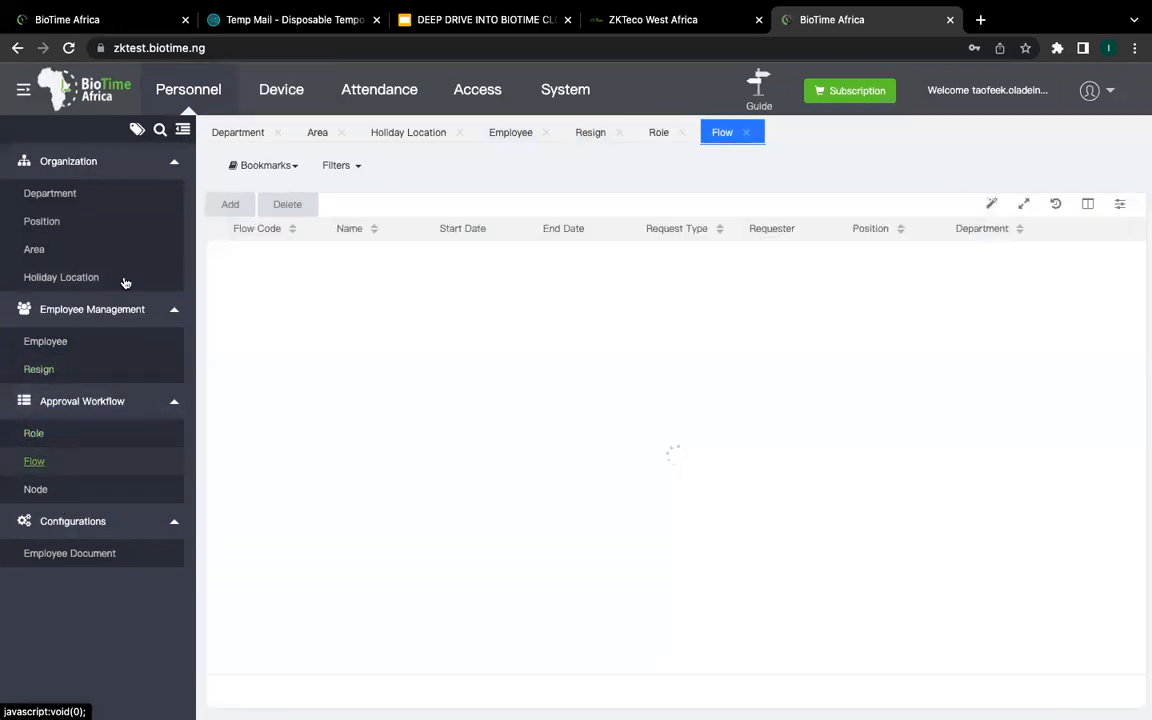
{"action": "left_click", "coordinate": [112, 436]}
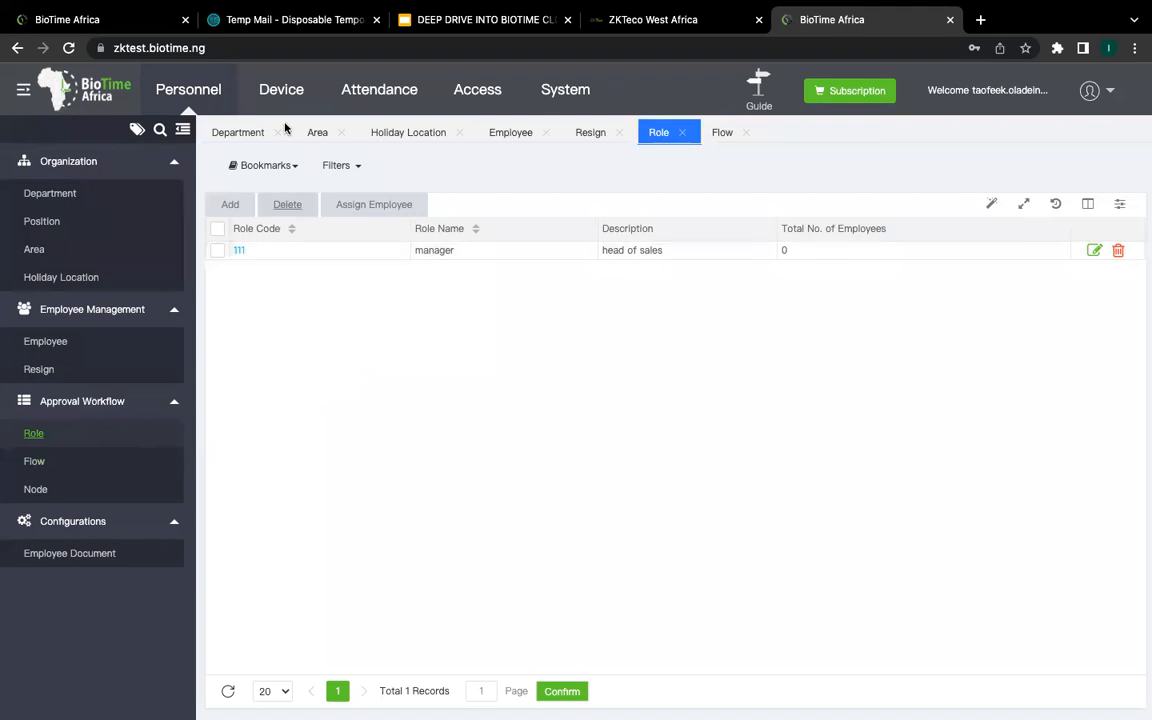
Step: Open Device Management to list the single device, HORUS, online in area bnglr
{"action": "left_click", "coordinate": [289, 92]}
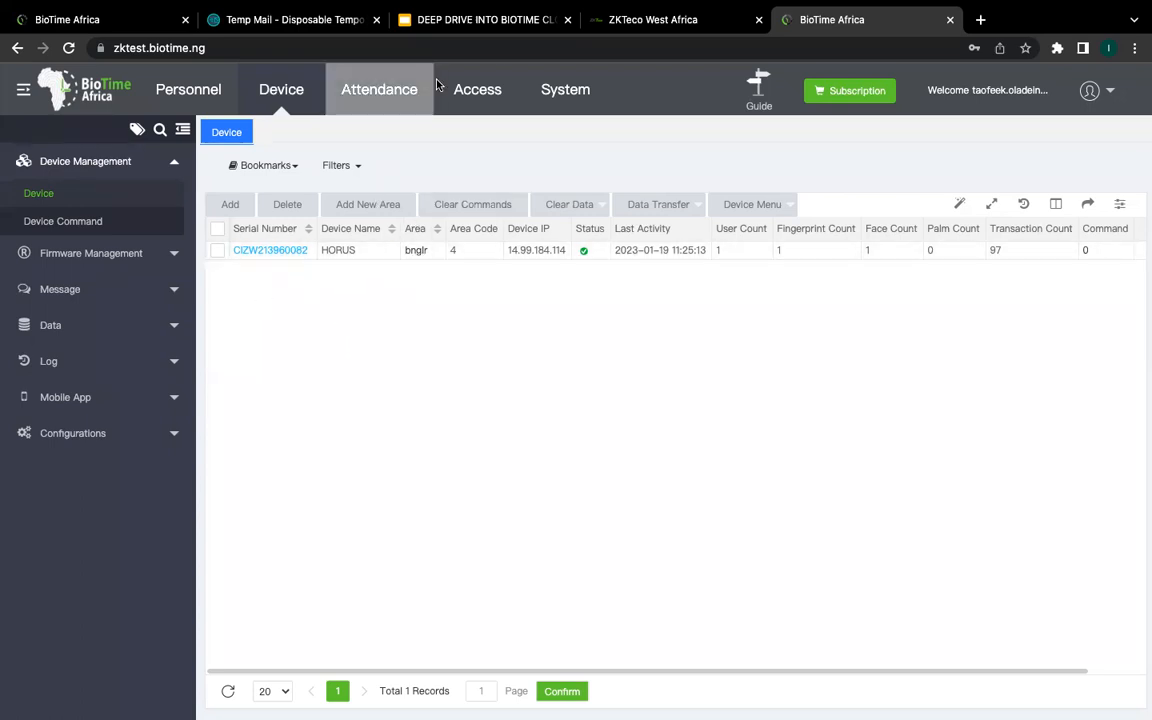
Step: Present the DEEP DRIVE INTO BIOTIME CLOUD deck full screen from slide 4, Adding Device
{"action": "left_click", "coordinate": [484, 20]}
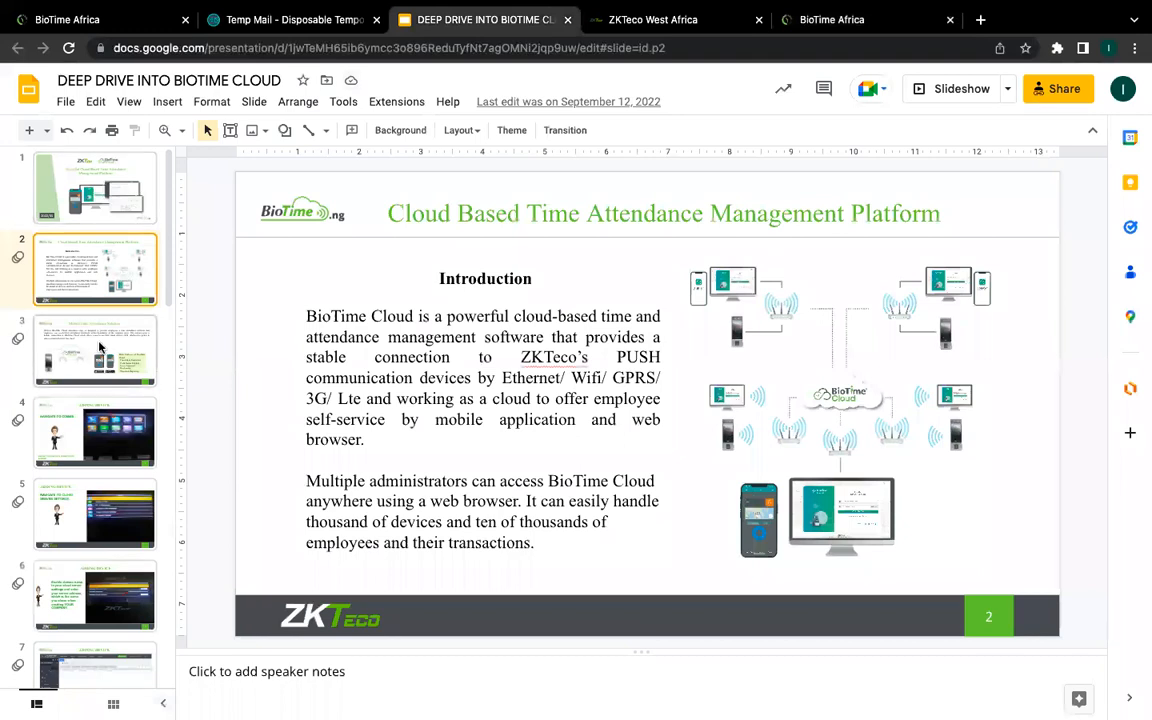
{"action": "key", "text": "Down"}
{"action": "key", "text": "Down"}
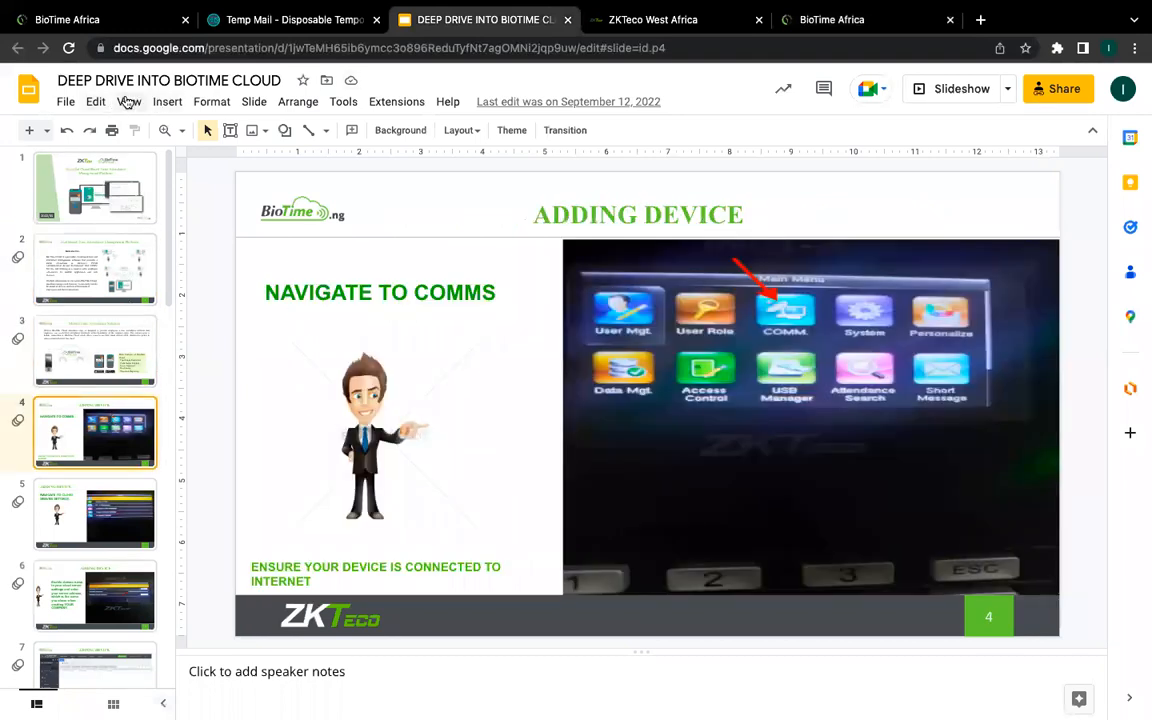
{"action": "left_click", "coordinate": [165, 104]}
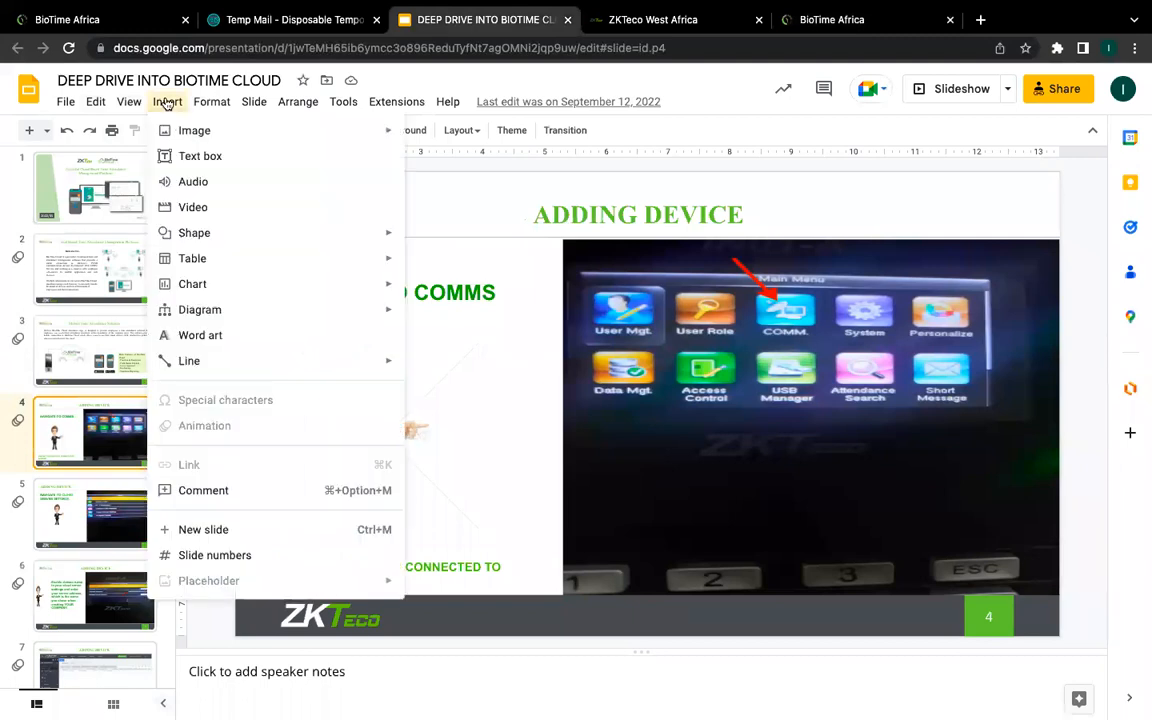
{"action": "left_click", "coordinate": [129, 103]}
{"action": "left_click", "coordinate": [129, 103]}
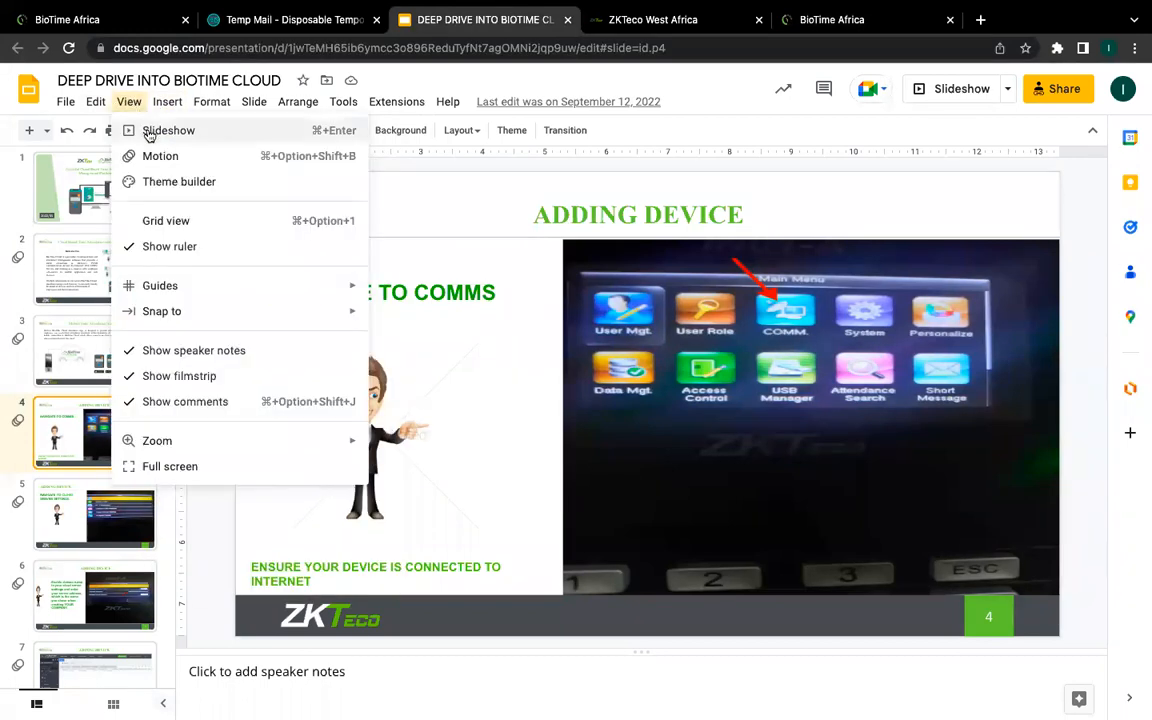
{"action": "left_click", "coordinate": [148, 132]}
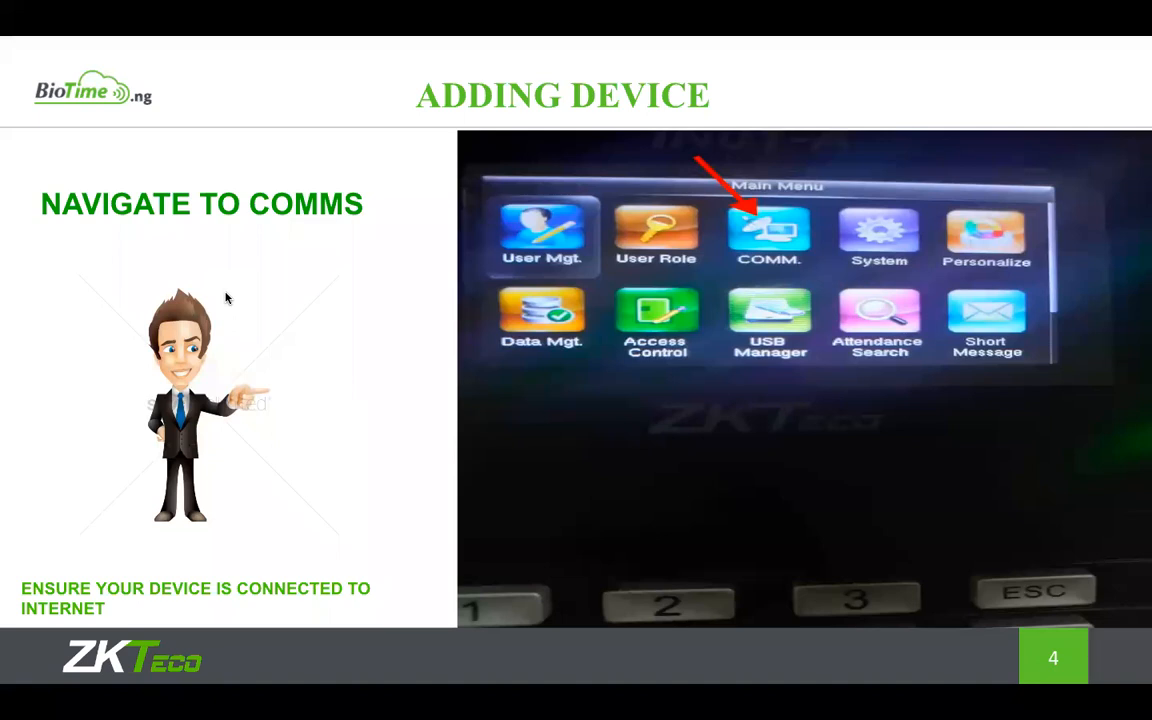
Step: Advance the slideshow to slide 5, Navigate to Cloud Server Settings
{"action": "left_click", "coordinate": [408, 292]}
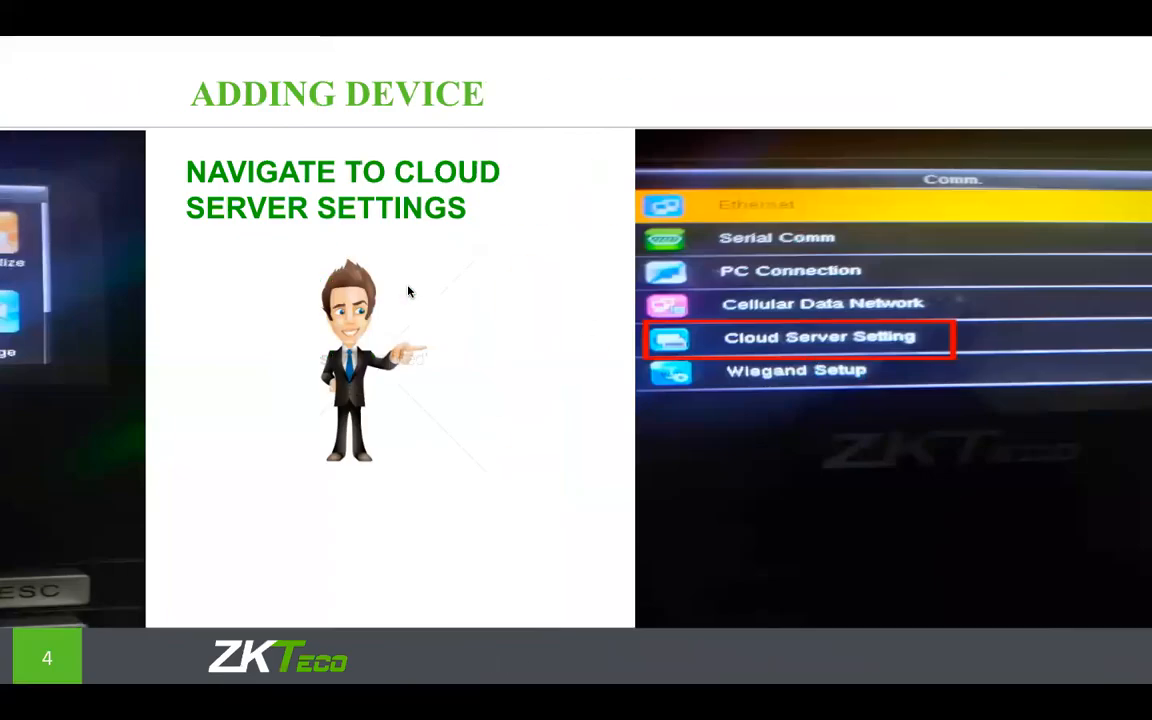
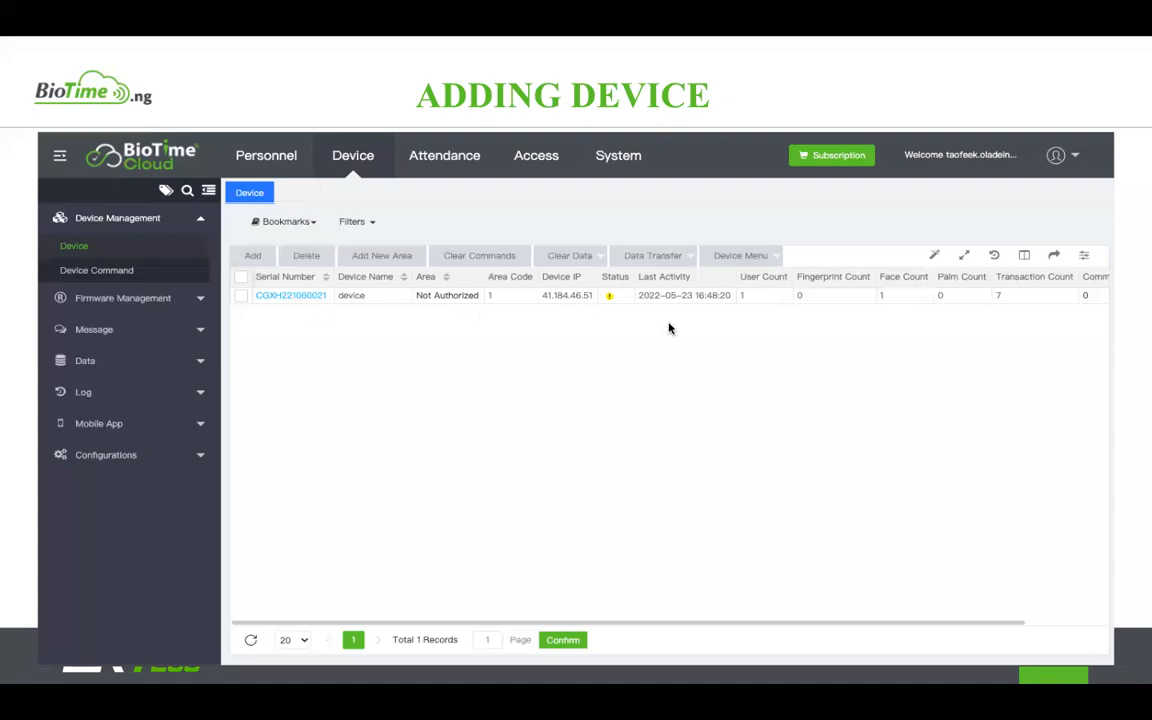
Step: Advance one slide, exit the slideshow, and switch to the BioTime Africa browser tab
{"action": "key", "text": "Right"}
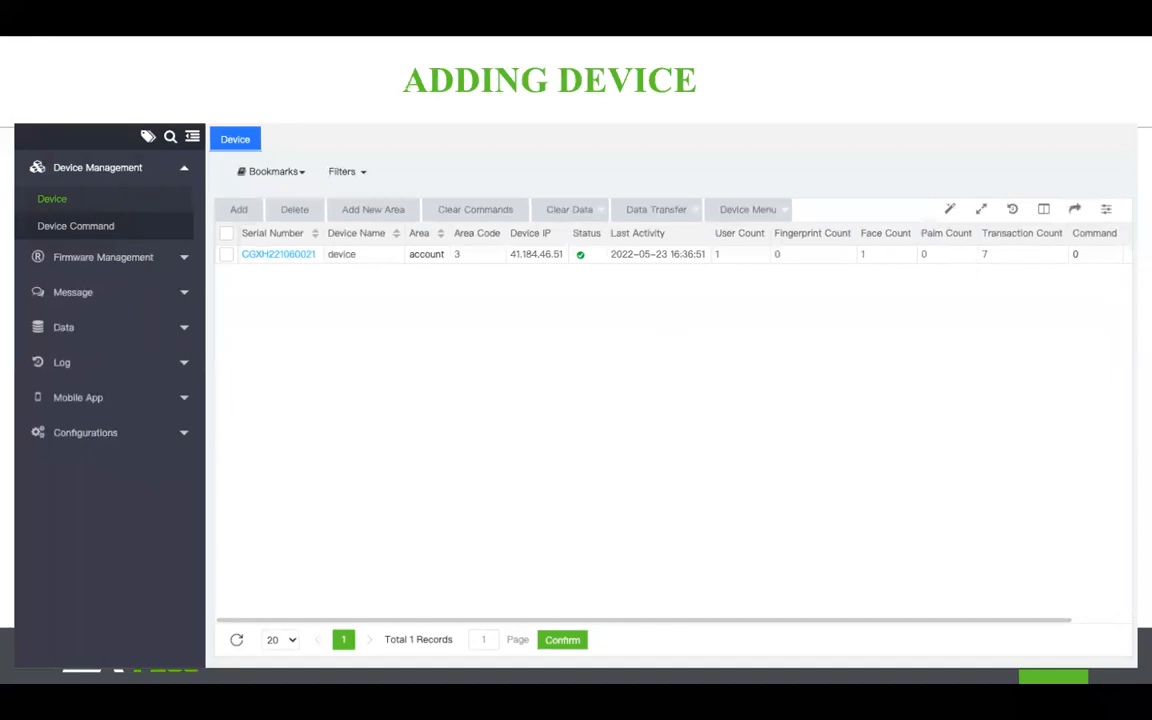
{"action": "key", "text": "Escape"}
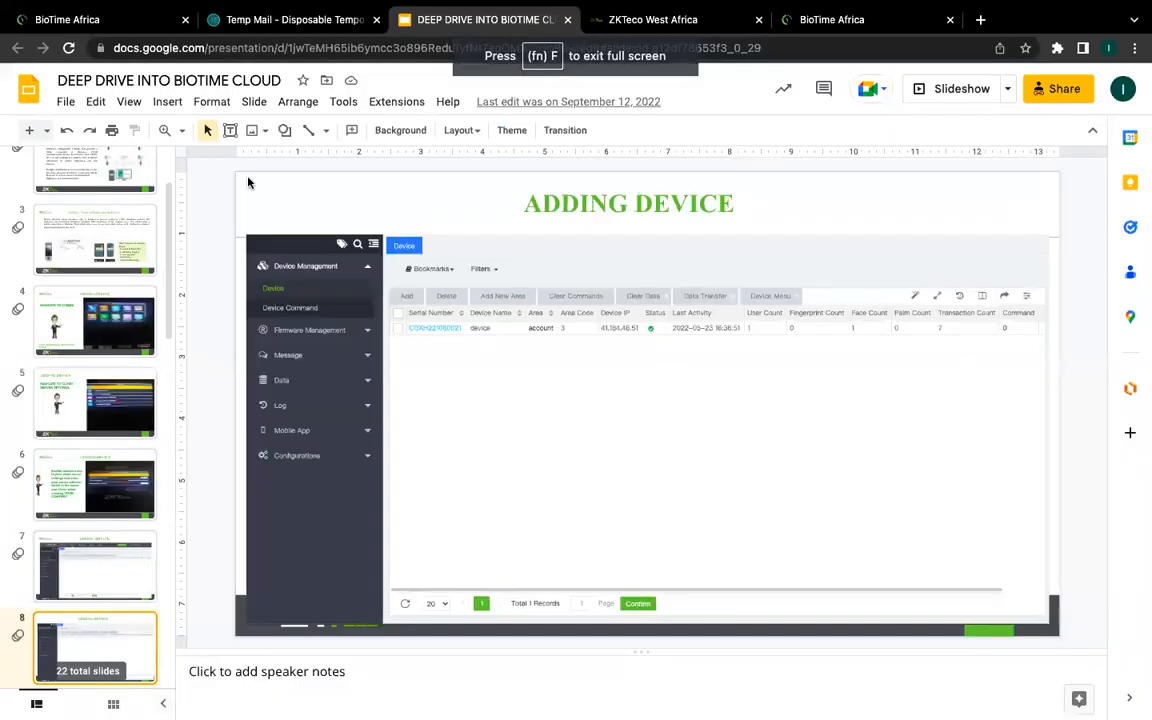
{"action": "left_click", "coordinate": [835, 20]}
Step: Edit the HORUS device, set its area to Not Authorized with timezone unchanged, and confirm
{"action": "left_click", "coordinate": [295, 252]}
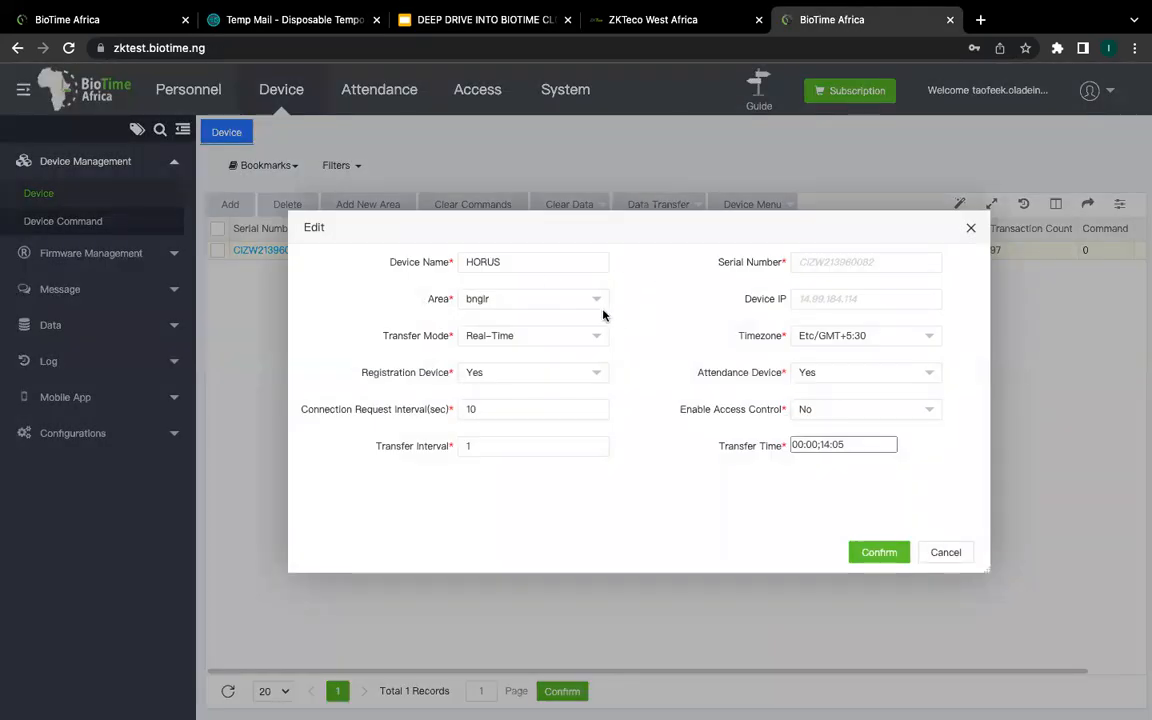
{"action": "left_click", "coordinate": [603, 308]}
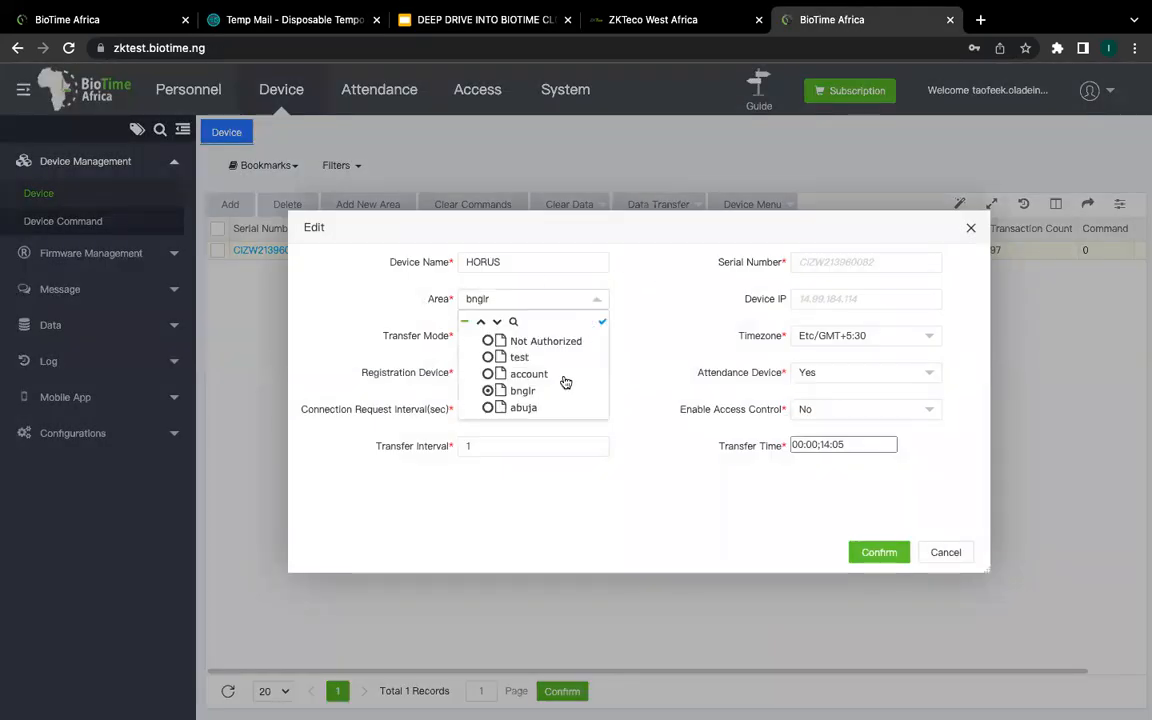
{"action": "left_click", "coordinate": [487, 345]}
{"action": "left_click", "coordinate": [596, 299]}
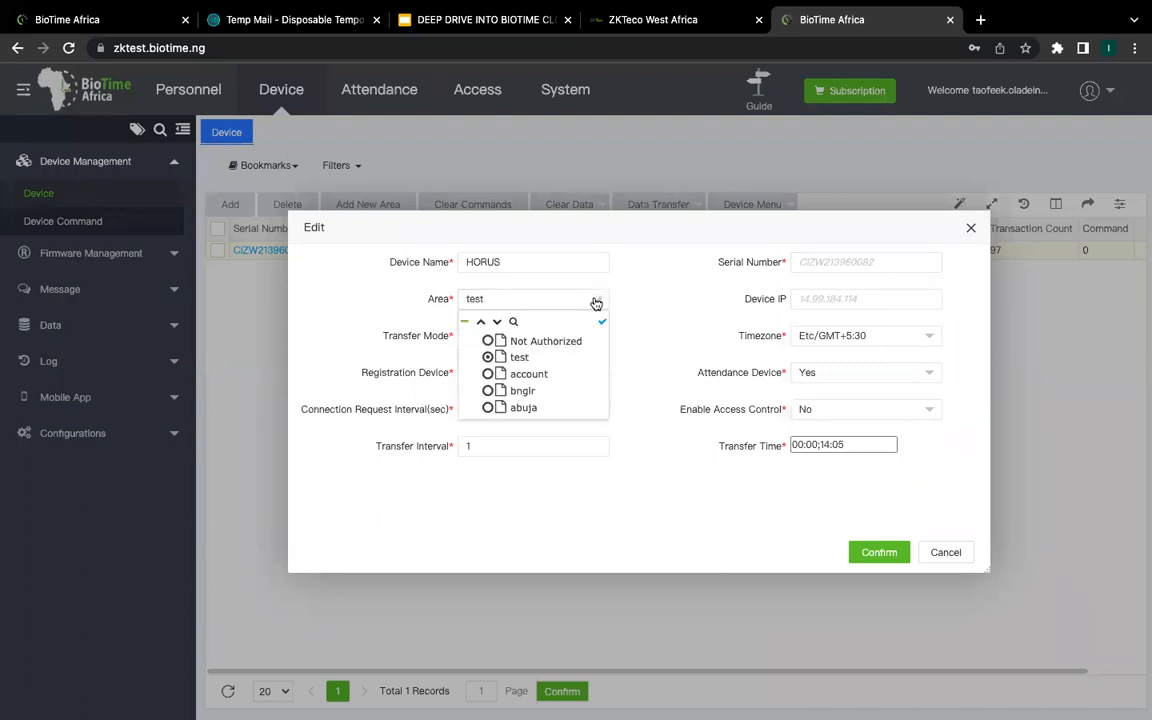
{"action": "left_click", "coordinate": [497, 344]}
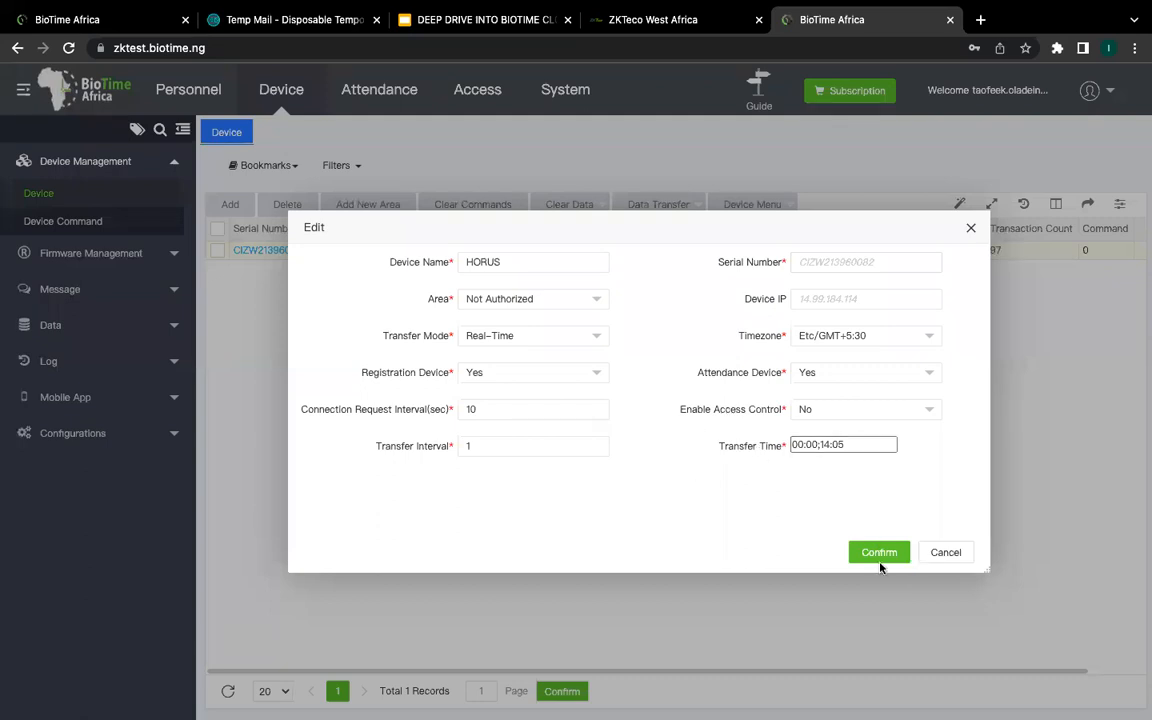
{"action": "left_click", "coordinate": [917, 345]}
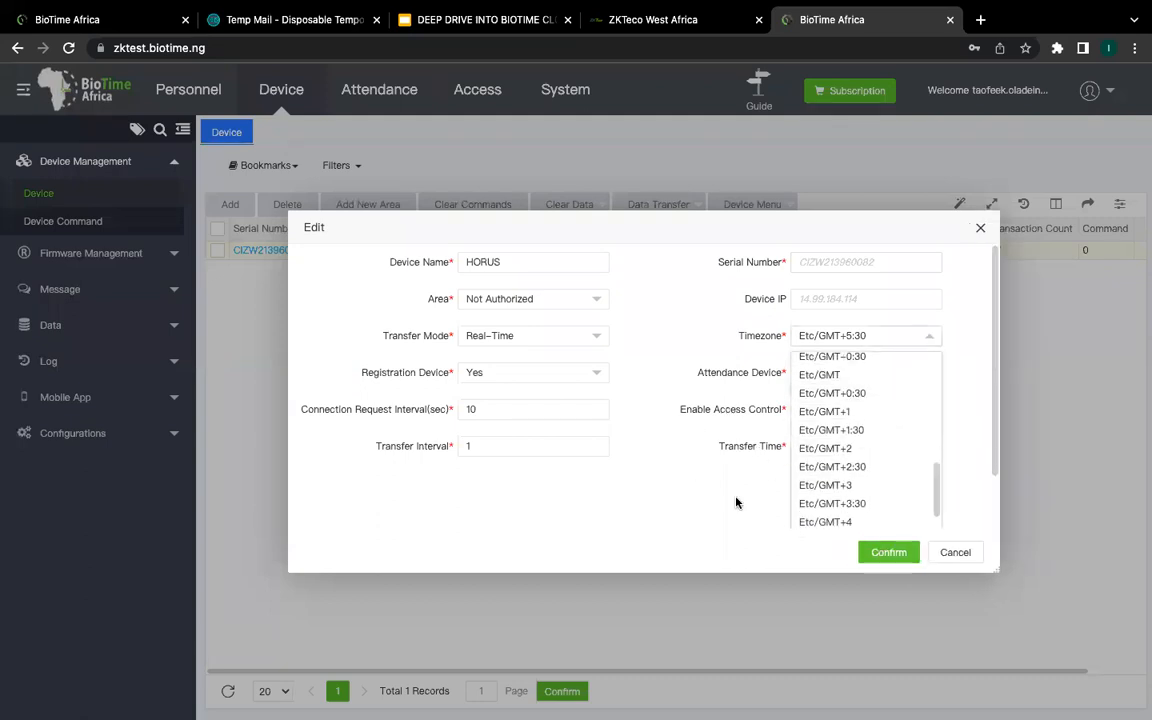
{"action": "left_click", "coordinate": [805, 508]}
{"action": "left_click", "coordinate": [884, 553]}
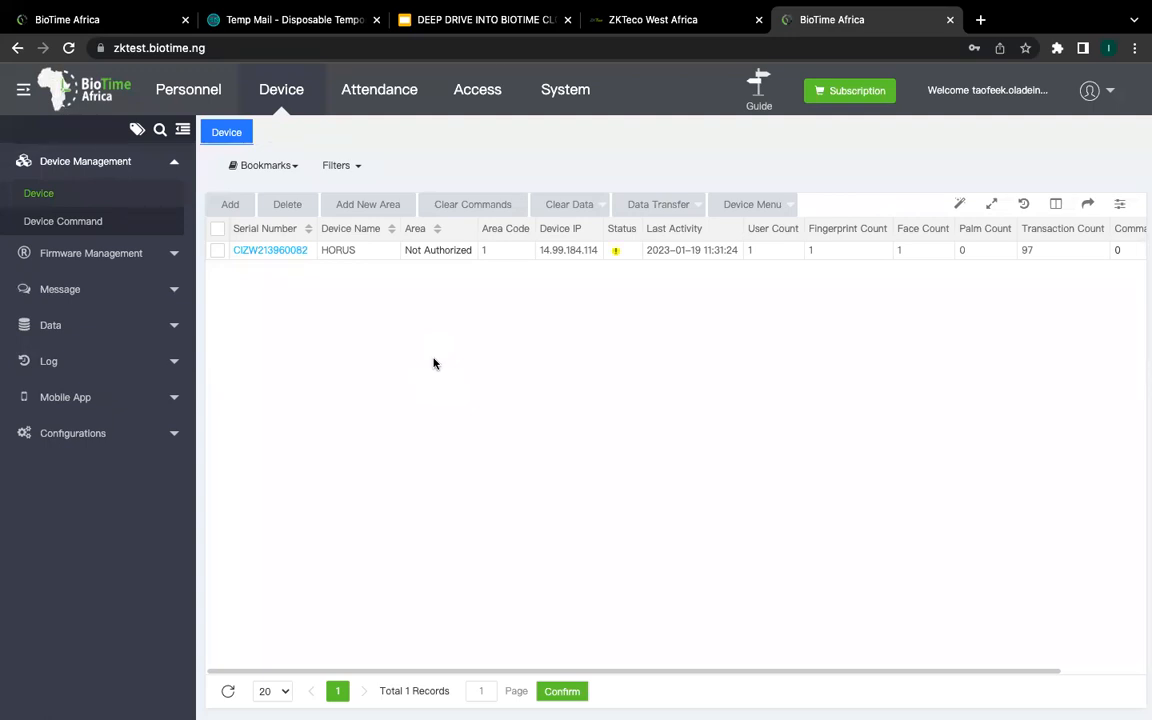
{"action": "left_click", "coordinate": [283, 254]}
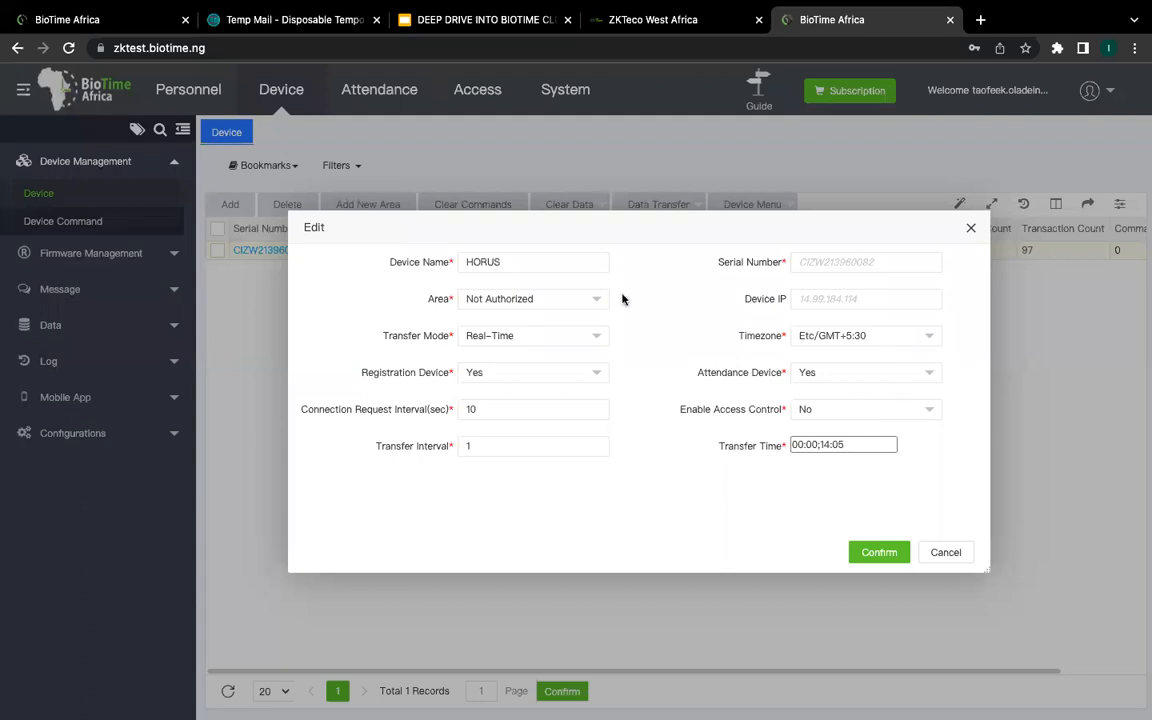
{"action": "mouse_move", "coordinate": [617, 43]}
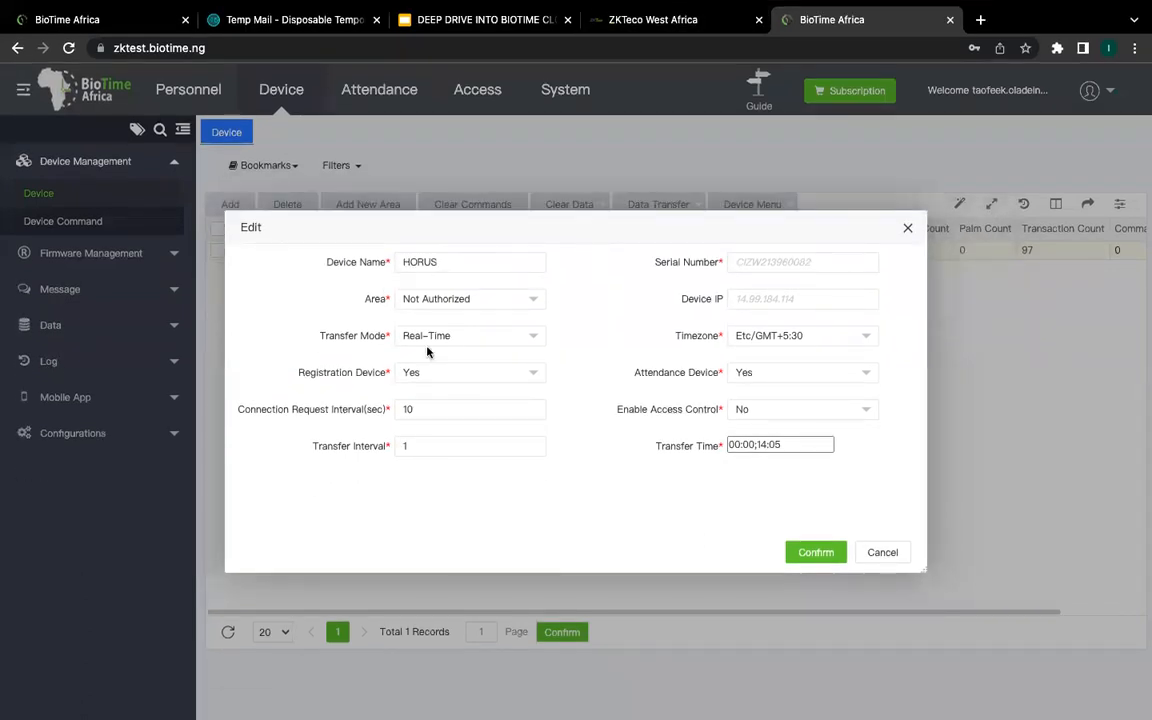
{"action": "mouse_move", "coordinate": [437, 44]}
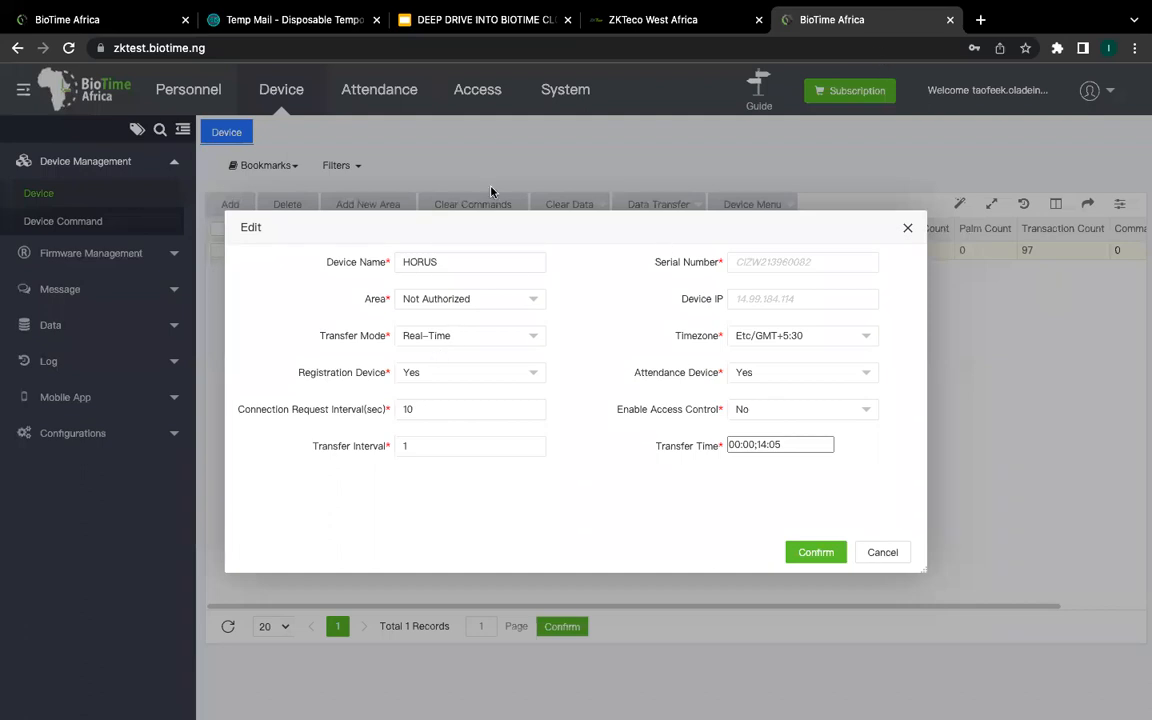
{"action": "left_click", "coordinate": [524, 298]}
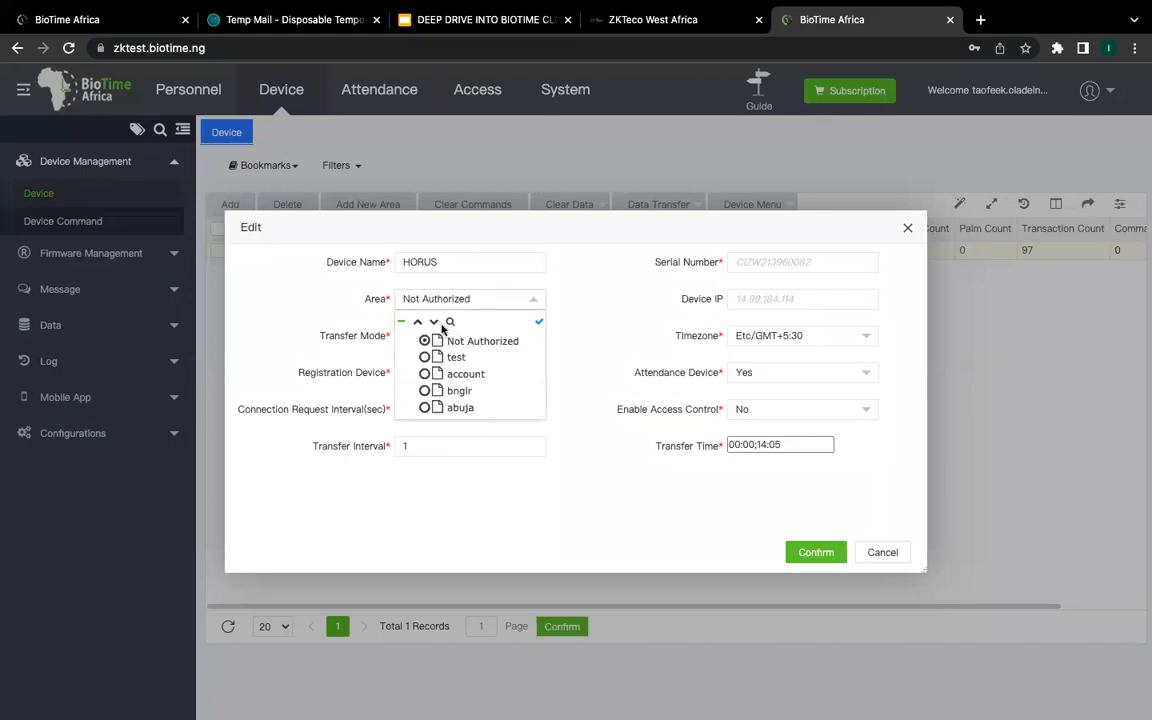
{"action": "double_click", "coordinate": [532, 300]}
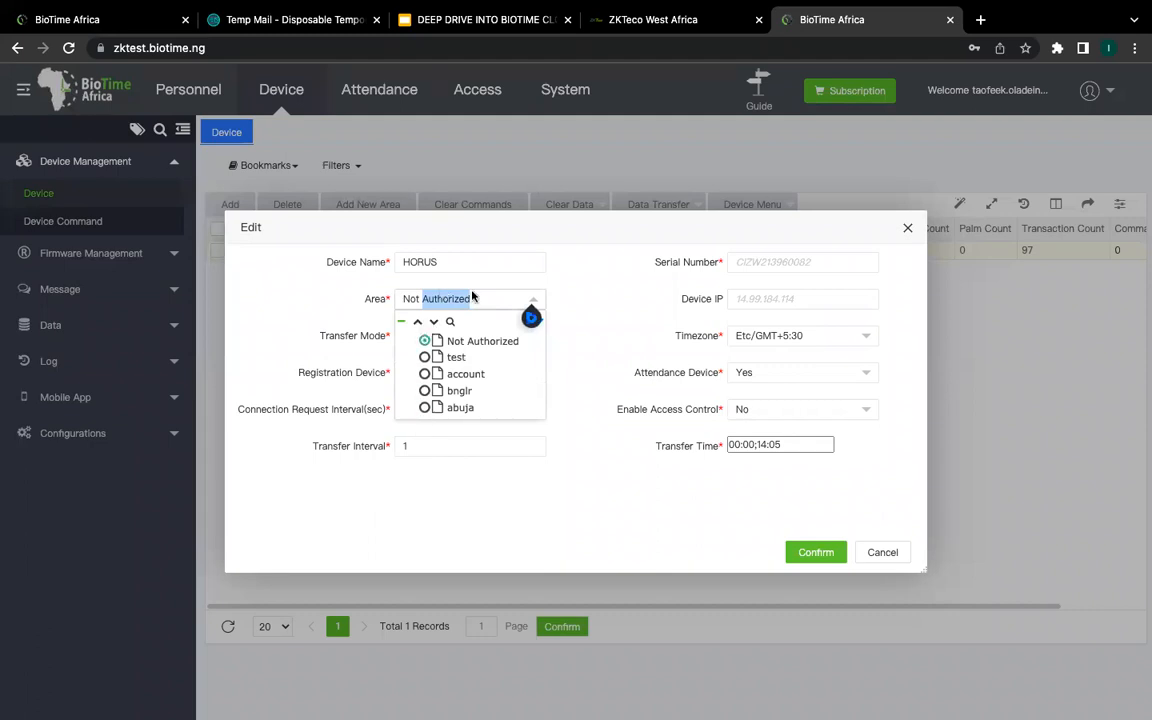
{"action": "left_click", "coordinate": [520, 300]}
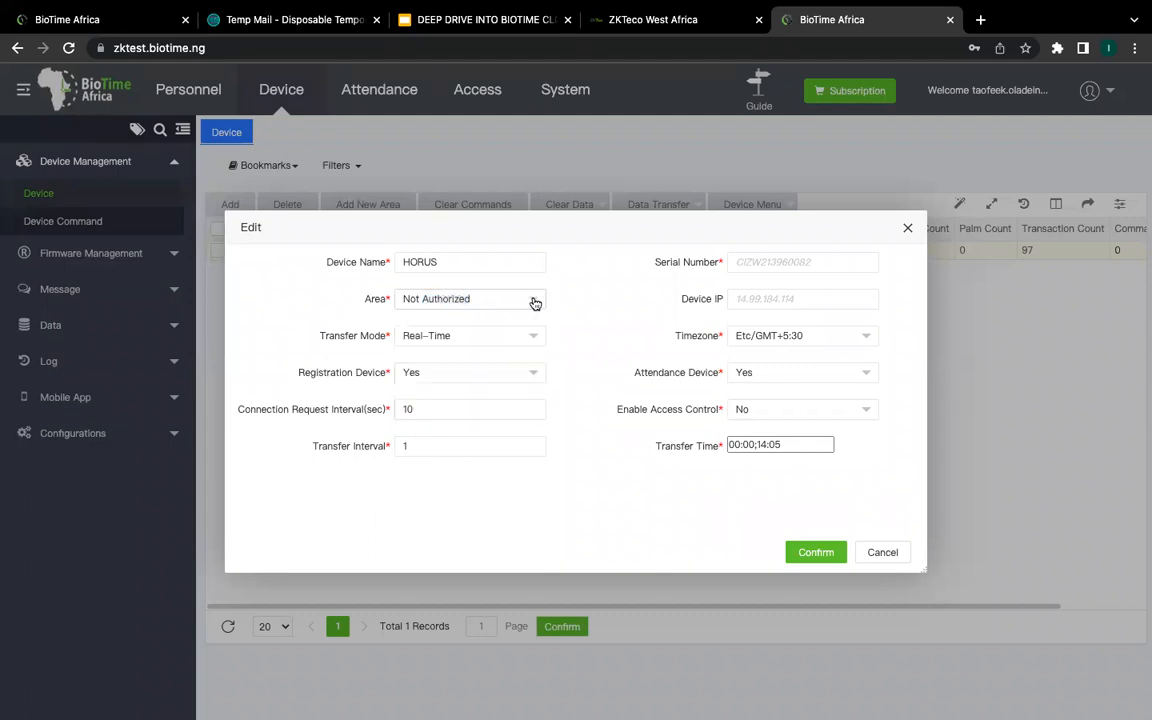
{"action": "left_click", "coordinate": [535, 300]}
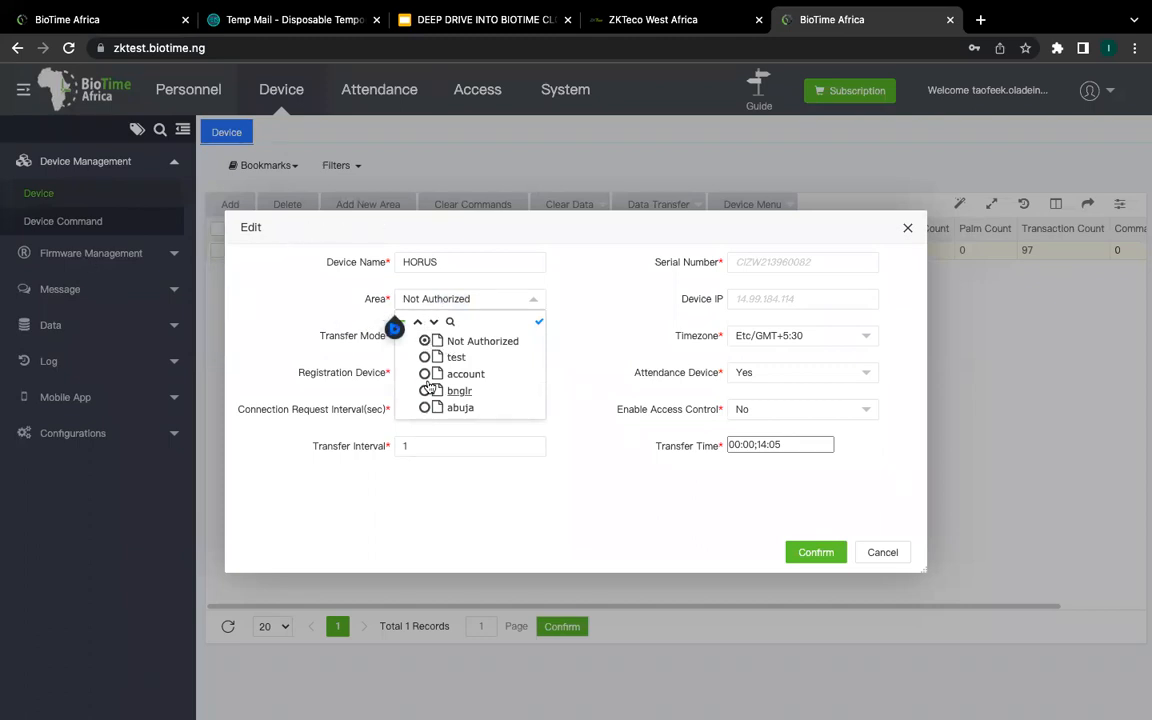
{"action": "left_click", "coordinate": [906, 231]}
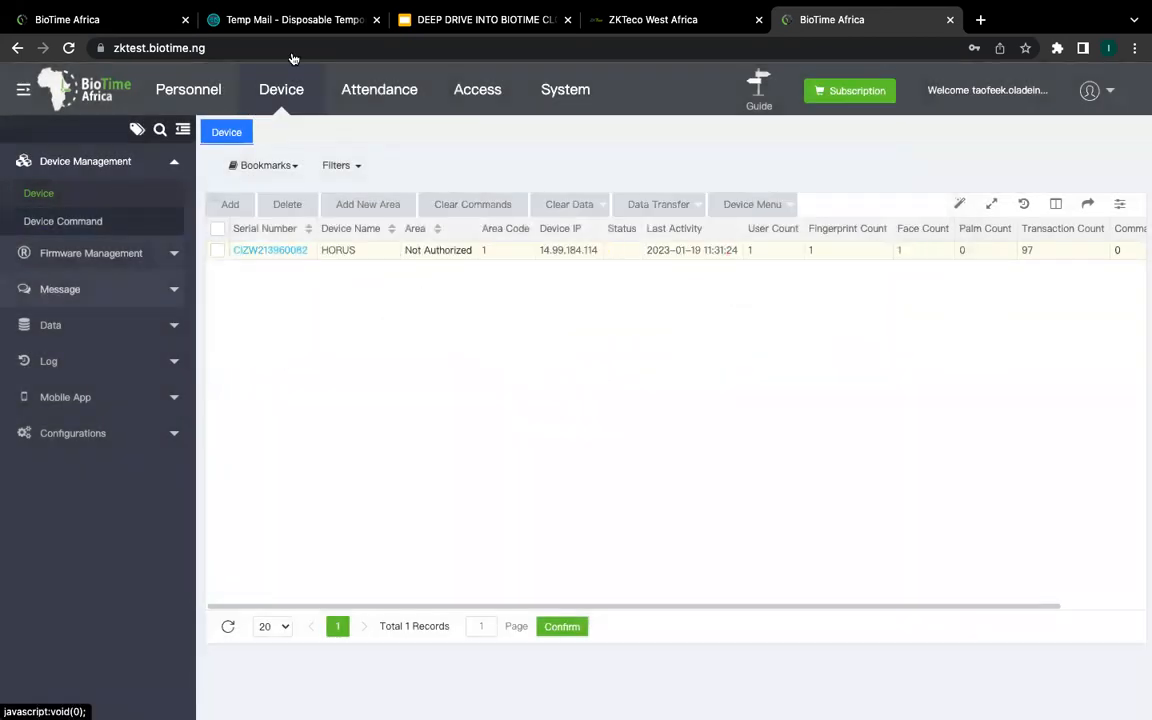
Step: Add personnel area 'Lagos' with area code 6, then return to the Device list
{"action": "left_click", "coordinate": [190, 89]}
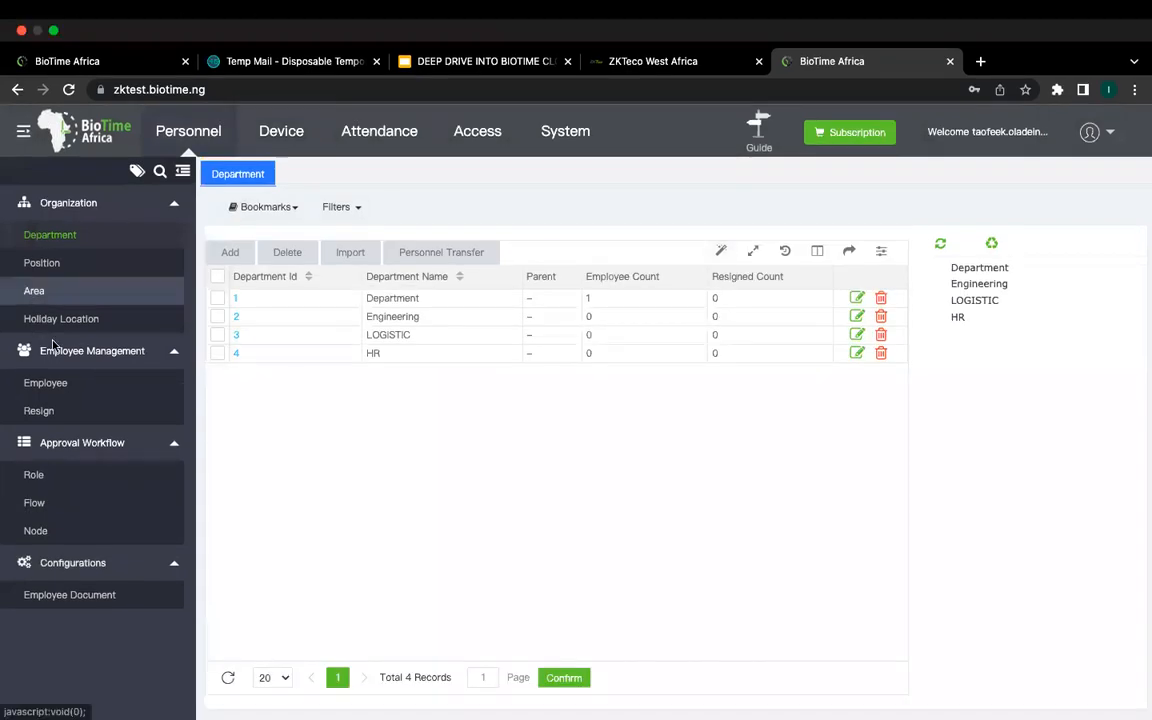
{"action": "left_click", "coordinate": [35, 290]}
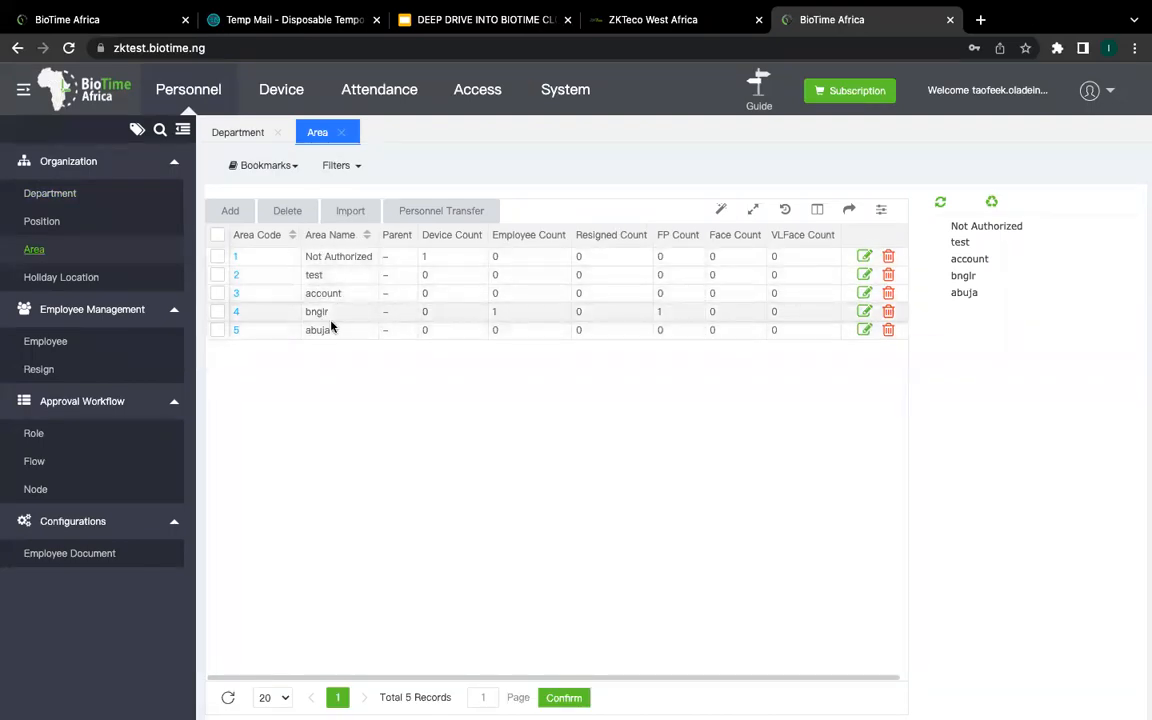
{"action": "left_click", "coordinate": [230, 211]}
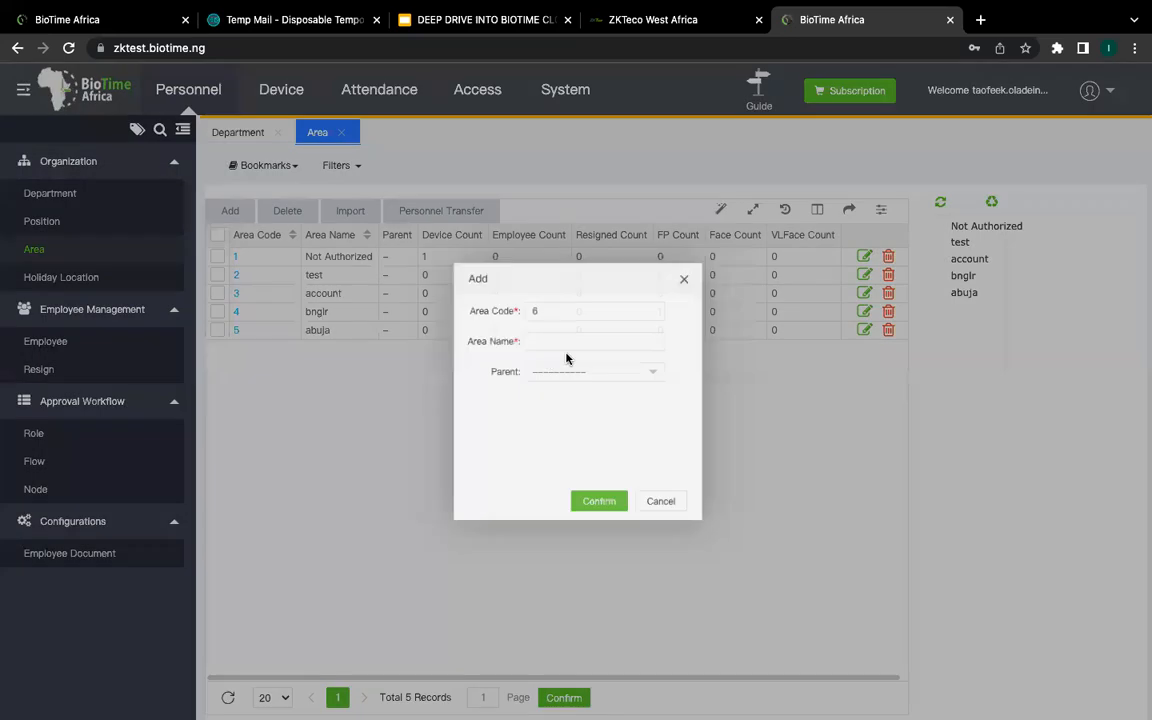
{"action": "left_click", "coordinate": [563, 339]}
{"action": "type", "text": "Lagsc"}
{"action": "key", "text": "BackSpace"}
{"action": "key", "text": "BackSpace"}
{"action": "type", "text": "os"}
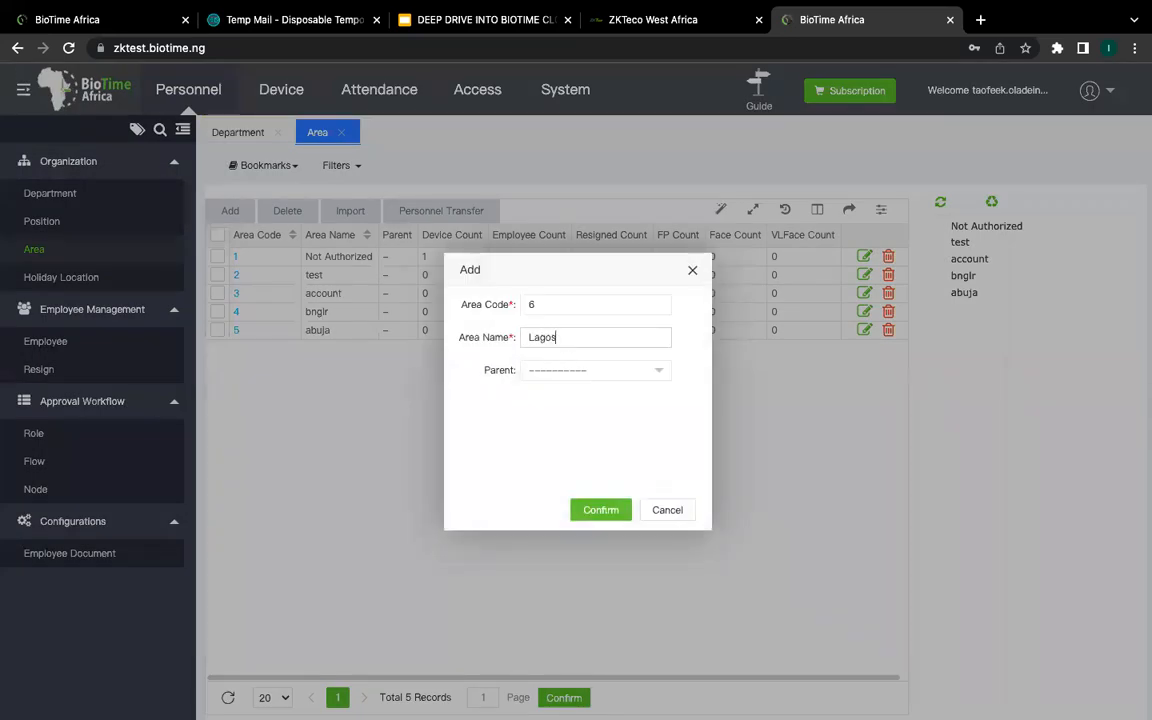
{"action": "left_click", "coordinate": [600, 512]}
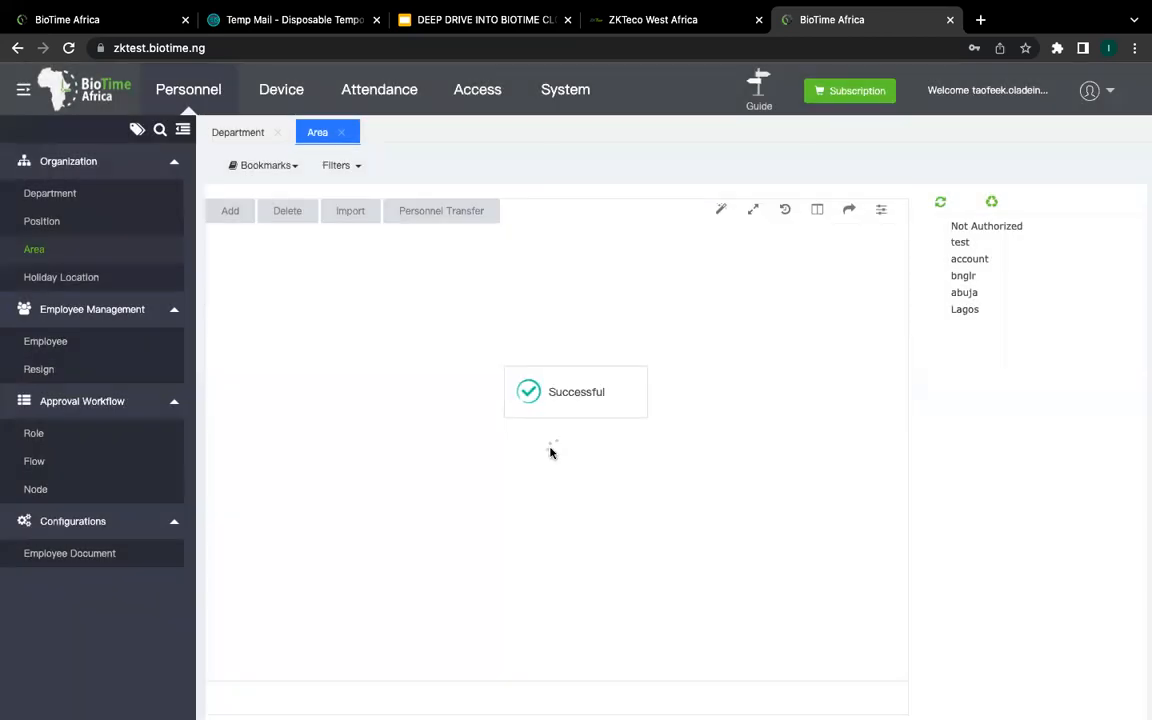
{"action": "left_click", "coordinate": [292, 92]}
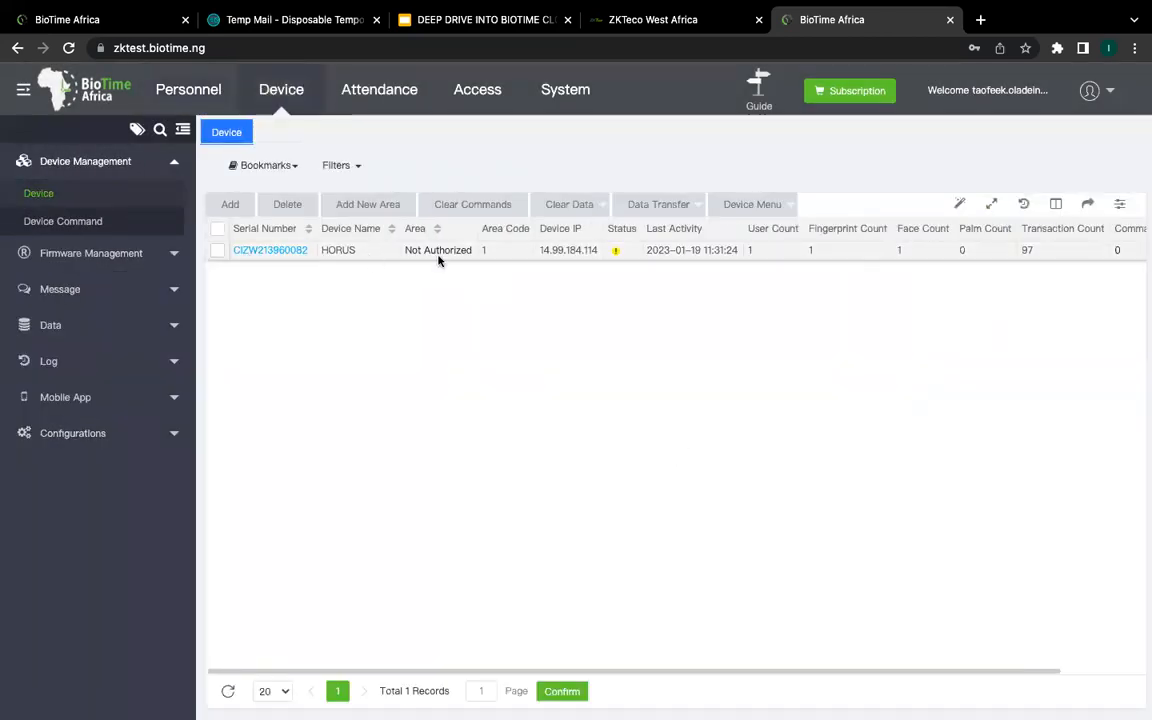
{"action": "left_click", "coordinate": [272, 251]}
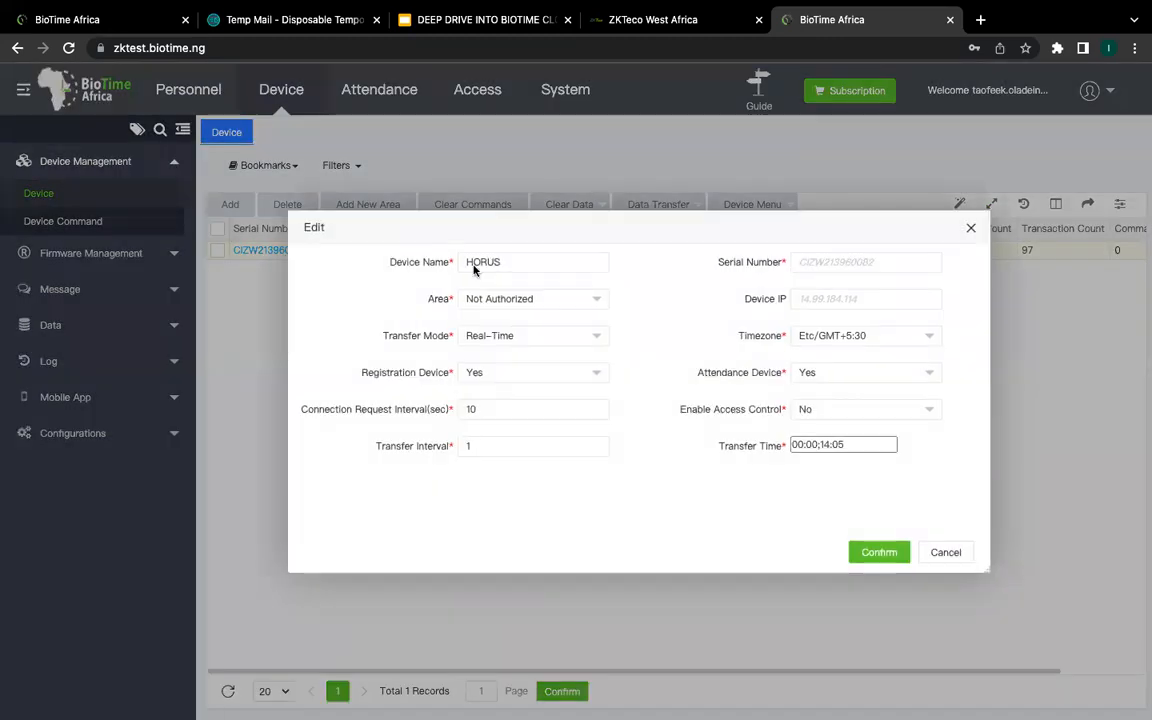
{"action": "left_click", "coordinate": [970, 228]}
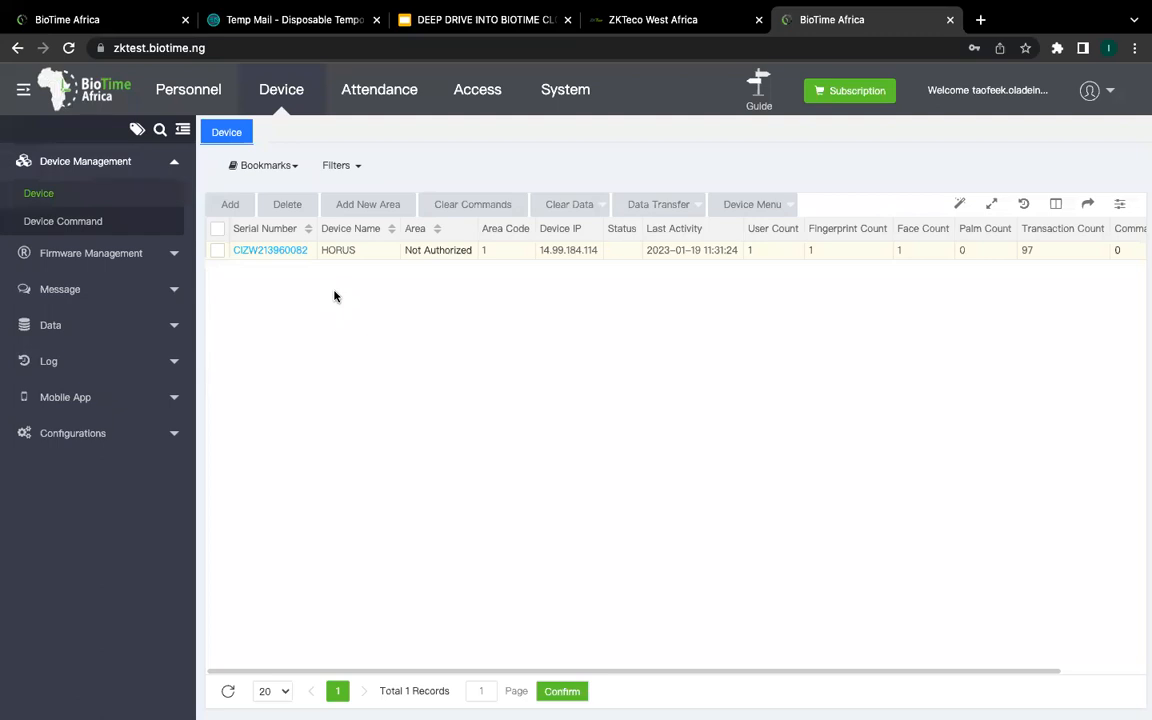
Step: Assign HORUS to the bnglr area, confirm with timezone unchanged, and select its row
{"action": "left_click", "coordinate": [287, 250]}
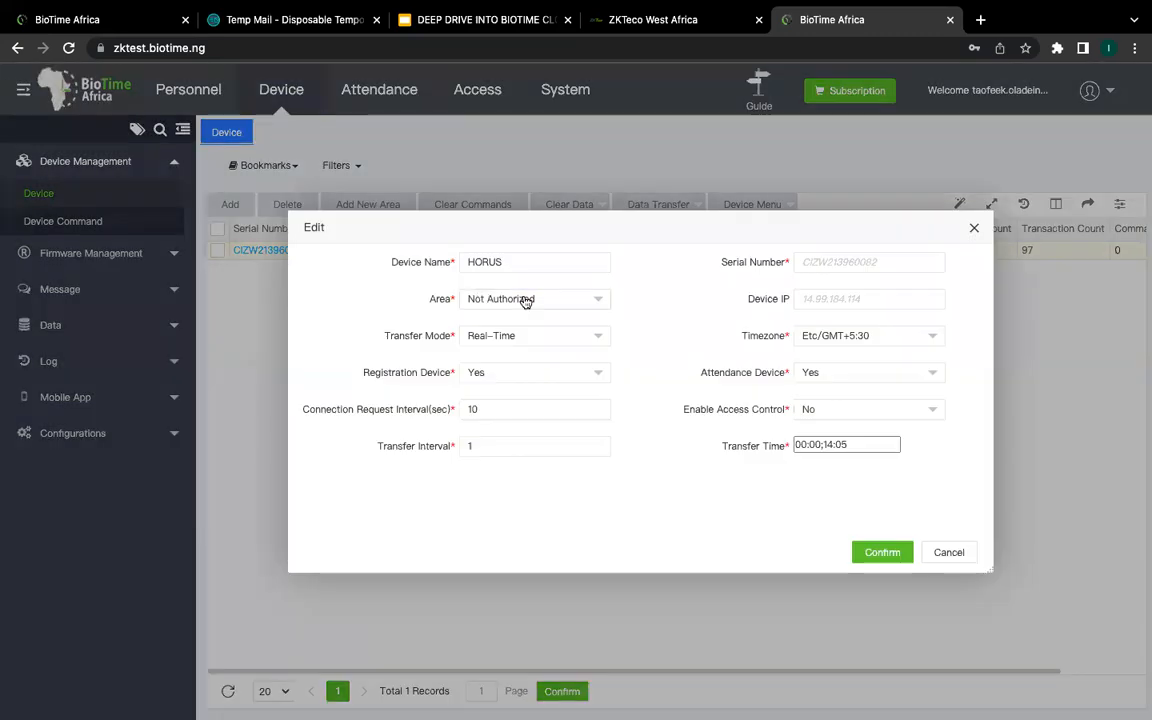
{"action": "left_click", "coordinate": [527, 300]}
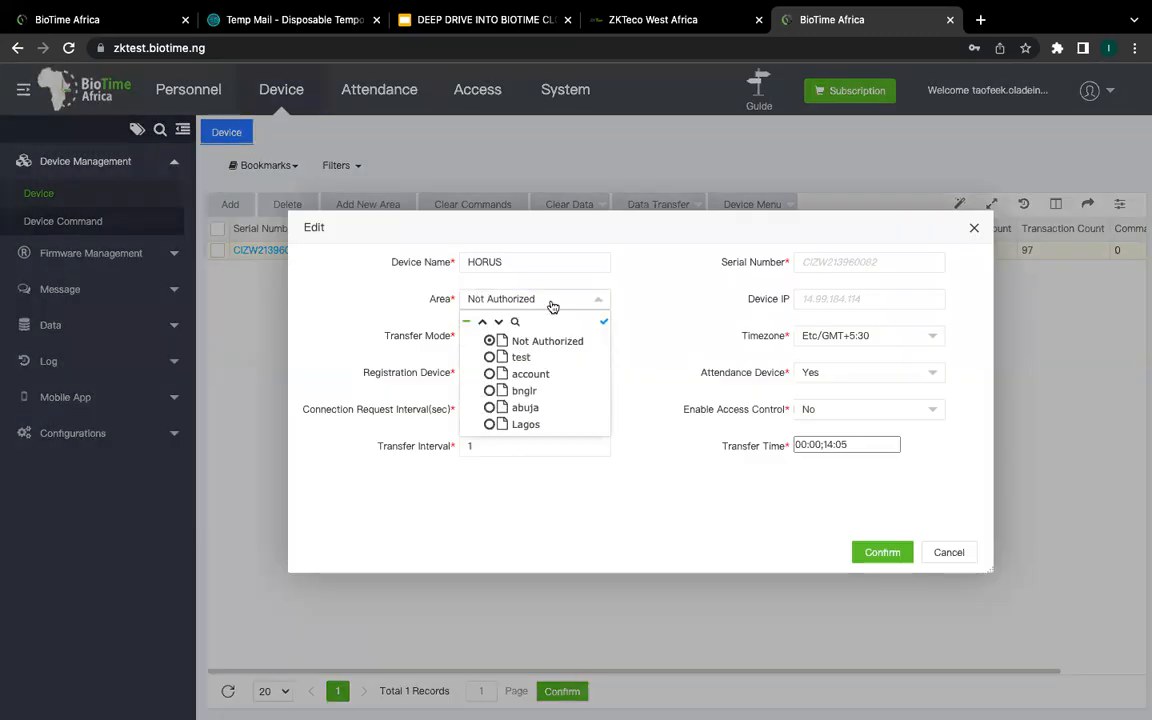
{"action": "left_click", "coordinate": [488, 390]}
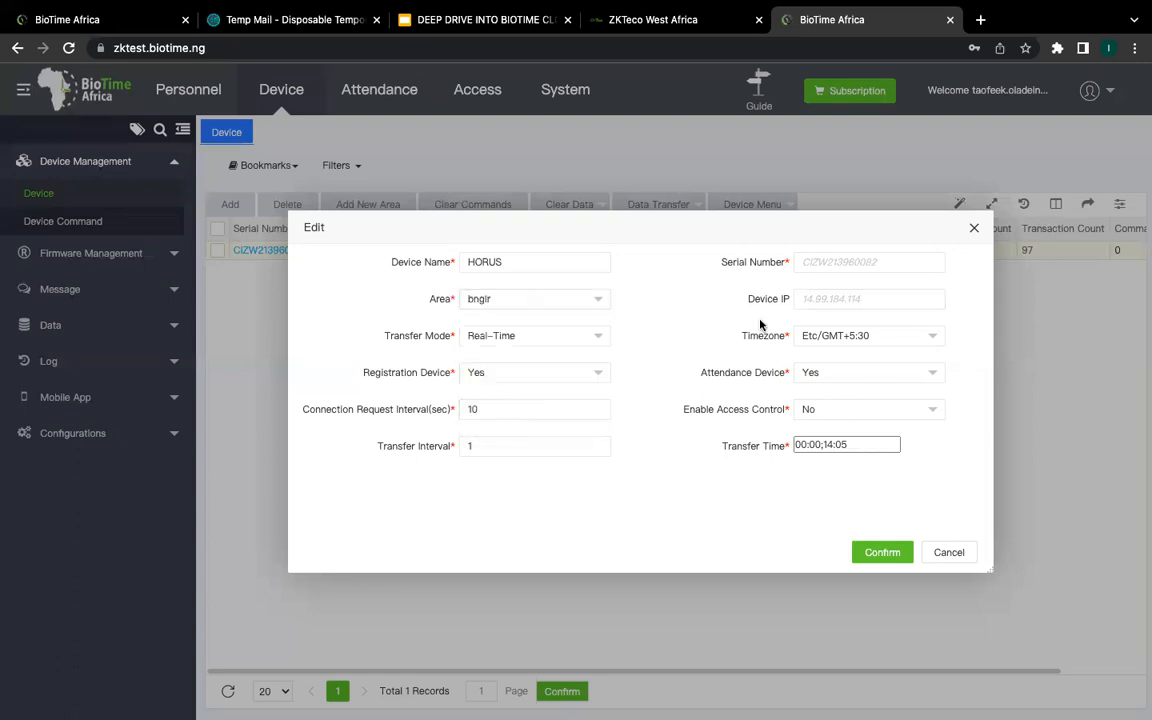
{"action": "left_click", "coordinate": [874, 340]}
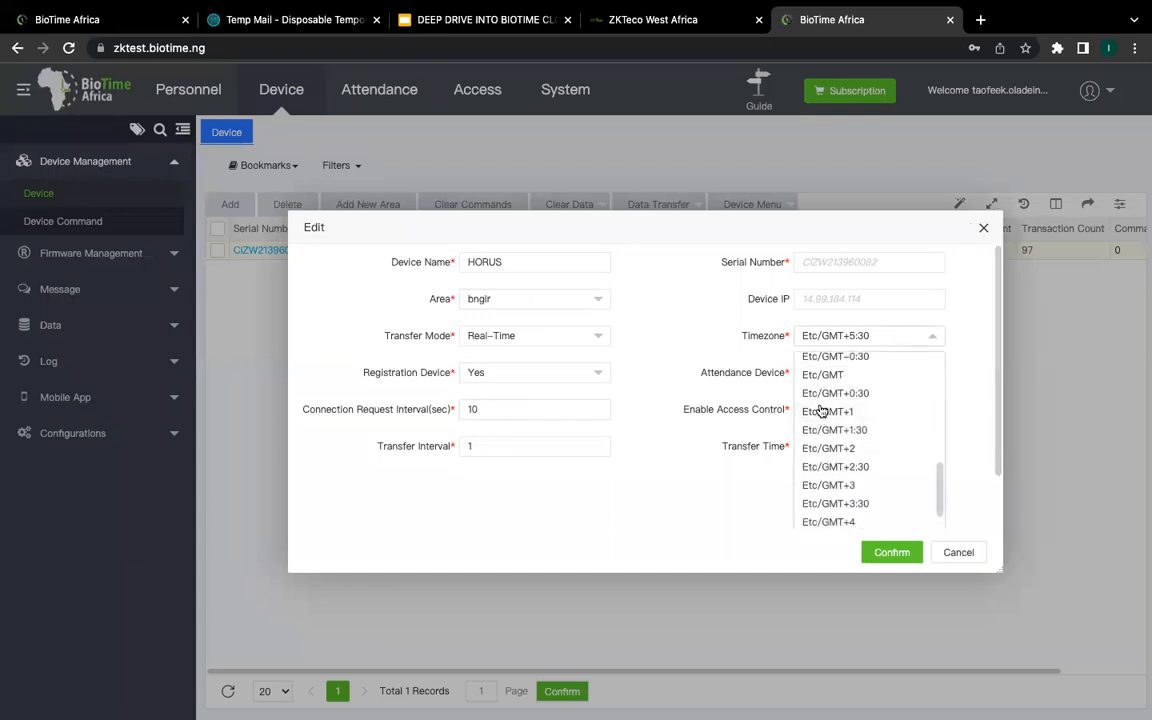
{"action": "left_click", "coordinate": [690, 370]}
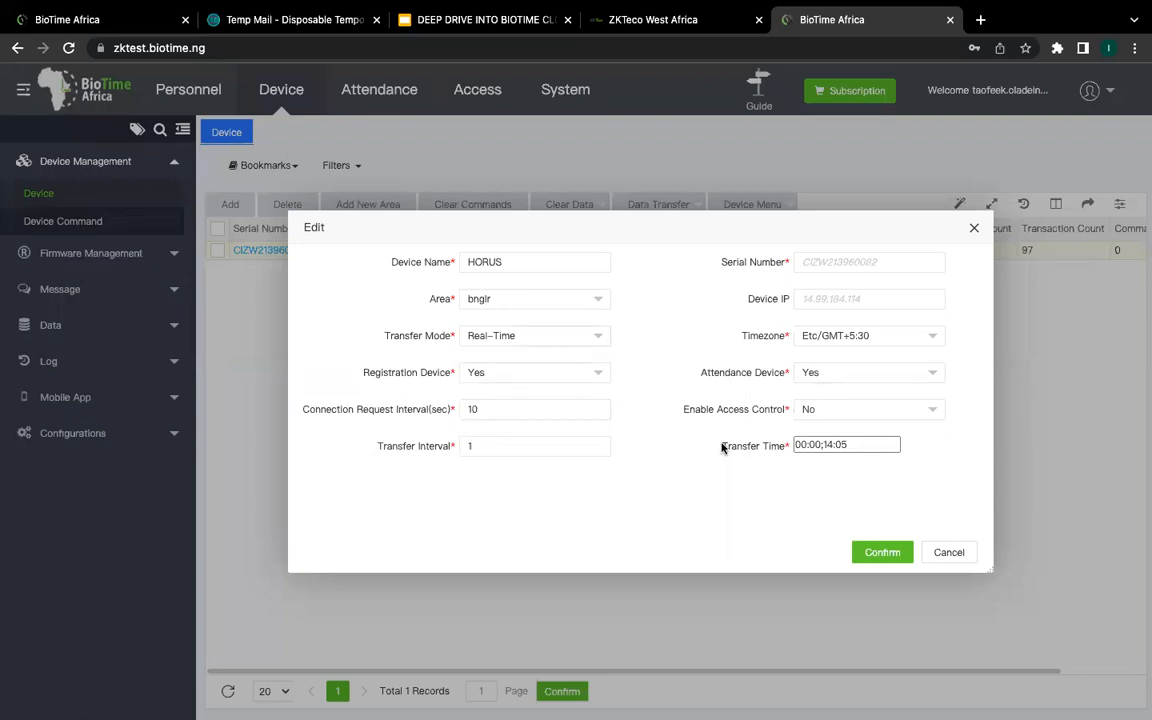
{"action": "left_click", "coordinate": [881, 556]}
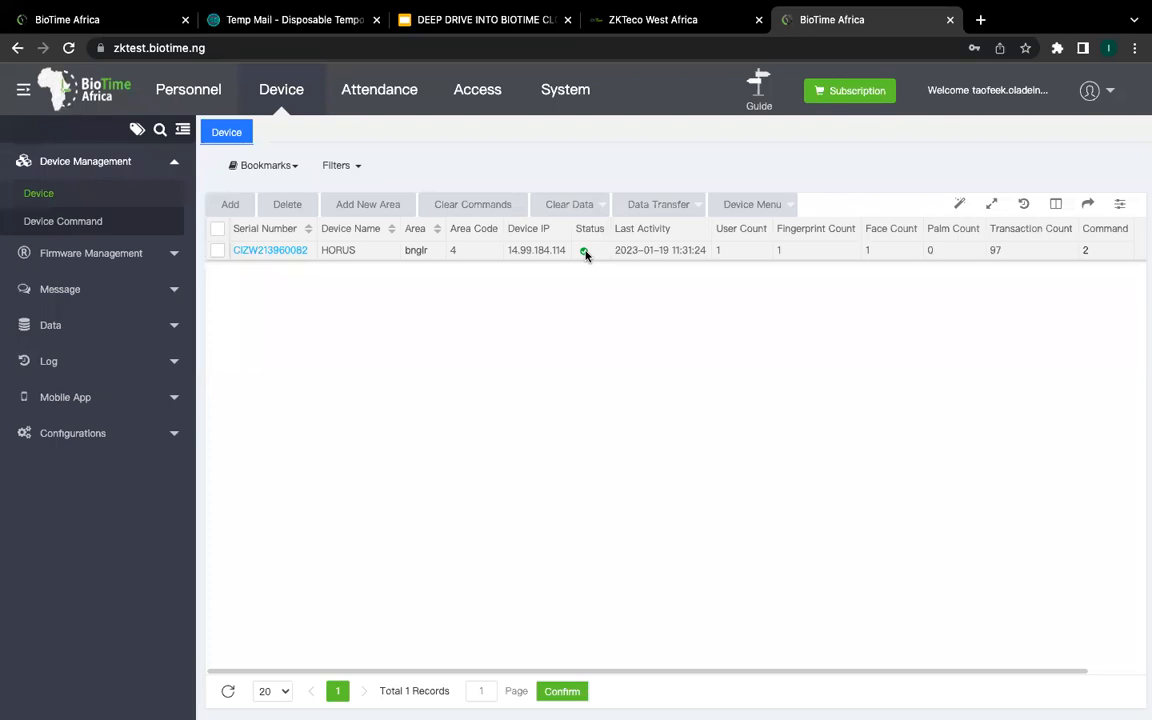
{"action": "left_click", "coordinate": [585, 252]}
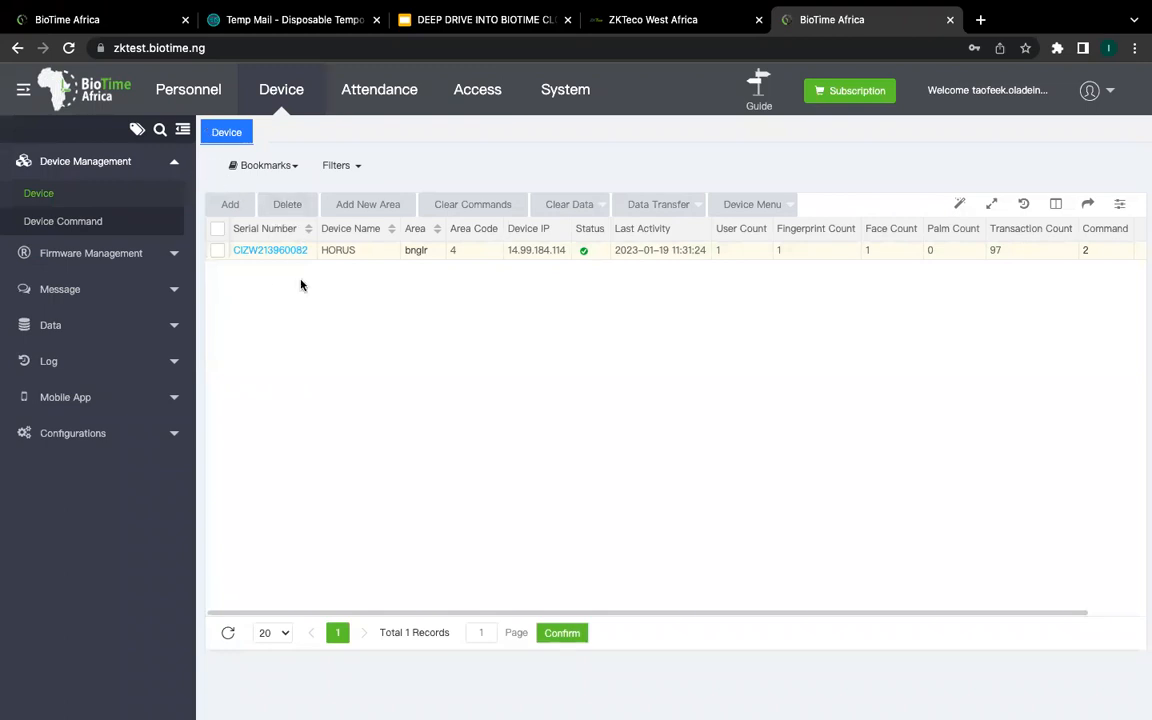
Step: Expand Data in the Device sidebar and open Bio-Template and the 527-record Transaction list
{"action": "left_click", "coordinate": [175, 163]}
{"action": "left_click", "coordinate": [175, 199]}
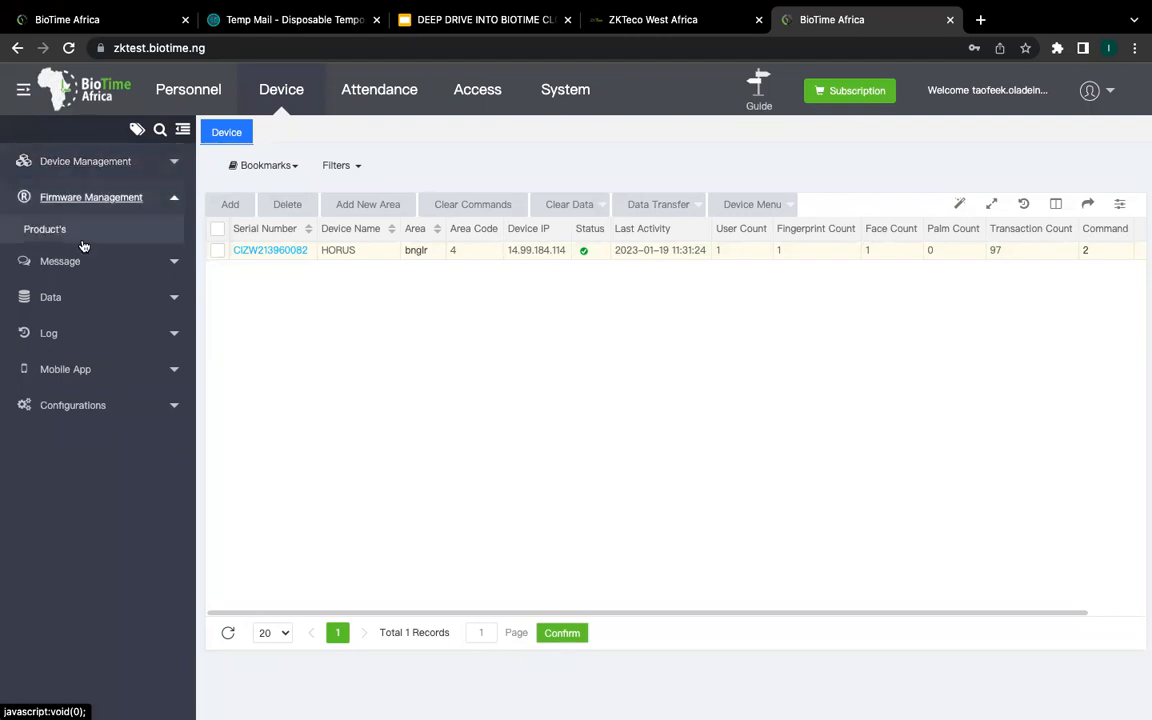
{"action": "left_click", "coordinate": [175, 200]}
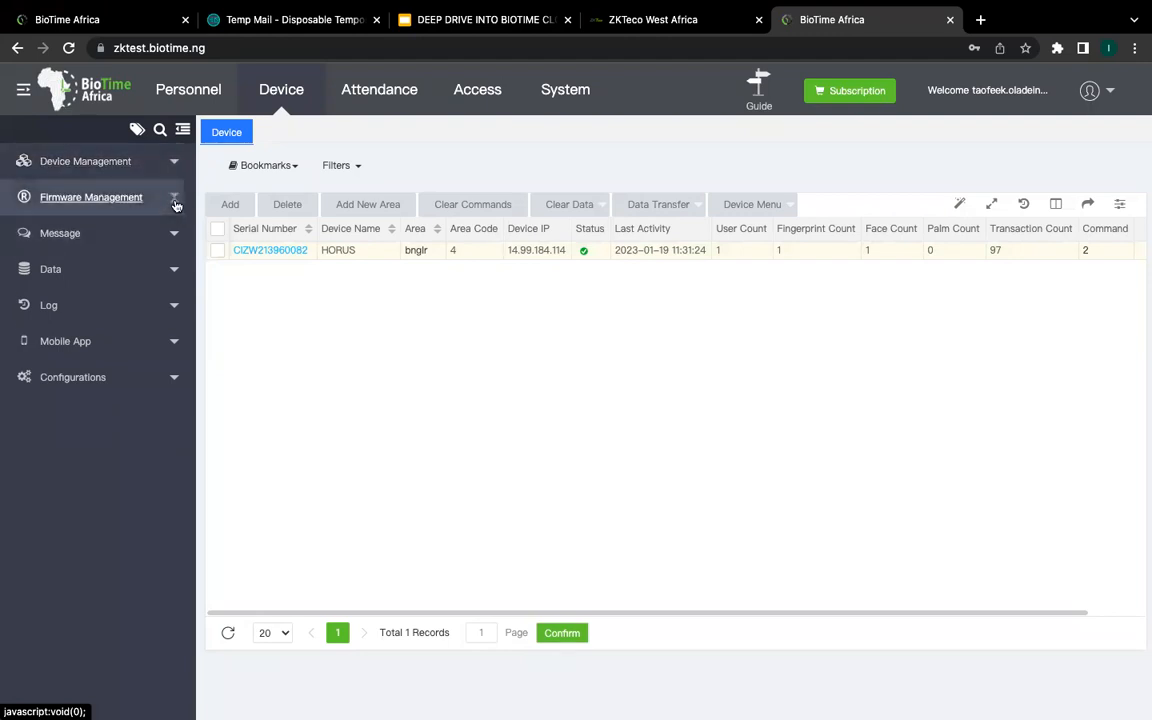
{"action": "left_click", "coordinate": [174, 270]}
{"action": "left_click", "coordinate": [78, 330]}
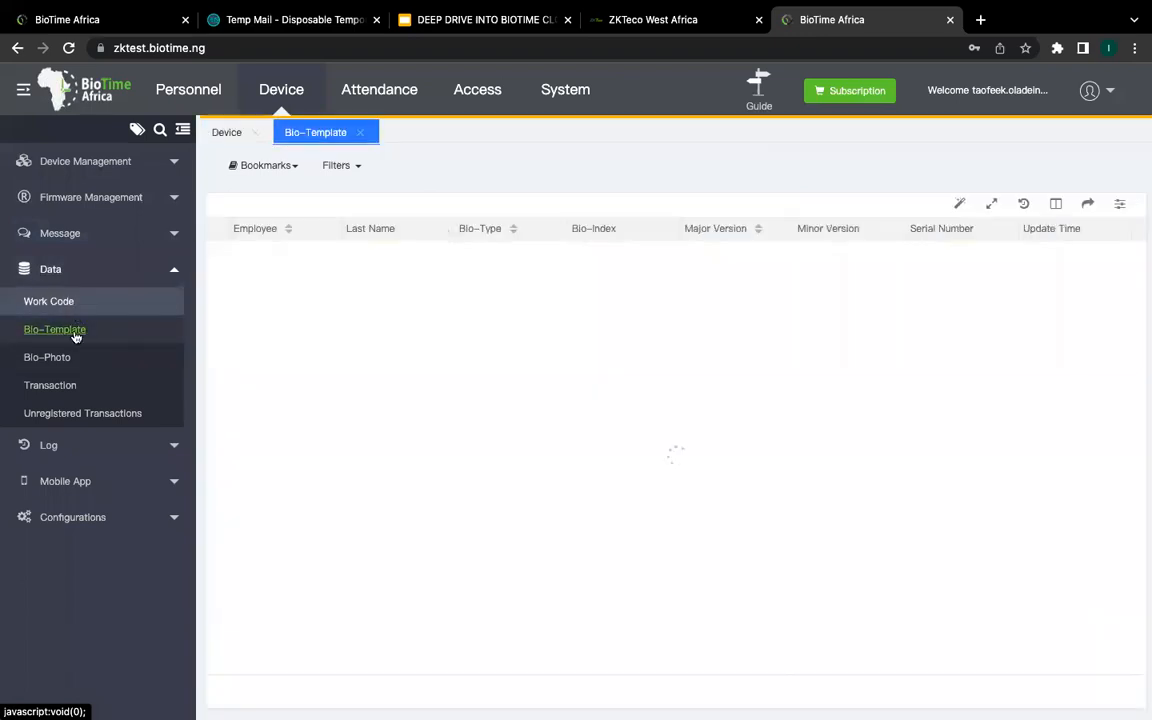
{"action": "left_click", "coordinate": [62, 388]}
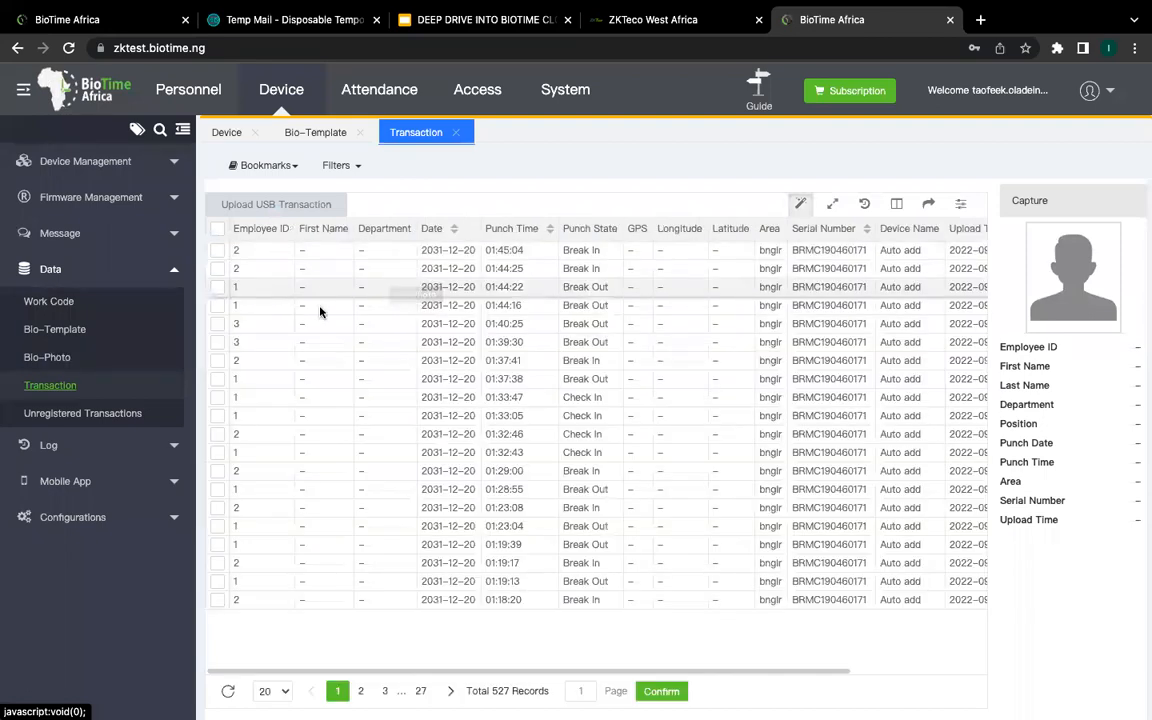
{"action": "scroll", "coordinate": [555, 465], "scroll_direction": "right", "scroll_amount": 3}
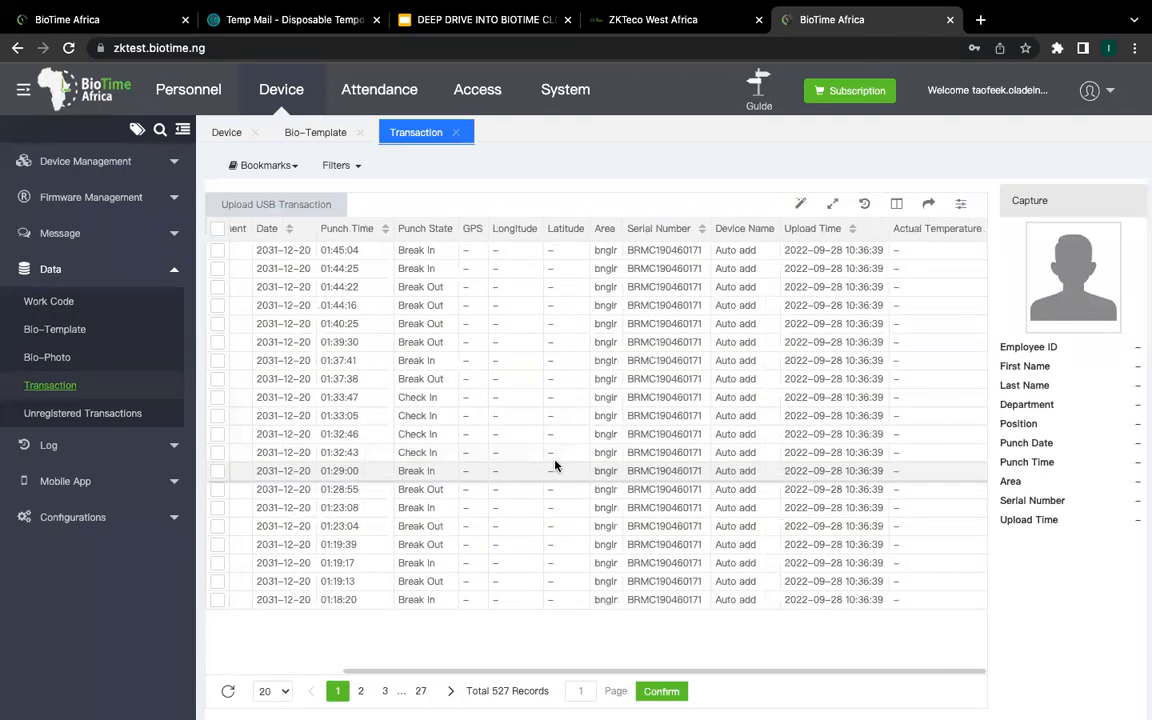
{"action": "scroll", "coordinate": [555, 465], "scroll_direction": "left", "scroll_amount": 3}
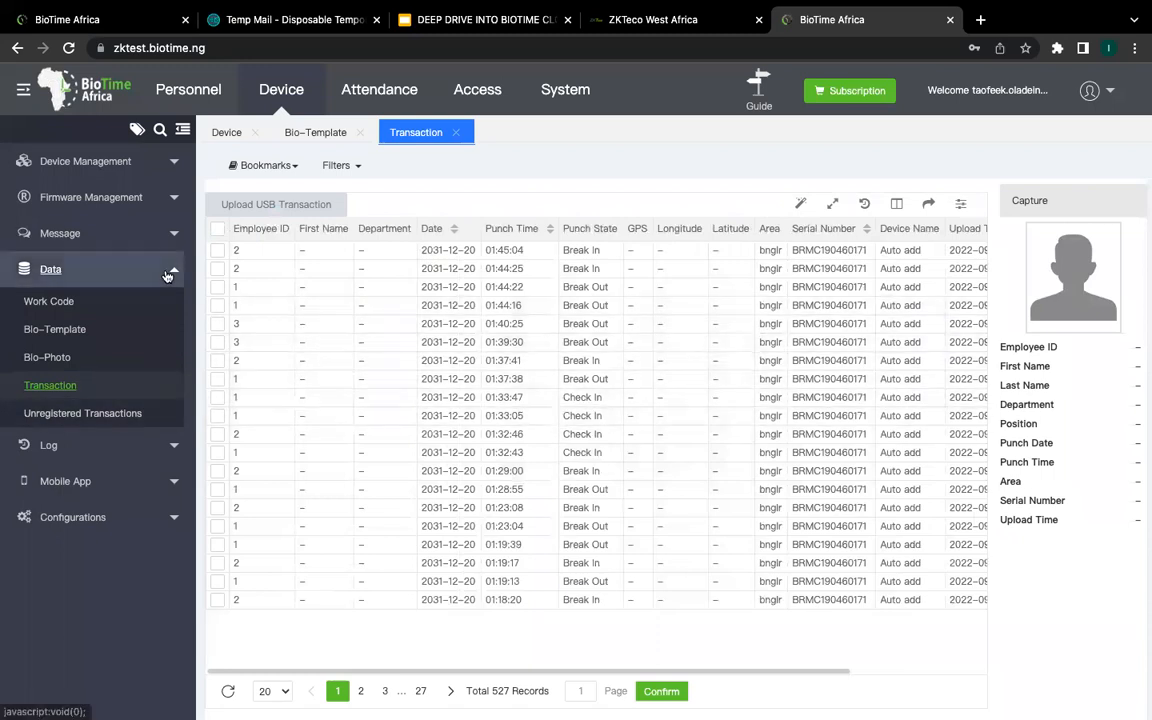
Step: Expand the Log pages and open the Operation Log and the empty Error Log
{"action": "left_click", "coordinate": [167, 274]}
{"action": "left_click", "coordinate": [98, 303]}
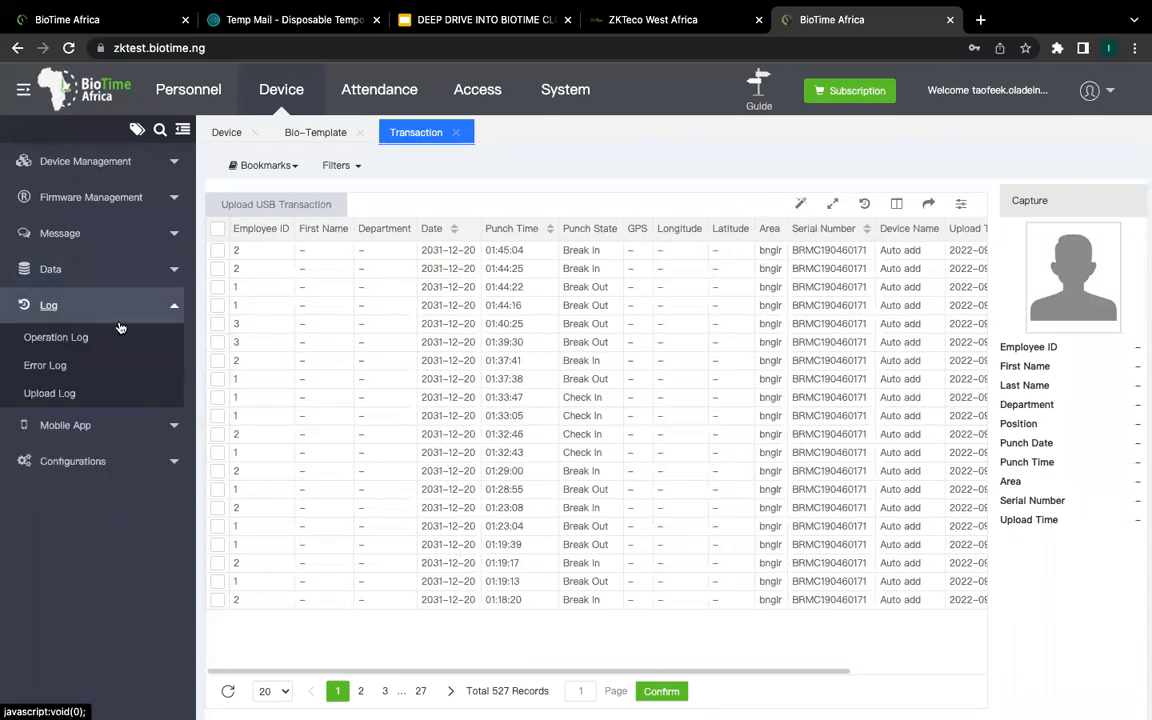
{"action": "left_click", "coordinate": [85, 339]}
{"action": "left_click", "coordinate": [55, 368]}
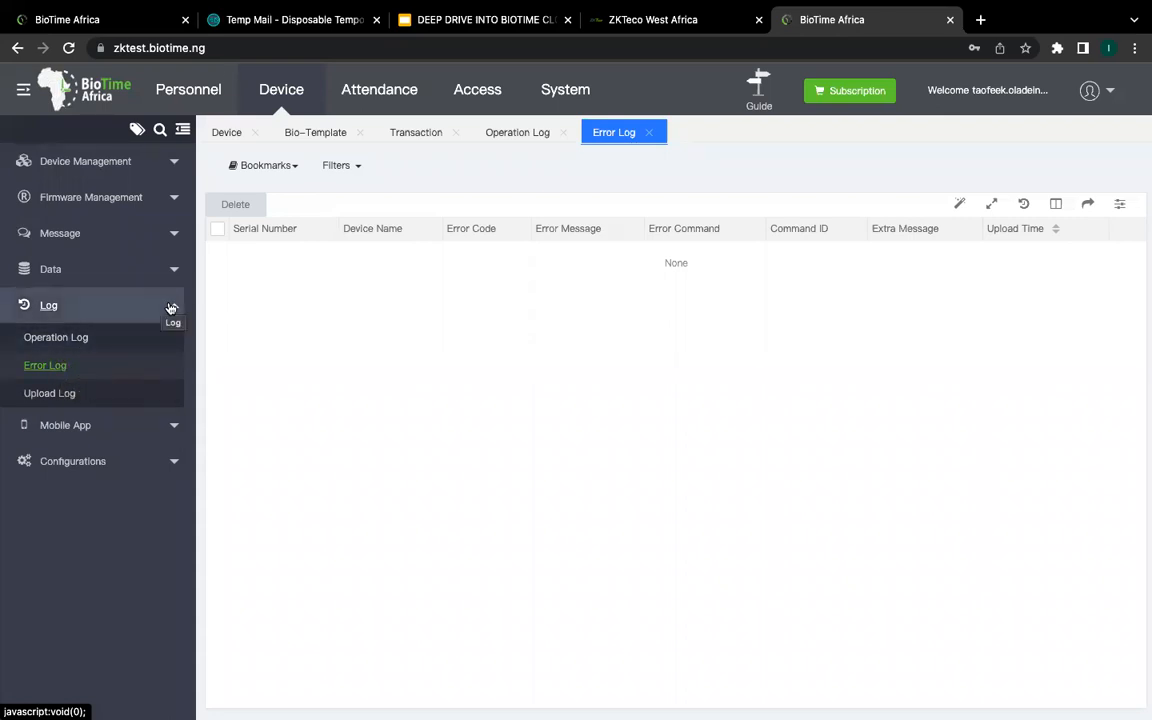
Step: Collapse the Log pages and expand the Mobile App pages in the sidebar
{"action": "left_click", "coordinate": [170, 307]}
{"action": "left_click", "coordinate": [170, 341]}
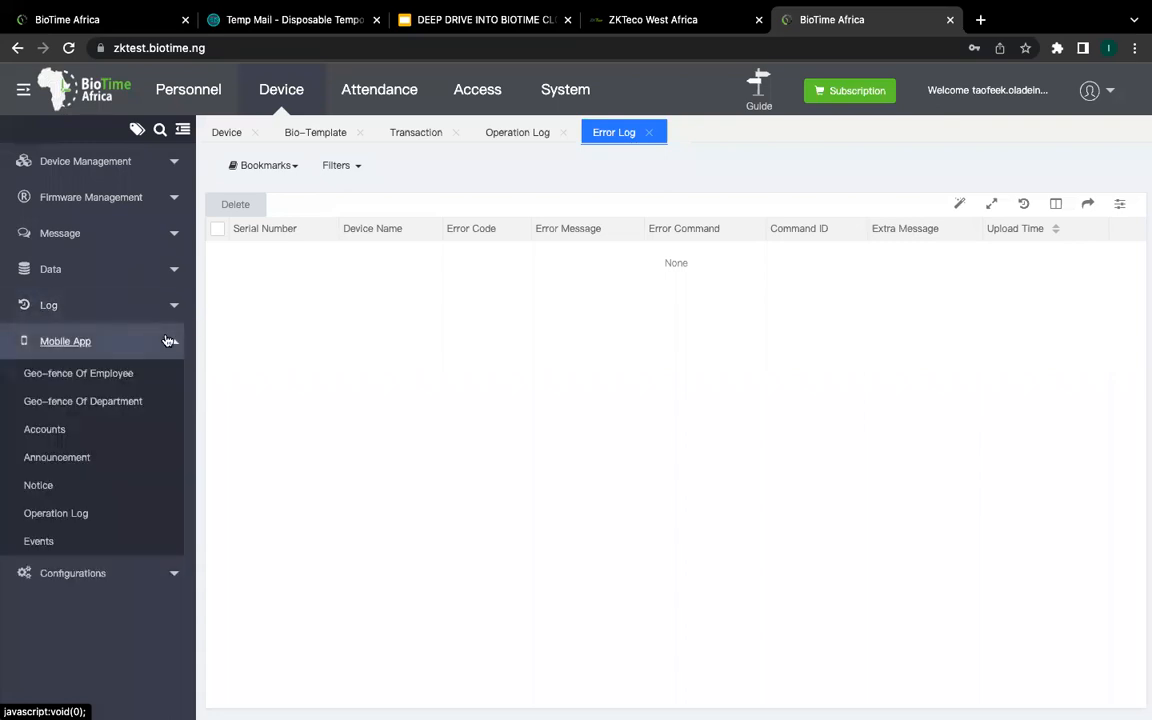
{"action": "left_click", "coordinate": [170, 341]}
{"action": "left_click", "coordinate": [170, 341]}
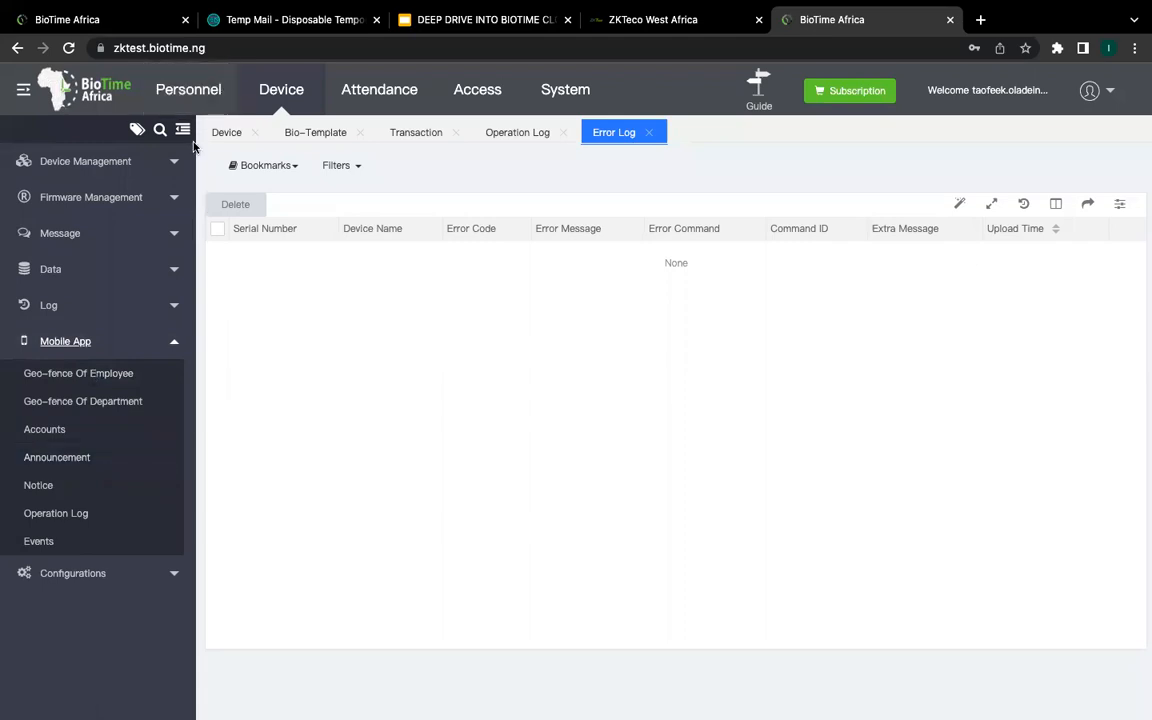
Step: In Personnel > Employee, open the fingerprint-enrolled employee's Edit form
{"action": "left_click", "coordinate": [190, 89]}
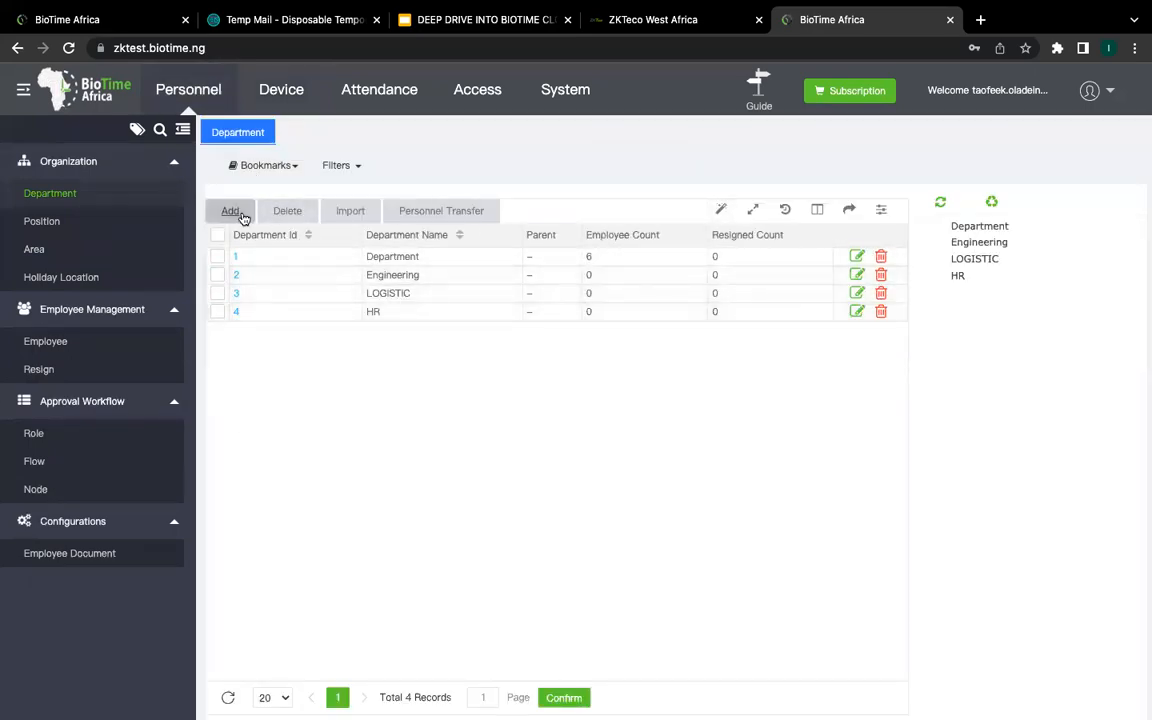
{"action": "left_click", "coordinate": [38, 342]}
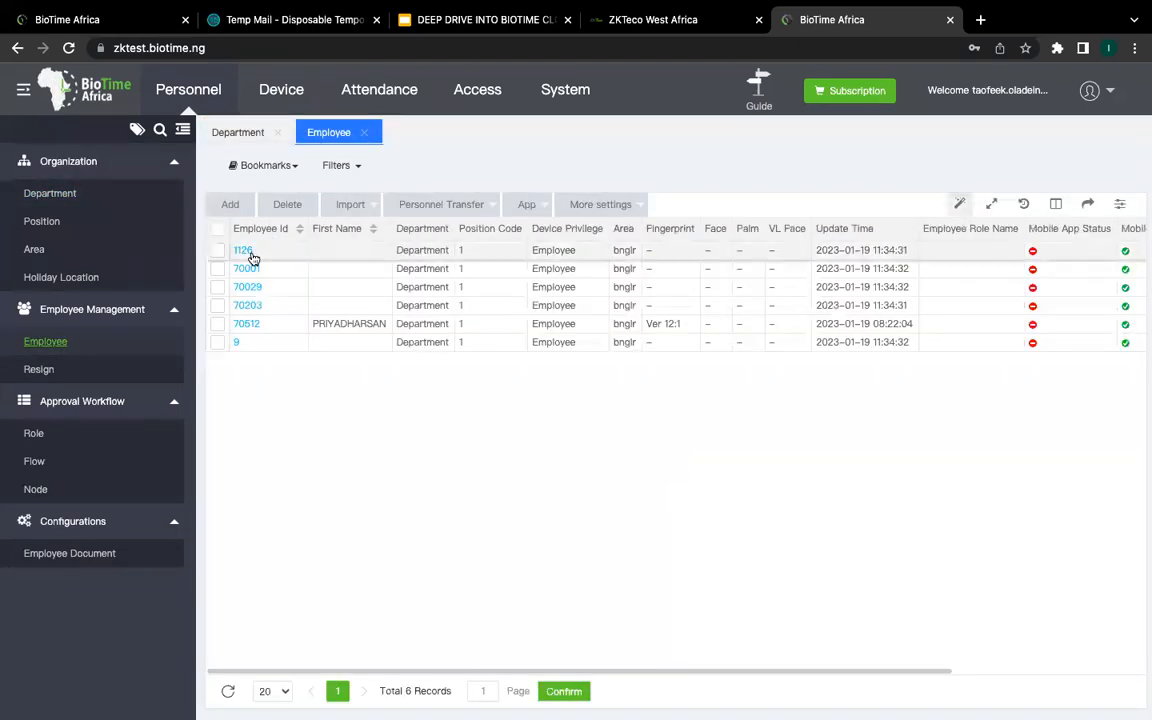
{"action": "left_click", "coordinate": [245, 324]}
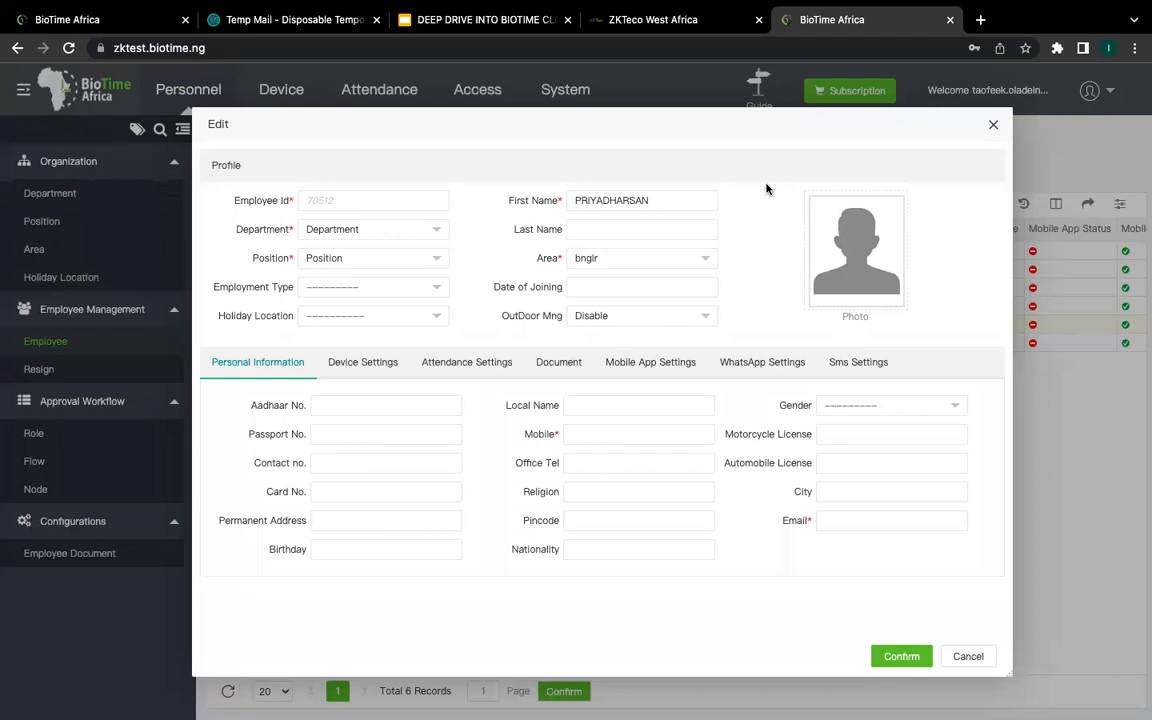
Step: Enter the employee's mobile number and dismiss the browser's email autofill suggestions
{"action": "left_click", "coordinate": [613, 432]}
{"action": "left_click", "coordinate": [851, 522]}
{"action": "left_click", "coordinate": [651, 430]}
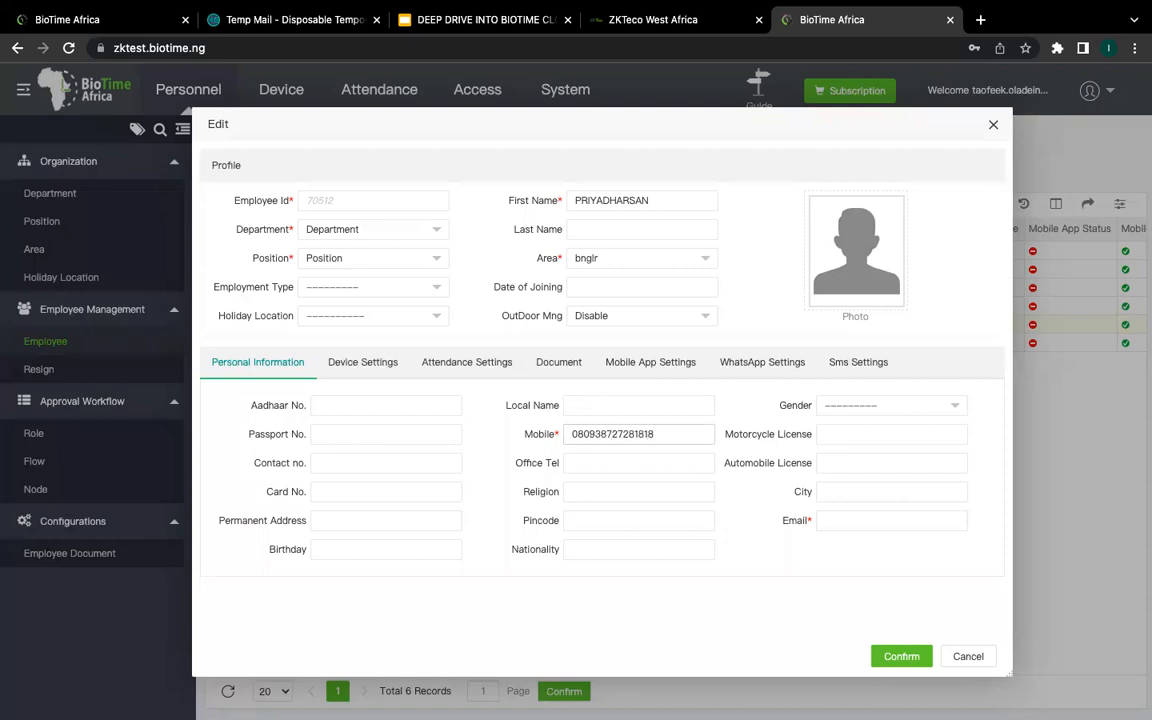
{"action": "left_click", "coordinate": [846, 522]}
{"action": "left_click", "coordinate": [765, 563]}
{"action": "left_click", "coordinate": [857, 522]}
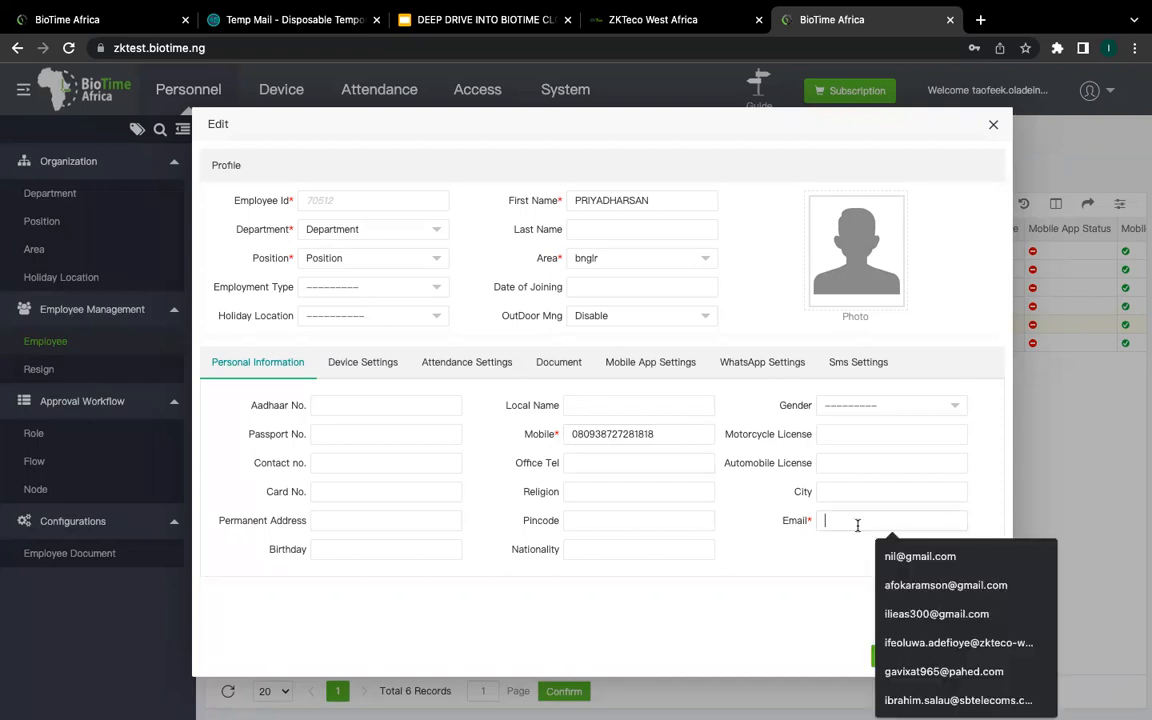
{"action": "left_click", "coordinate": [787, 557]}
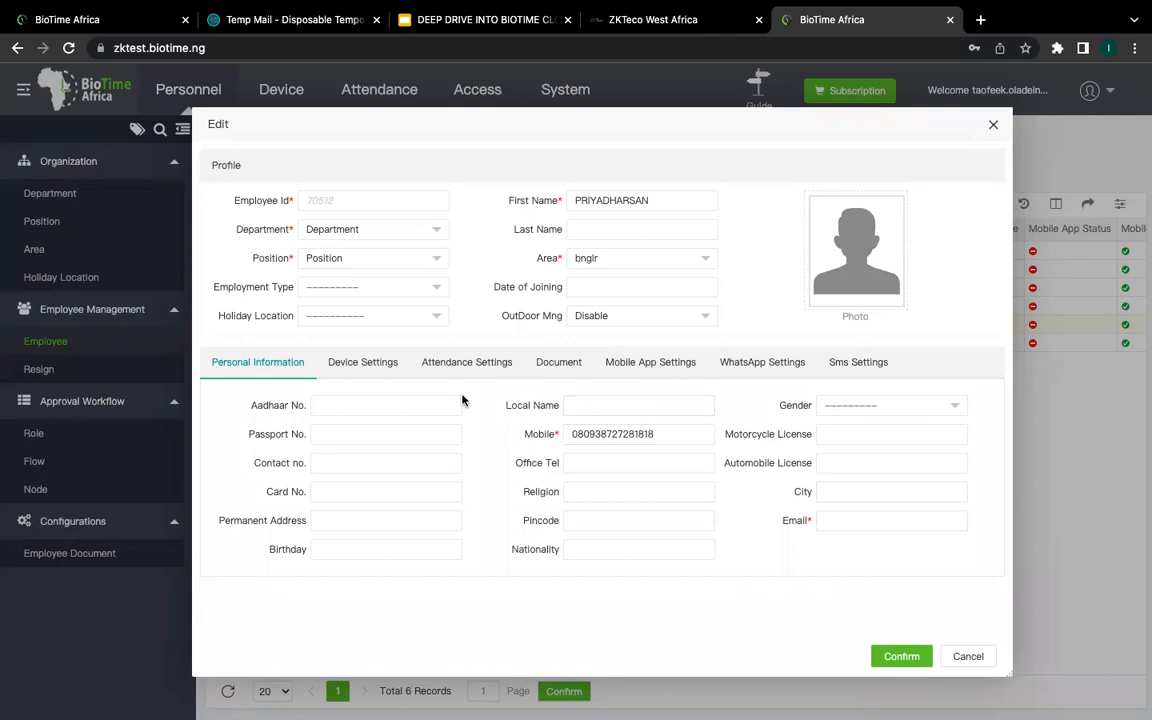
Step: Set Mobile App Status to Enable, reset the client id, keep role Employee, then cancel
{"action": "left_click", "coordinate": [659, 370]}
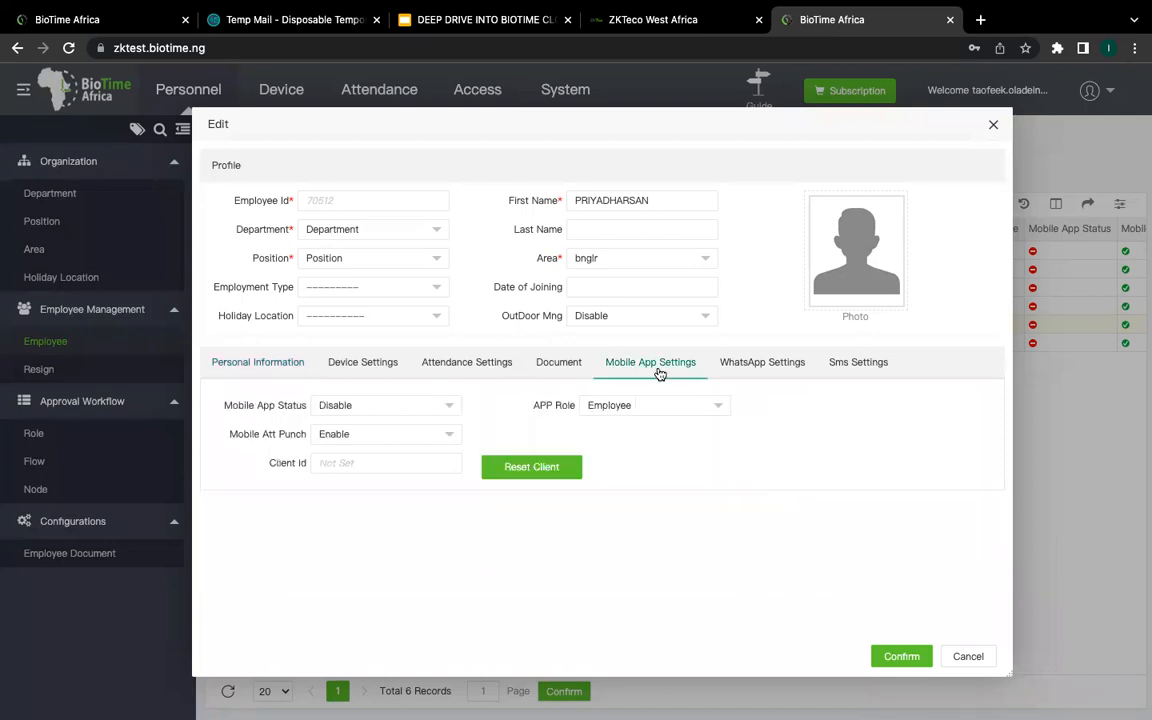
{"action": "left_click", "coordinate": [437, 406]}
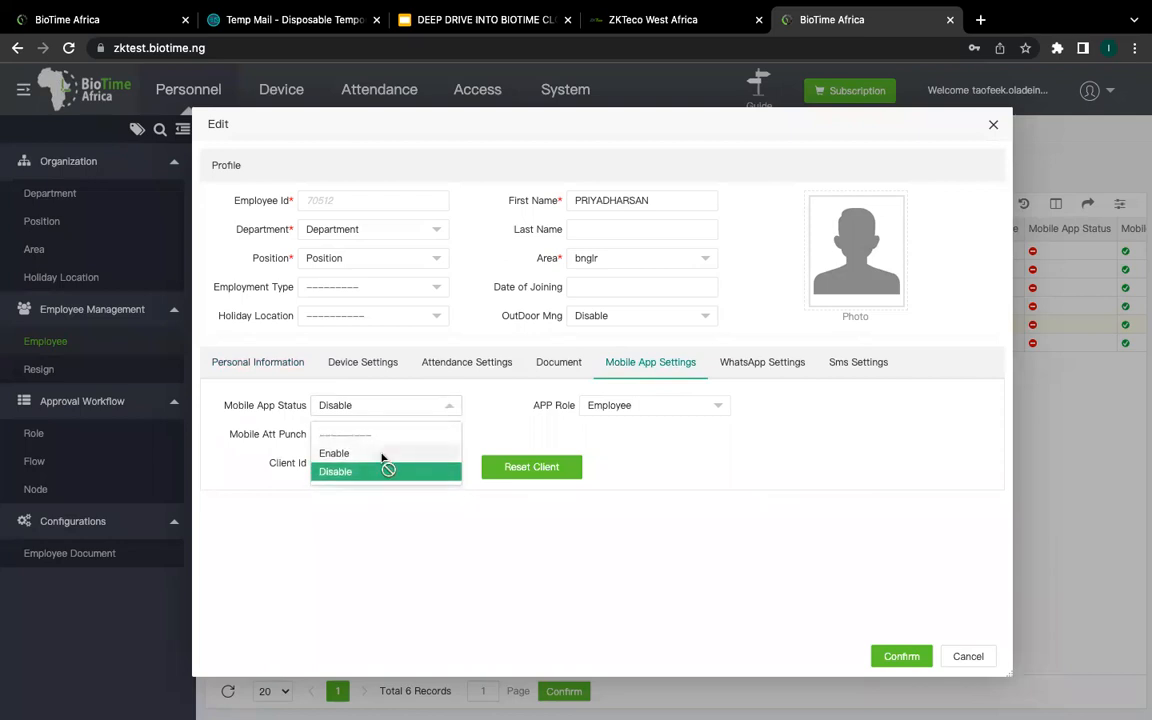
{"action": "left_click", "coordinate": [385, 453]}
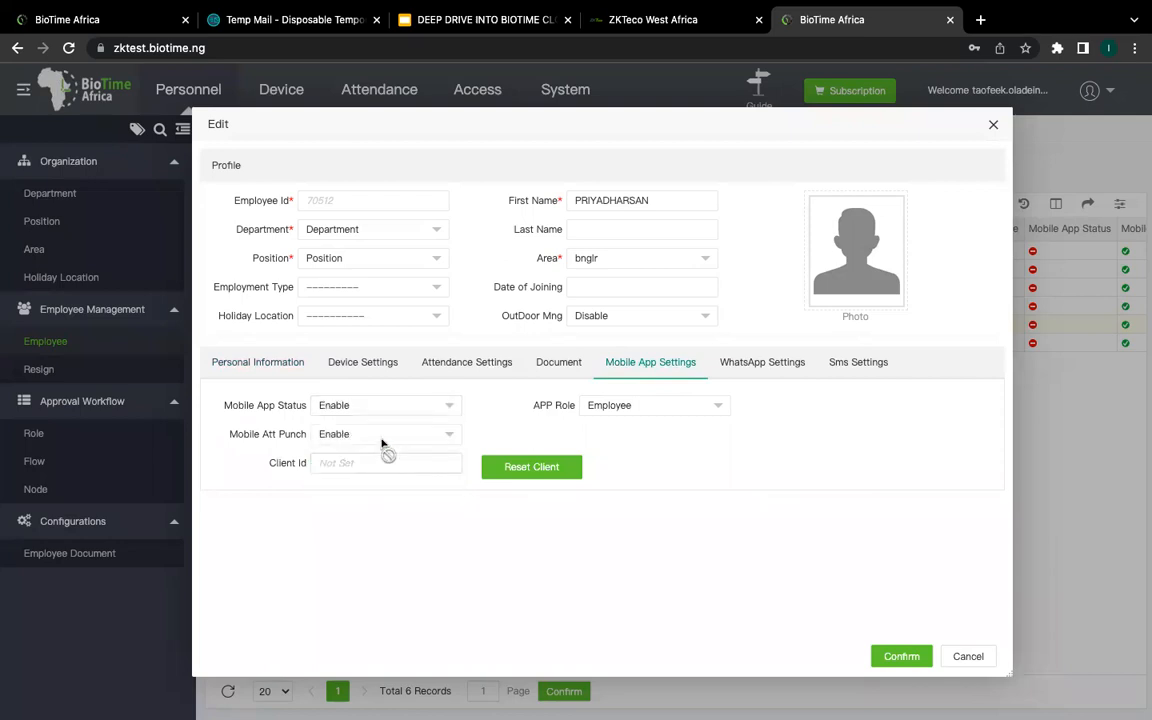
{"action": "left_click", "coordinate": [532, 476]}
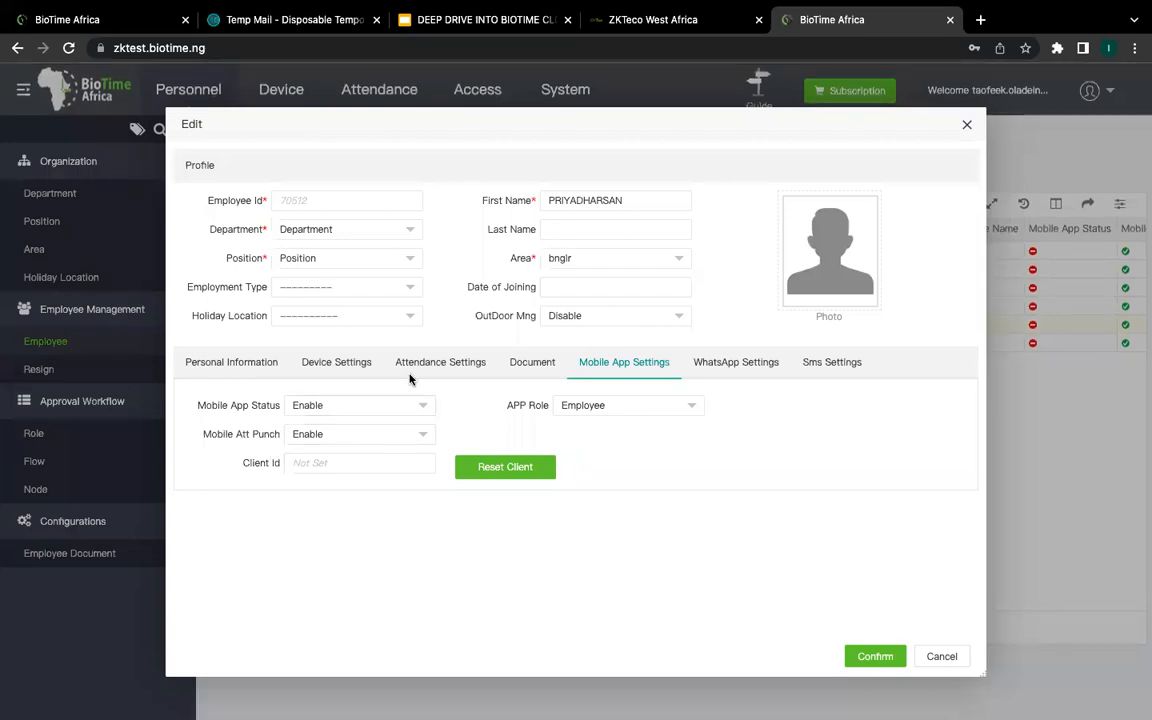
{"action": "left_click", "coordinate": [630, 410]}
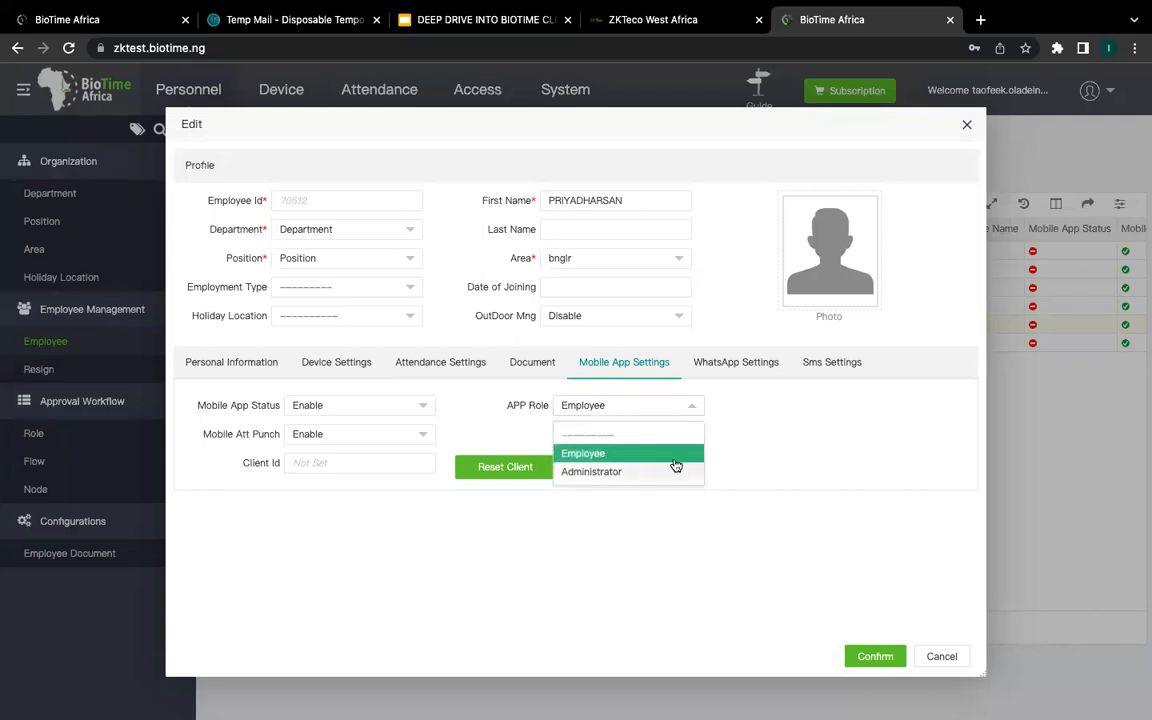
{"action": "left_click", "coordinate": [738, 427]}
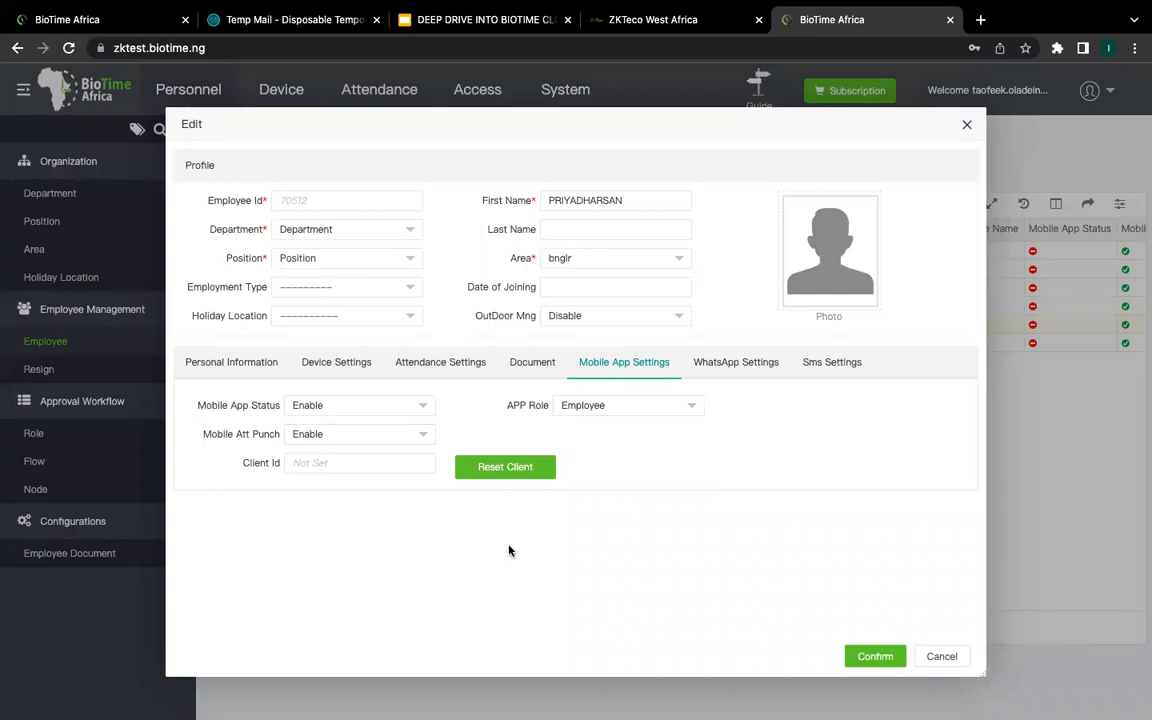
{"action": "left_click", "coordinate": [941, 656]}
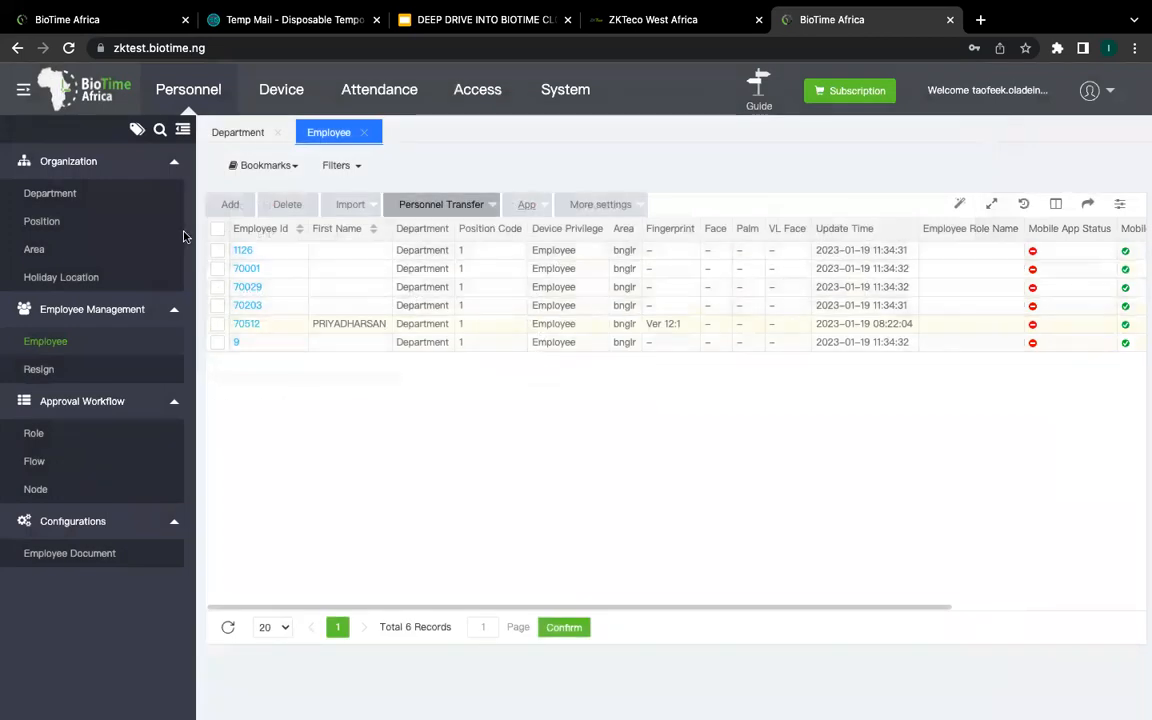
Step: Select all six employees and use App > Enable for Mobile App Status, Att Punch and Outdoor Status
{"action": "left_click", "coordinate": [218, 231]}
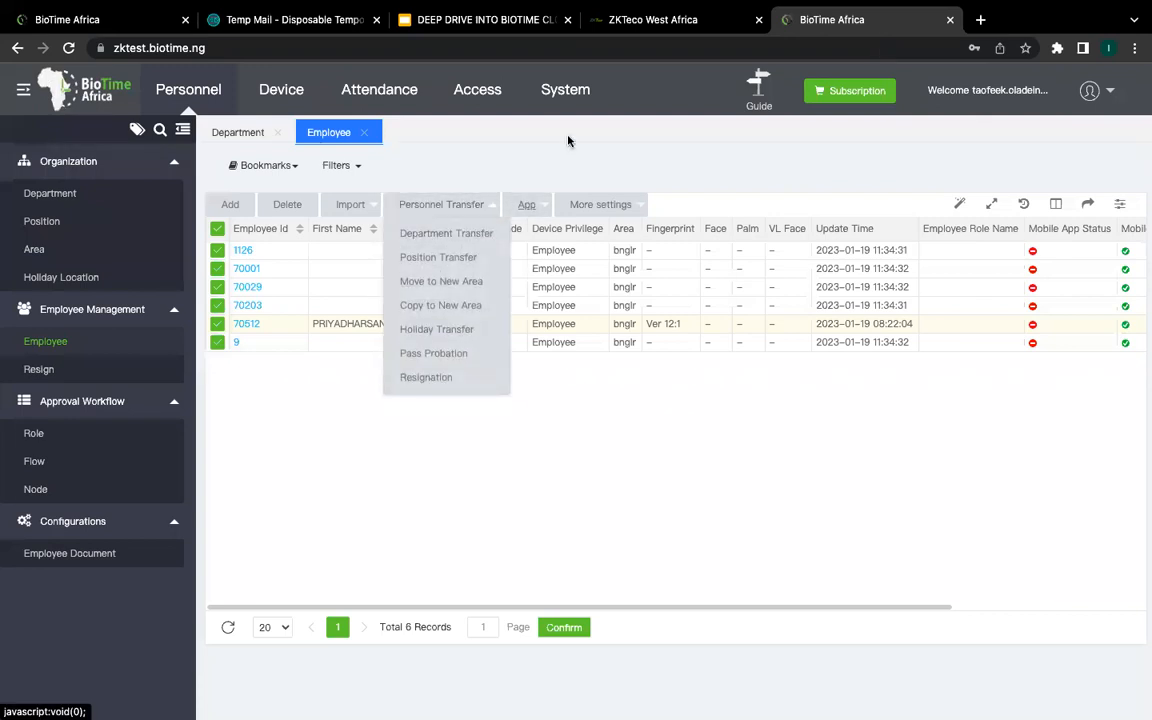
{"action": "mouse_move", "coordinate": [531, 198]}
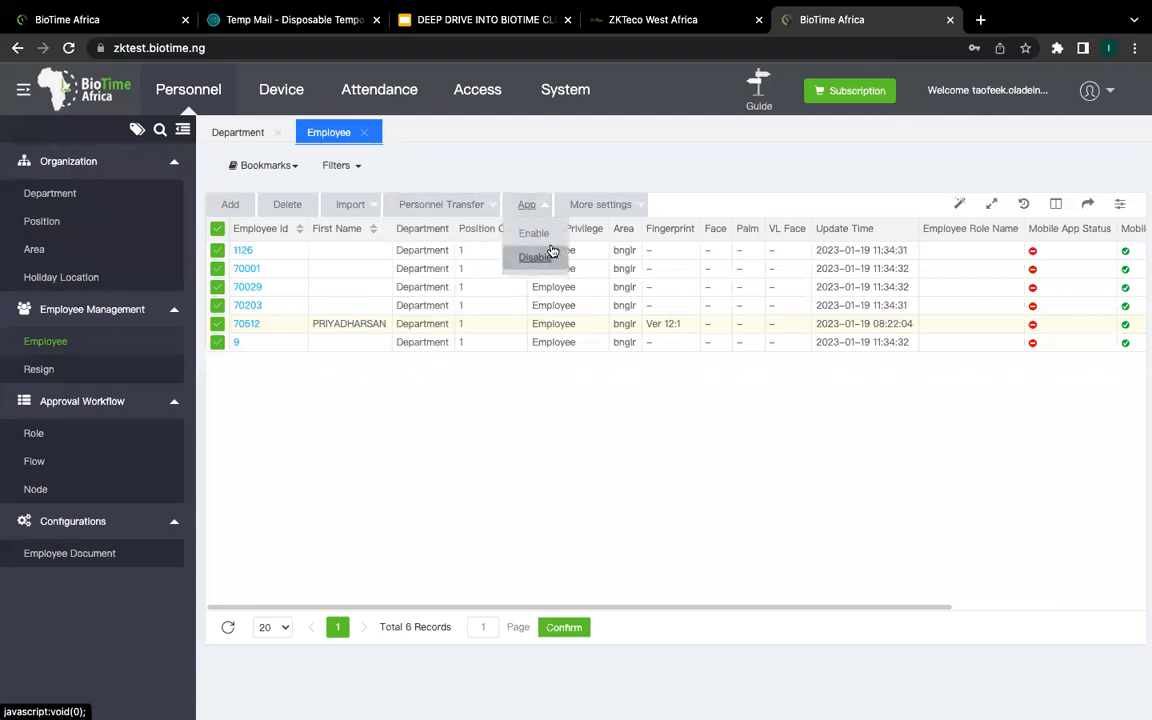
{"action": "left_click", "coordinate": [550, 238]}
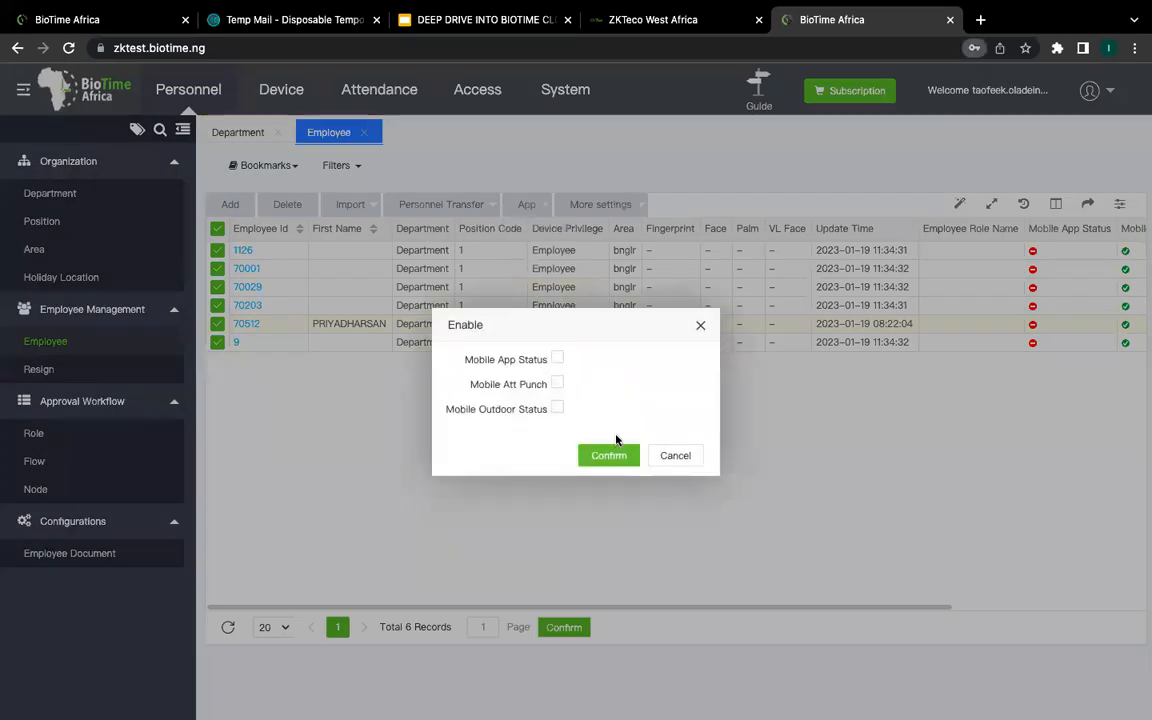
{"action": "left_click", "coordinate": [558, 360]}
{"action": "left_click", "coordinate": [557, 383]}
{"action": "left_click", "coordinate": [558, 410]}
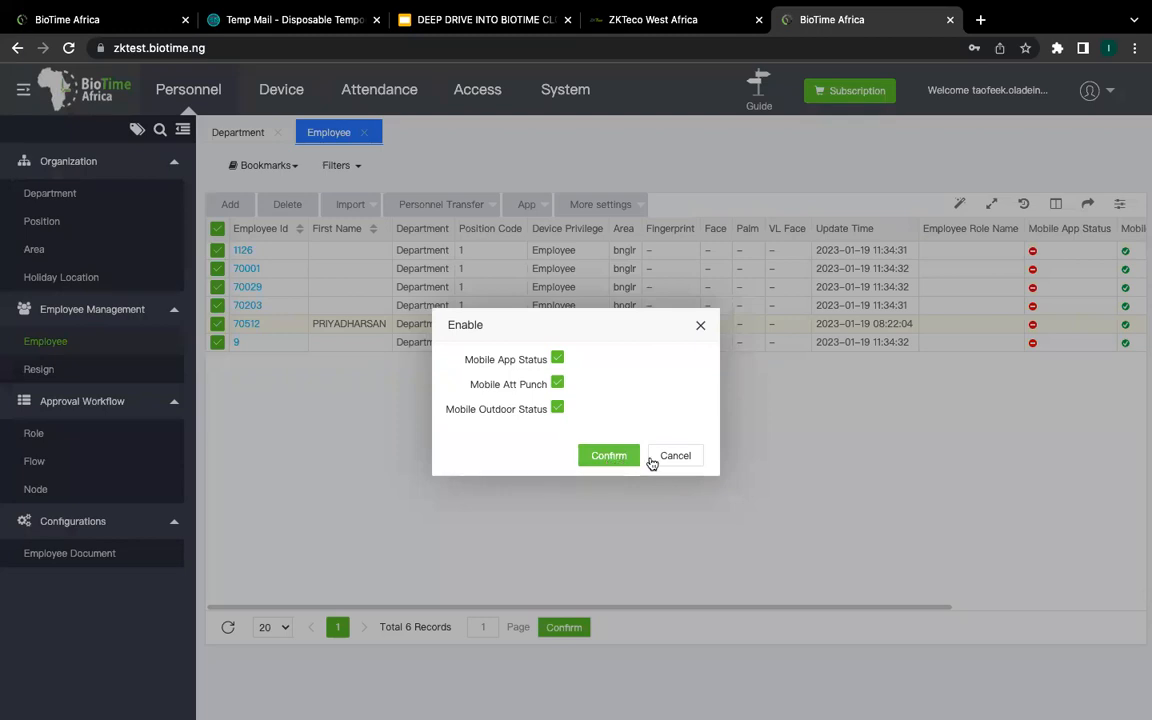
{"action": "left_click", "coordinate": [612, 460]}
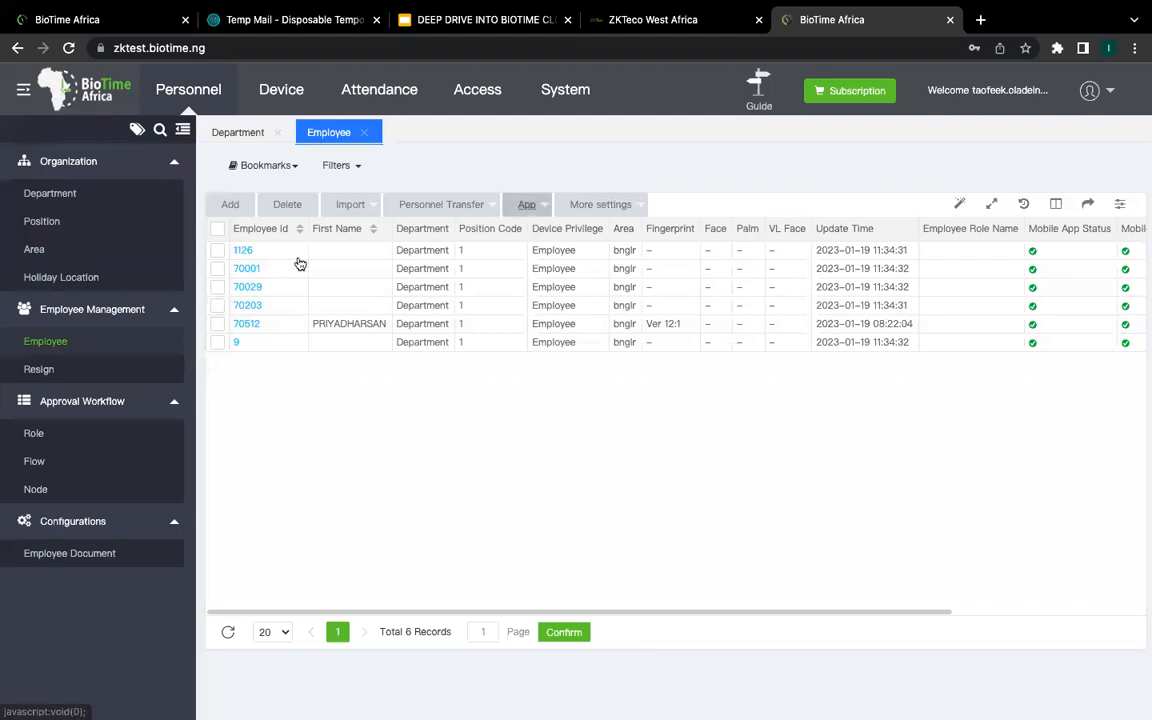
Step: Open the employee's Attendance Settings and clear the existing attendance password
{"action": "left_click", "coordinate": [255, 325]}
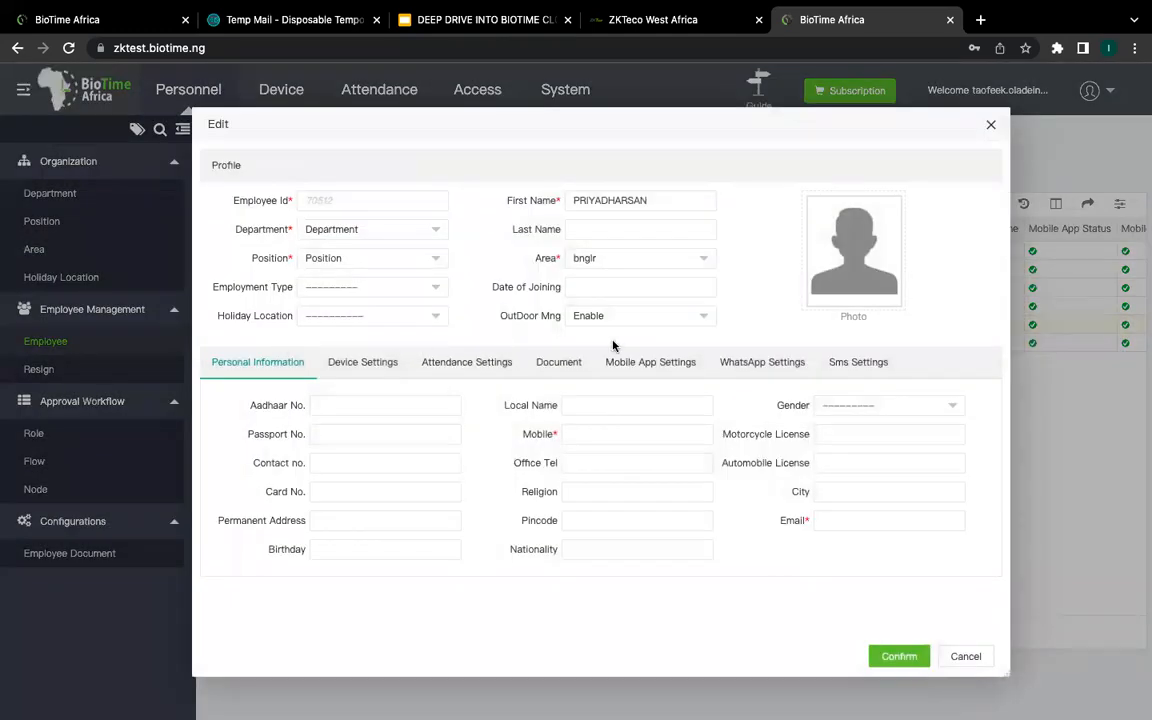
{"action": "left_click", "coordinate": [635, 362]}
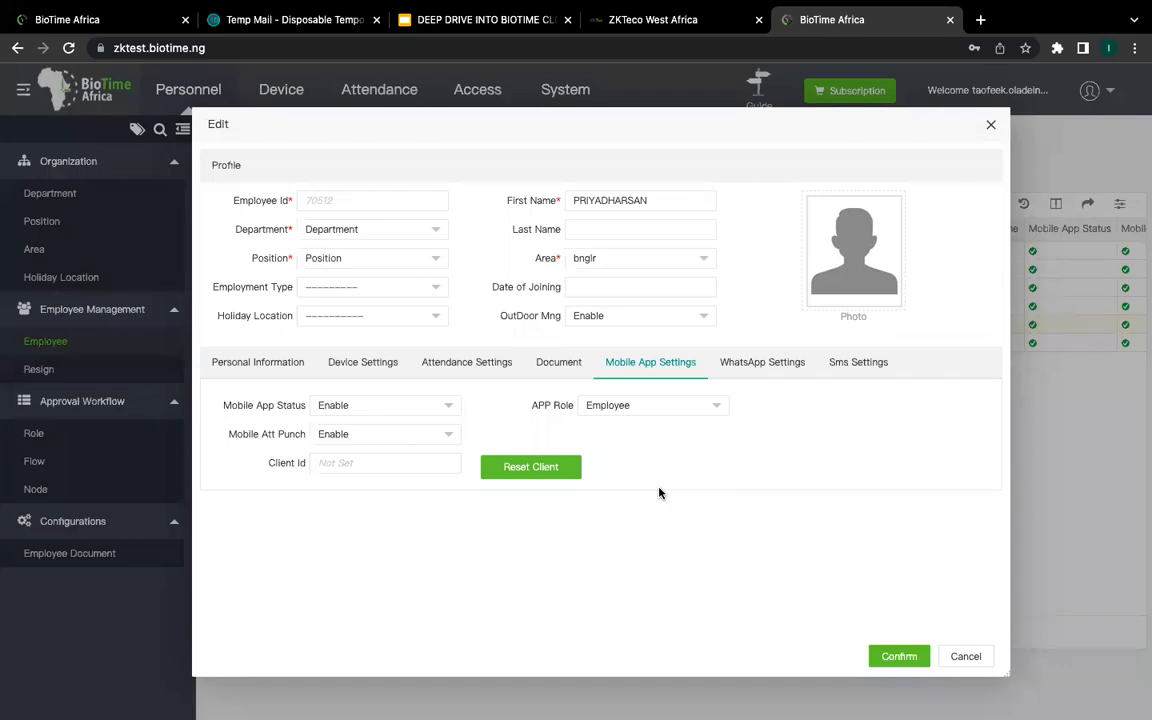
{"action": "left_click", "coordinate": [489, 372]}
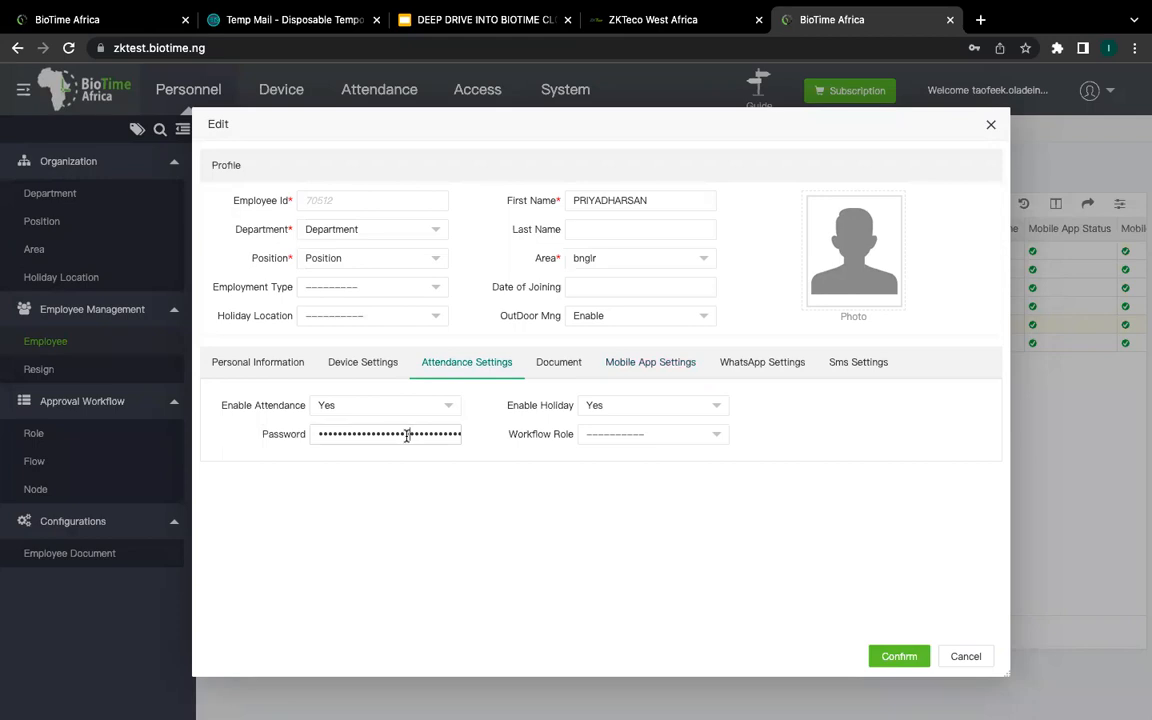
{"action": "key", "text": "super+a"}
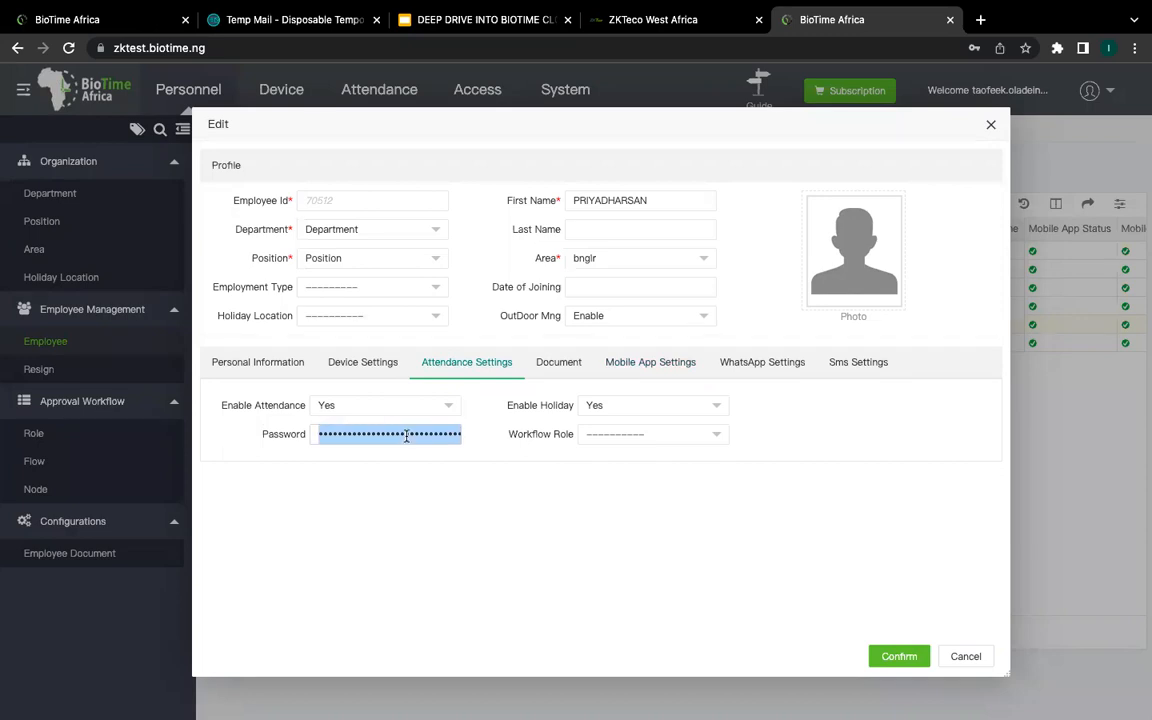
{"action": "key", "text": "BackSpace"}
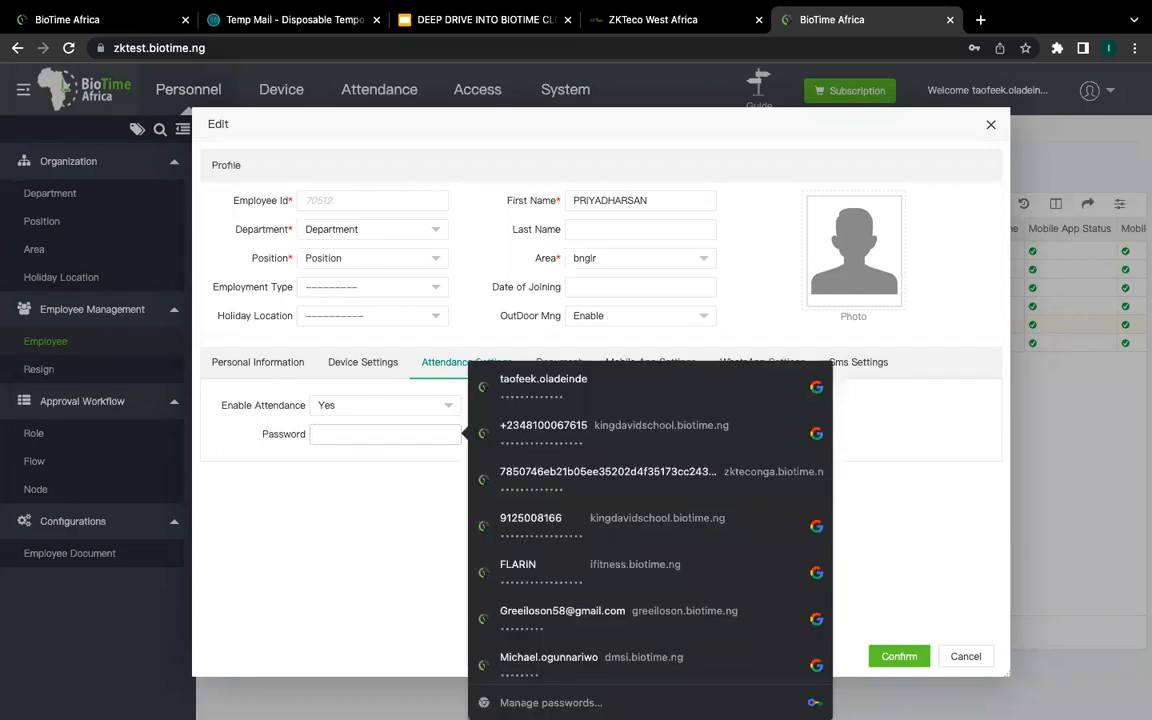
Step: Enter a test attendance password, delete it again, and cancel the edit without saving
{"action": "left_click", "coordinate": [279, 556]}
{"action": "left_click", "coordinate": [352, 432]}
{"action": "type", "text": "123456123456123456"}
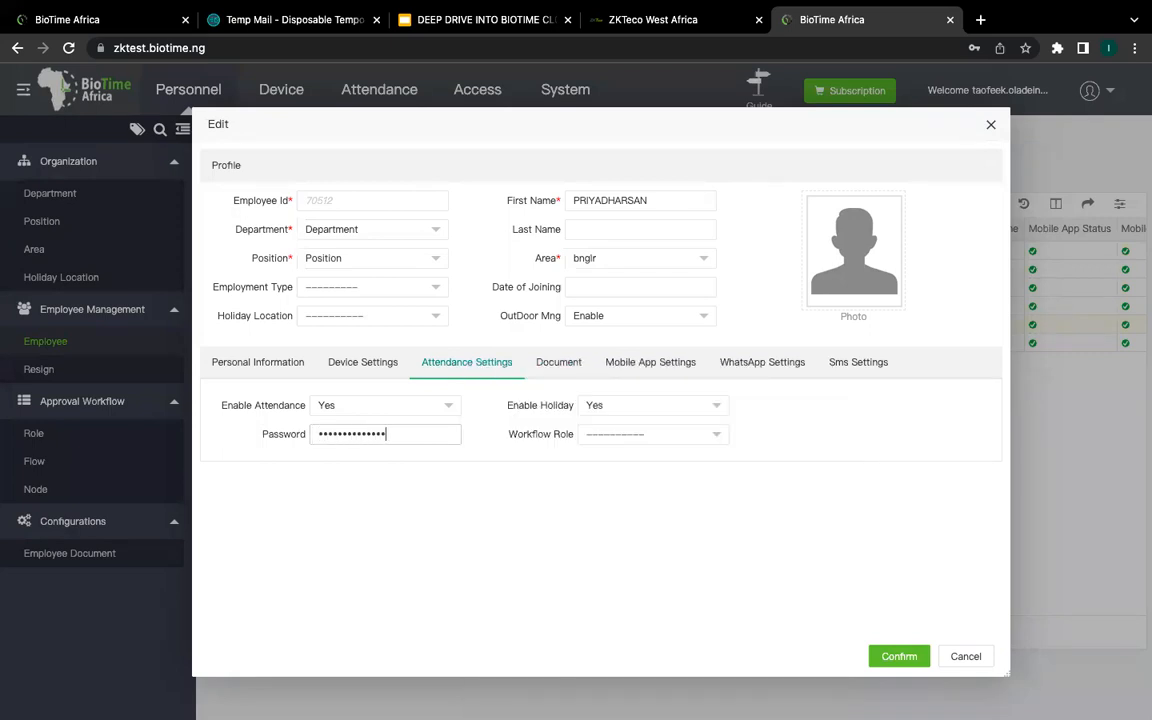
{"action": "type", "text": "123"}
{"action": "key", "text": "BackSpace"}
{"action": "key", "text": "BackSpace"}
{"action": "key", "text": "BackSpace"}
{"action": "key", "text": "BackSpace"}
{"action": "key", "text": "BackSpace"}
{"action": "key", "text": "BackSpace"}
{"action": "key", "text": "BackSpace"}
{"action": "key", "text": "BackSpace"}
{"action": "key", "text": "BackSpace"}
{"action": "key", "text": "BackSpace"}
{"action": "key", "text": "BackSpace"}
{"action": "key", "text": "BackSpace"}
{"action": "key", "text": "BackSpace"}
{"action": "key", "text": "BackSpace"}
{"action": "key", "text": "BackSpace"}
{"action": "key", "text": "BackSpace"}
{"action": "key", "text": "BackSpace"}
{"action": "key", "text": "BackSpace"}
{"action": "key", "text": "BackSpace"}
{"action": "key", "text": "BackSpace"}
{"action": "left_click", "coordinate": [318, 498]}
{"action": "left_click", "coordinate": [350, 437]}
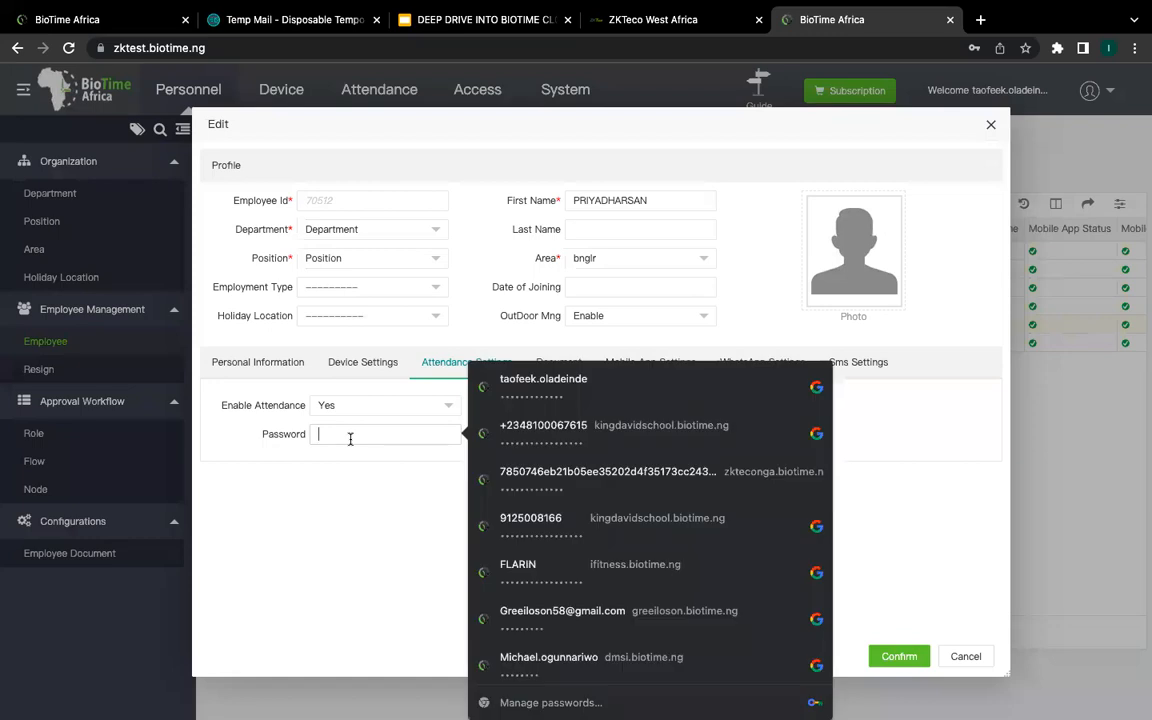
{"action": "left_click", "coordinate": [384, 464]}
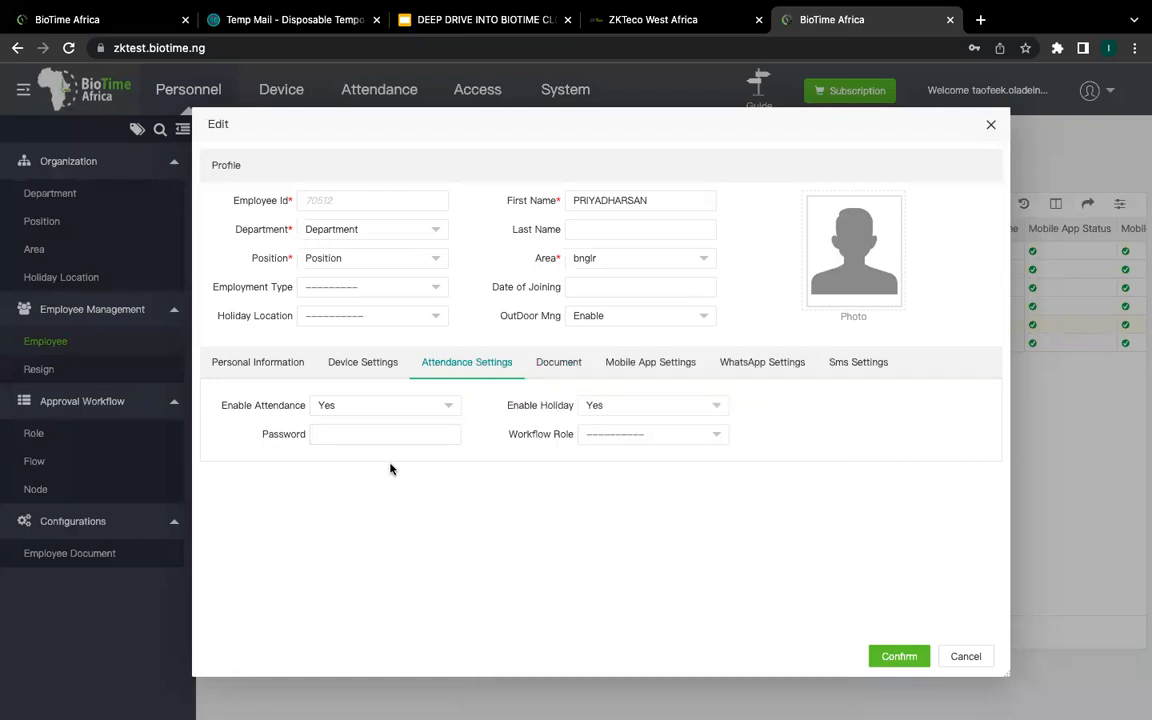
{"action": "left_click", "coordinate": [957, 656]}
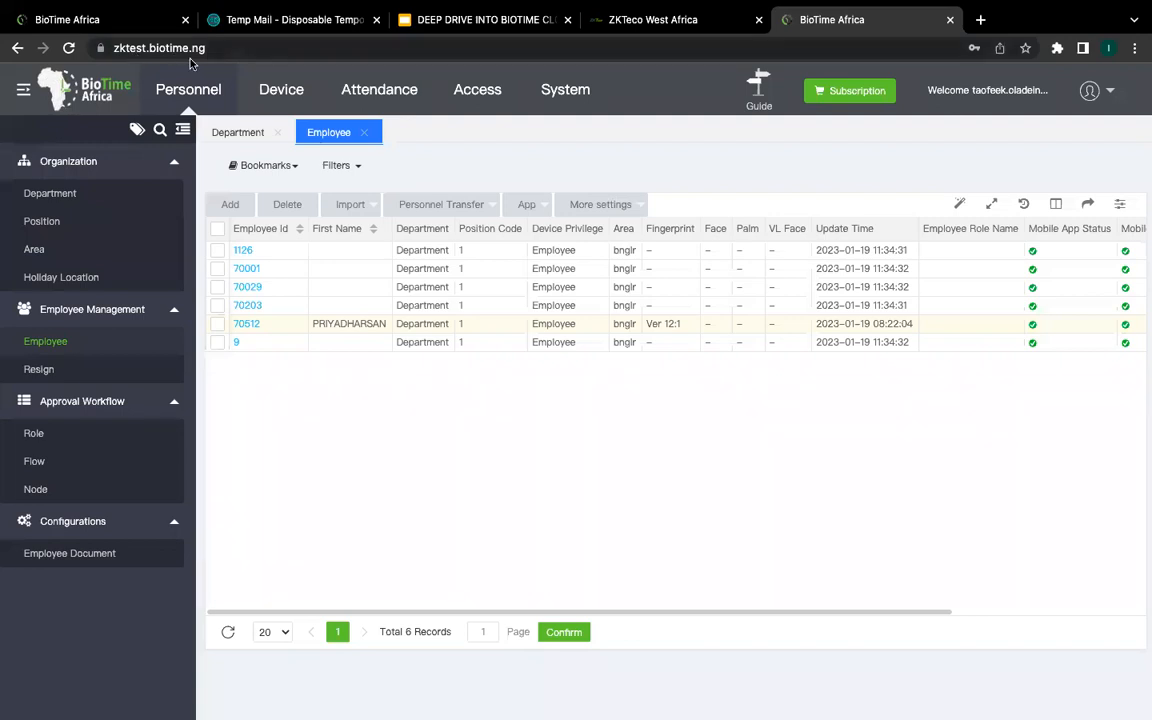
{"action": "left_click", "coordinate": [138, 48]}
{"action": "left_click", "coordinate": [147, 50]}
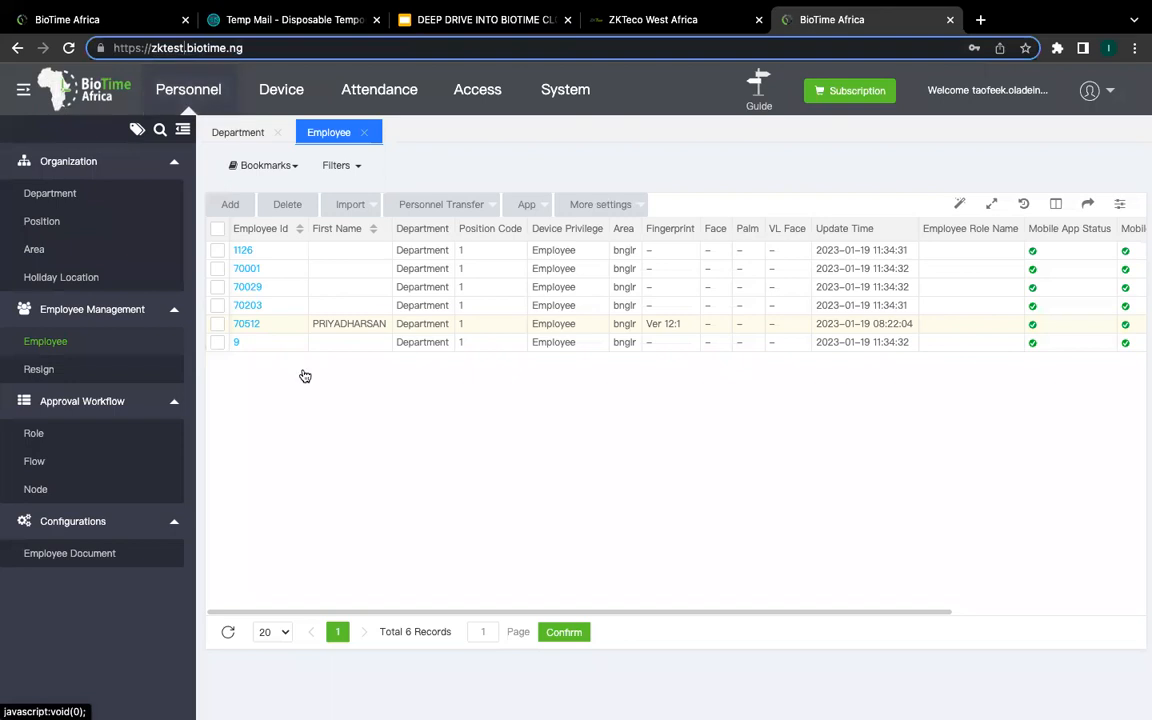
{"action": "left_click", "coordinate": [340, 430]}
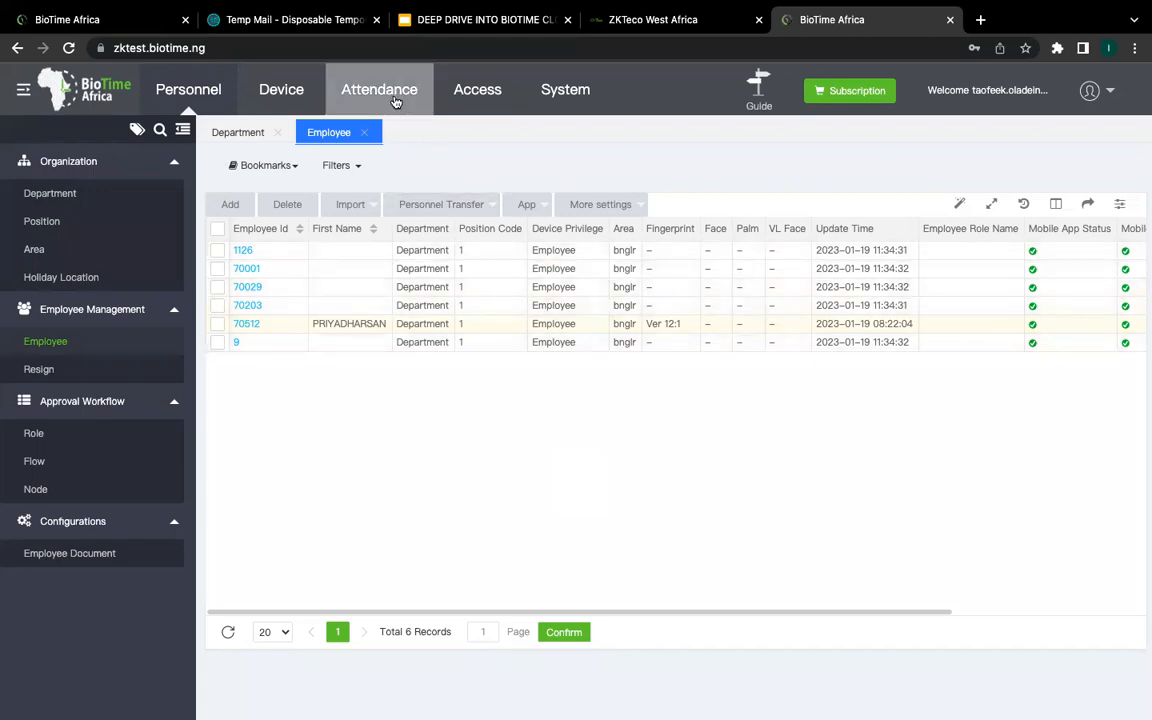
Step: Go to Device > Mobile App and open the empty Geo-fence Of Employee list
{"action": "left_click", "coordinate": [304, 95]}
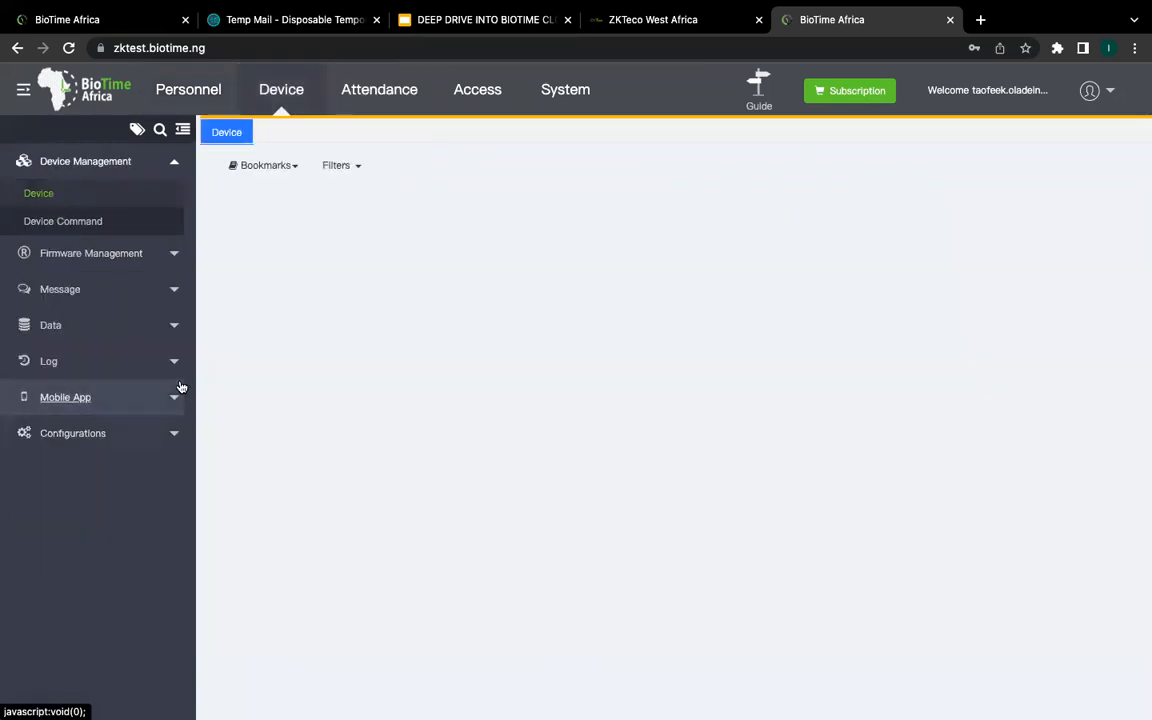
{"action": "left_click", "coordinate": [176, 399]}
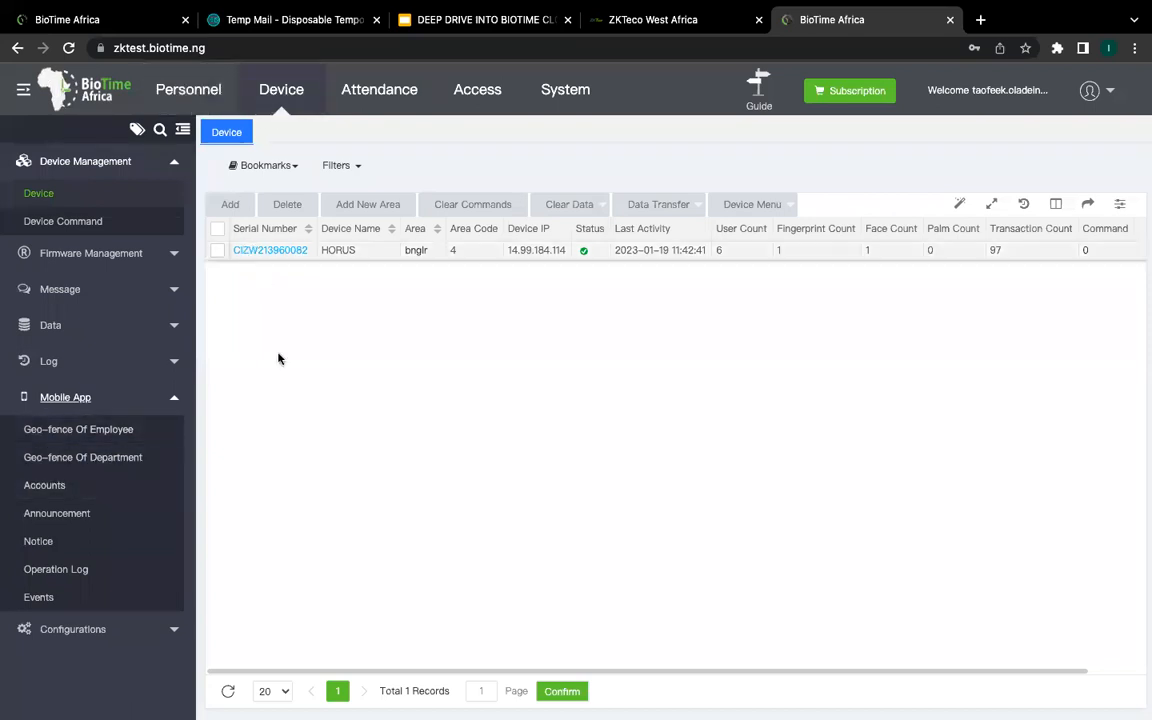
{"action": "left_click", "coordinate": [86, 432]}
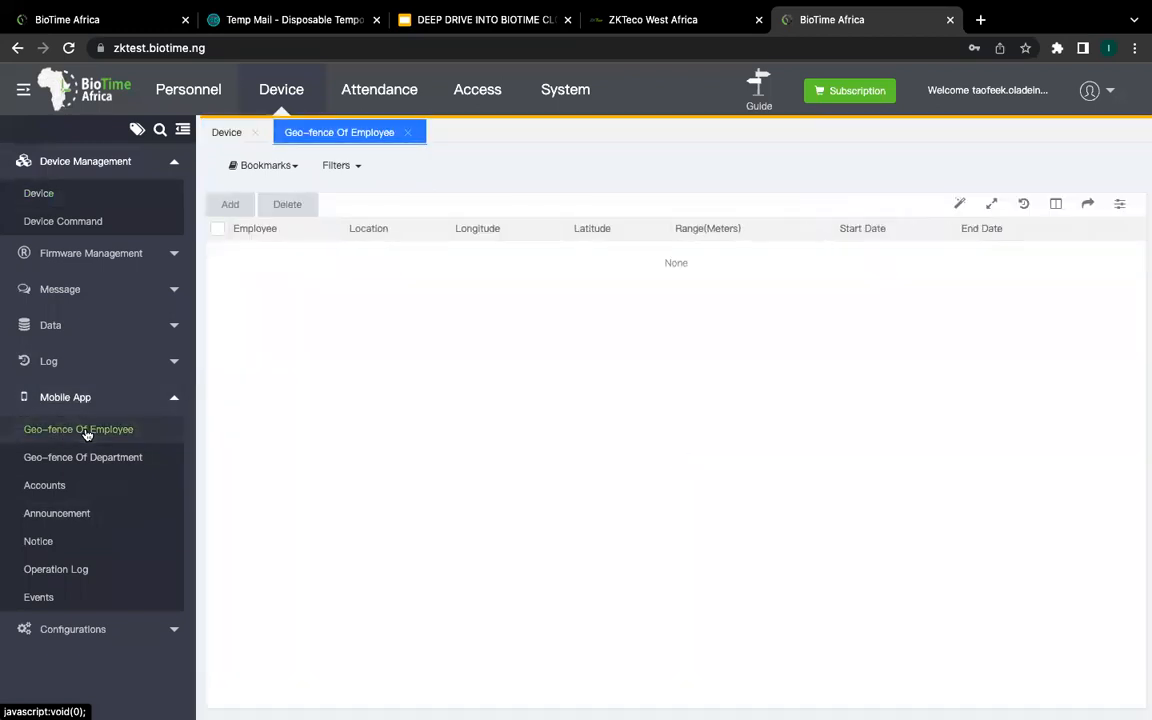
Step: View the Geo-fence Of Department page, then switch back to Geo-fence Of Employee
{"action": "left_click", "coordinate": [99, 460]}
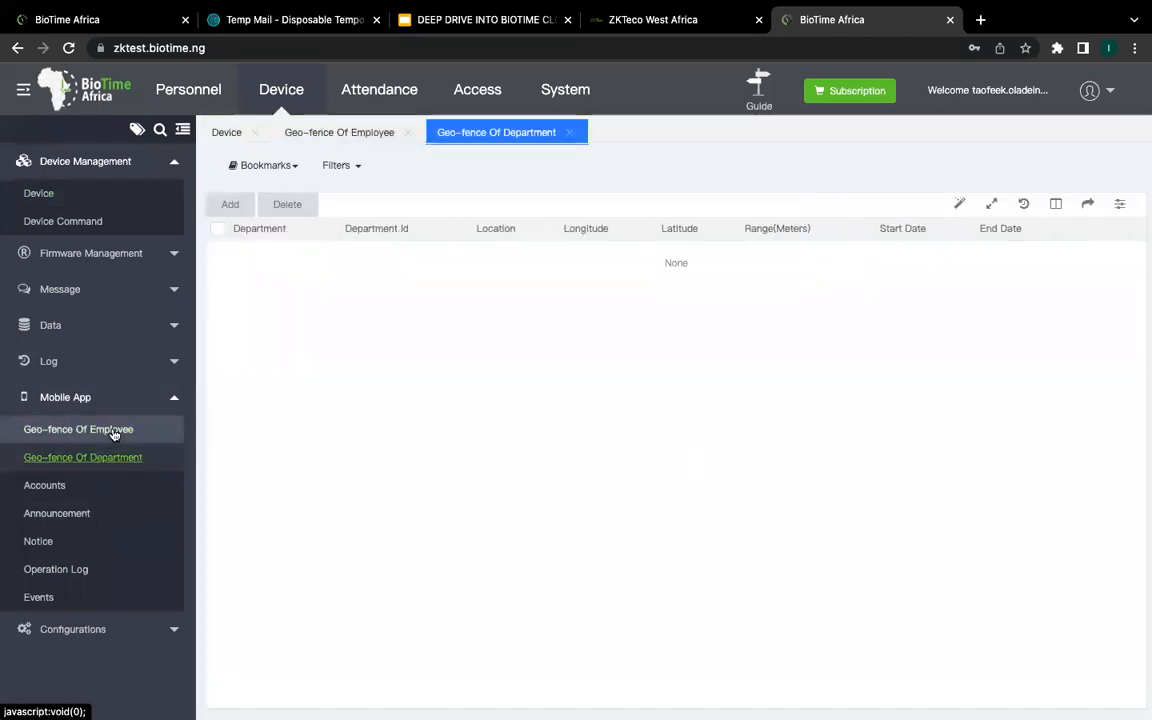
{"action": "left_click", "coordinate": [112, 431]}
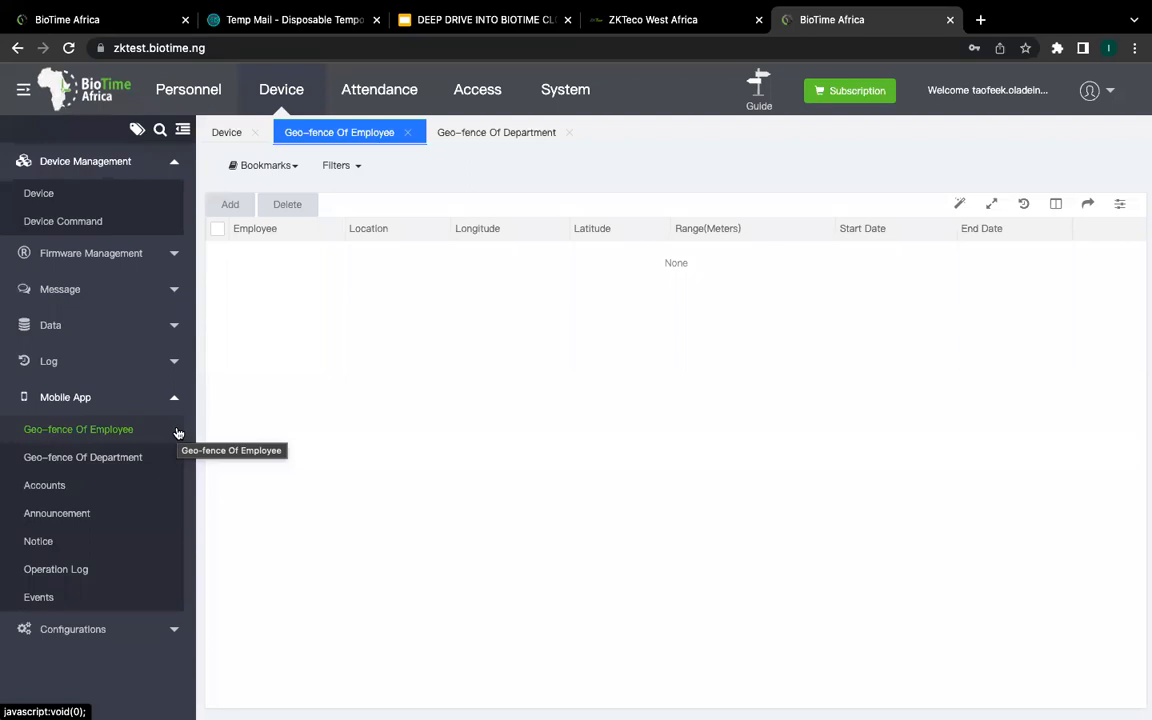
Step: Start an employee geo-fence for the named employee, close it unsaved, and open Geo-fence Of Department
{"action": "left_click", "coordinate": [236, 206]}
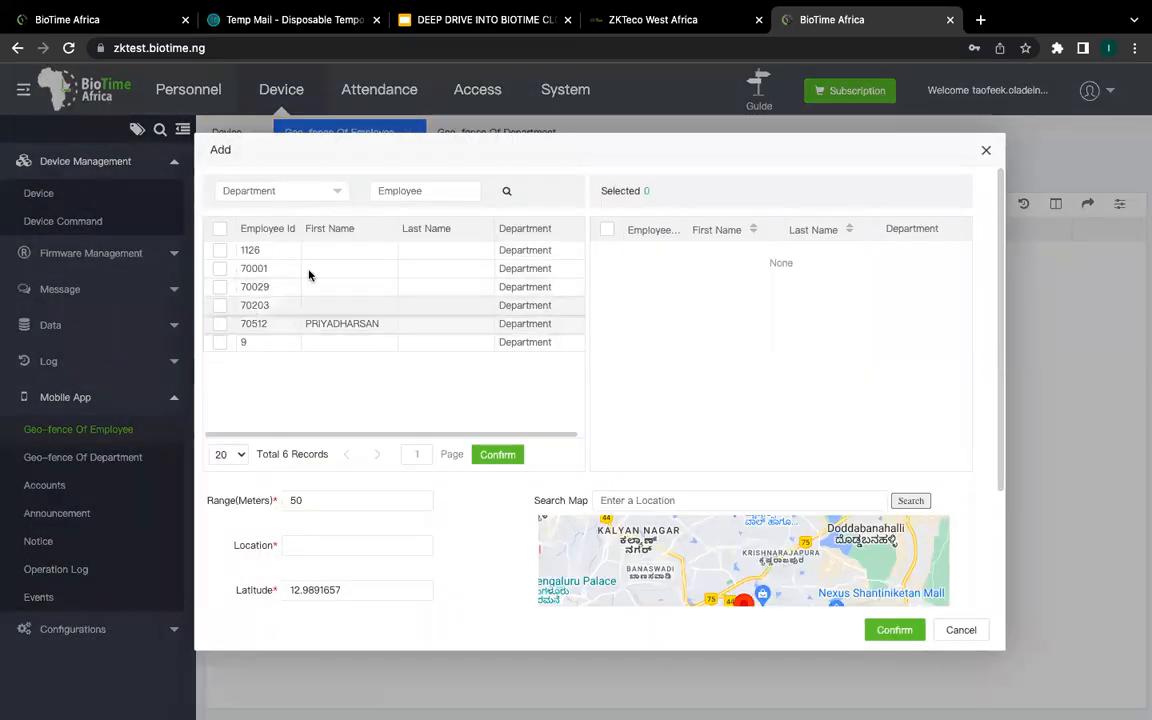
{"action": "left_click", "coordinate": [220, 324]}
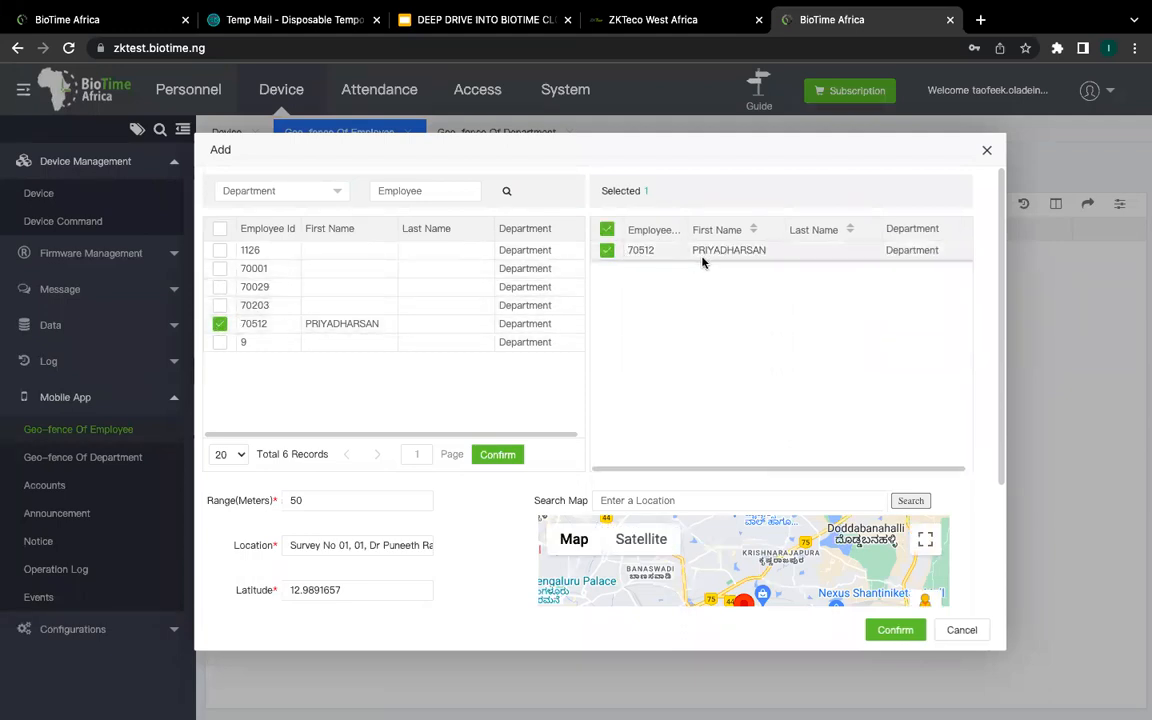
{"action": "left_click", "coordinate": [220, 287]}
{"action": "left_click", "coordinate": [220, 305]}
{"action": "left_click", "coordinate": [220, 305]}
{"action": "left_click", "coordinate": [220, 287]}
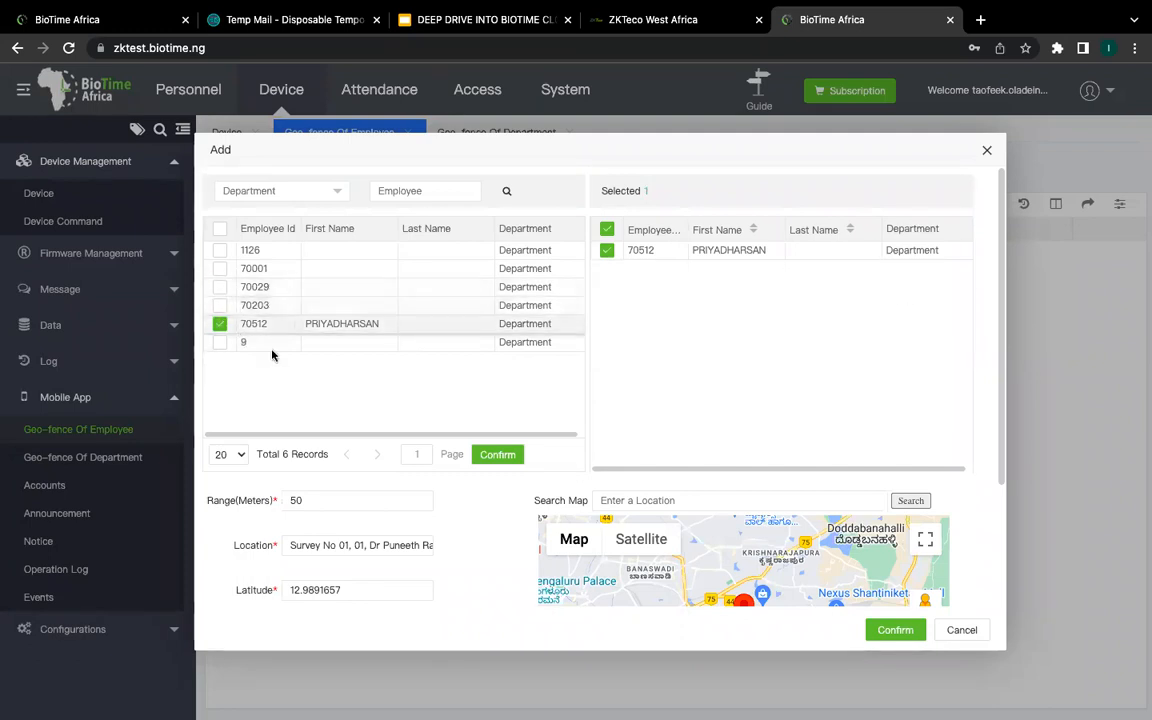
{"action": "left_click", "coordinate": [987, 150]}
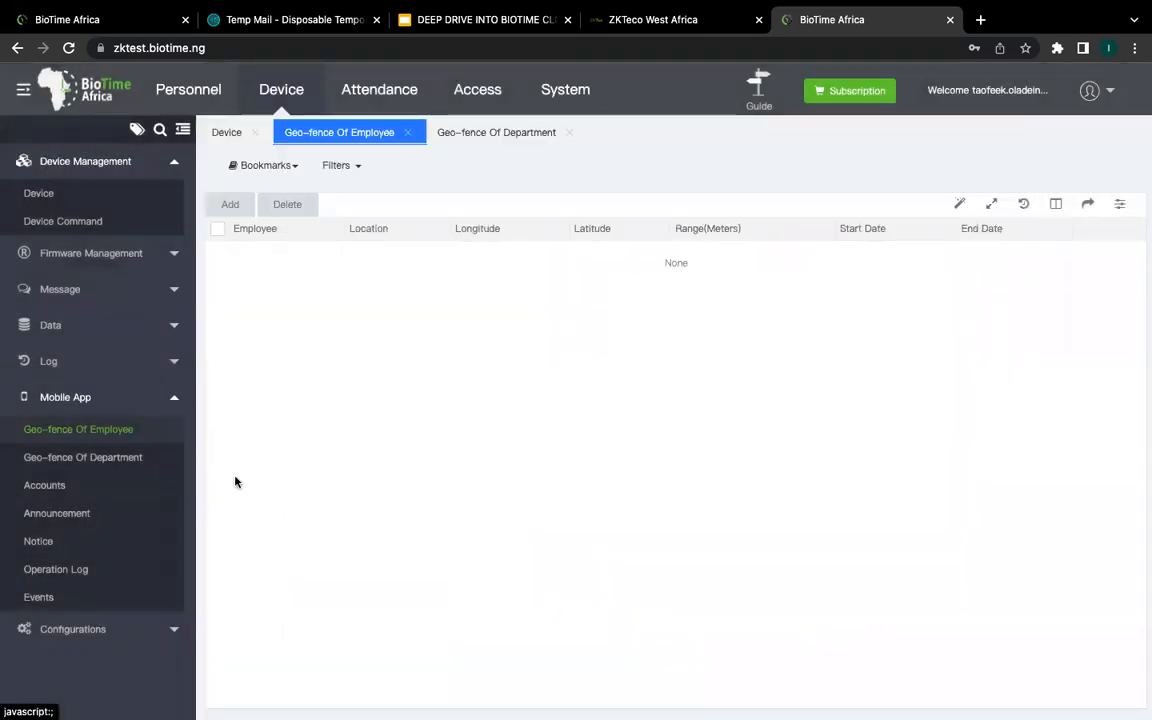
{"action": "left_click", "coordinate": [90, 457]}
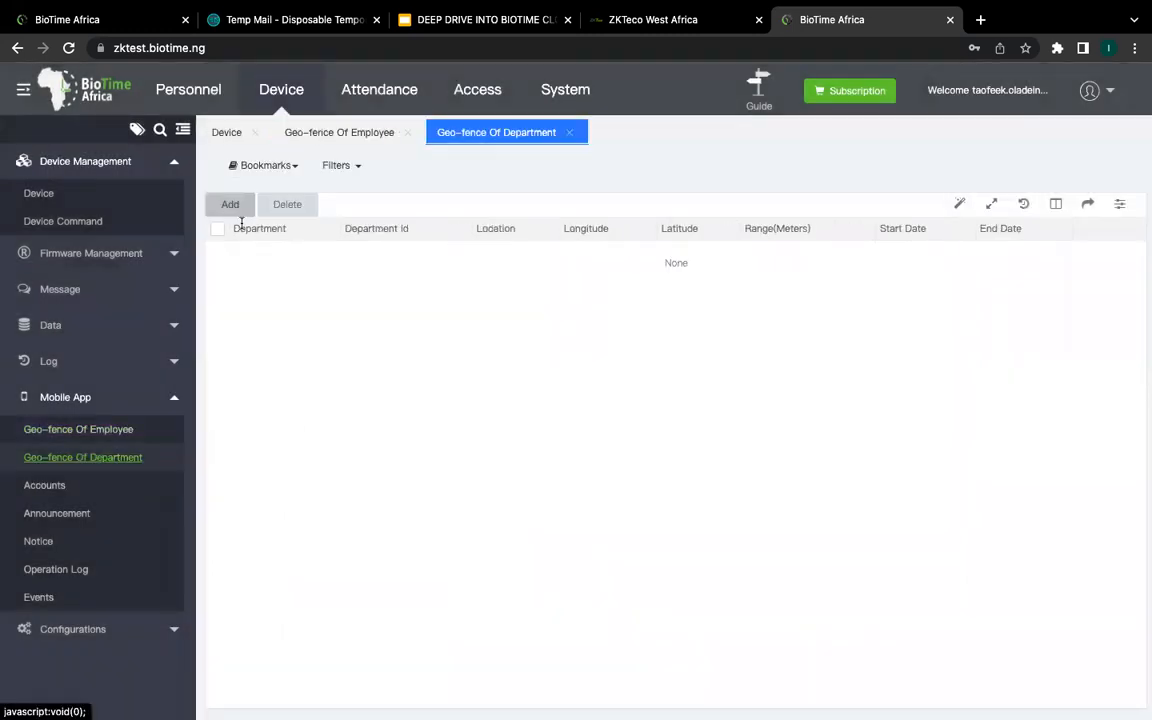
{"action": "left_click", "coordinate": [233, 206]}
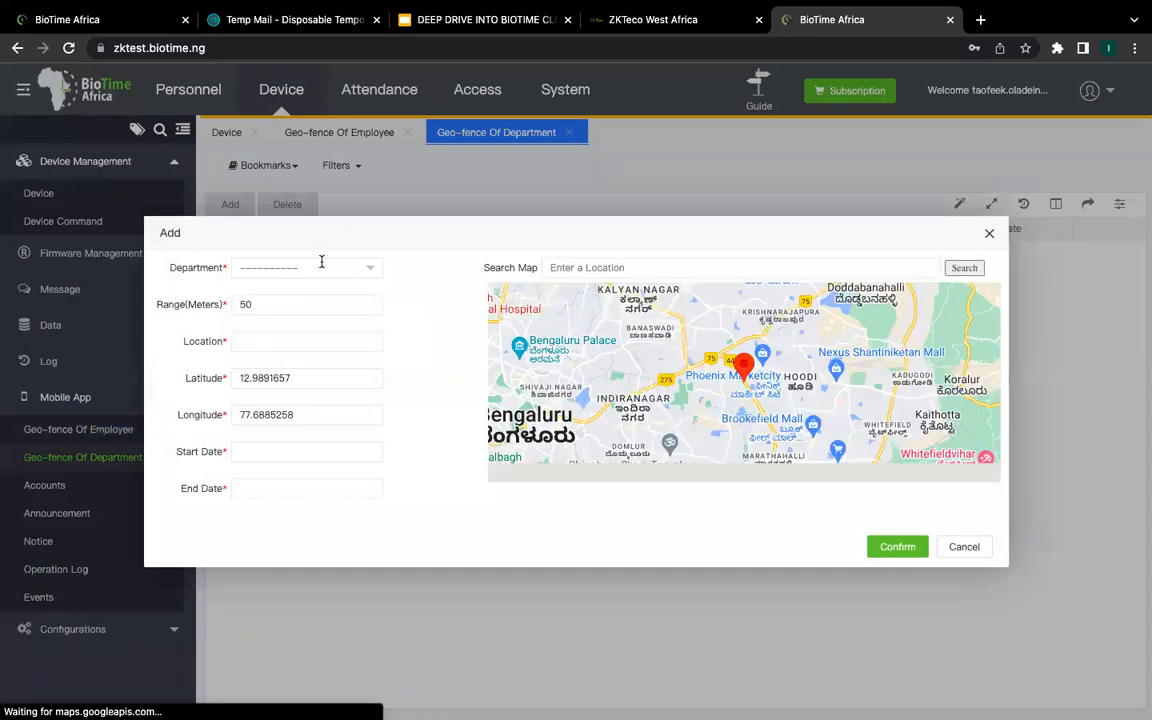
{"action": "left_click", "coordinate": [362, 265]}
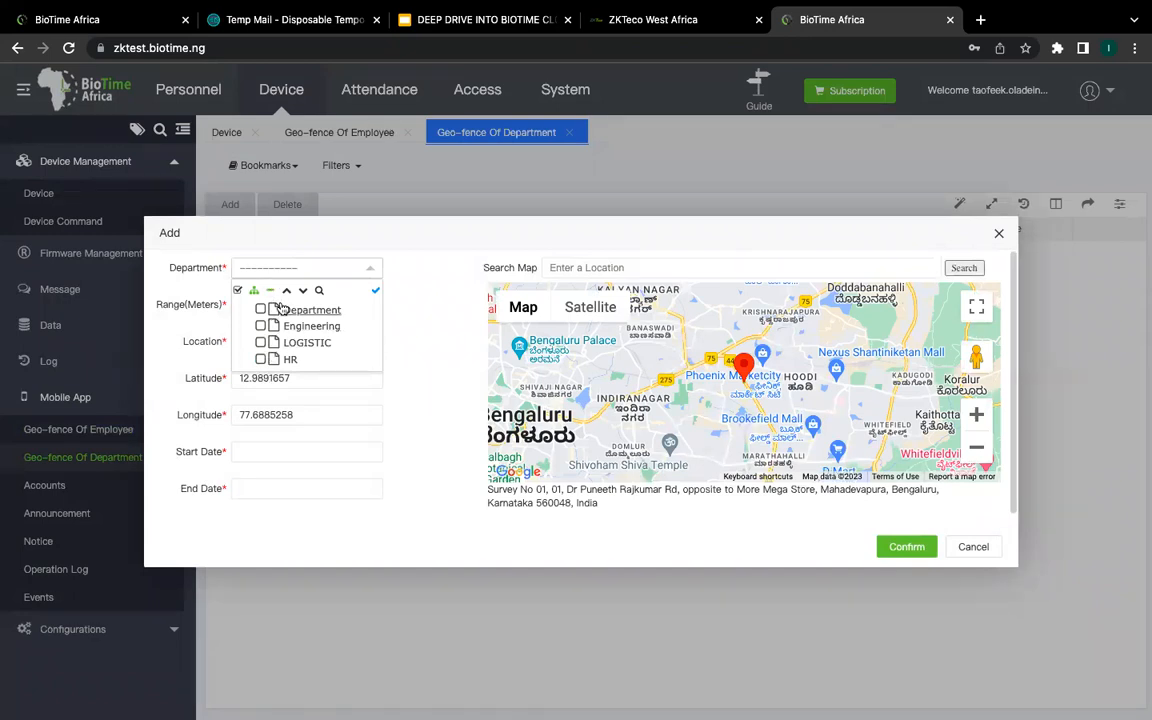
{"action": "left_click", "coordinate": [374, 267]}
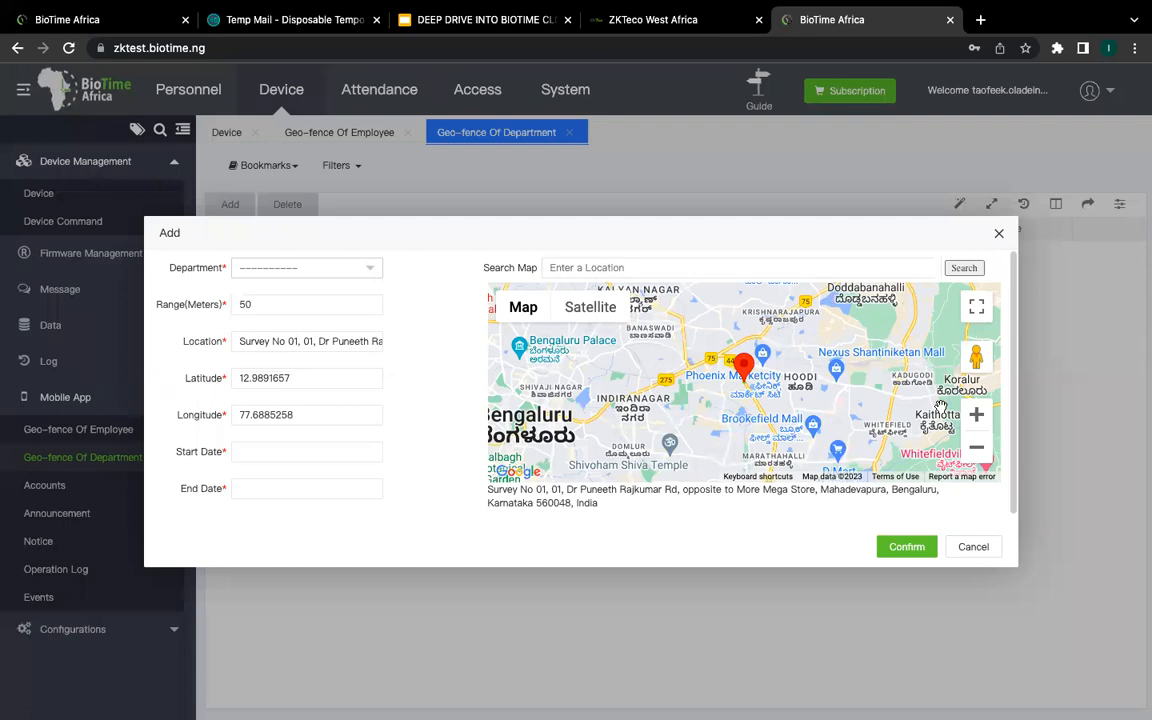
{"action": "left_click", "coordinate": [973, 550]}
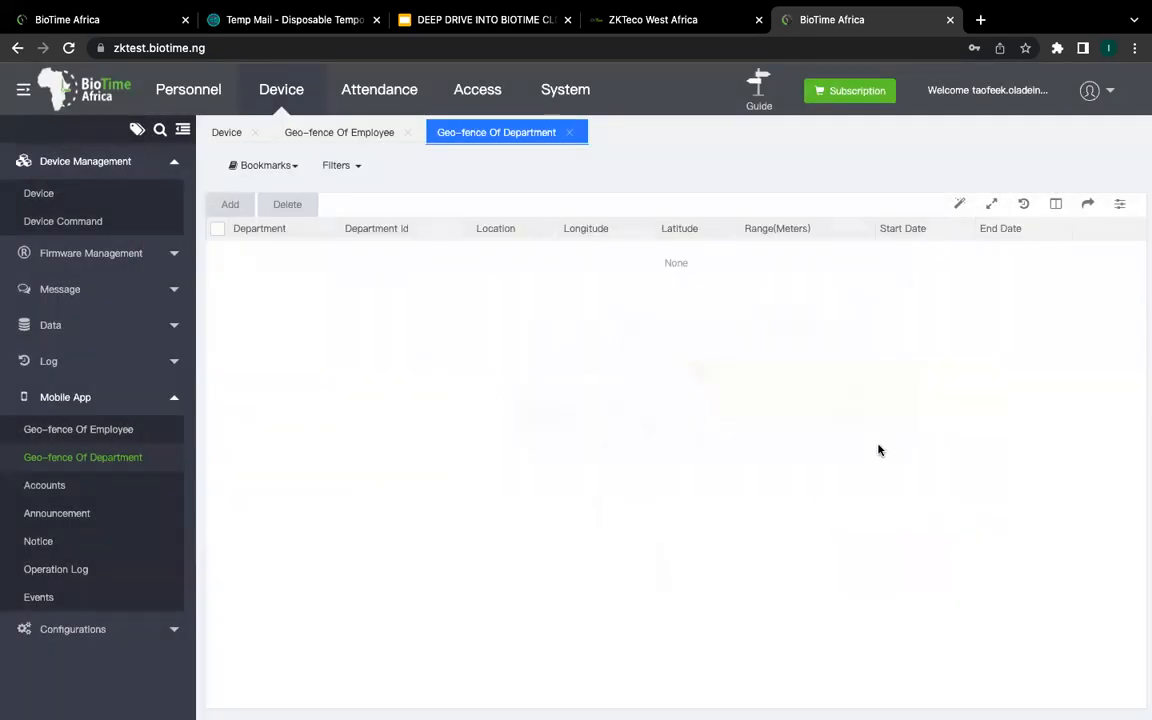
{"action": "left_click", "coordinate": [133, 428]}
Step: Add an employee geo-fence for the named employee and search the map for 'Ikeja'
{"action": "left_click", "coordinate": [231, 205]}
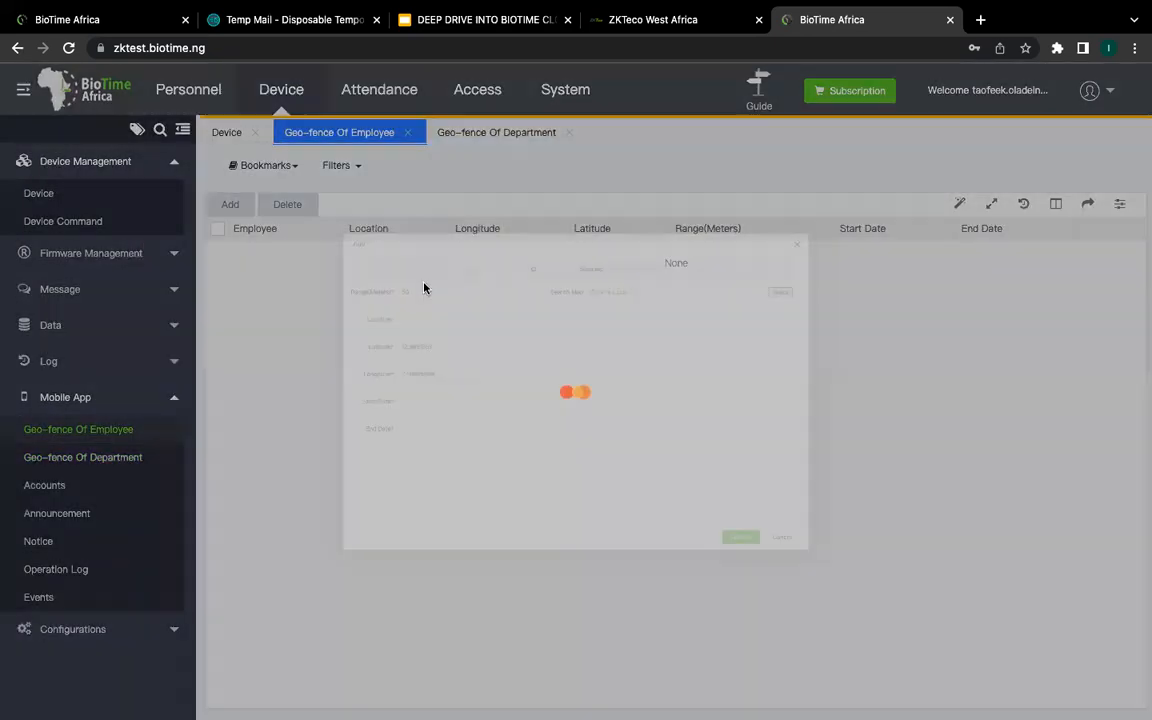
{"action": "left_click", "coordinate": [220, 325]}
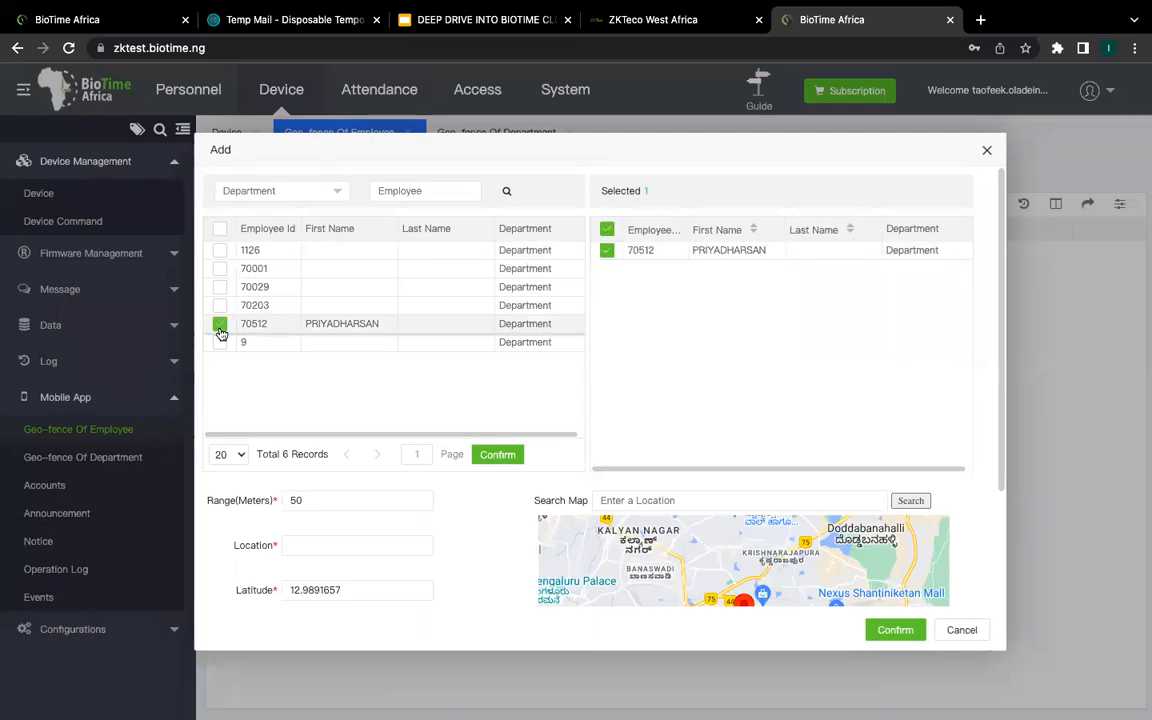
{"action": "scroll", "coordinate": [382, 548], "scroll_direction": "down", "scroll_amount": 2}
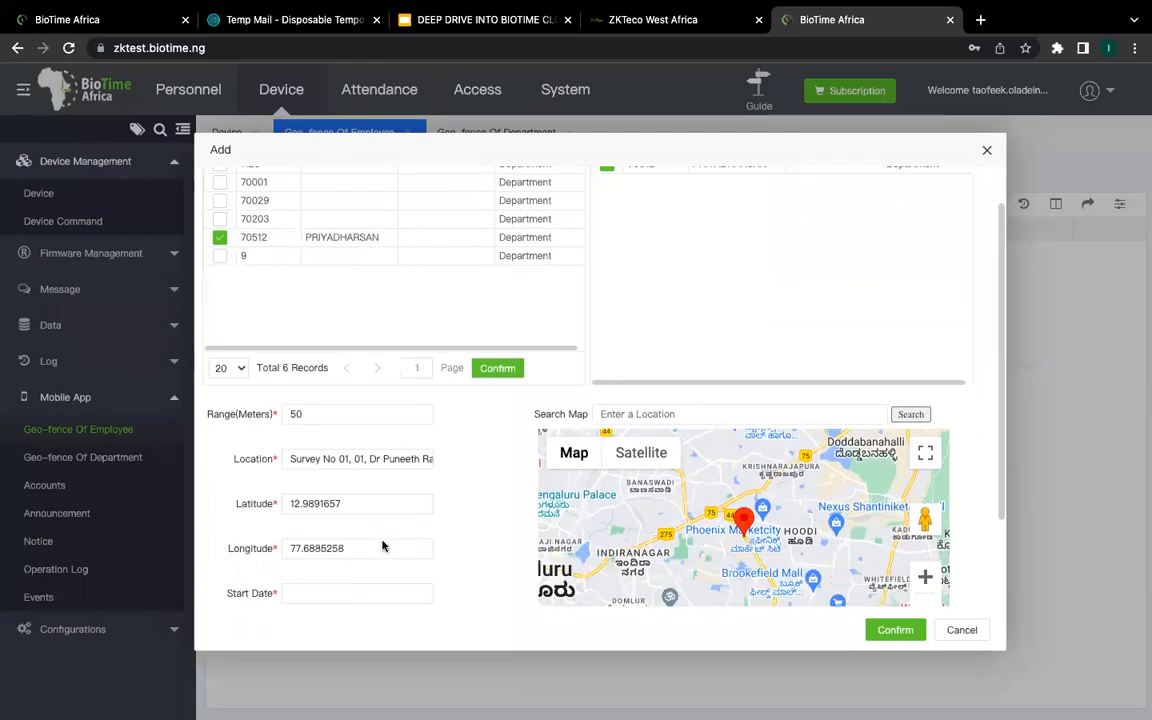
{"action": "scroll", "coordinate": [382, 548], "scroll_direction": "down", "scroll_amount": 2}
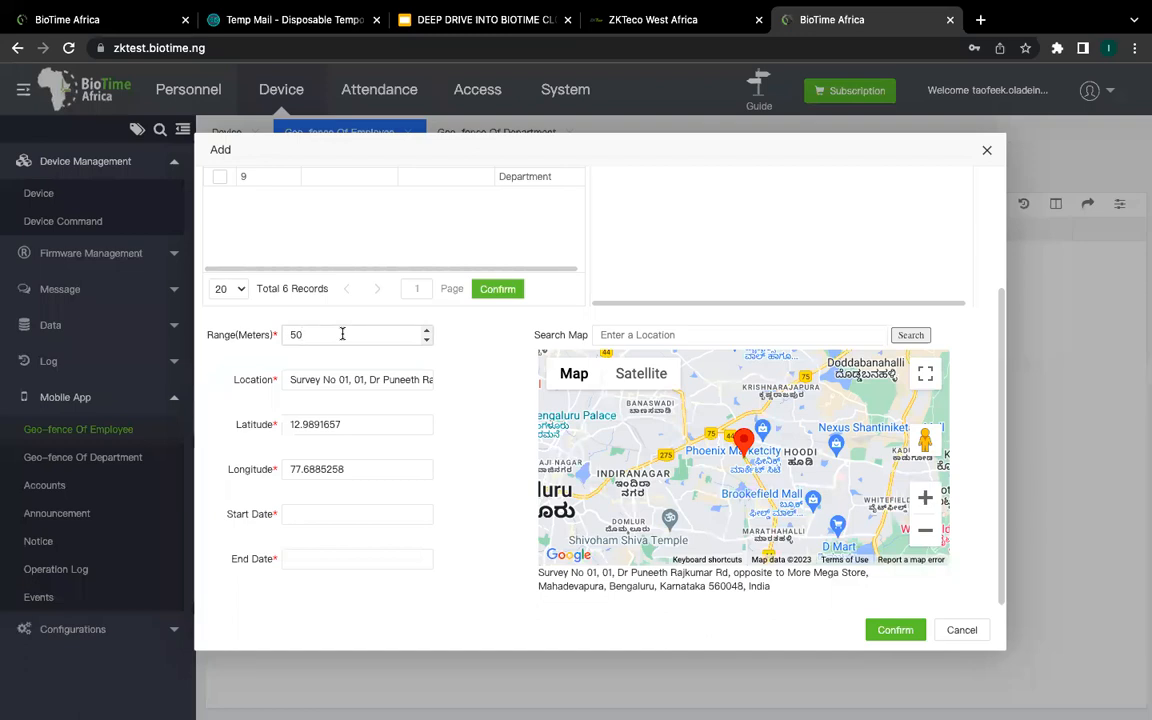
{"action": "left_click", "coordinate": [699, 331]}
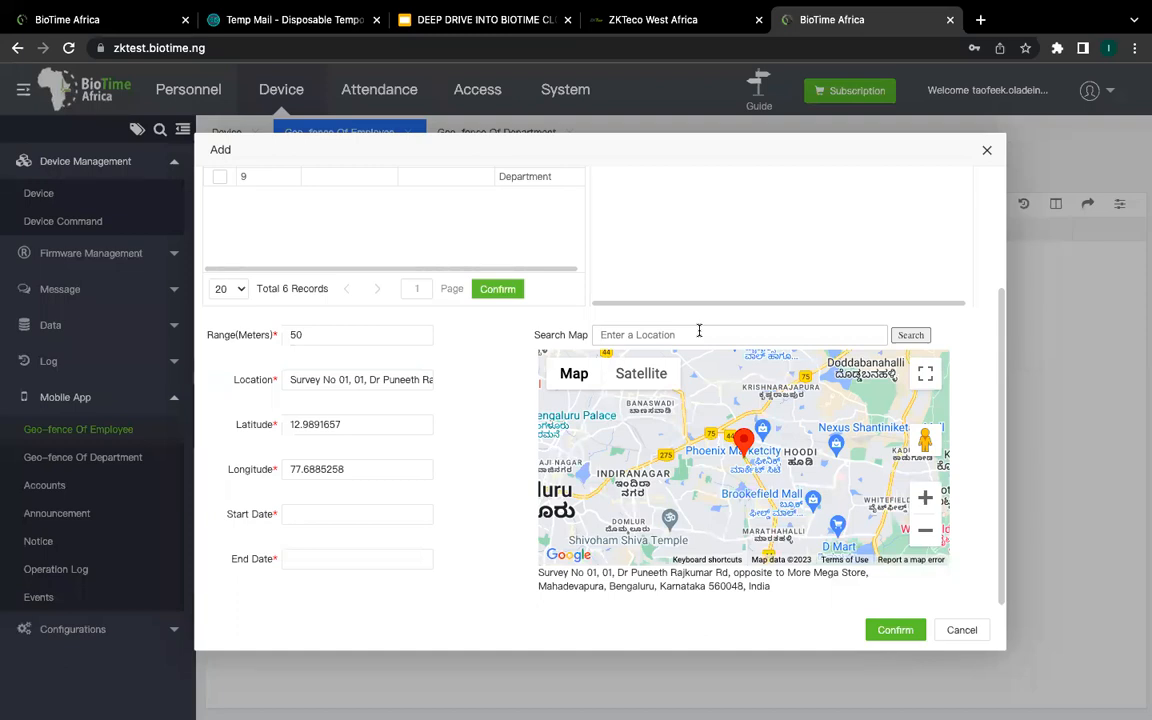
{"action": "type", "text": "Ikeja"}
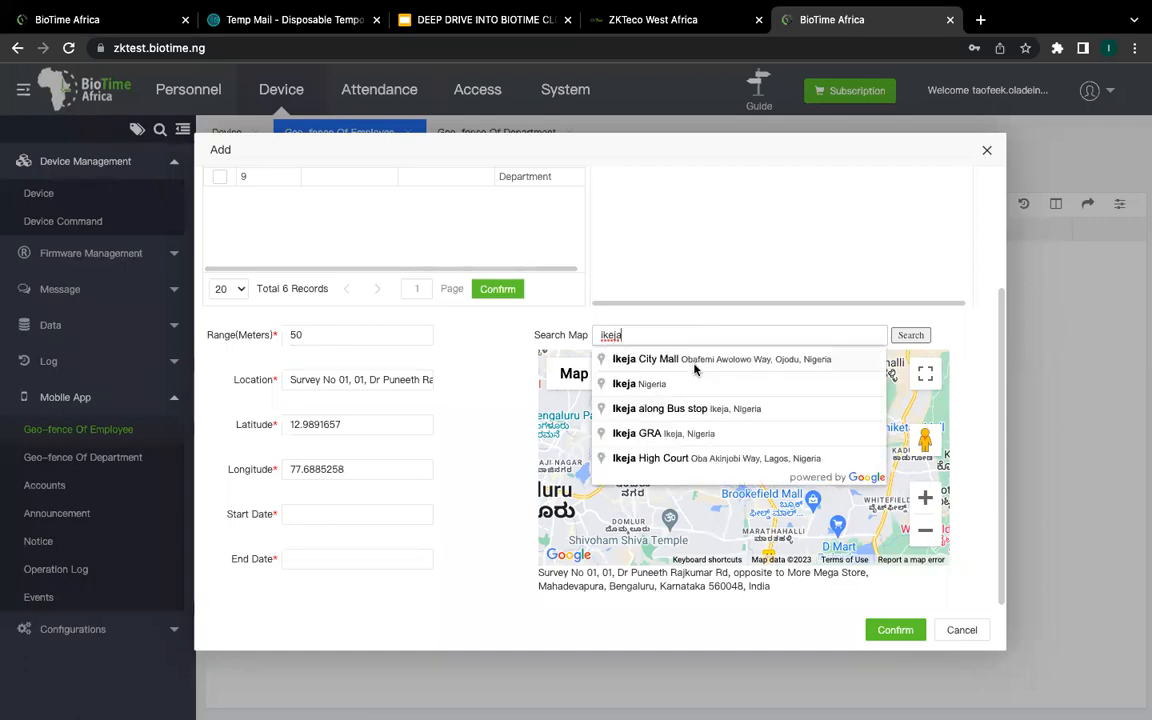
Step: Choose Ikeja City Mall as the location and set the range to 500 metres, checking the circle on the map
{"action": "left_click", "coordinate": [690, 360]}
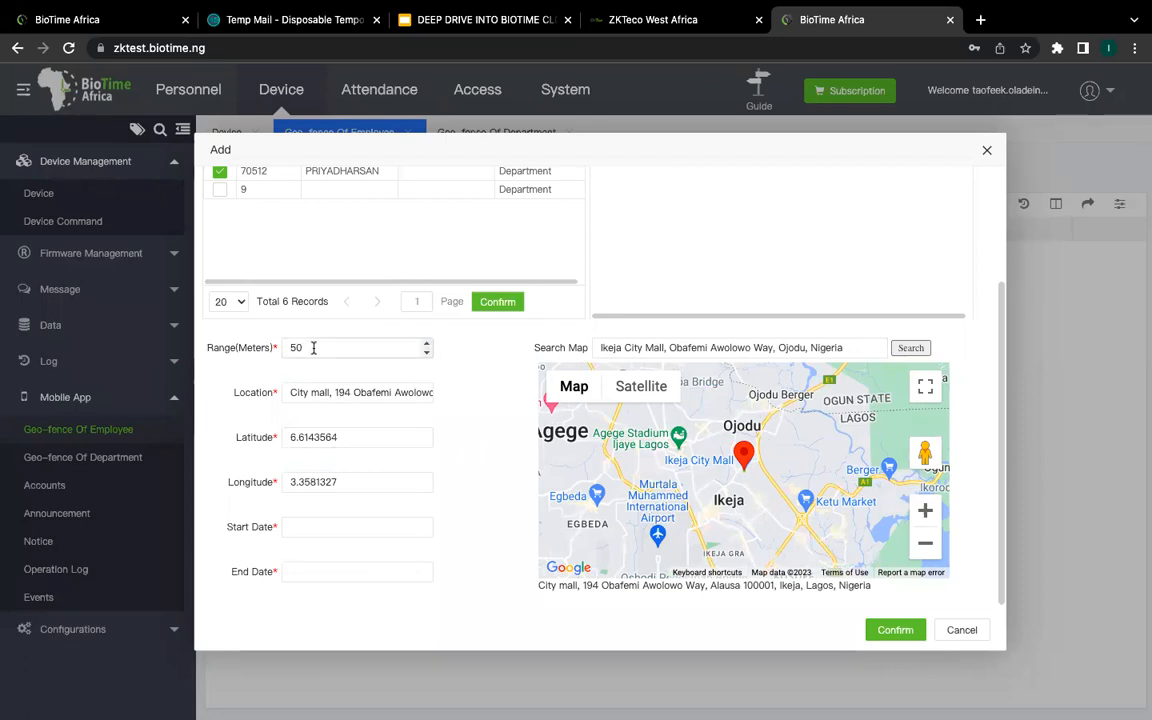
{"action": "type", "text": "000"}
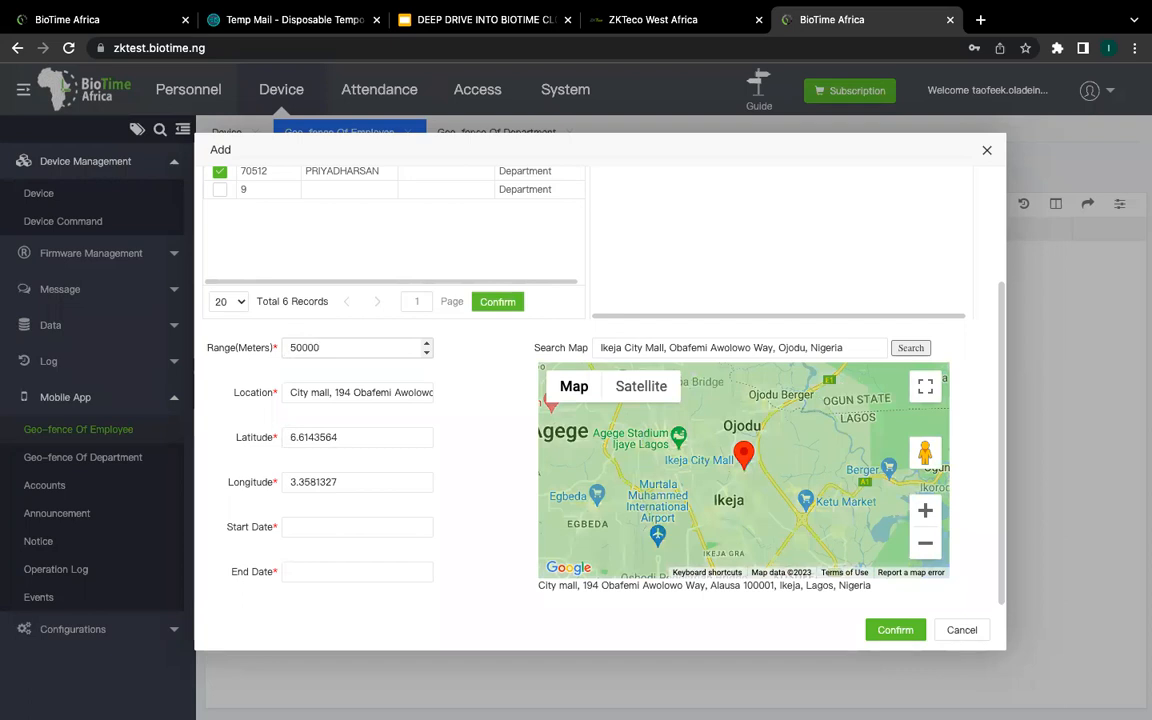
{"action": "key", "text": "BackSpace"}
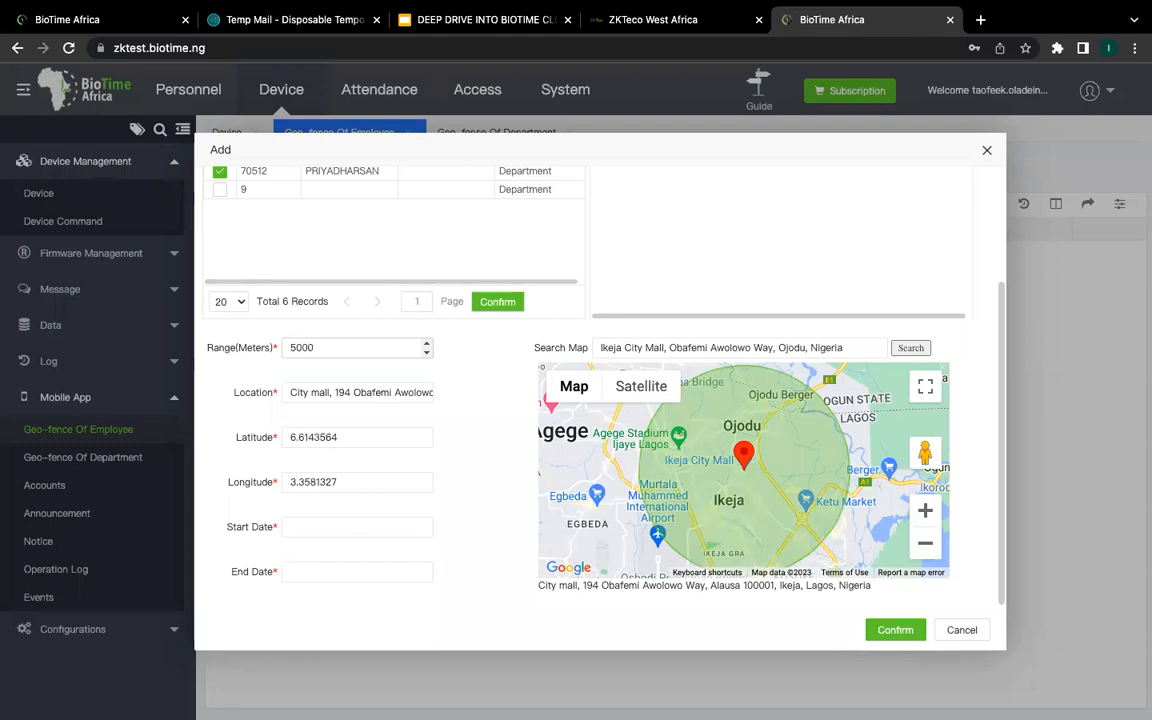
{"action": "key", "text": "BackSpace"}
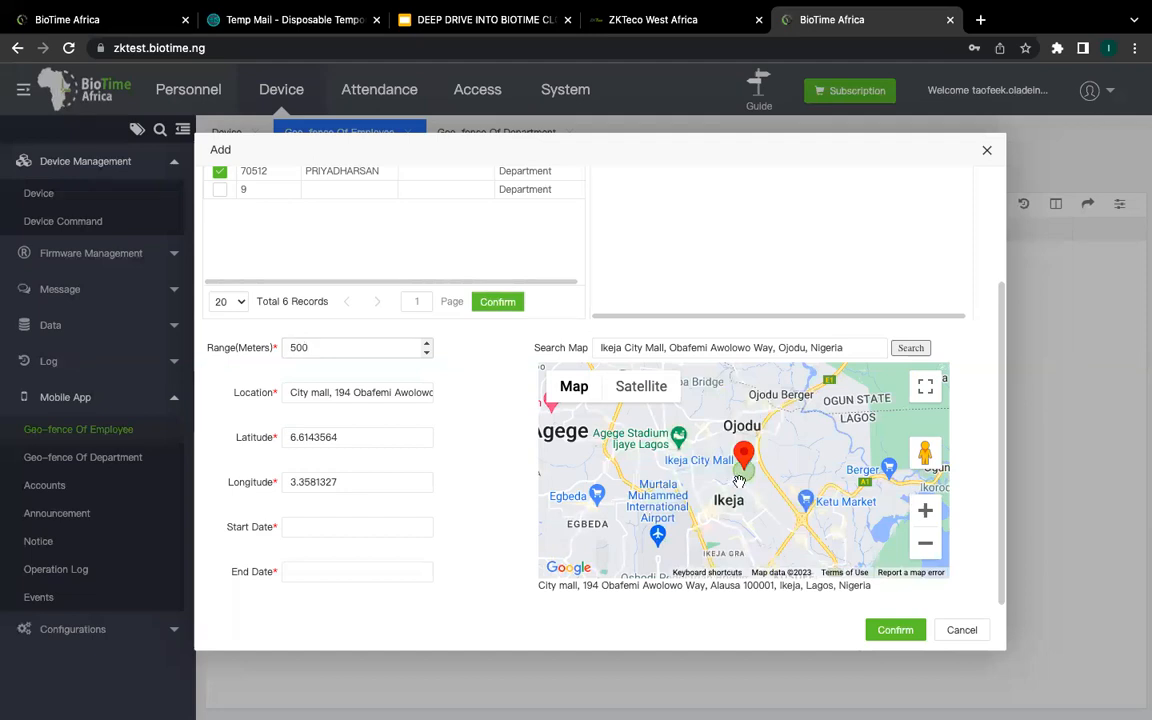
{"action": "scroll", "coordinate": [740, 481], "scroll_direction": "up", "scroll_amount": 1}
{"action": "scroll", "coordinate": [739, 481], "scroll_direction": "up", "scroll_amount": 3}
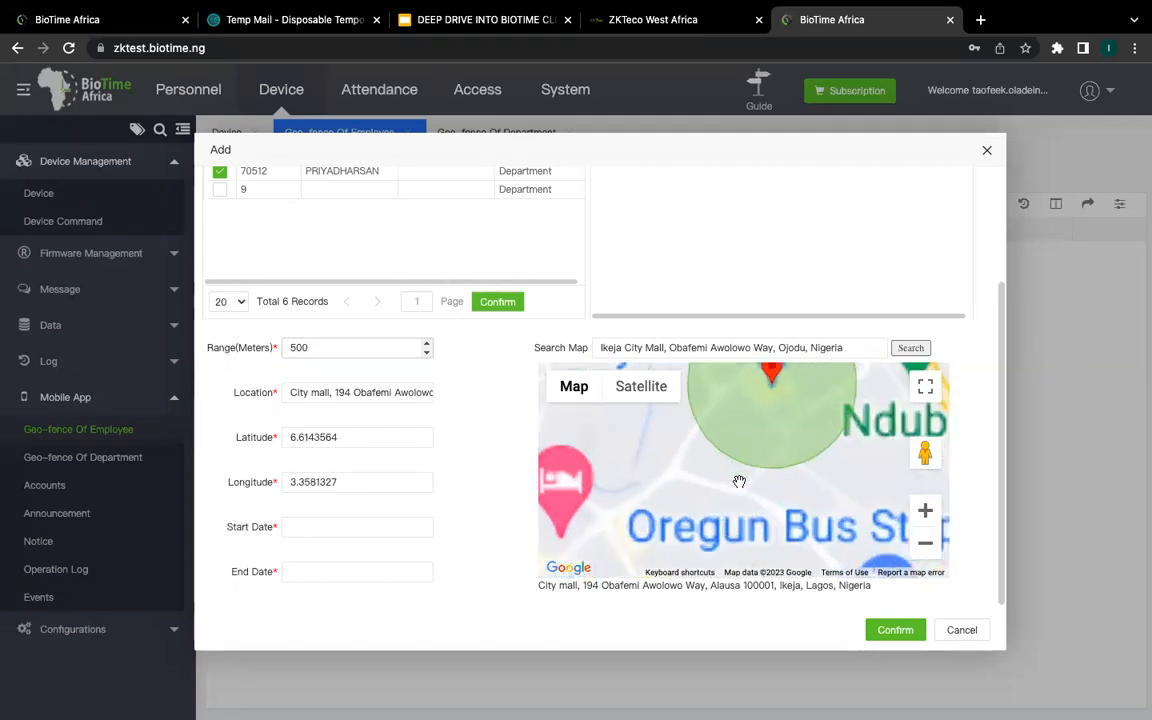
{"action": "scroll", "coordinate": [790, 463], "scroll_direction": "up", "scroll_amount": 2}
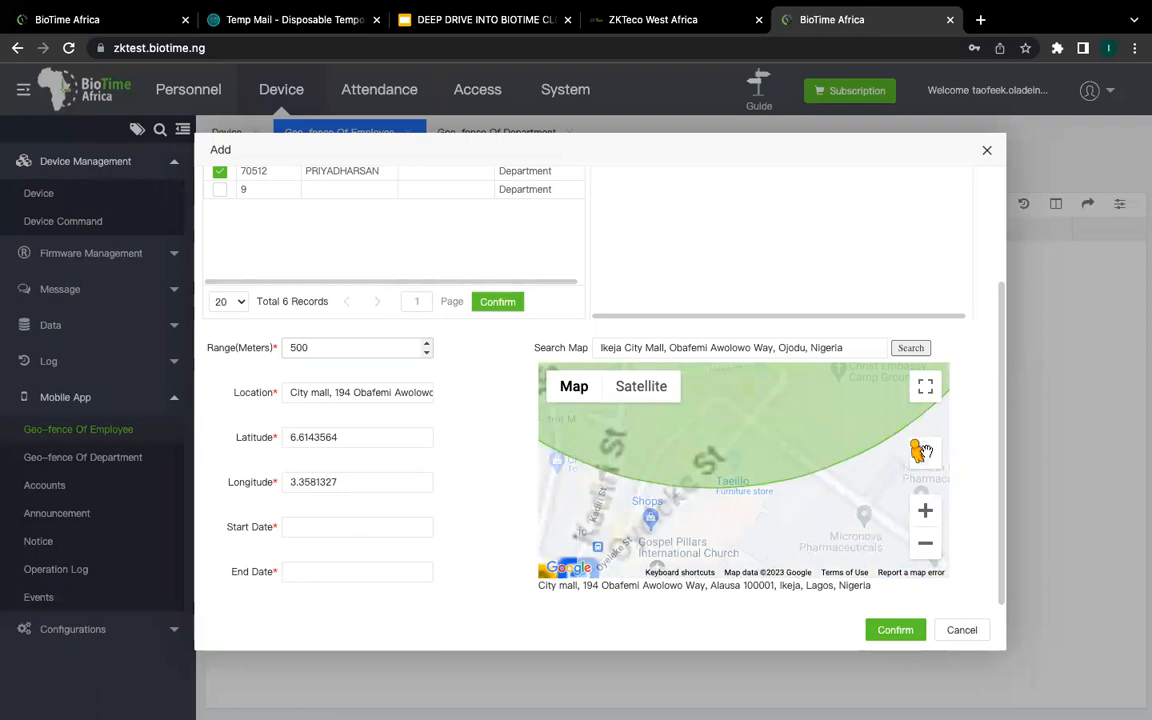
{"action": "scroll", "coordinate": [858, 446], "scroll_direction": "up", "scroll_amount": 2}
{"action": "scroll", "coordinate": [858, 446], "scroll_direction": "down", "scroll_amount": 2}
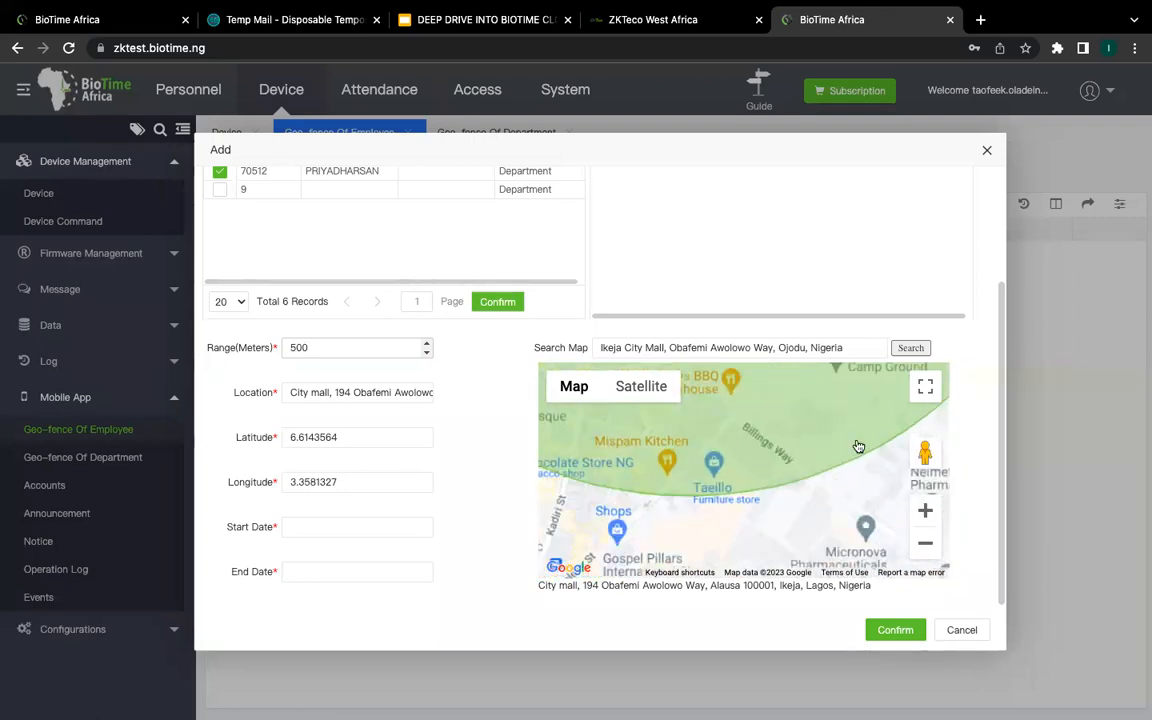
{"action": "scroll", "coordinate": [856, 440], "scroll_direction": "down", "scroll_amount": 4}
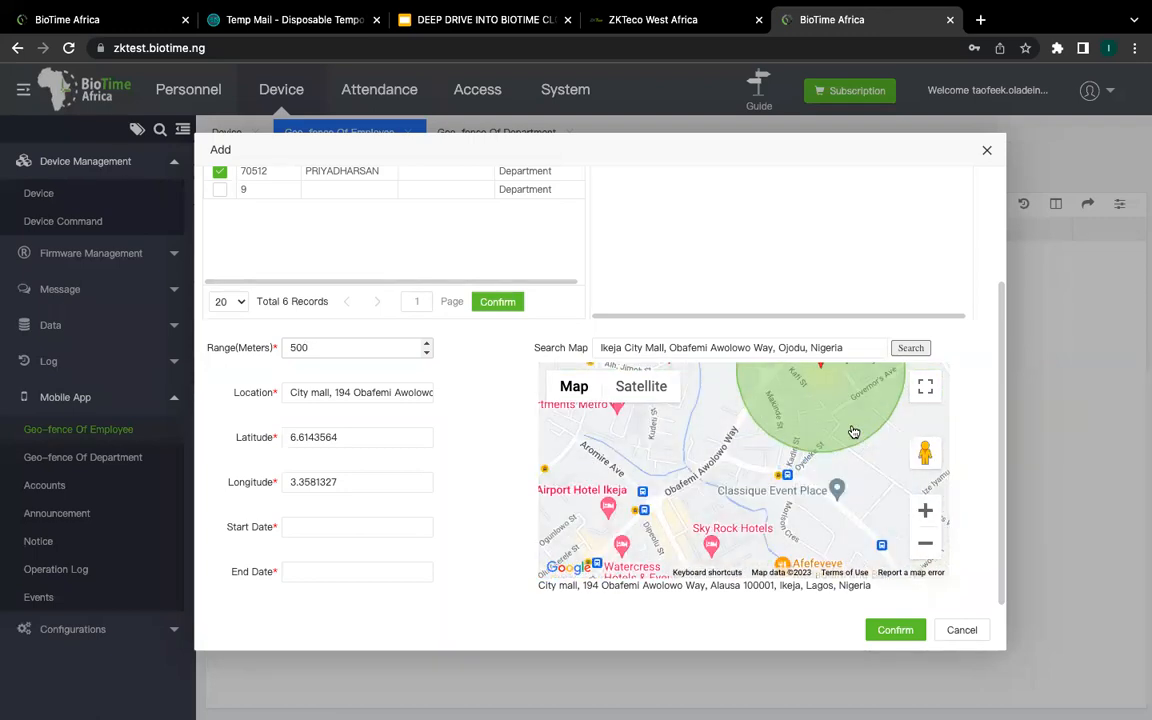
{"action": "scroll", "coordinate": [855, 432], "scroll_direction": "down", "scroll_amount": 1}
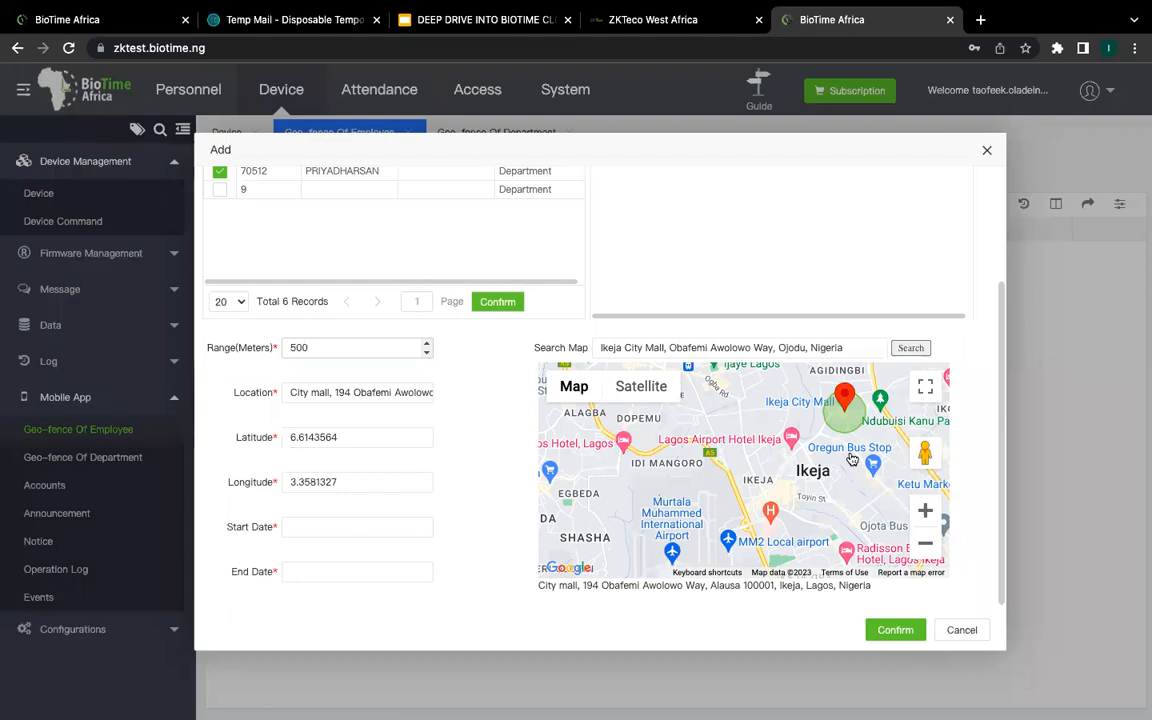
Step: Set the geo-fence end date to 2023-01-10, then cancel the new geo-fence unsaved
{"action": "left_click", "coordinate": [347, 524]}
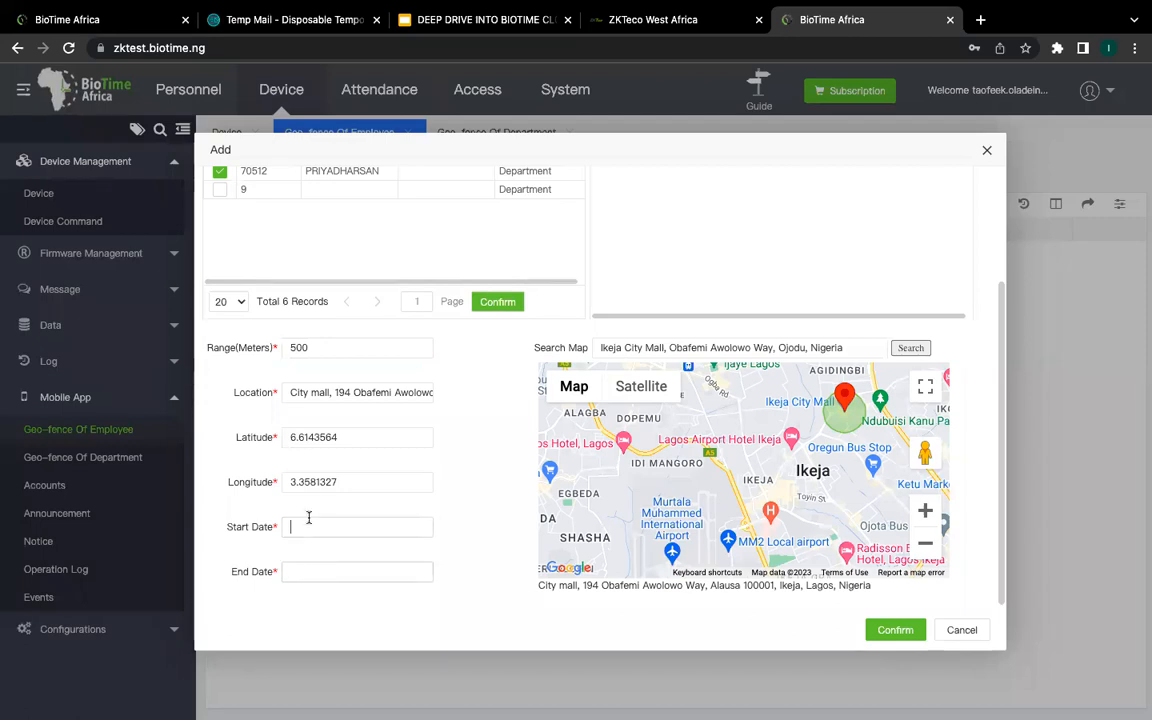
{"action": "left_click", "coordinate": [311, 576]}
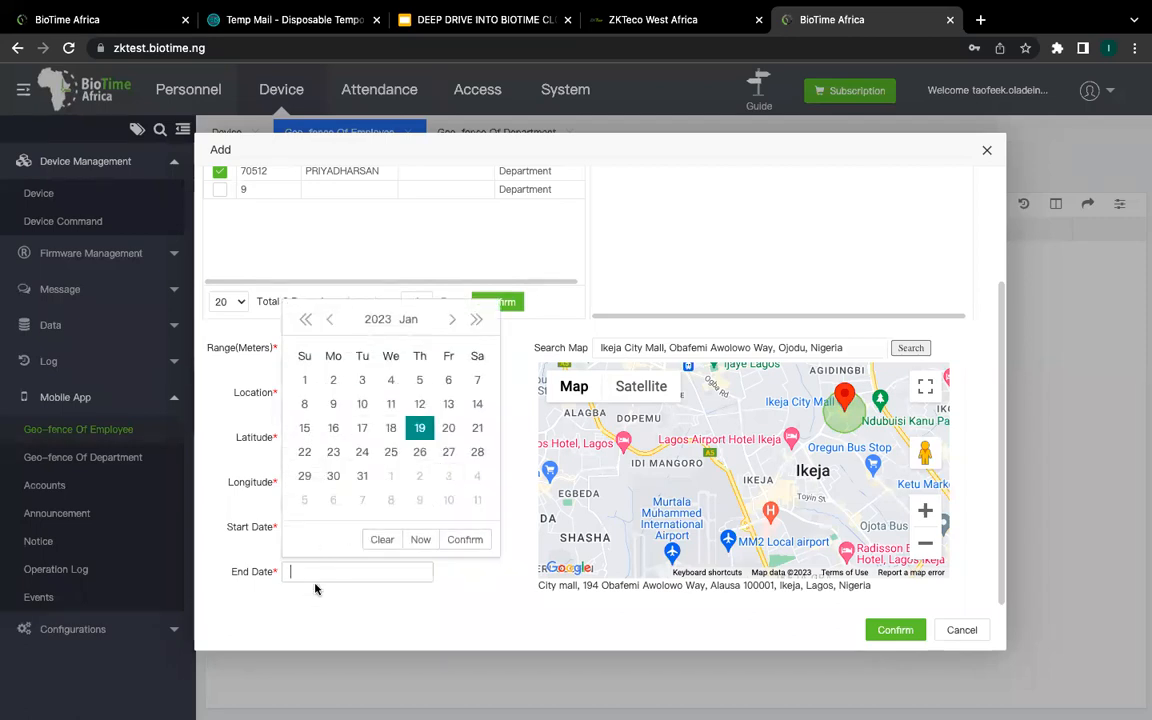
{"action": "left_click", "coordinate": [362, 403]}
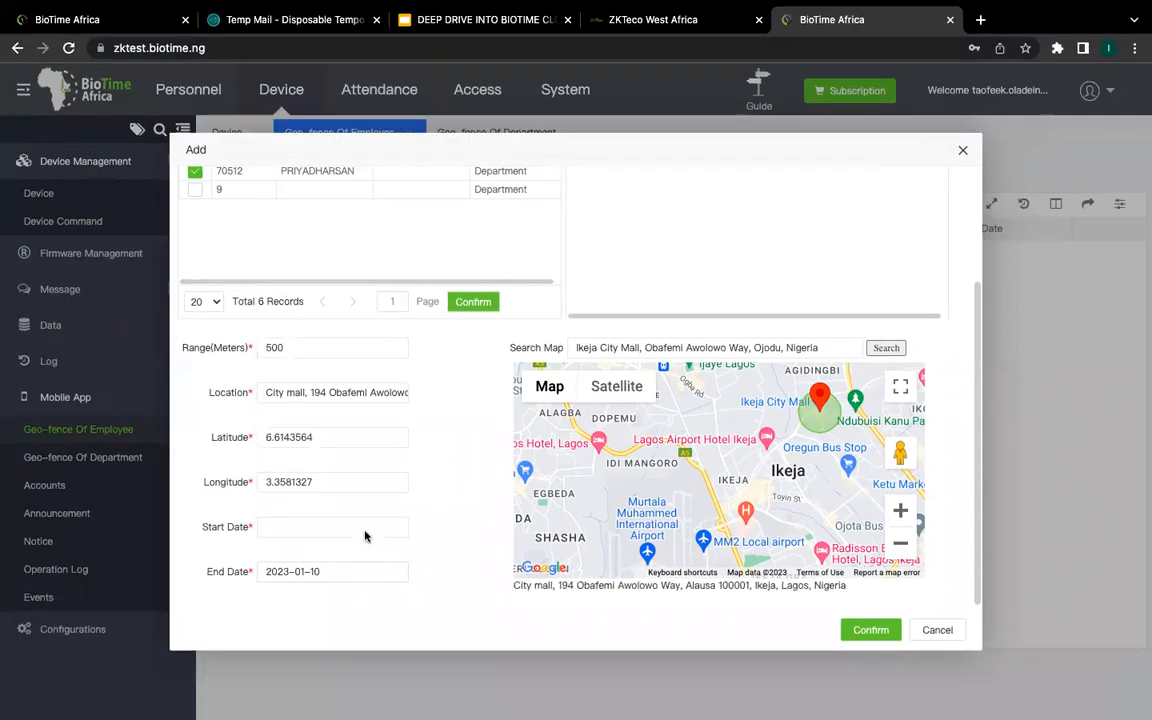
{"action": "left_click", "coordinate": [363, 524]}
{"action": "left_click", "coordinate": [942, 630]}
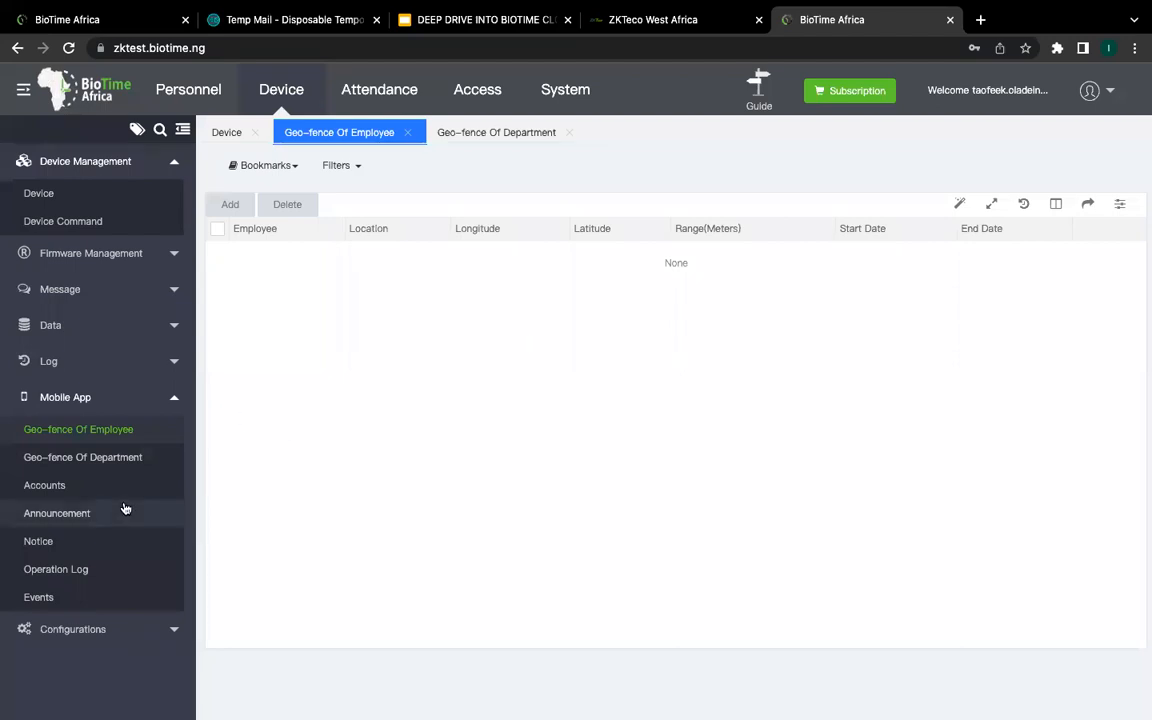
Step: View the department geo-fence list, collapse Mobile App, and open Attendance Global Rule settings
{"action": "left_click", "coordinate": [138, 457]}
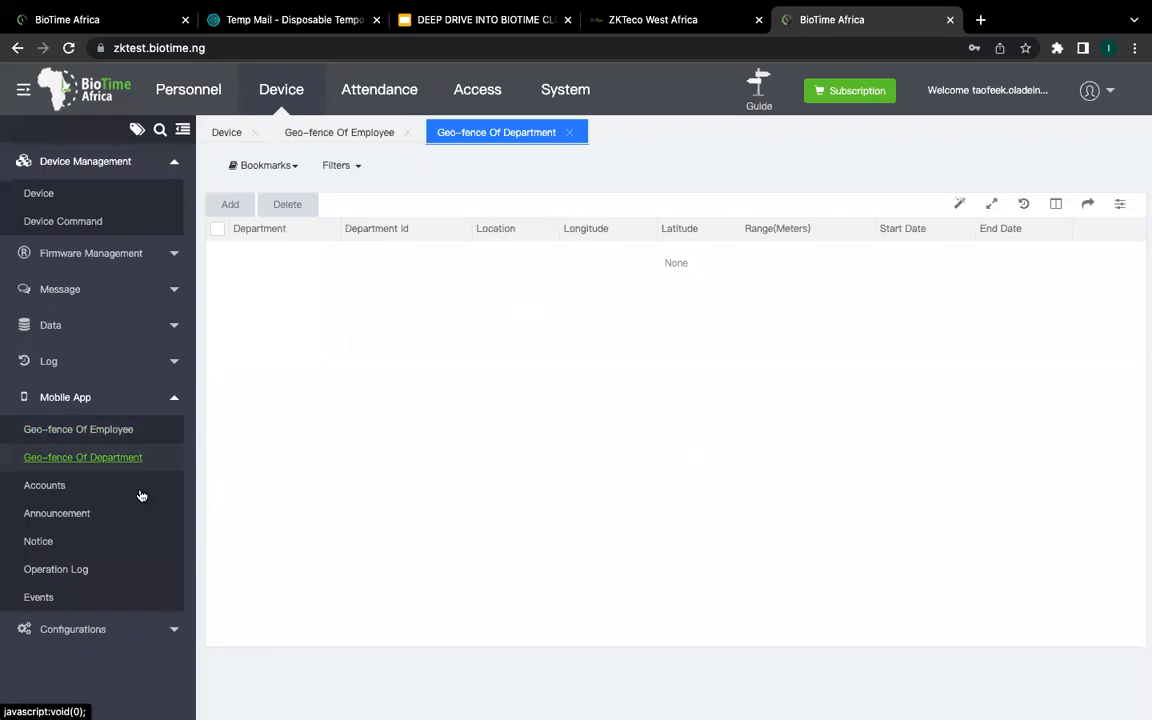
{"action": "left_click", "coordinate": [173, 400]}
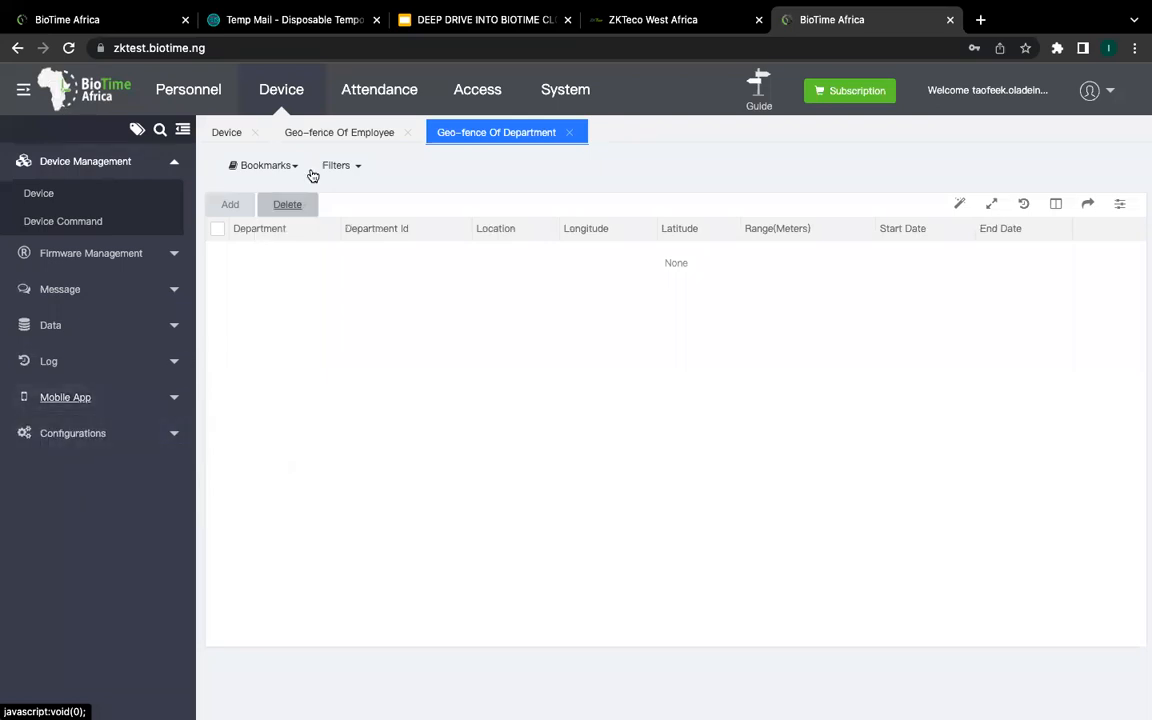
{"action": "left_click", "coordinate": [378, 90]}
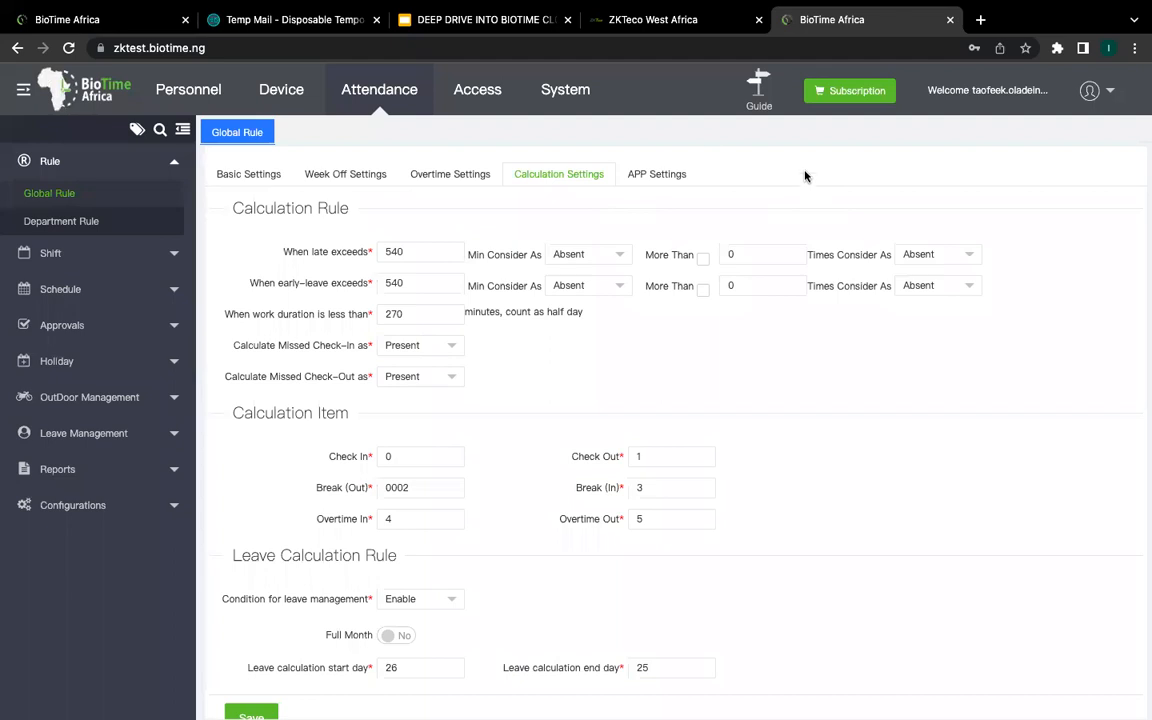
Step: Visit Department Rule, return to Global Rule keeping excess late minutes as Absent, and expand Shift
{"action": "left_click", "coordinate": [165, 196]}
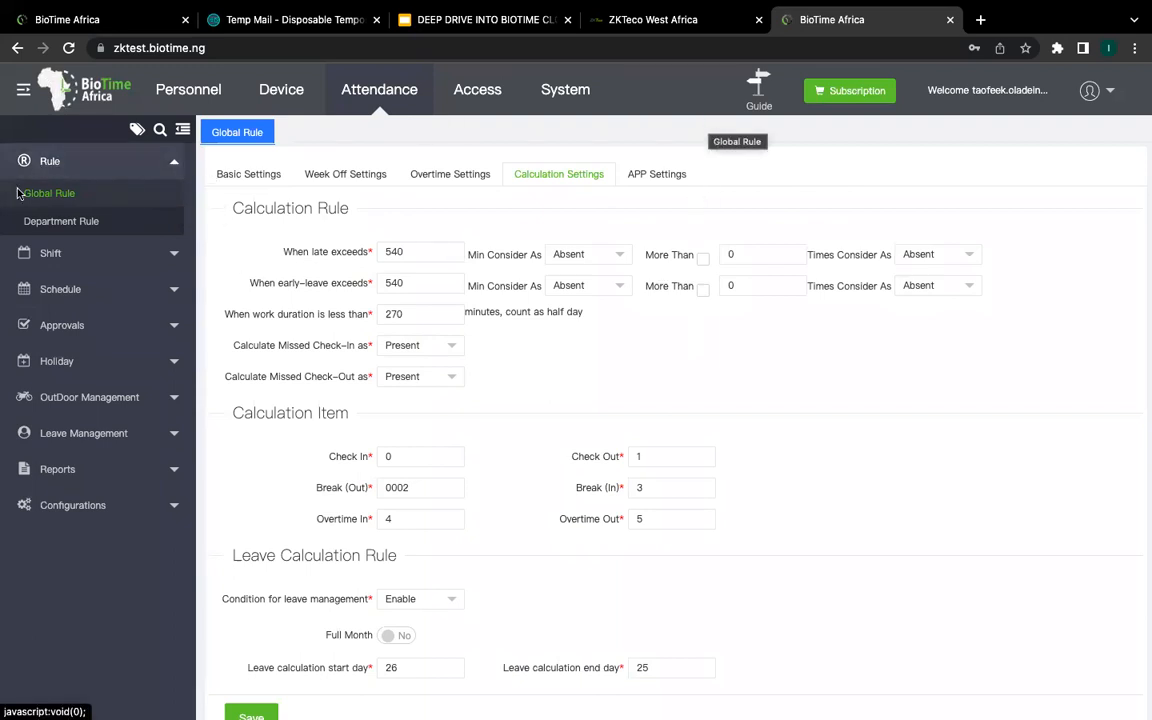
{"action": "left_click", "coordinate": [88, 221]}
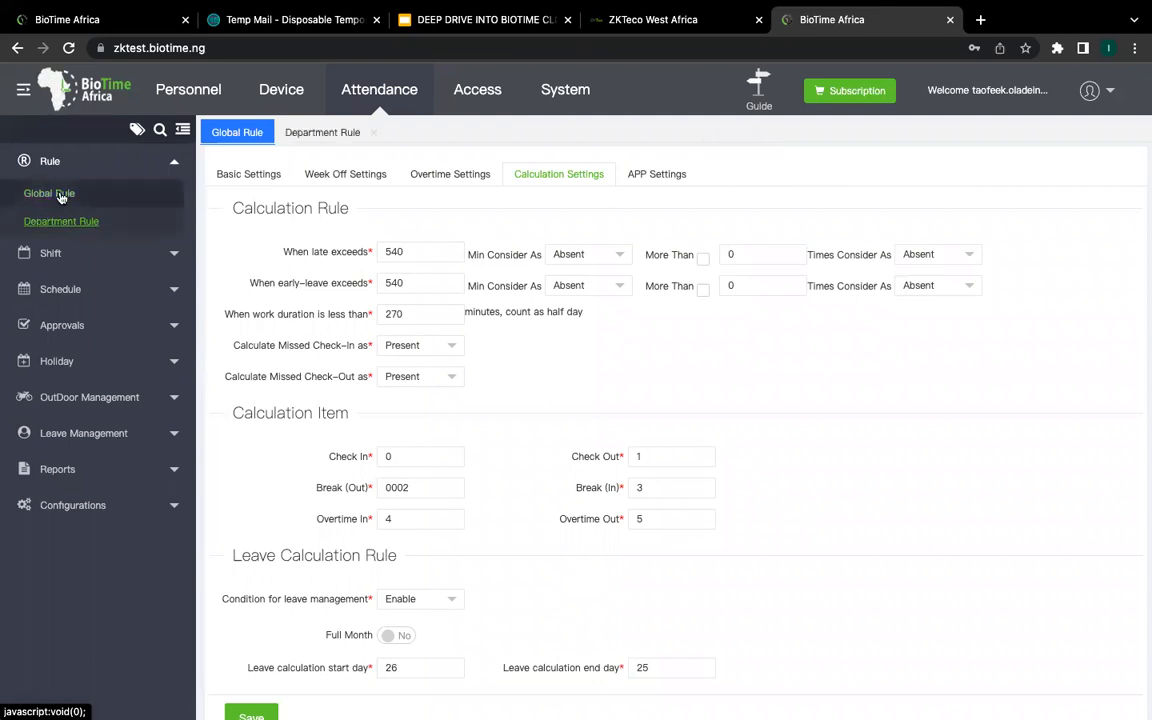
{"action": "left_click", "coordinate": [61, 195]}
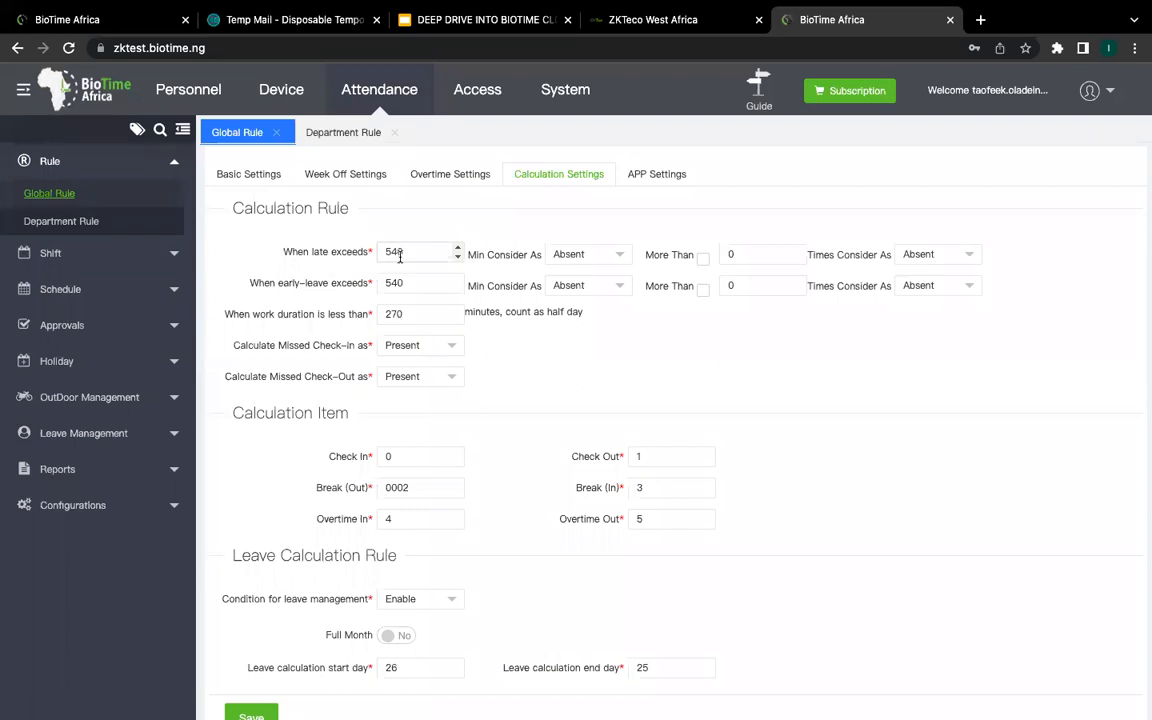
{"action": "left_click", "coordinate": [570, 256]}
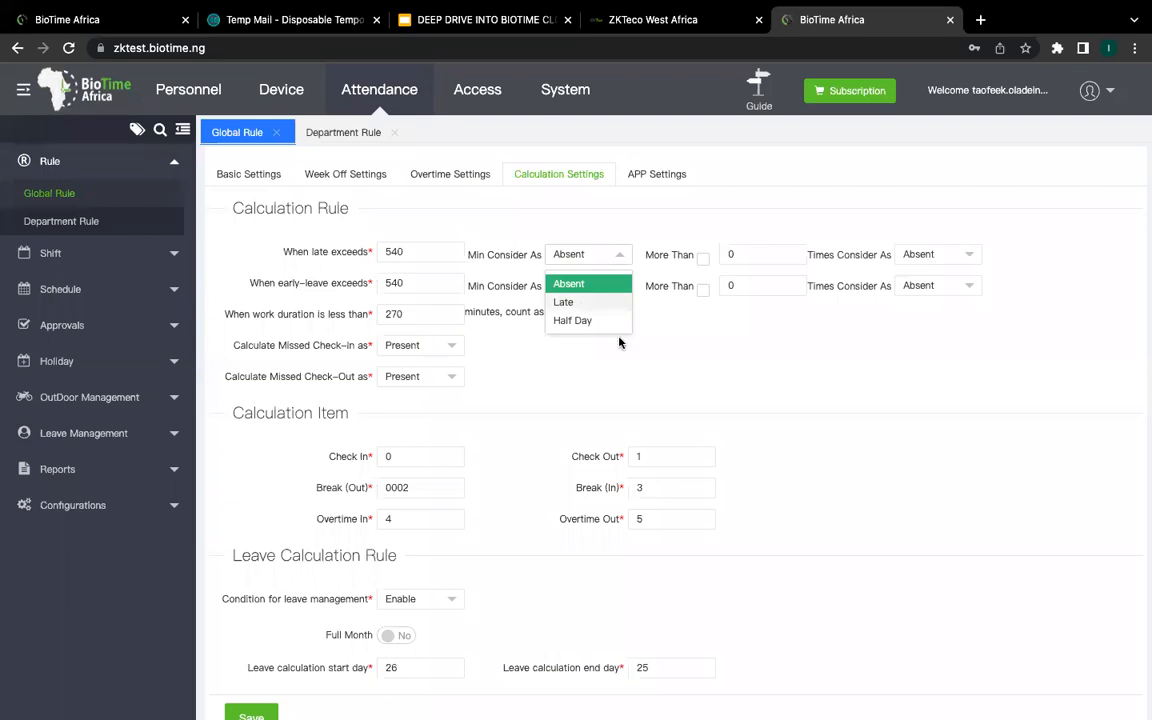
{"action": "left_click", "coordinate": [662, 363]}
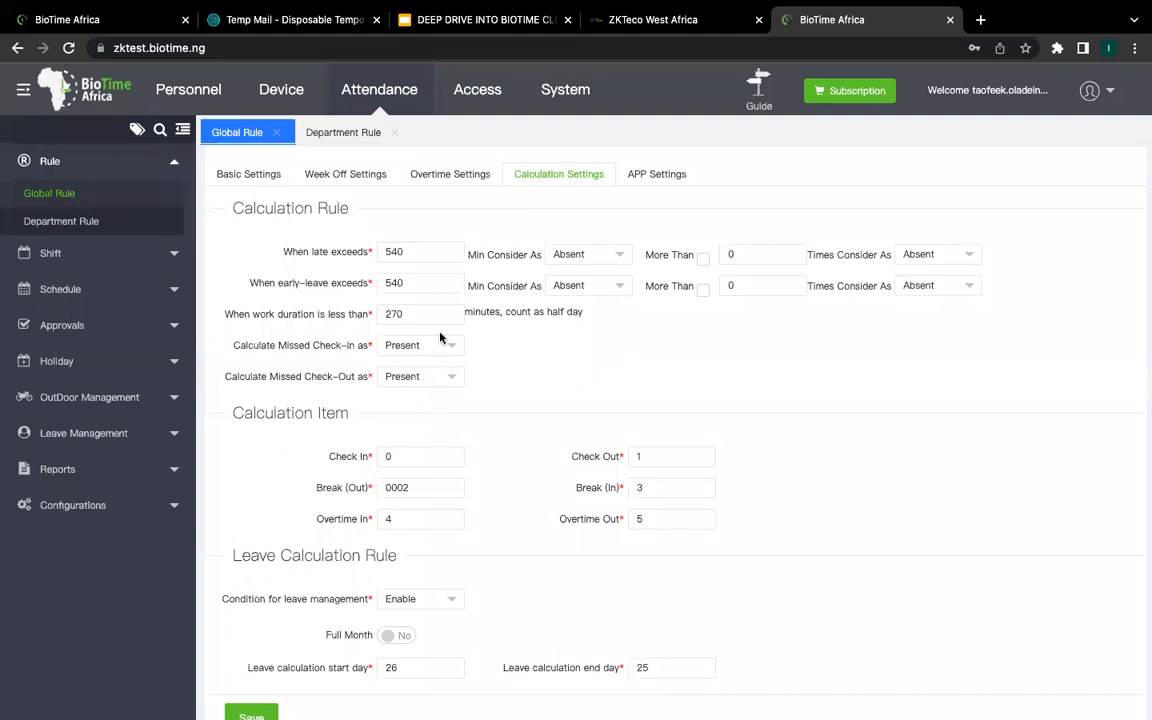
{"action": "left_click", "coordinate": [172, 258]}
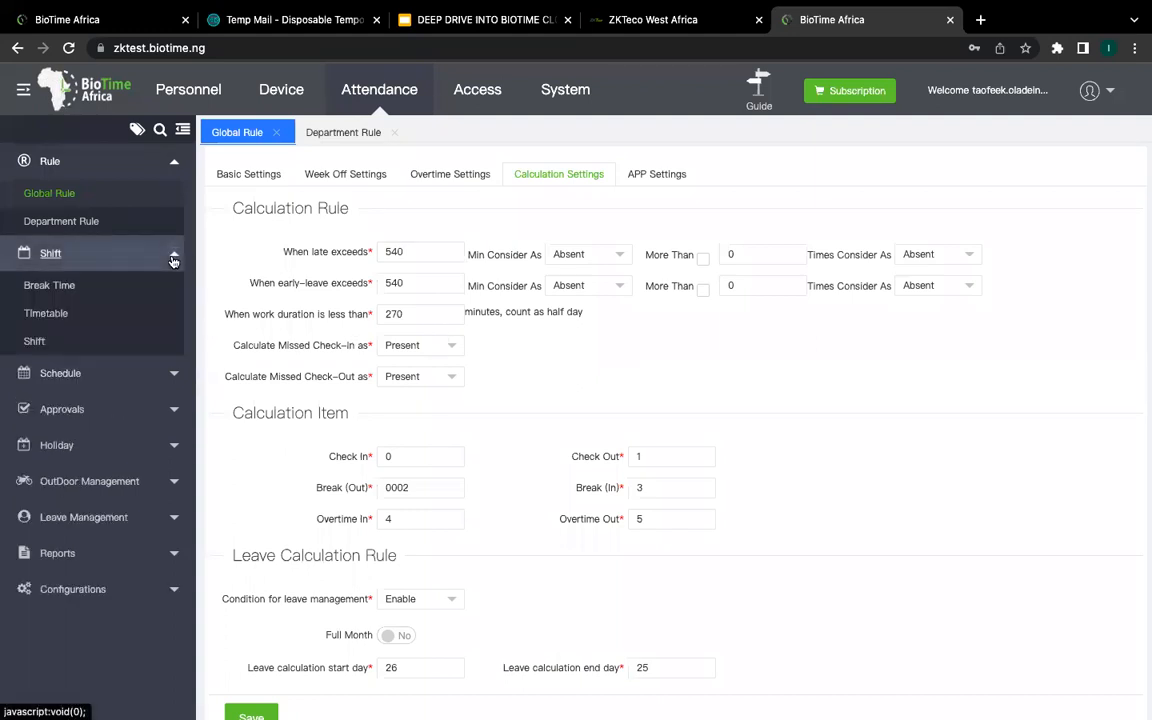
Step: Open the Timetable list, start a normal timetable leaving check-in at 09:00:00, then cancel it
{"action": "left_click", "coordinate": [66, 316]}
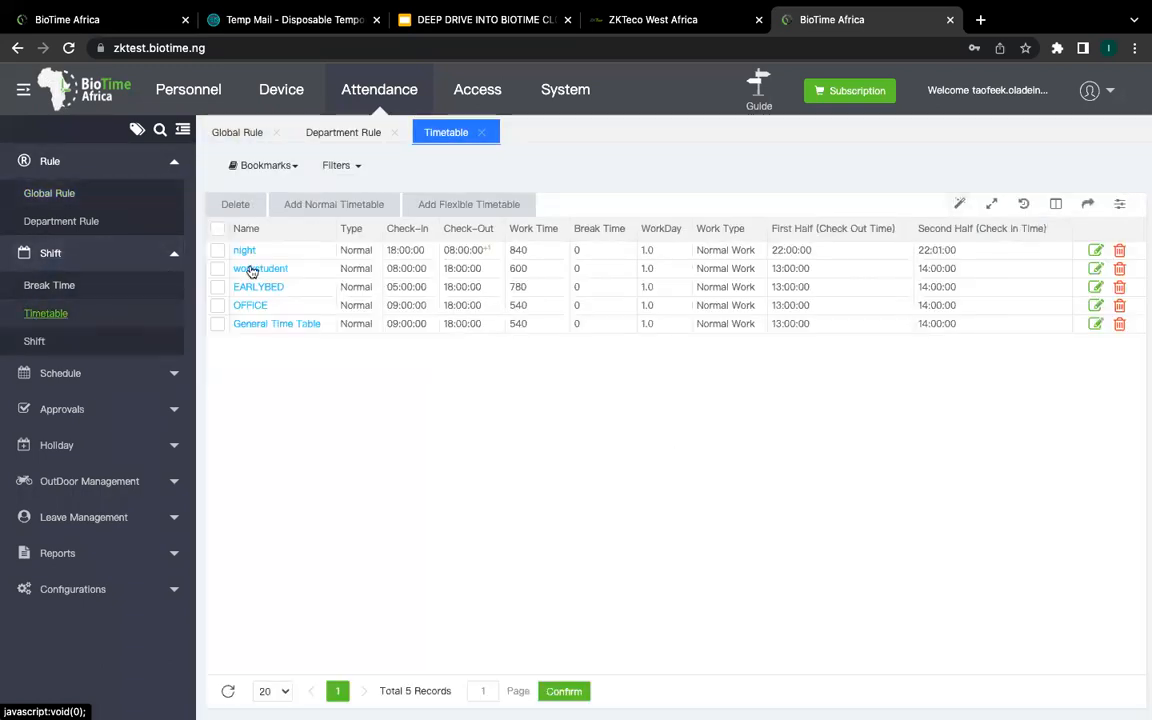
{"action": "left_click", "coordinate": [325, 210]}
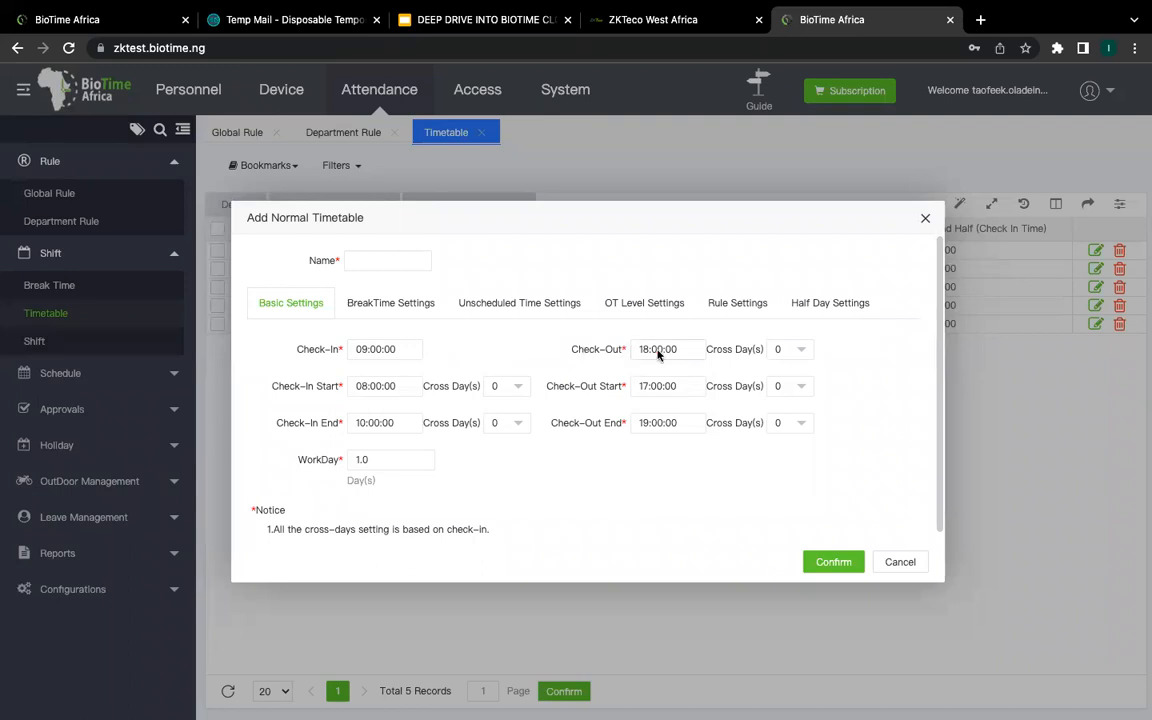
{"action": "left_click", "coordinate": [370, 349]}
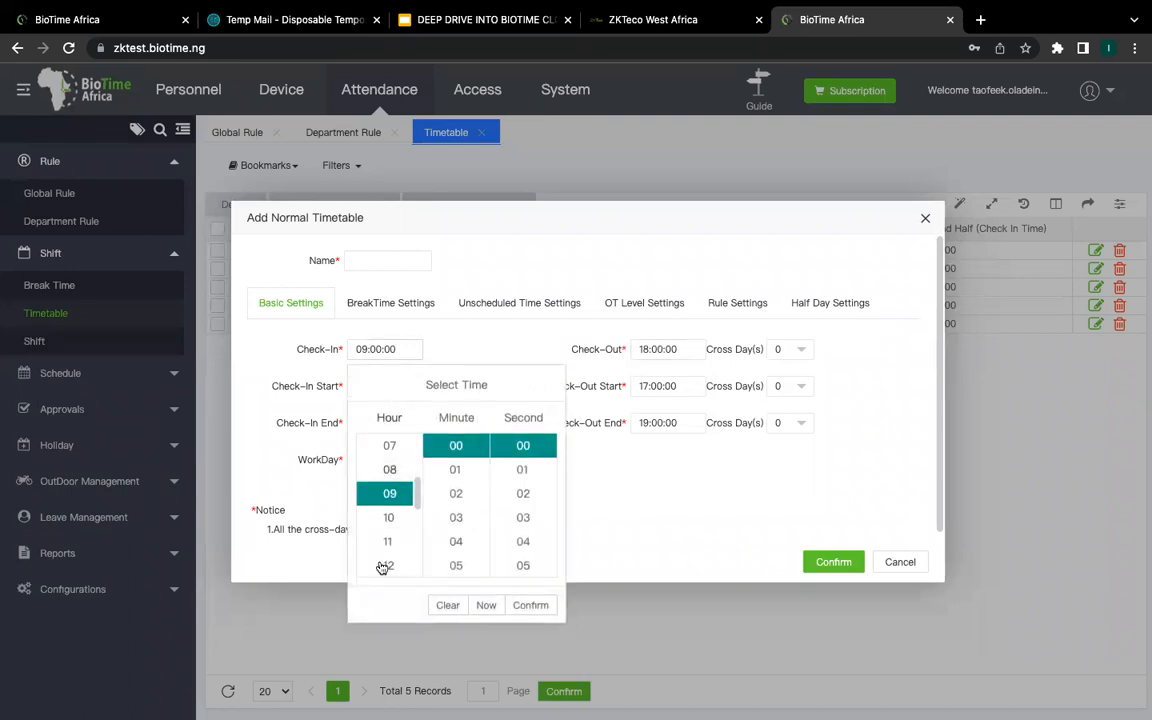
{"action": "scroll", "coordinate": [396, 540], "scroll_direction": "up", "scroll_amount": 2}
{"action": "scroll", "coordinate": [394, 530], "scroll_direction": "down", "scroll_amount": 5}
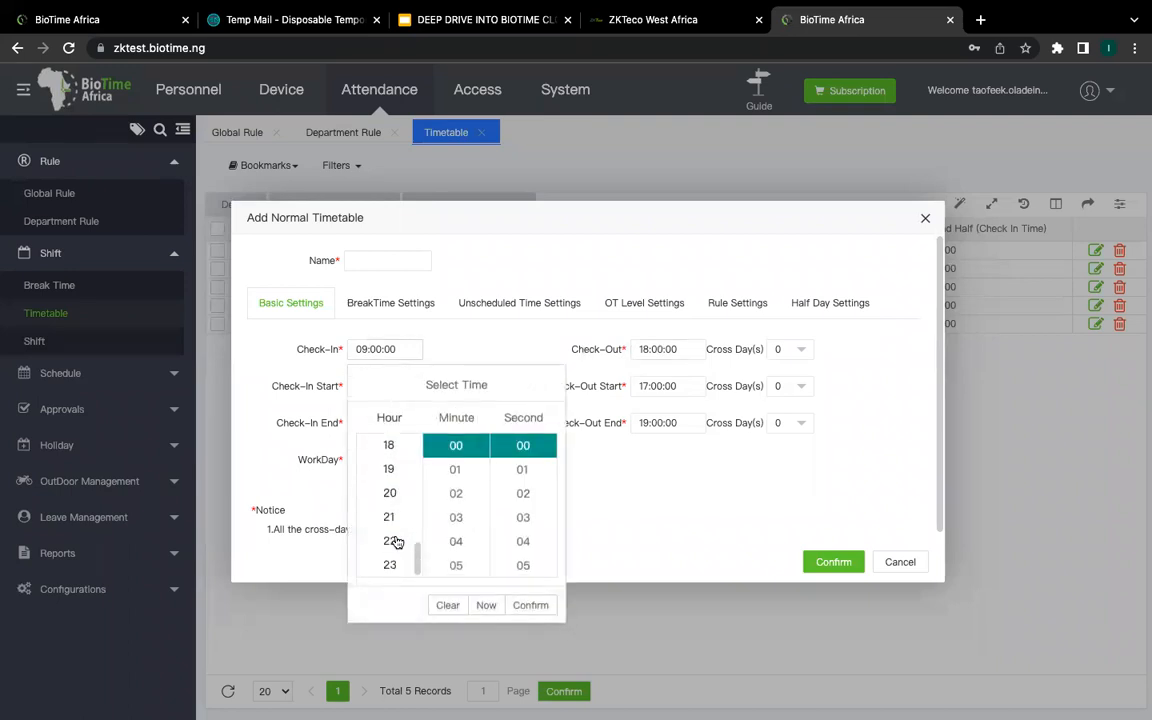
{"action": "scroll", "coordinate": [392, 517], "scroll_direction": "up", "scroll_amount": 5}
{"action": "scroll", "coordinate": [392, 517], "scroll_direction": "up", "scroll_amount": 1}
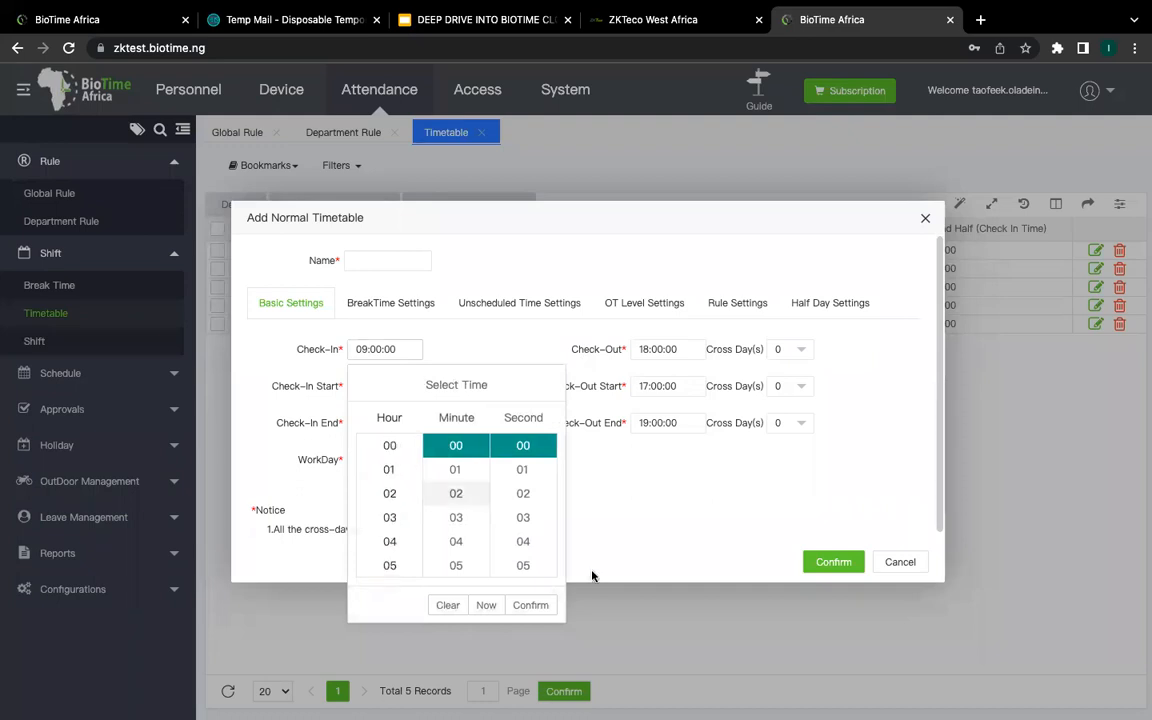
{"action": "left_click", "coordinate": [675, 525]}
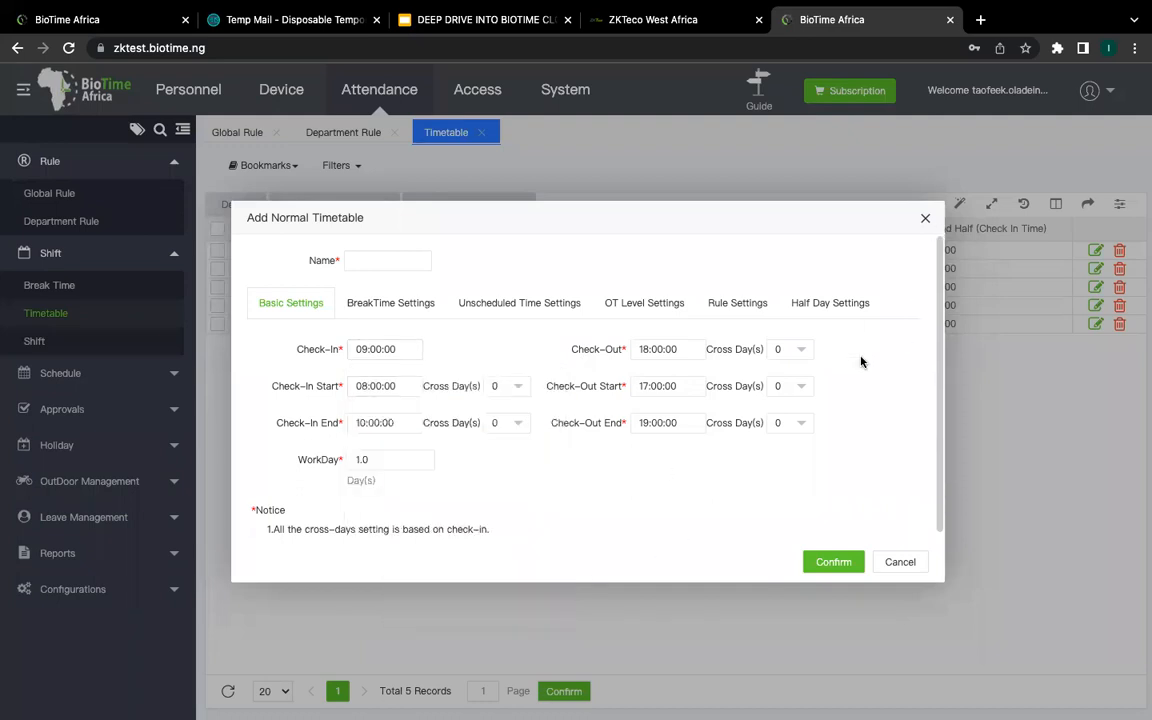
{"action": "left_click", "coordinate": [915, 562]}
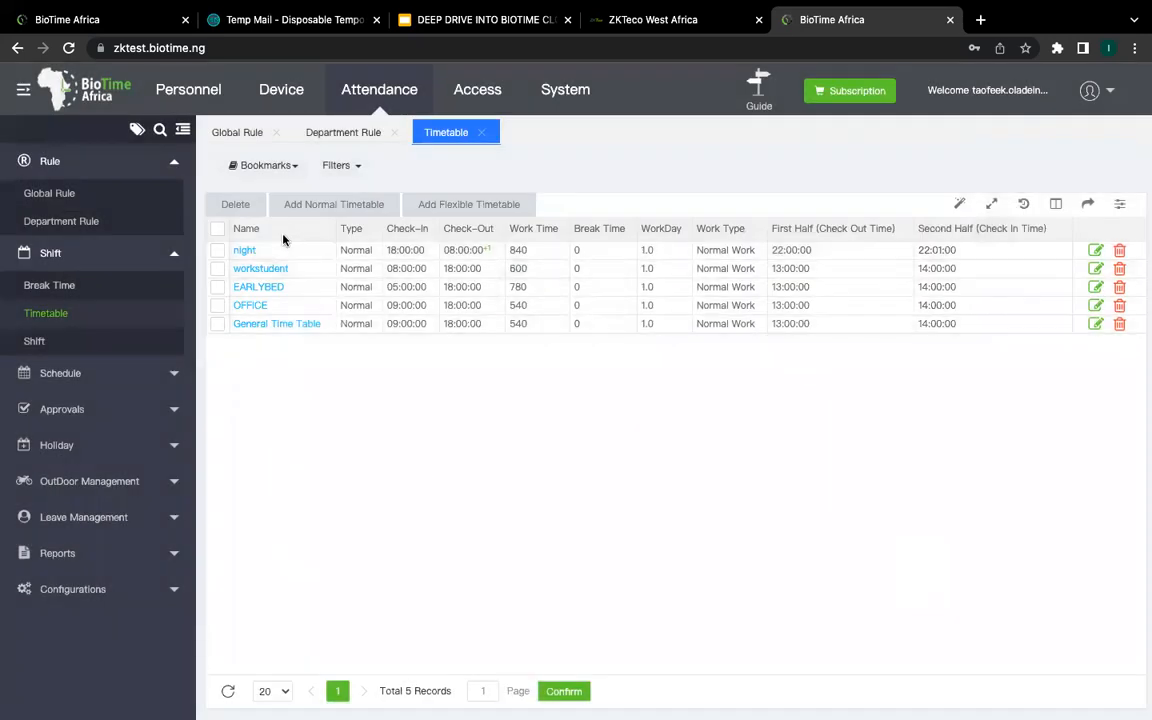
{"action": "left_click", "coordinate": [240, 250]}
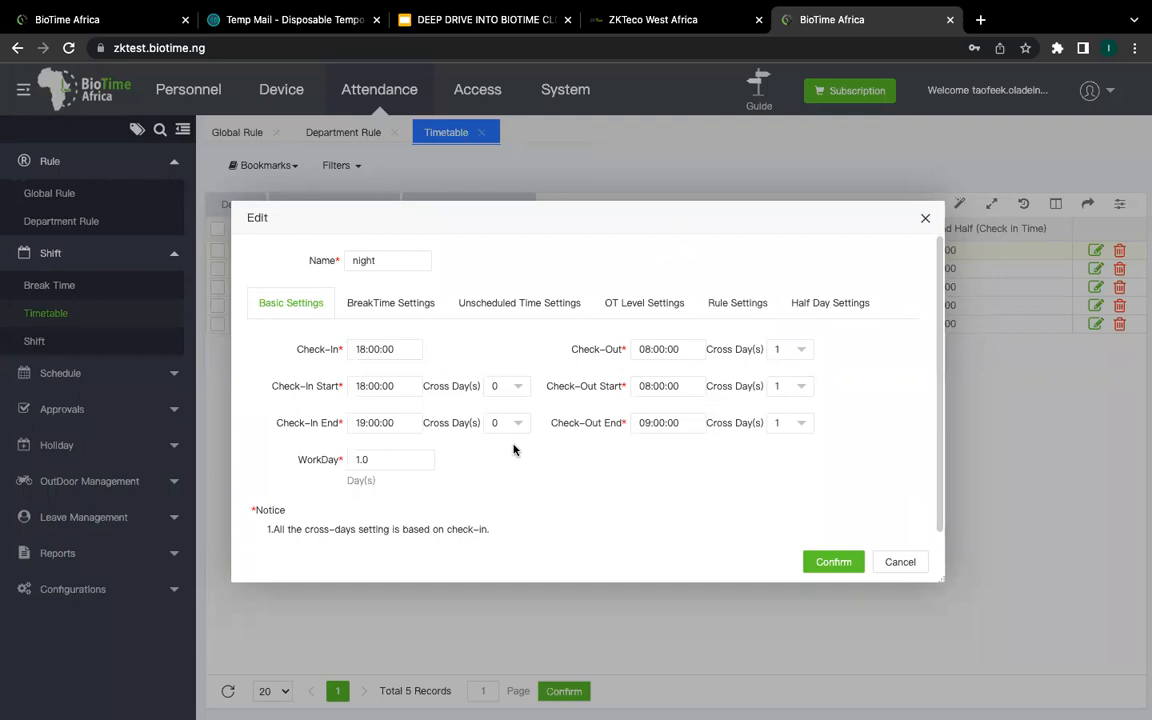
{"action": "left_click", "coordinate": [799, 354]}
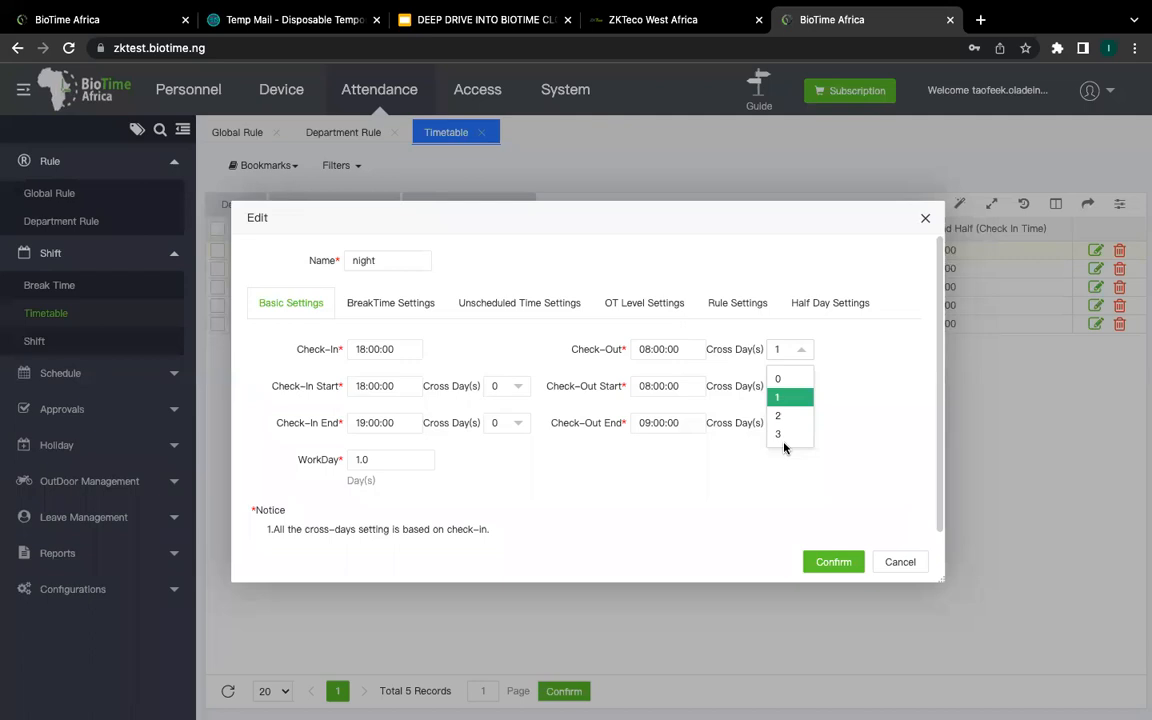
{"action": "left_click", "coordinate": [797, 397]}
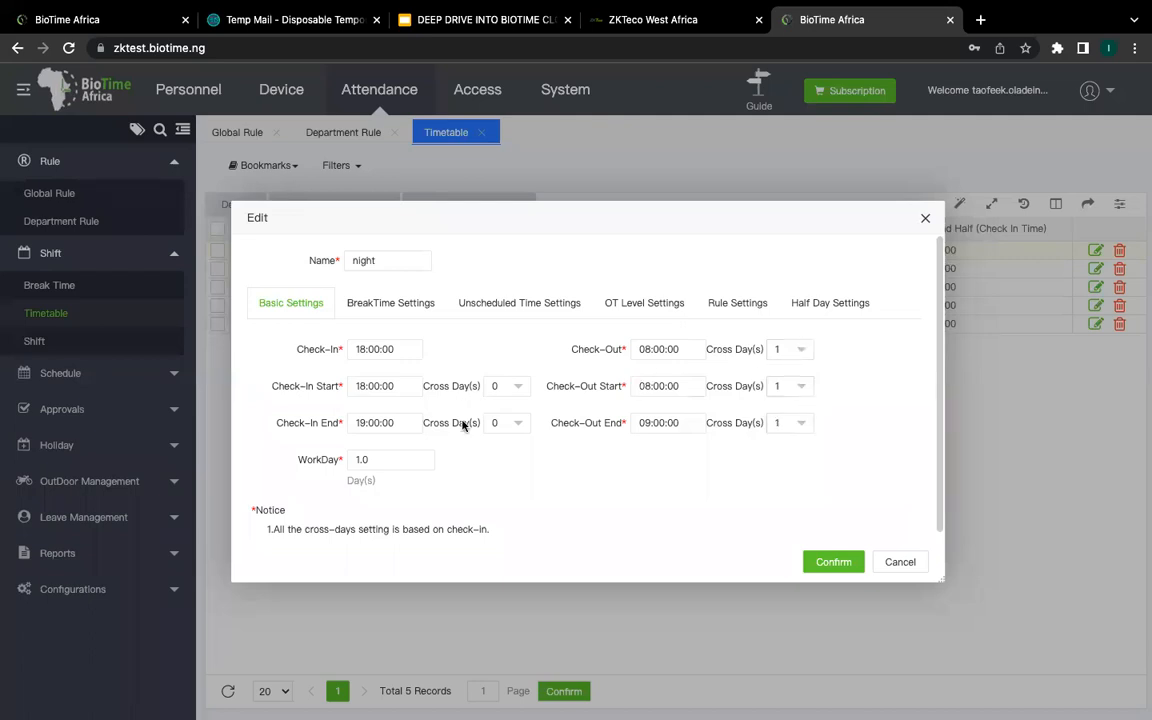
{"action": "left_click", "coordinate": [901, 564]}
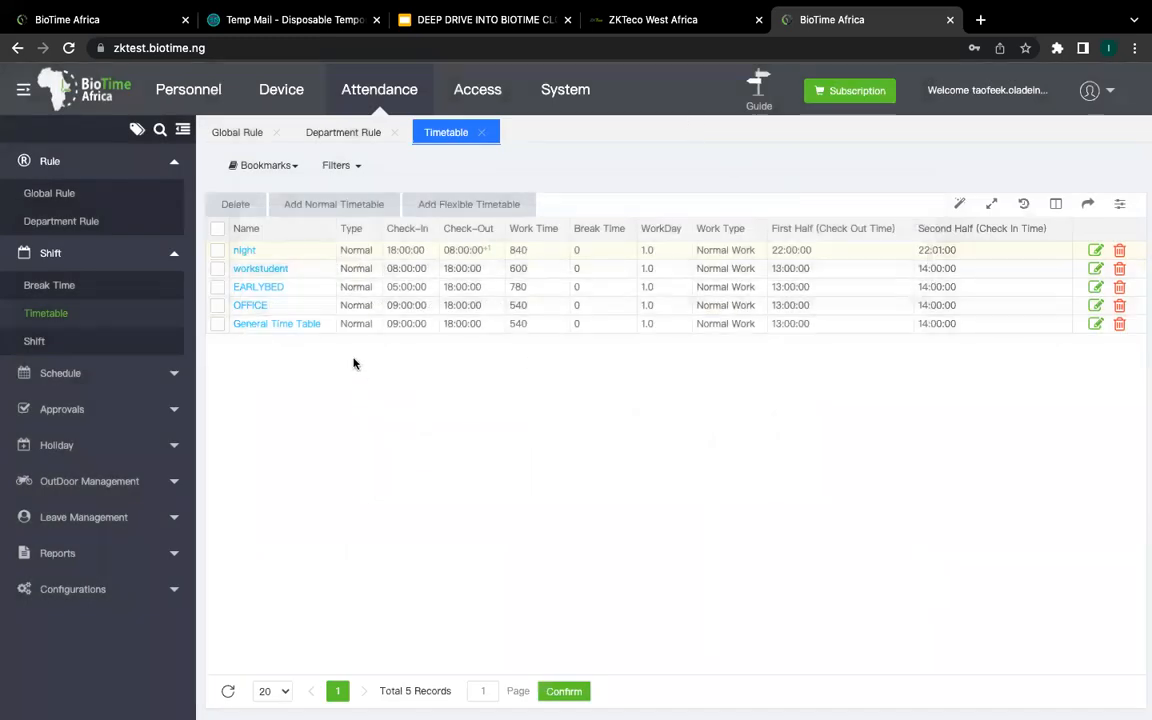
{"action": "mouse_move", "coordinate": [571, 5]}
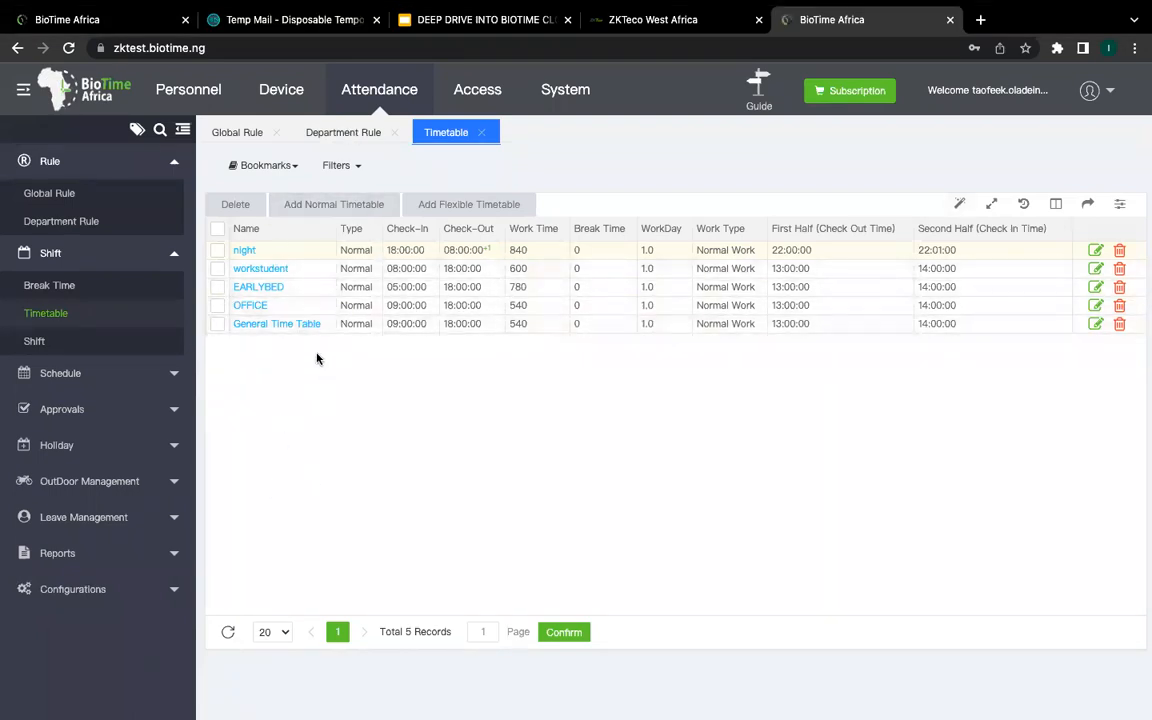
Step: Show the Shift list of 4 shifts, close both Rule pages, and open the Add shift form
{"action": "left_click", "coordinate": [34, 342]}
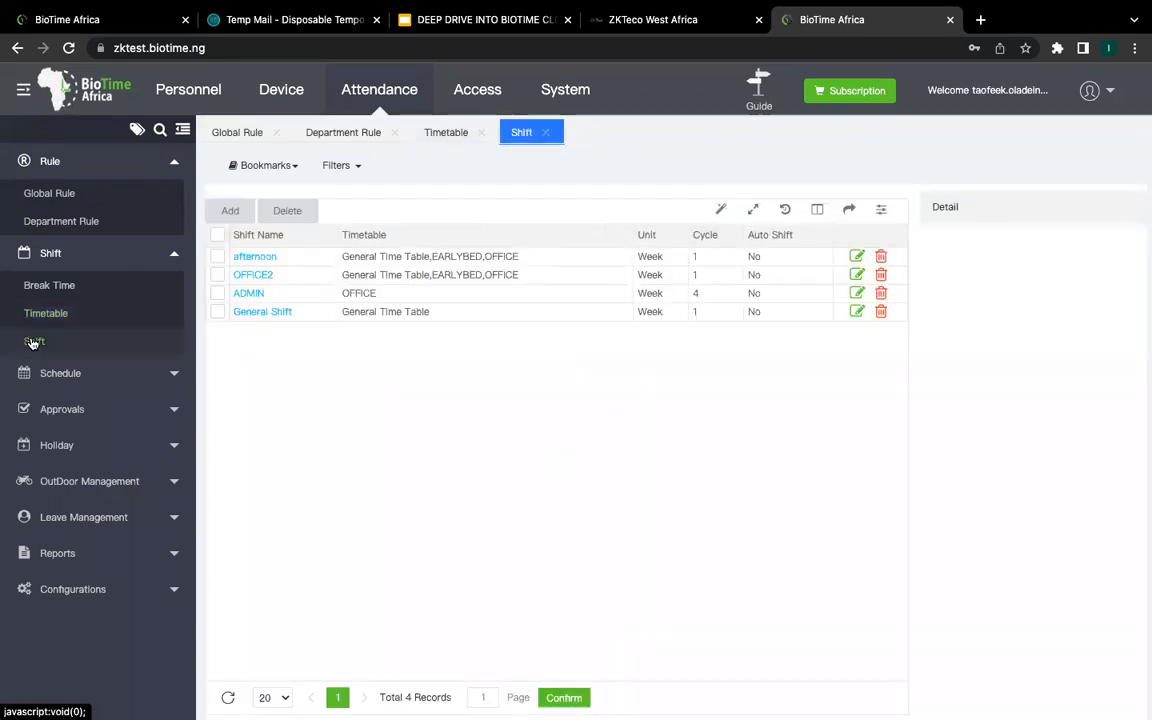
{"action": "left_click", "coordinate": [394, 132]}
{"action": "left_click", "coordinate": [275, 132]}
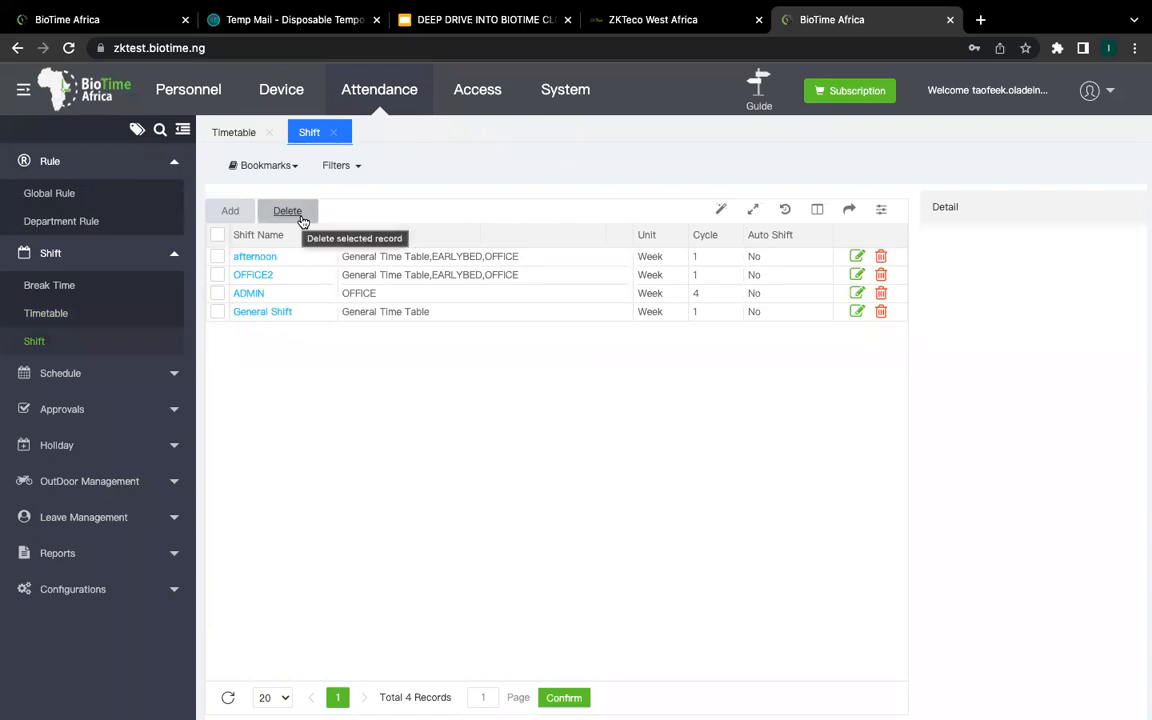
{"action": "left_click", "coordinate": [232, 213]}
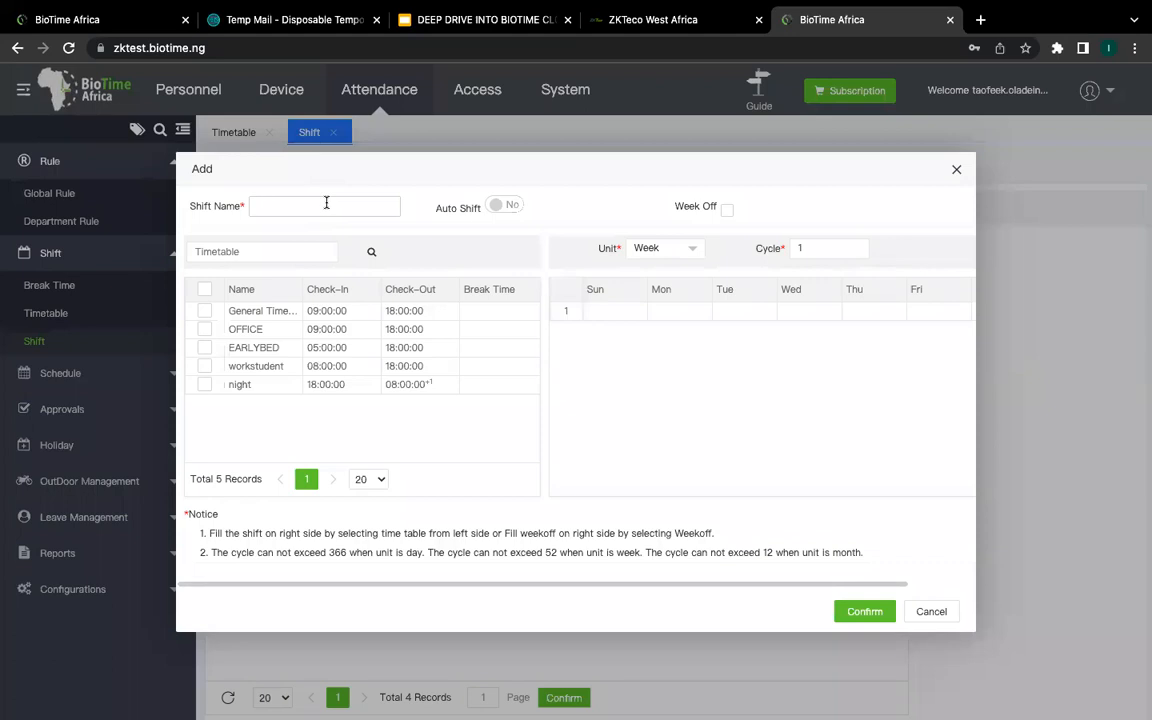
Step: Select General Time Table and place it on Monday through Friday of the weekly cycle
{"action": "left_click", "coordinate": [326, 203]}
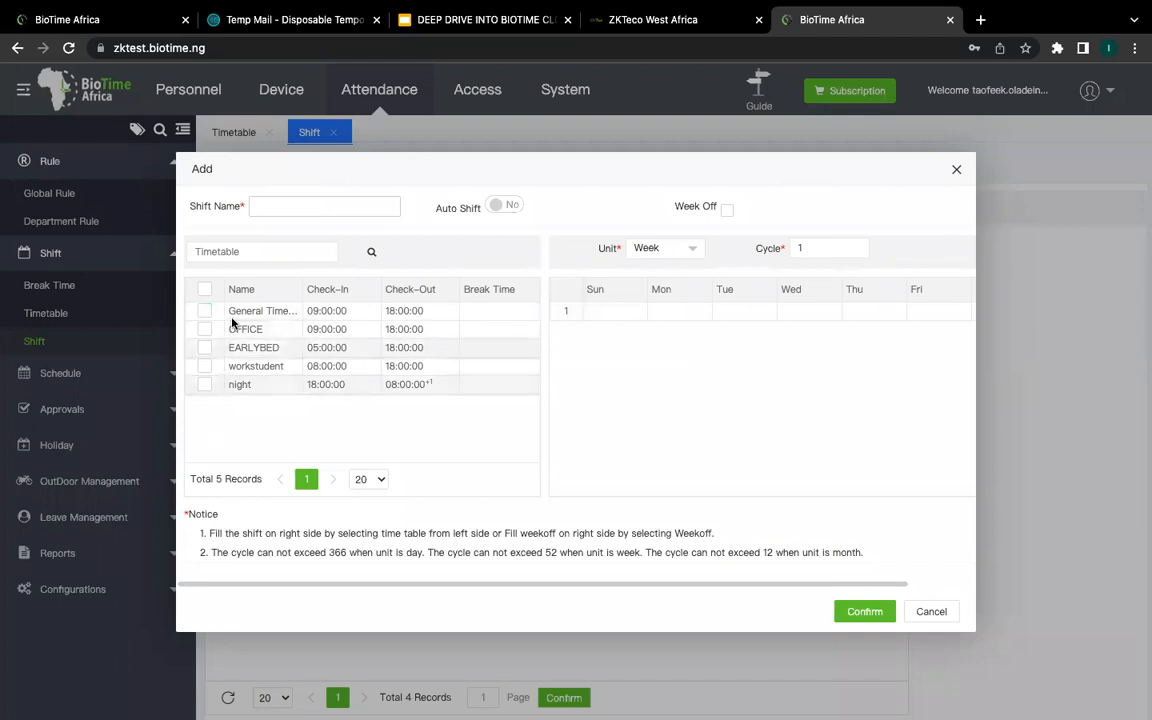
{"action": "left_click", "coordinate": [205, 312]}
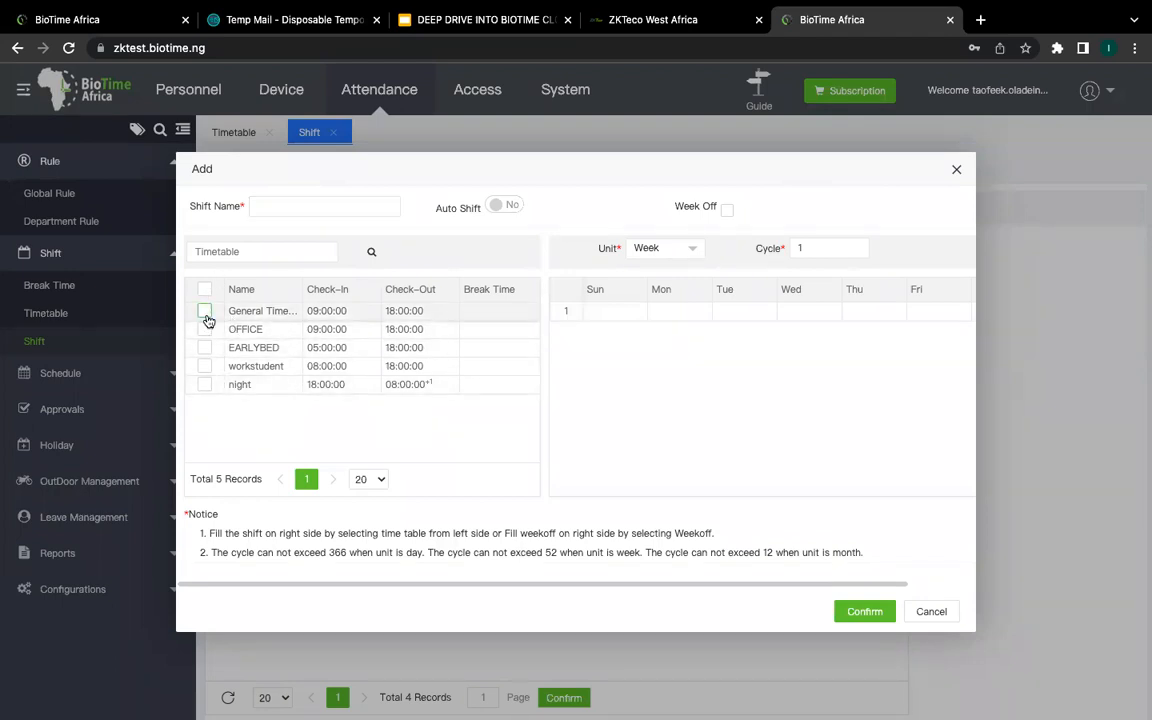
{"action": "left_click", "coordinate": [205, 312]}
{"action": "left_click", "coordinate": [669, 312]}
{"action": "left_click", "coordinate": [730, 311]}
{"action": "left_click", "coordinate": [806, 313]}
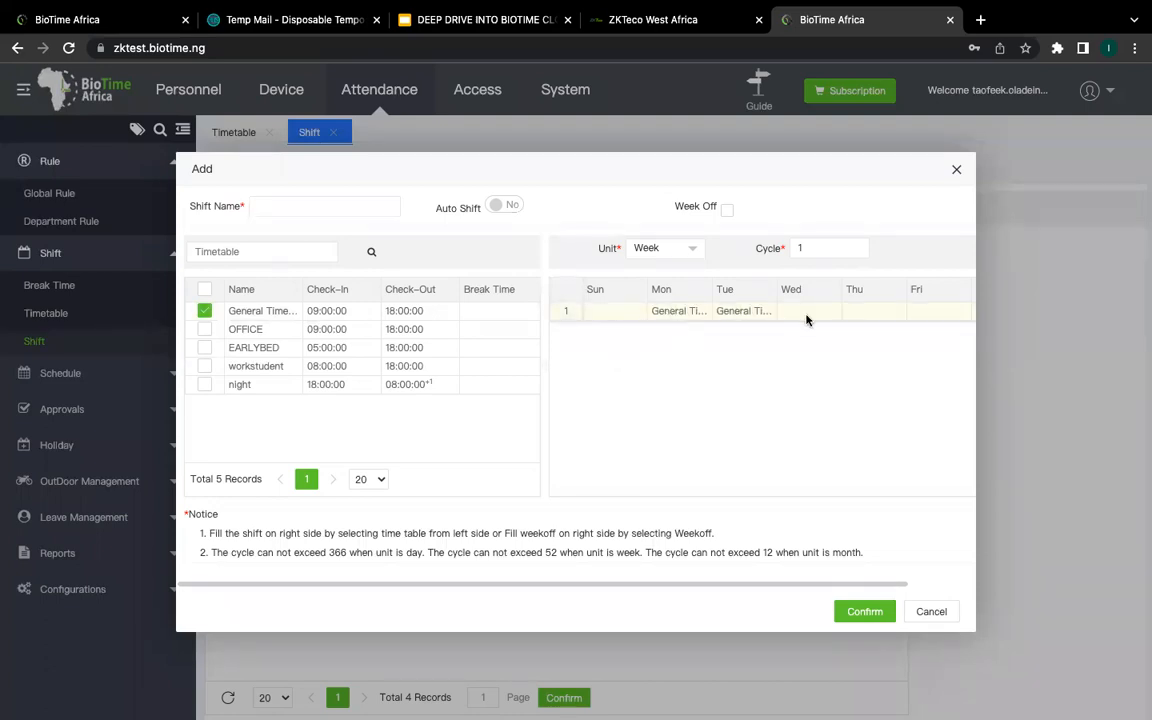
{"action": "left_click", "coordinate": [867, 312]}
{"action": "left_click", "coordinate": [908, 311]}
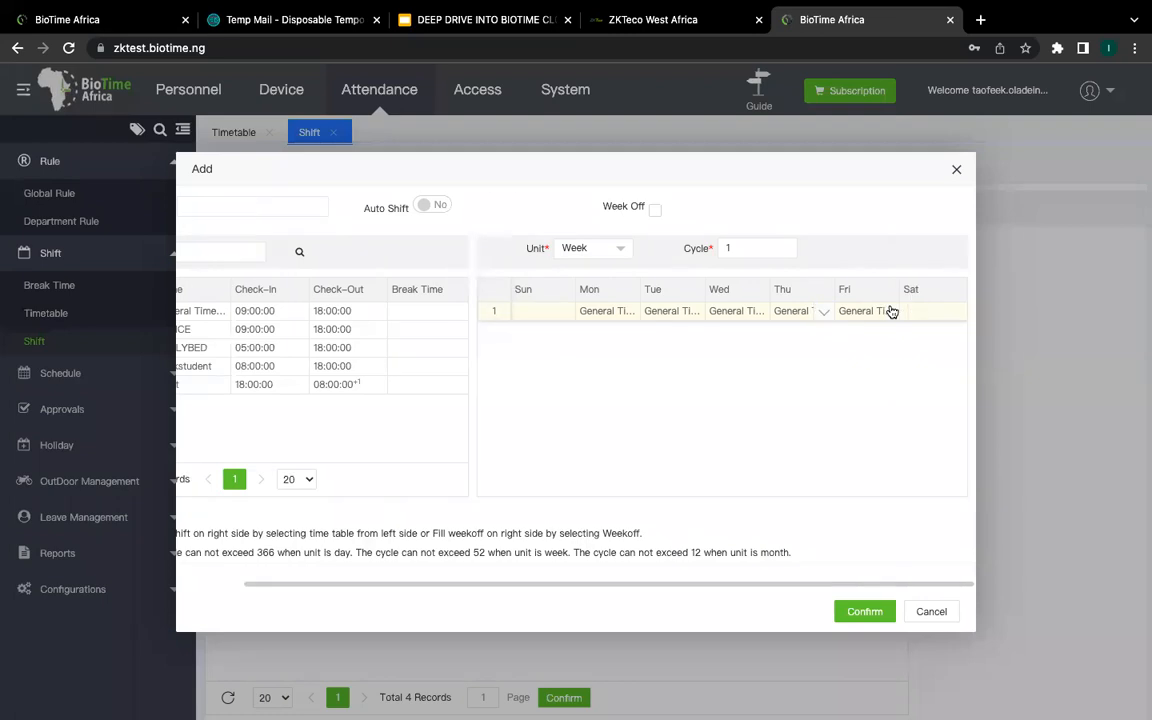
Step: Clear Sunday, Monday, Wednesday and Friday so only Tuesday and Thursday keep the timetable
{"action": "scroll", "coordinate": [654, 300], "scroll_direction": "left", "scroll_amount": 2}
{"action": "left_click", "coordinate": [632, 317]}
{"action": "left_click", "coordinate": [614, 313]}
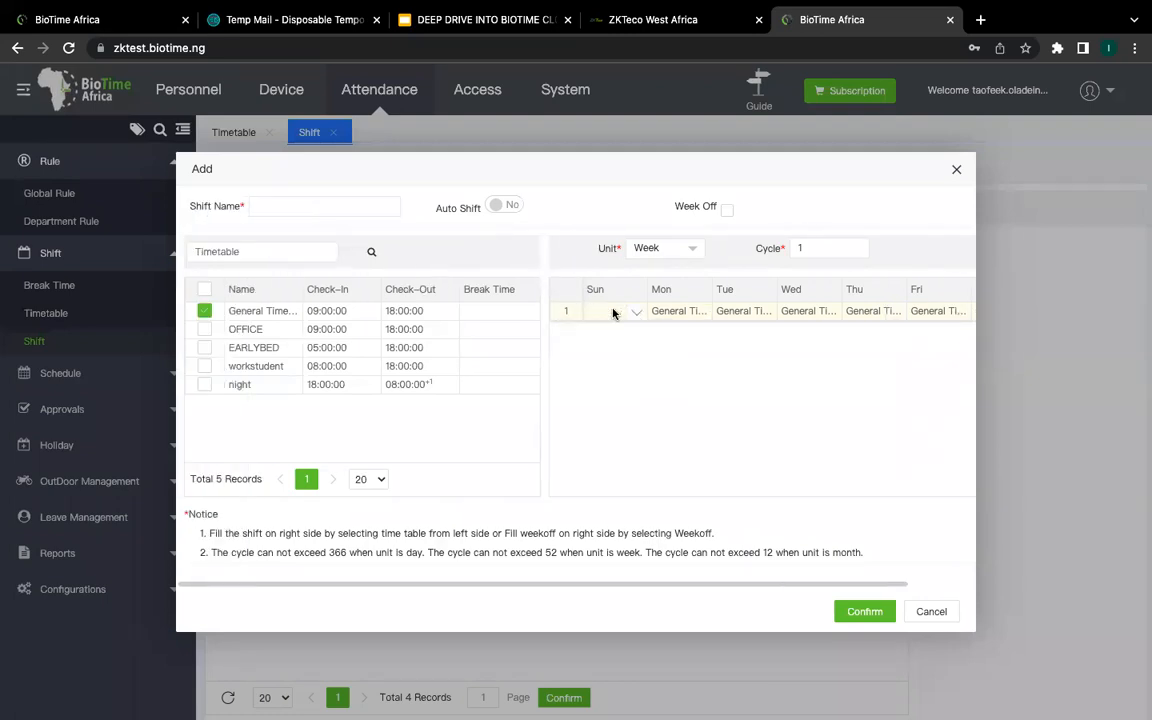
{"action": "left_click", "coordinate": [680, 311]}
{"action": "left_click", "coordinate": [749, 308]}
{"action": "left_click", "coordinate": [812, 311]}
{"action": "left_click", "coordinate": [930, 317]}
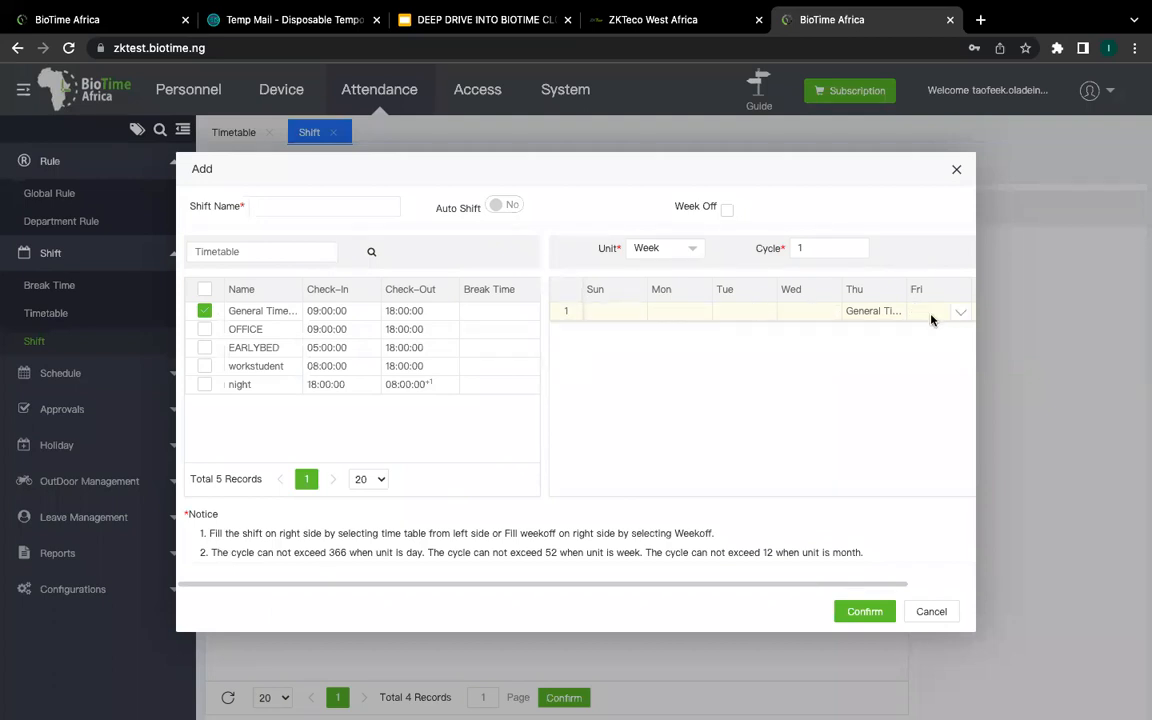
{"action": "left_click", "coordinate": [771, 311]}
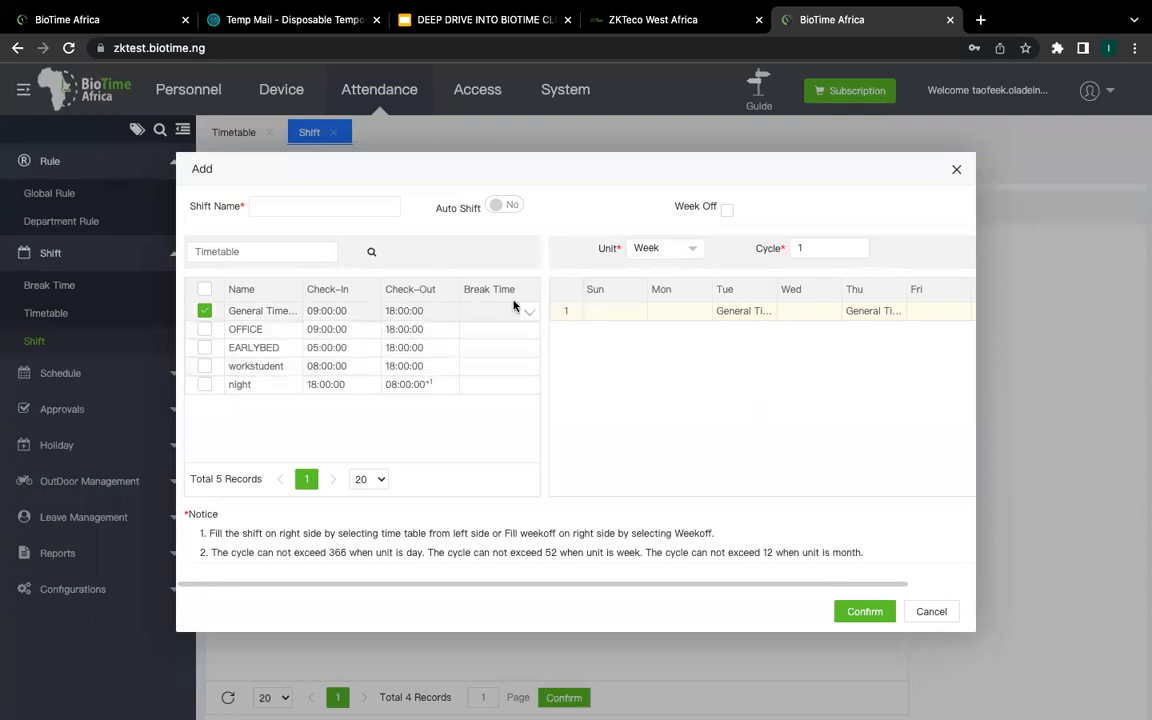
Step: Type a trial shift name 'mronin', trim it, then cancel the Add shift form
{"action": "left_click", "coordinate": [356, 204]}
{"action": "type", "text": "mronin"}
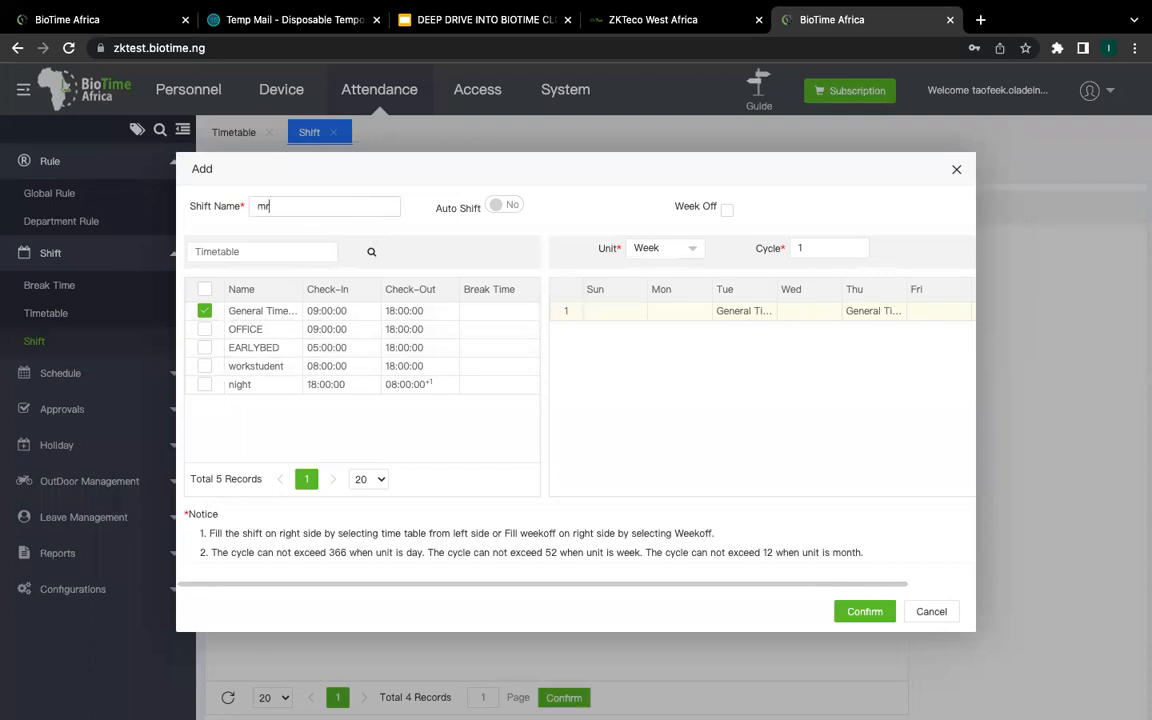
{"action": "key", "text": "BackSpace"}
{"action": "key", "text": "BackSpace"}
{"action": "key", "text": "BackSpace"}
{"action": "key", "text": "BackSpace"}
{"action": "key", "text": "BackSpace"}
{"action": "key", "text": "BackSpace"}
{"action": "left_click", "coordinate": [936, 615]}
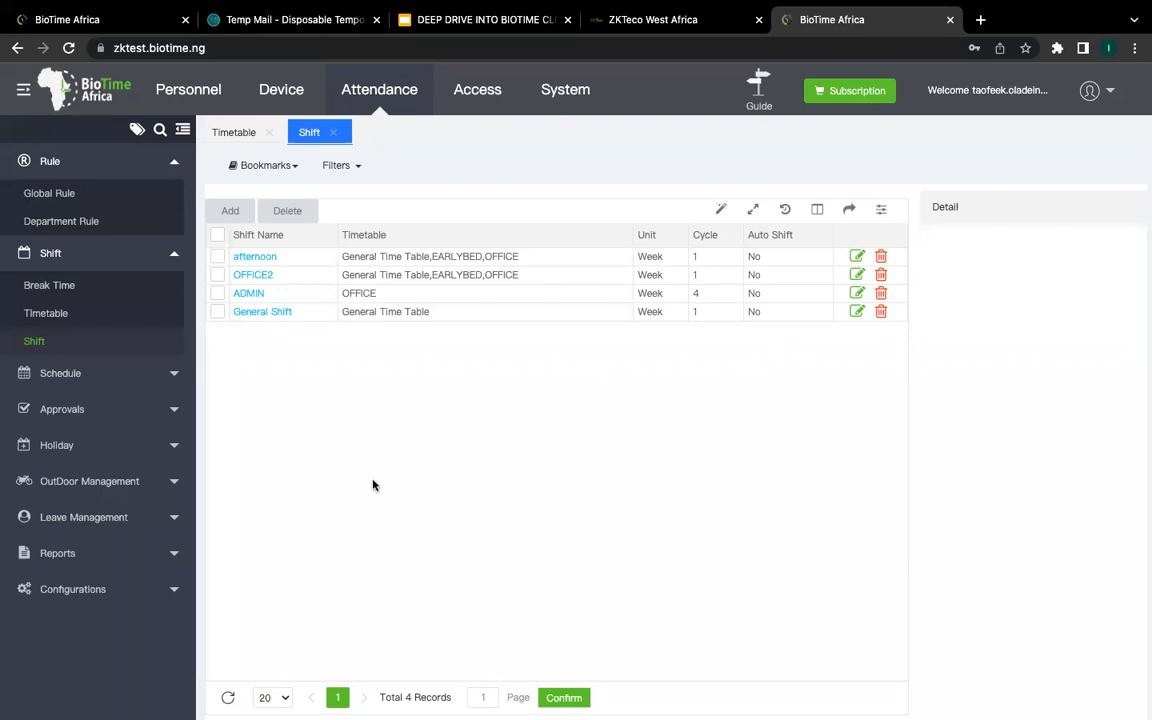
Step: Fold the Shift menu group closed and bring up Rule > Global Rule calculation settings
{"action": "left_click", "coordinate": [175, 257]}
{"action": "left_click", "coordinate": [175, 250]}
{"action": "left_click", "coordinate": [174, 247]}
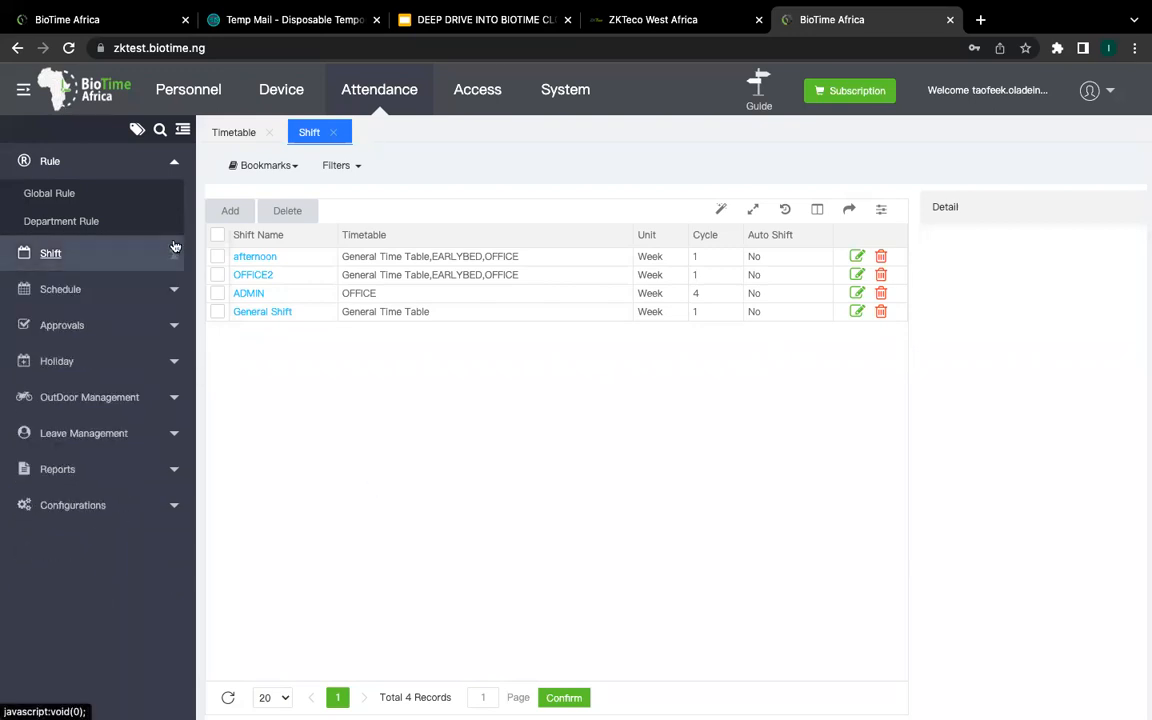
{"action": "left_click", "coordinate": [78, 191]}
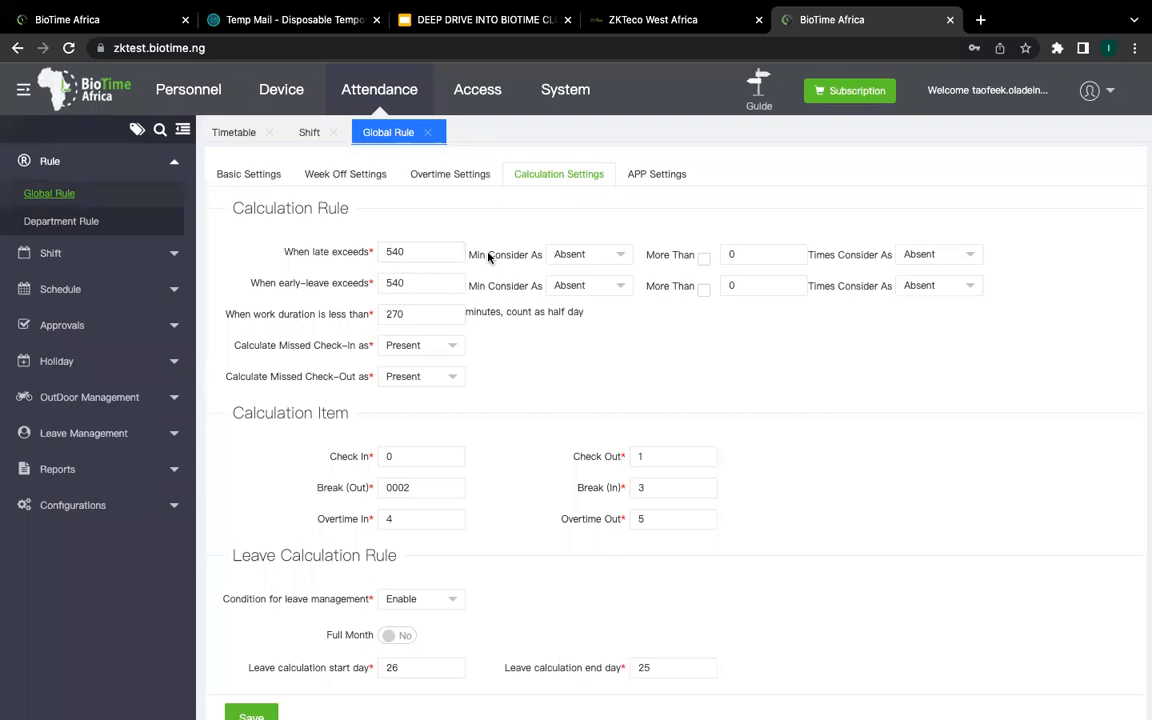
Step: Edit the late-arrival threshold digits, keeping late arrivals classified as Absent
{"action": "left_click", "coordinate": [572, 256]}
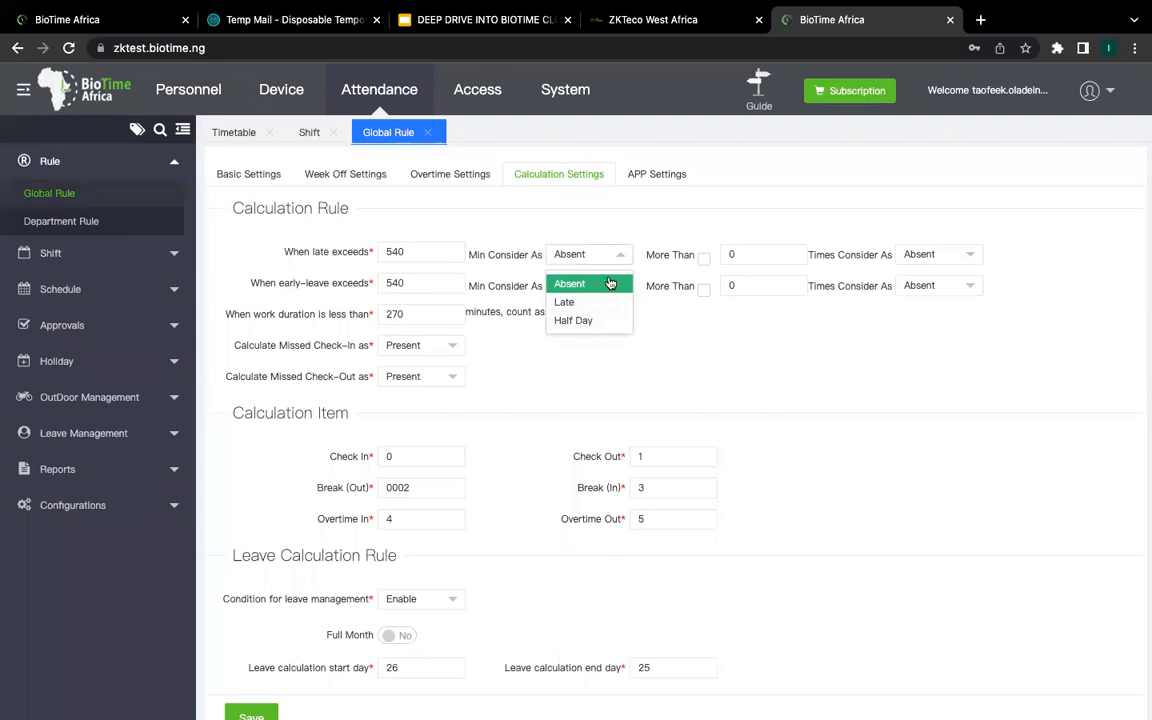
{"action": "left_click", "coordinate": [609, 284]}
{"action": "left_click", "coordinate": [460, 251]}
{"action": "key", "text": "BackSpace"}
{"action": "key", "text": "BackSpace"}
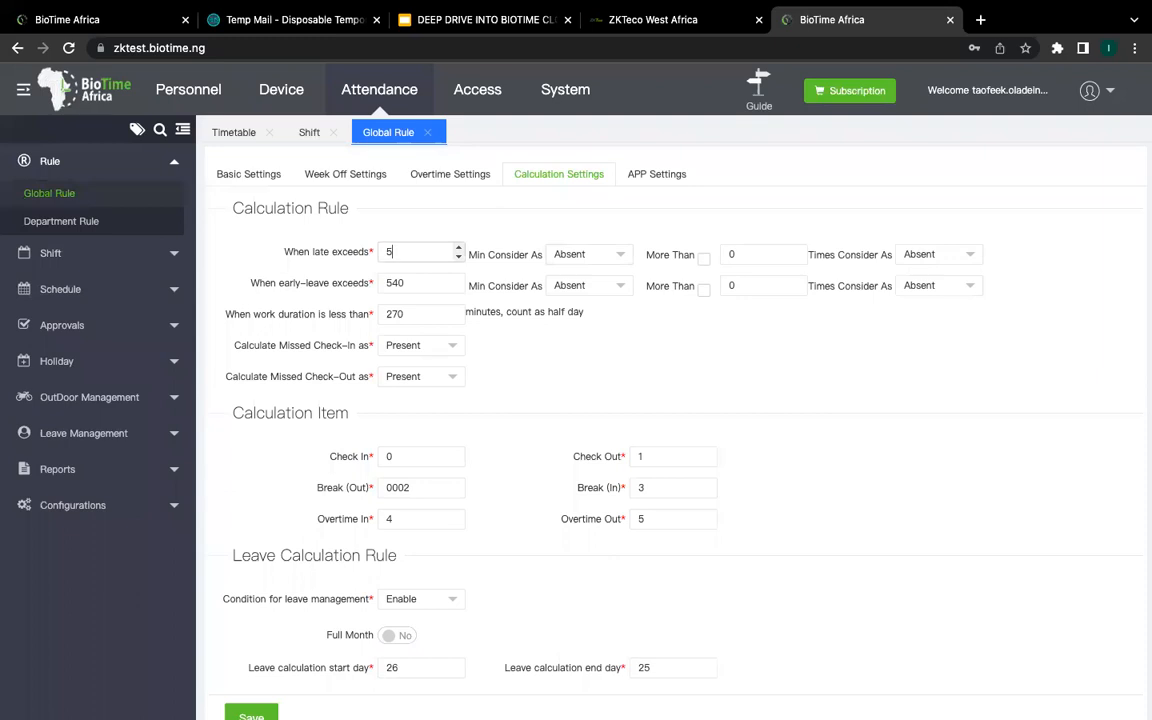
{"action": "type", "text": "8"}
{"action": "left_click", "coordinate": [607, 257]}
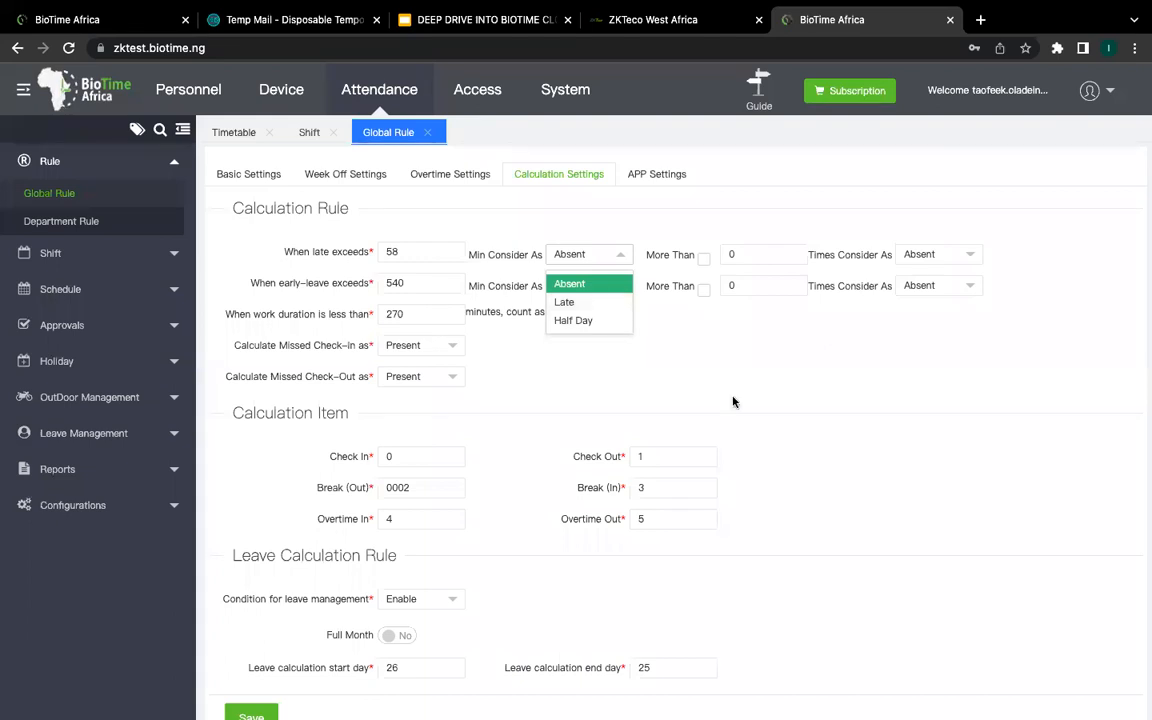
{"action": "left_click", "coordinate": [483, 279]}
Step: Restore the late threshold to 540, keep early leave as Absent, and show the Department Rule list
{"action": "left_click", "coordinate": [435, 320]}
{"action": "left_click", "coordinate": [430, 255]}
{"action": "key", "text": "BackSpace"}
{"action": "type", "text": "40"}
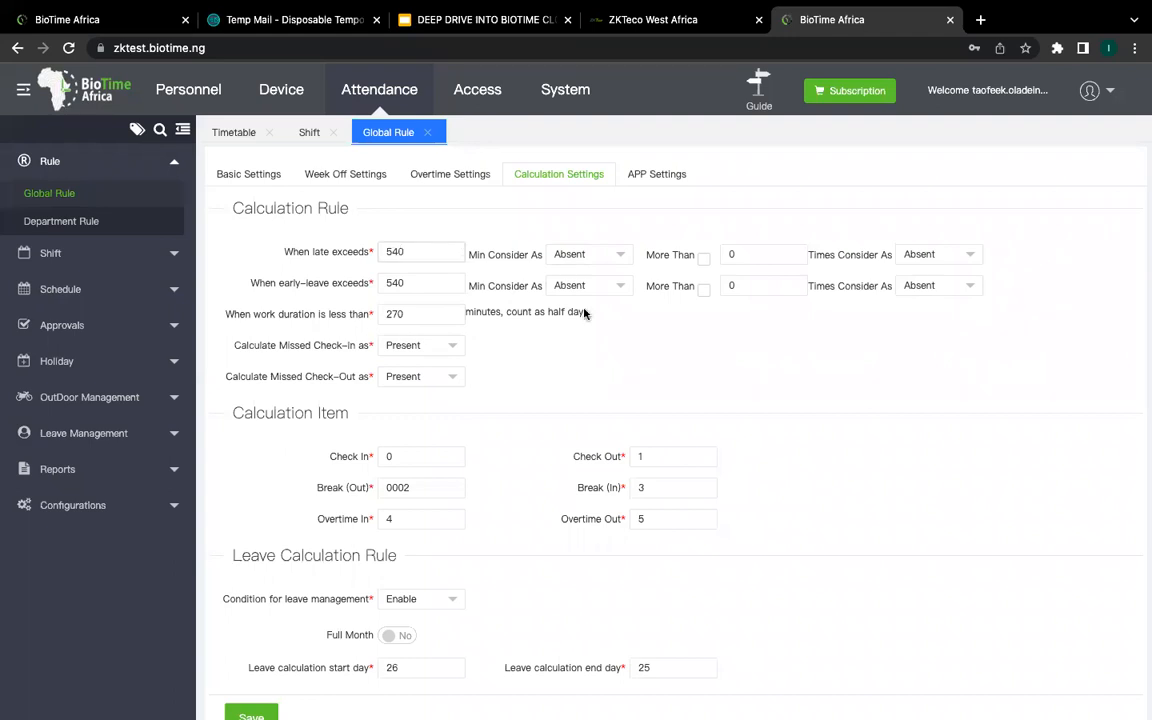
{"action": "left_click", "coordinate": [612, 281]}
{"action": "left_click", "coordinate": [630, 312]}
{"action": "left_click", "coordinate": [90, 221]}
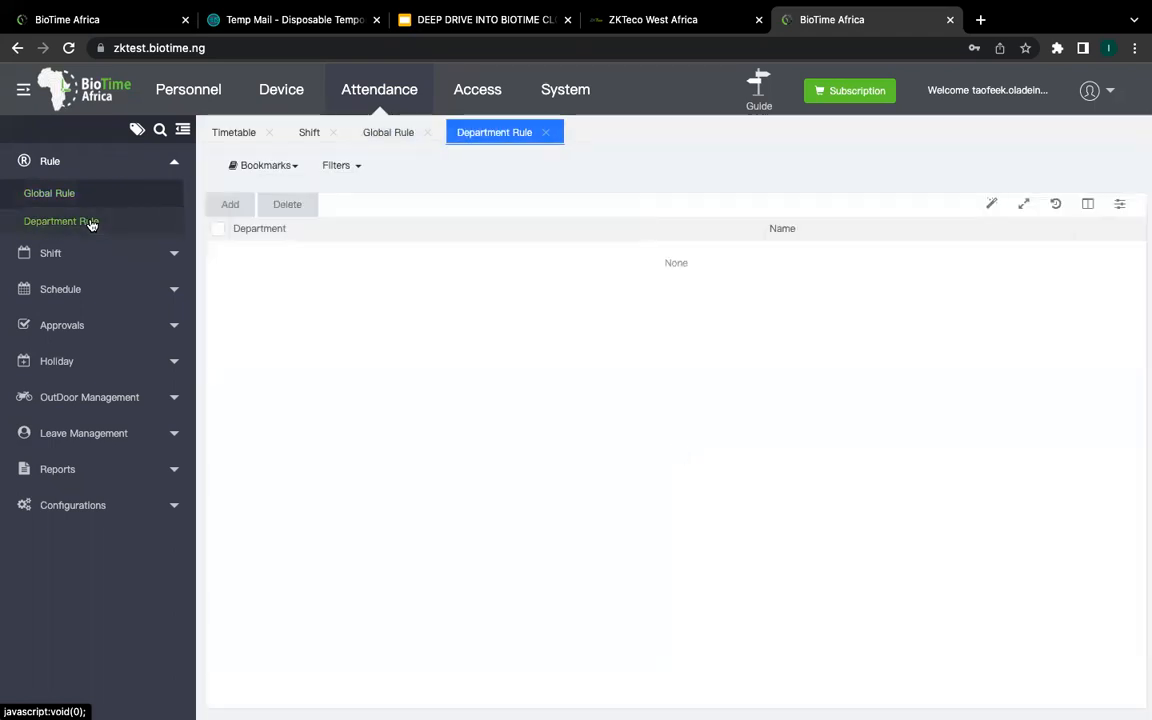
{"action": "left_click", "coordinate": [224, 206]}
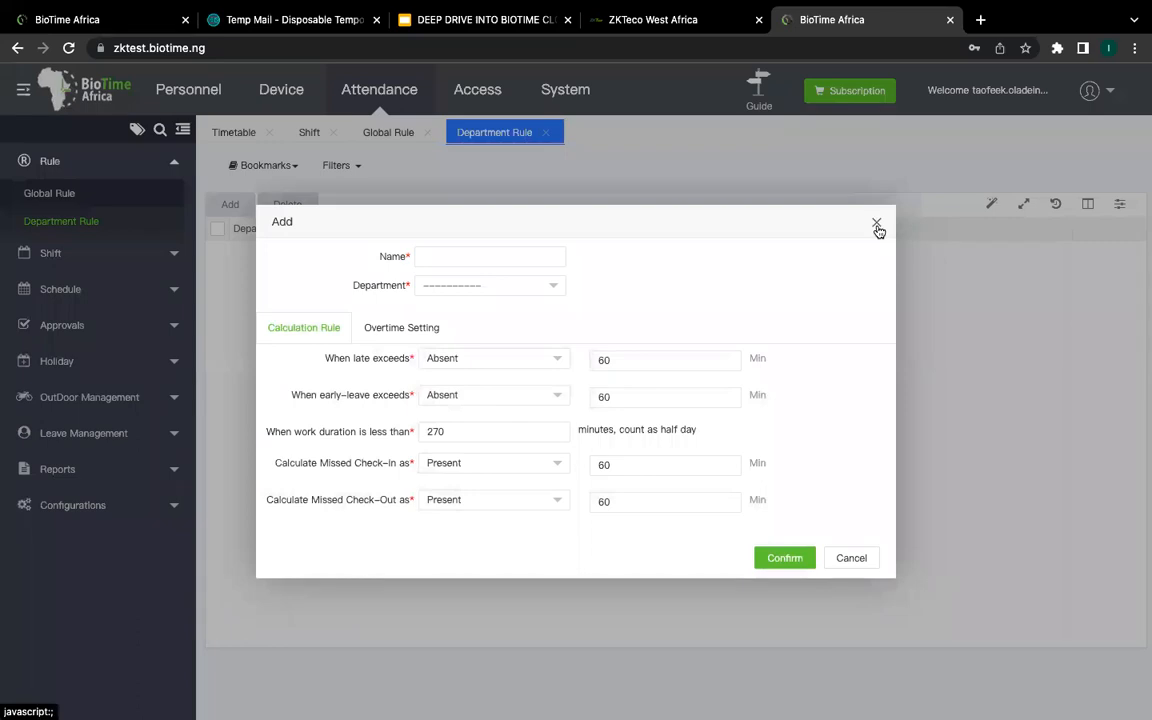
{"action": "left_click", "coordinate": [877, 222]}
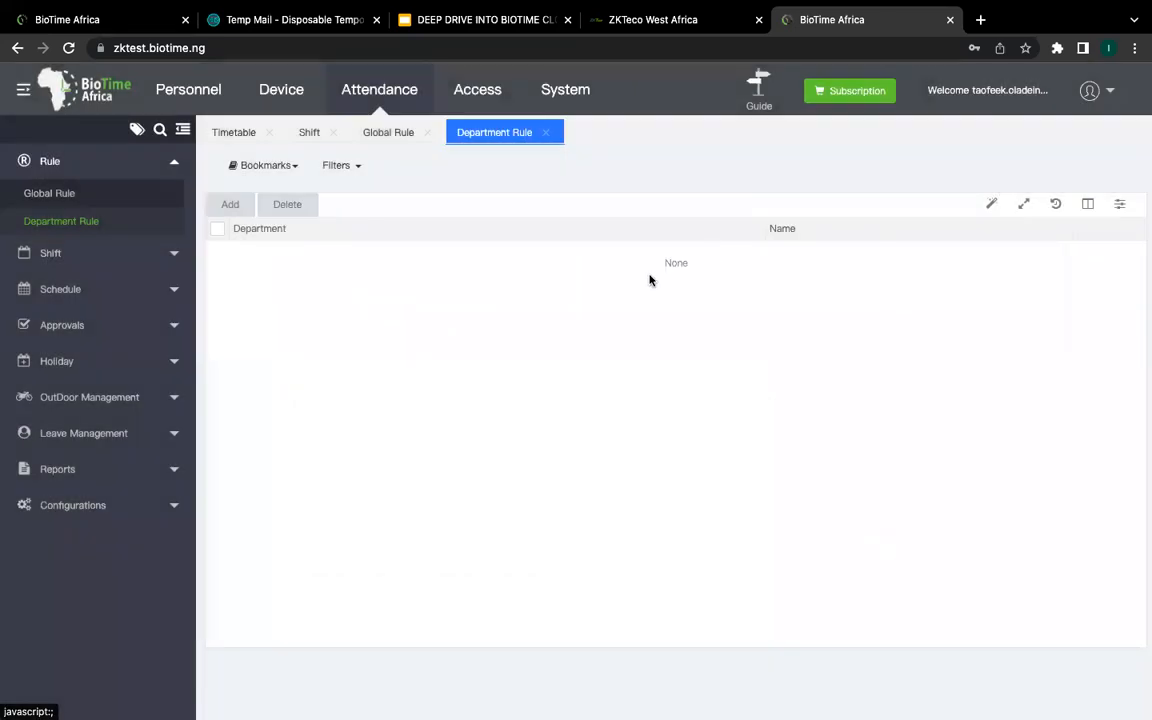
{"action": "left_click", "coordinate": [228, 205]}
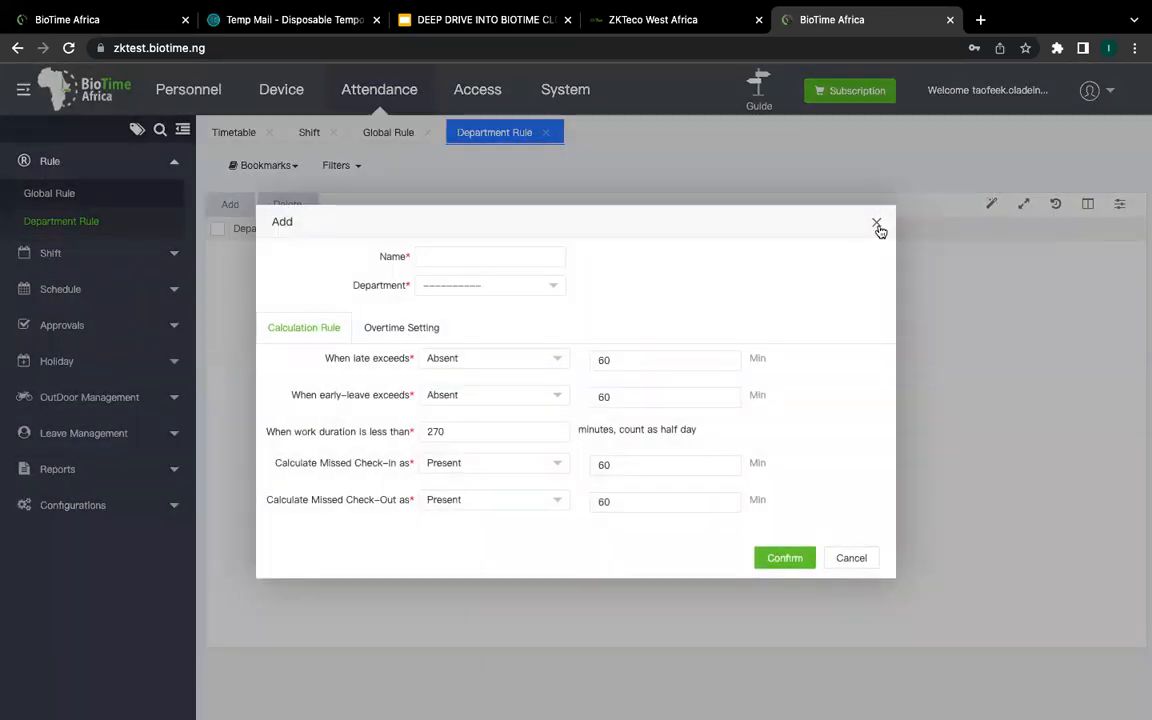
{"action": "left_click", "coordinate": [877, 226]}
{"action": "left_click", "coordinate": [169, 256]}
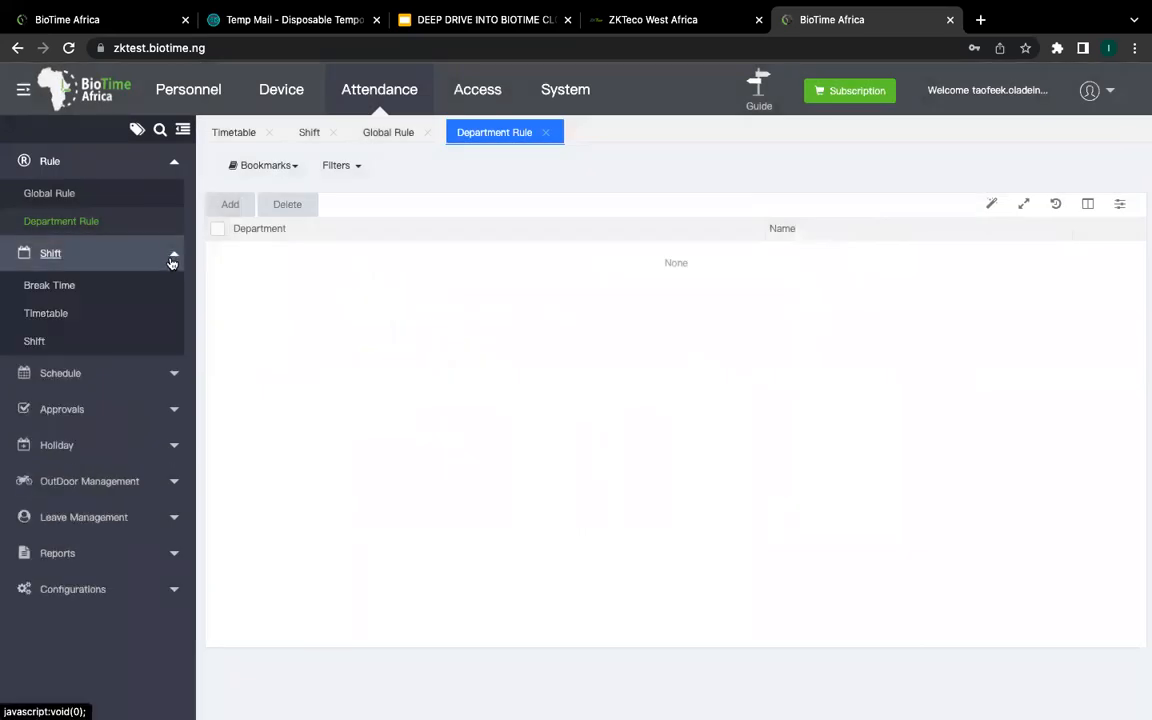
{"action": "left_click", "coordinate": [170, 257]}
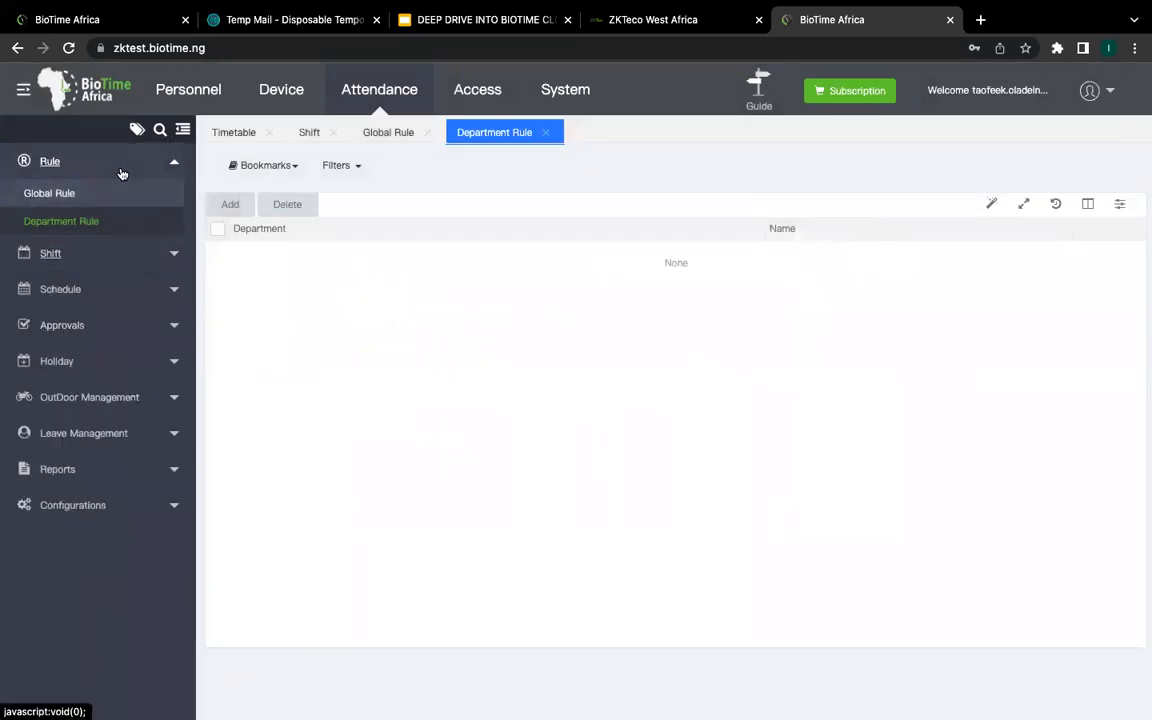
Step: Collapse Rule, expand Schedule and Approvals, and show the empty Manual Log approvals list
{"action": "left_click", "coordinate": [171, 162]}
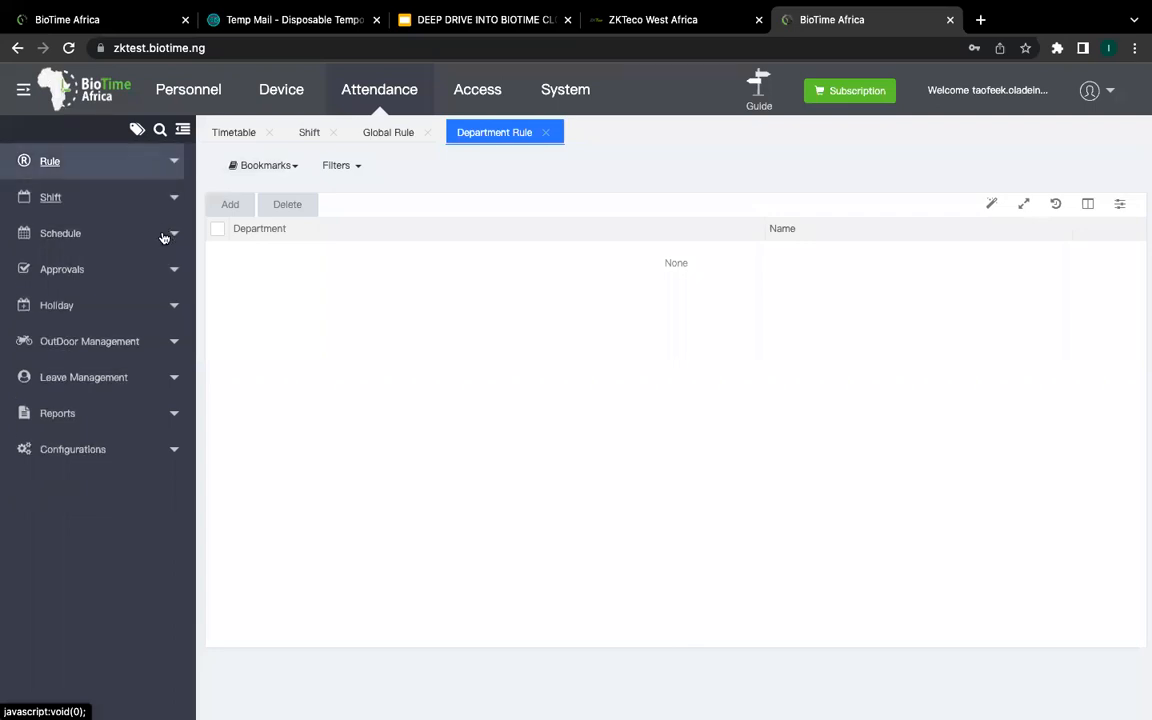
{"action": "left_click", "coordinate": [165, 237]}
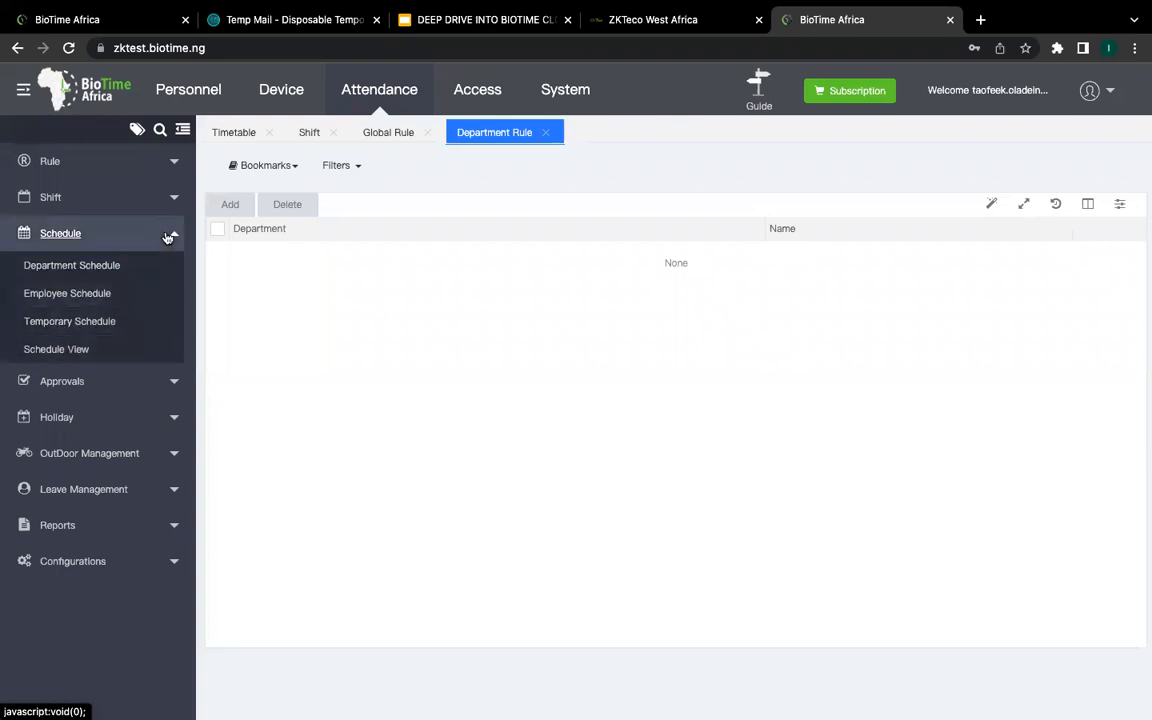
{"action": "left_click", "coordinate": [165, 234]}
{"action": "left_click", "coordinate": [160, 270]}
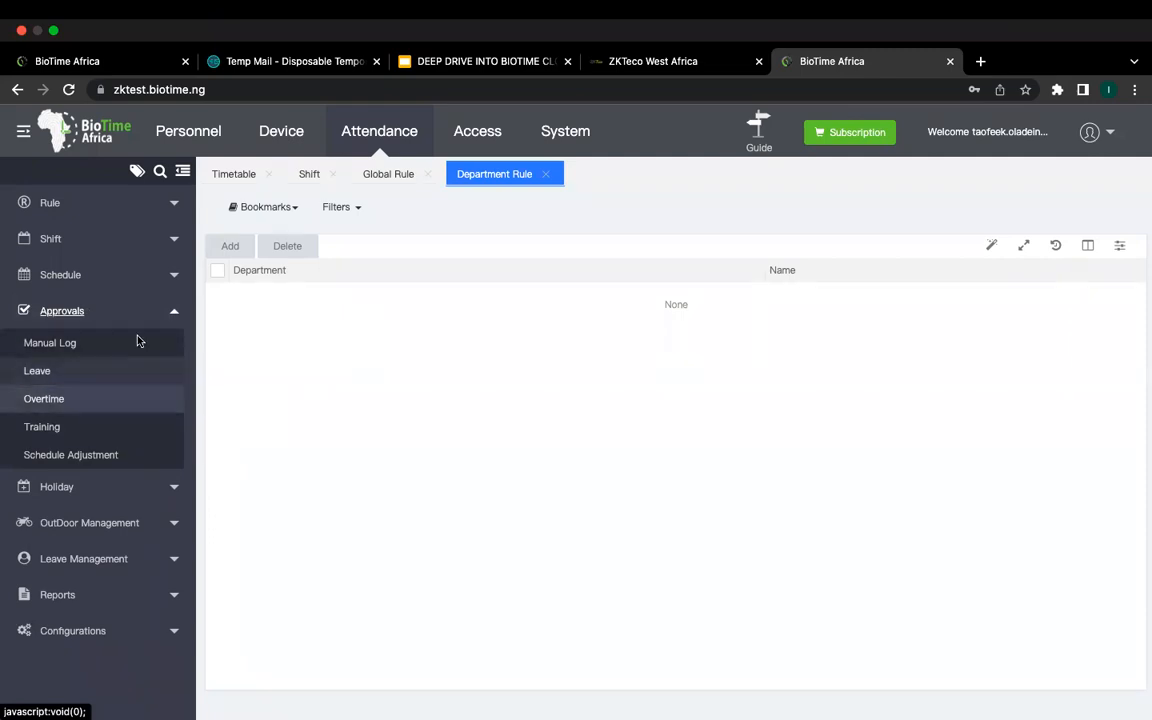
{"action": "left_click", "coordinate": [111, 344]}
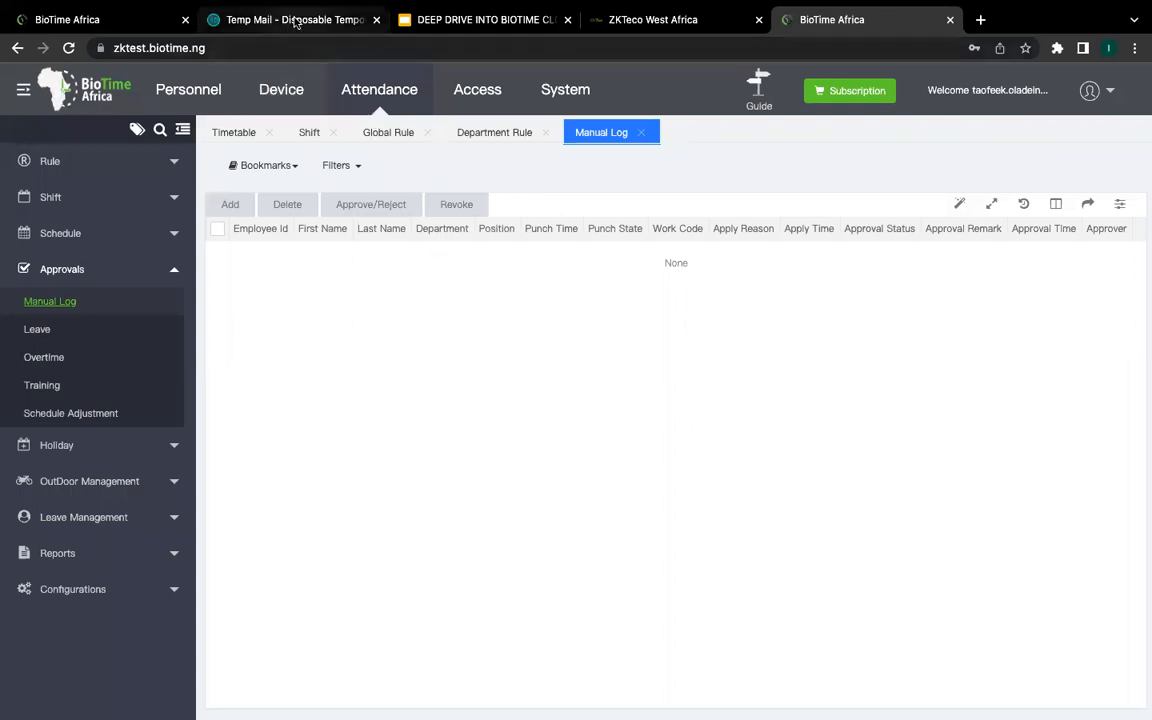
Step: Switch from BioTime Africa to the Temp Mail tab showing the temporary address and inbox
{"action": "key", "text": "ctrl+1"}
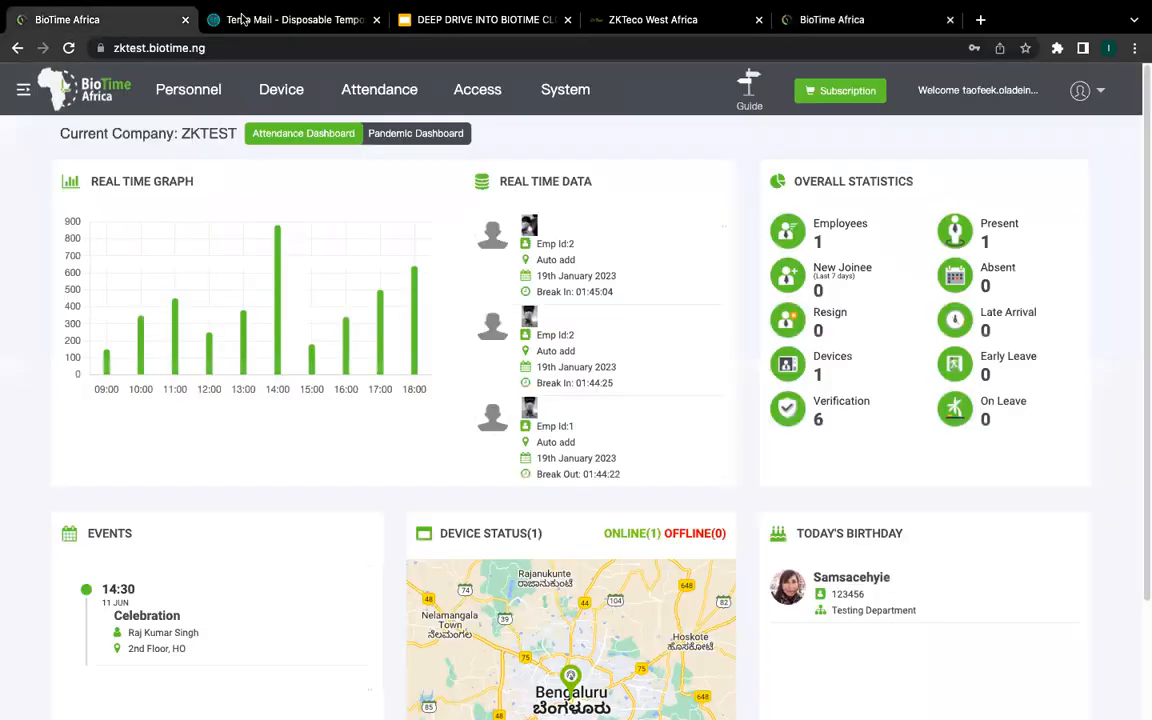
{"action": "left_click", "coordinate": [265, 22]}
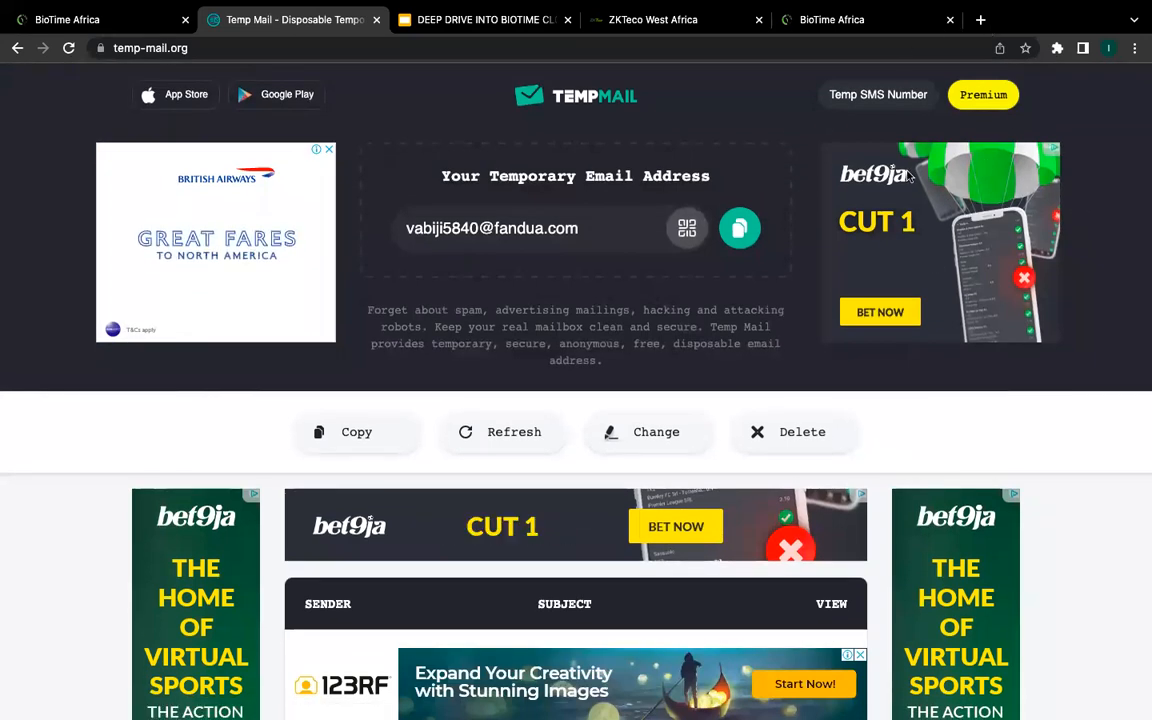
Step: Go back to the BioTime Africa tab with the empty Manual Log list
{"action": "left_click", "coordinate": [864, 17]}
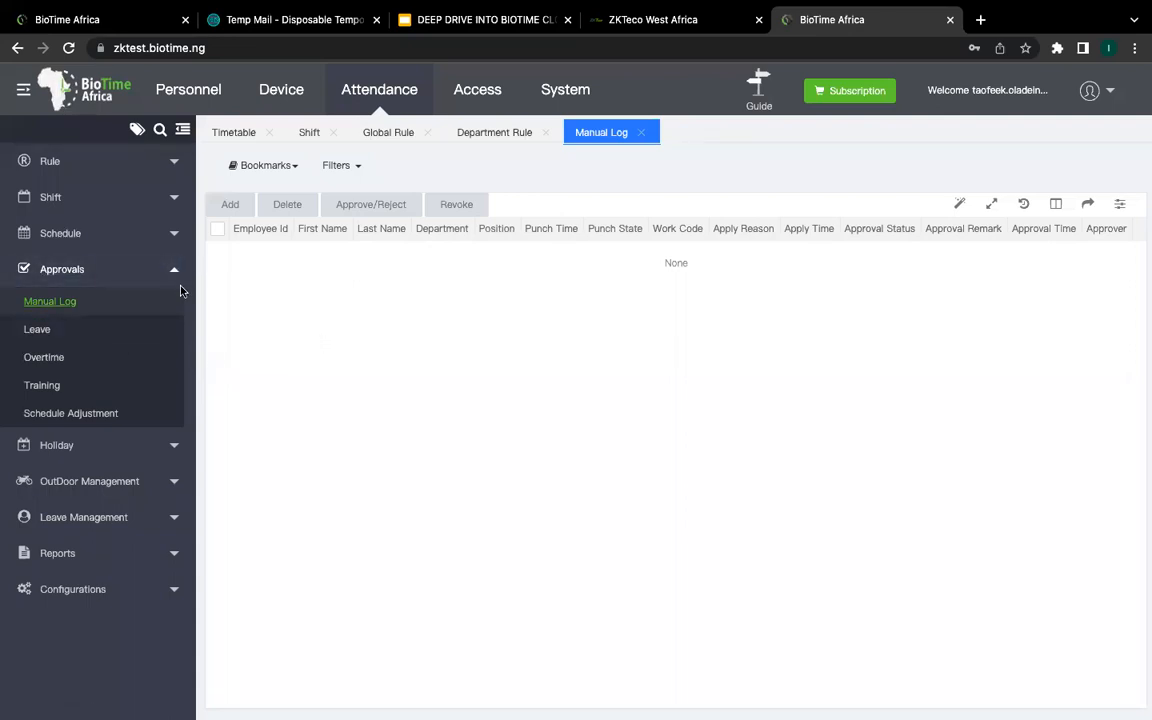
Step: Fold the Approvals and Holiday groups, then show the Reports catalog of attendance report types
{"action": "left_click", "coordinate": [150, 268]}
{"action": "left_click", "coordinate": [152, 270]}
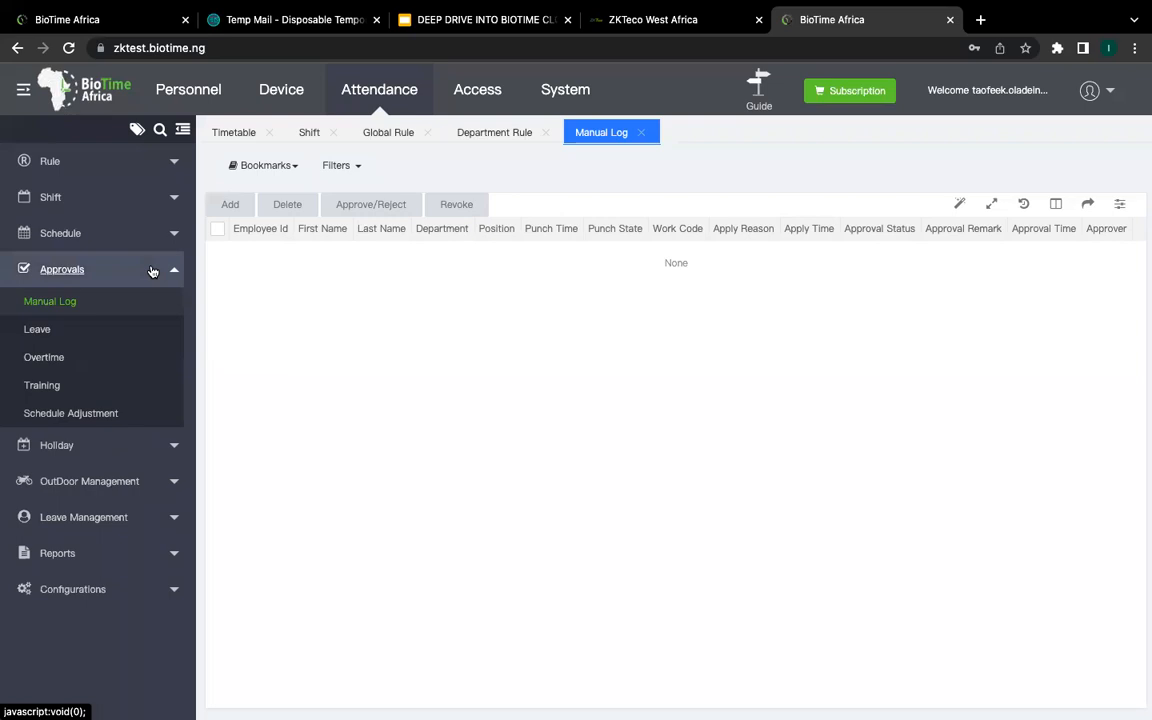
{"action": "left_click", "coordinate": [152, 270]}
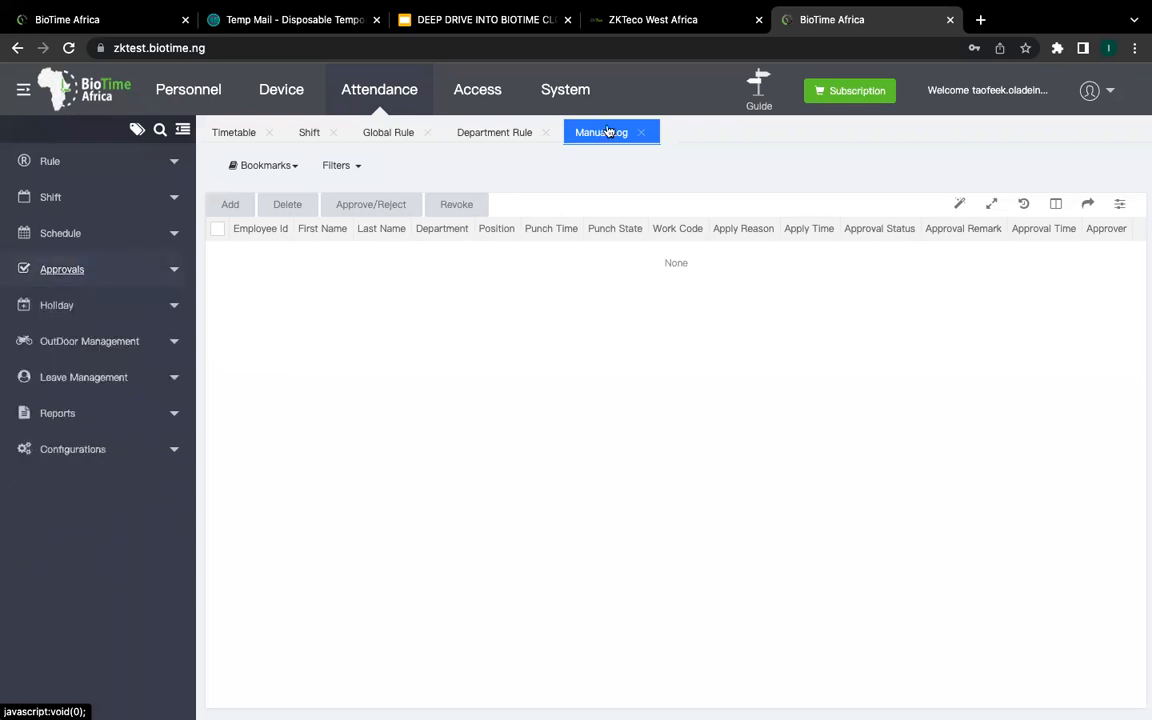
{"action": "mouse_move", "coordinate": [910, 82]}
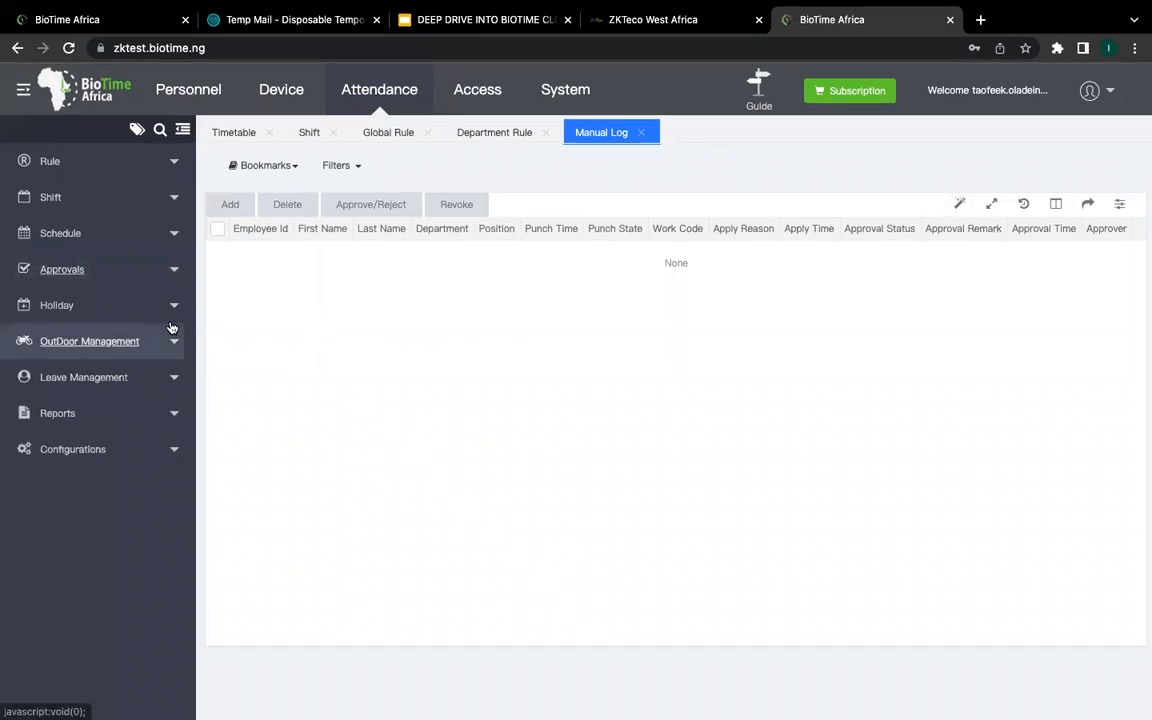
{"action": "left_click", "coordinate": [172, 305]}
{"action": "left_click", "coordinate": [172, 305]}
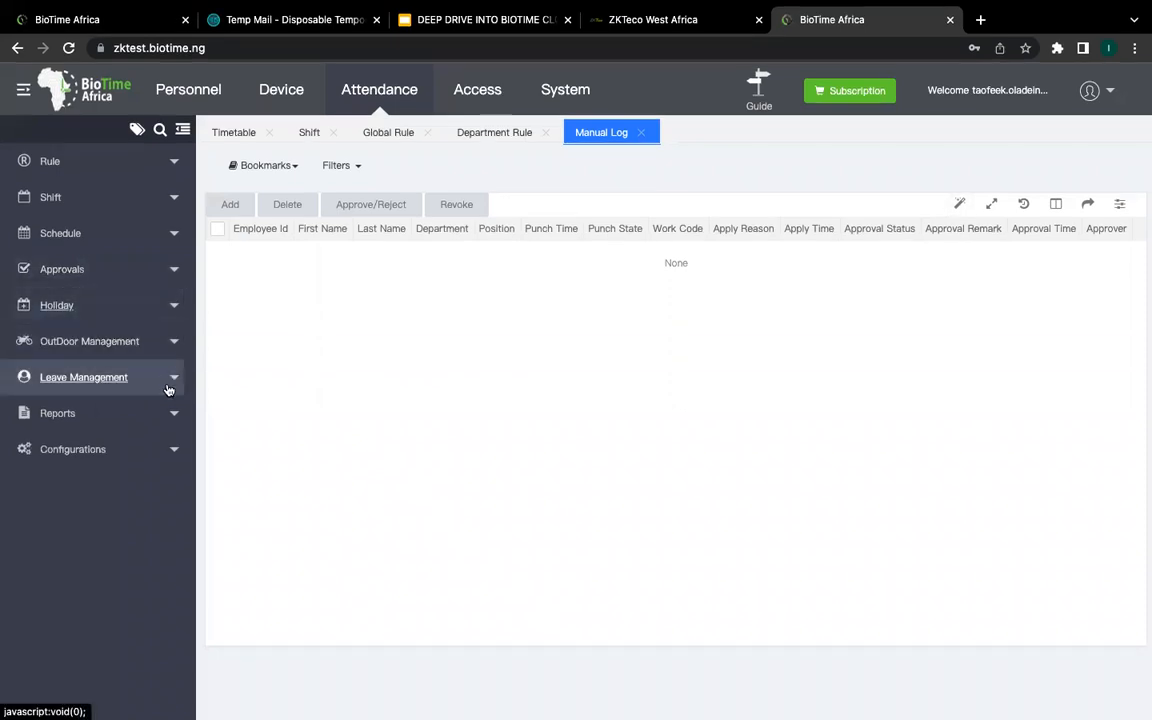
{"action": "left_click", "coordinate": [169, 419]}
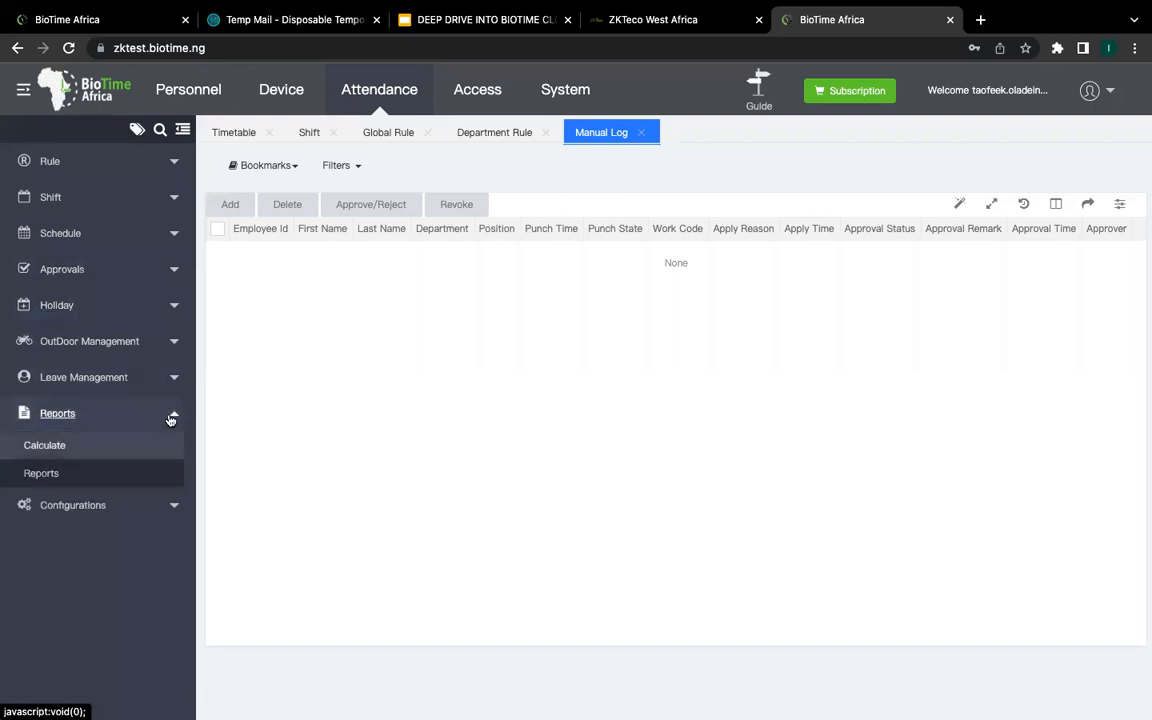
{"action": "left_click", "coordinate": [91, 474]}
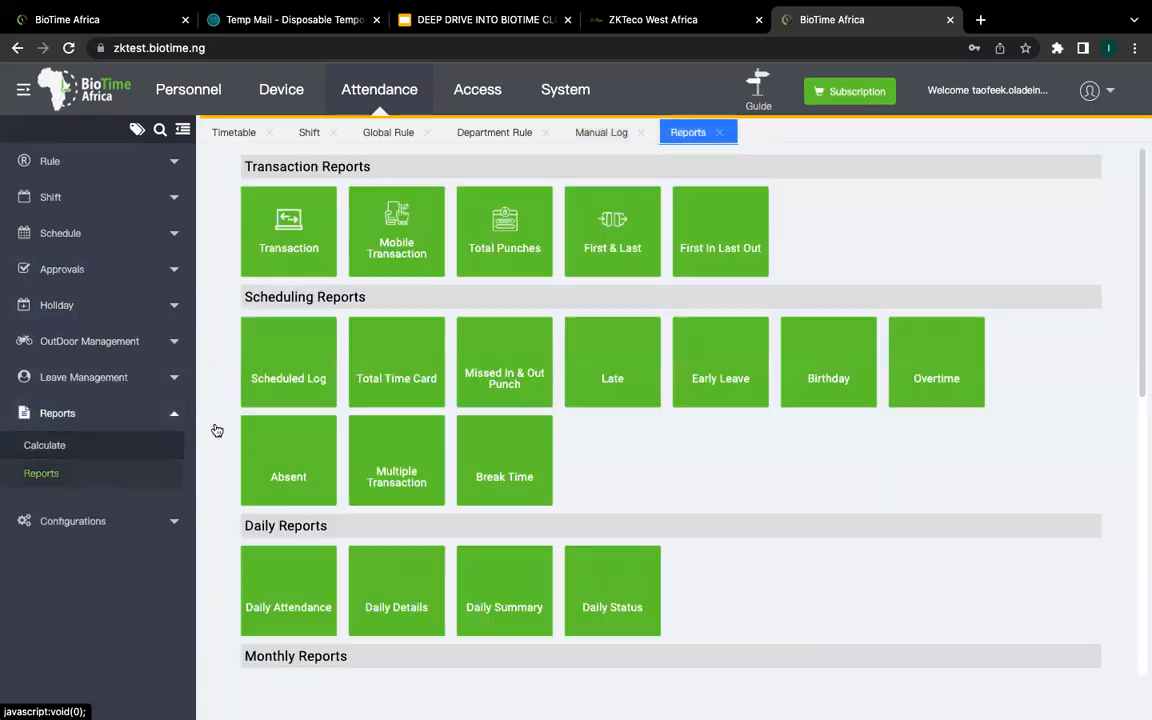
Step: Browse the report tiles and go to the Calculate page listing 6 employees for 2023-01-01 to 2023-01-19
{"action": "scroll", "coordinate": [336, 605], "scroll_direction": "down", "scroll_amount": 4}
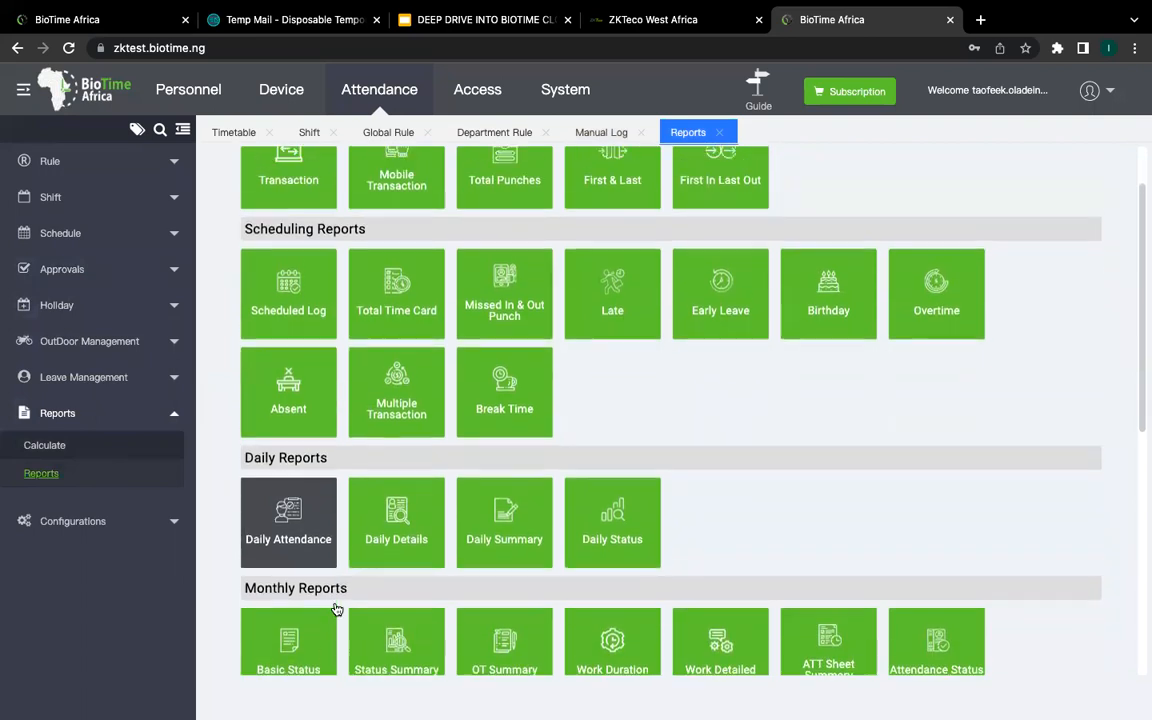
{"action": "scroll", "coordinate": [335, 606], "scroll_direction": "down", "scroll_amount": 2}
{"action": "scroll", "coordinate": [334, 560], "scroll_direction": "up", "scroll_amount": 6}
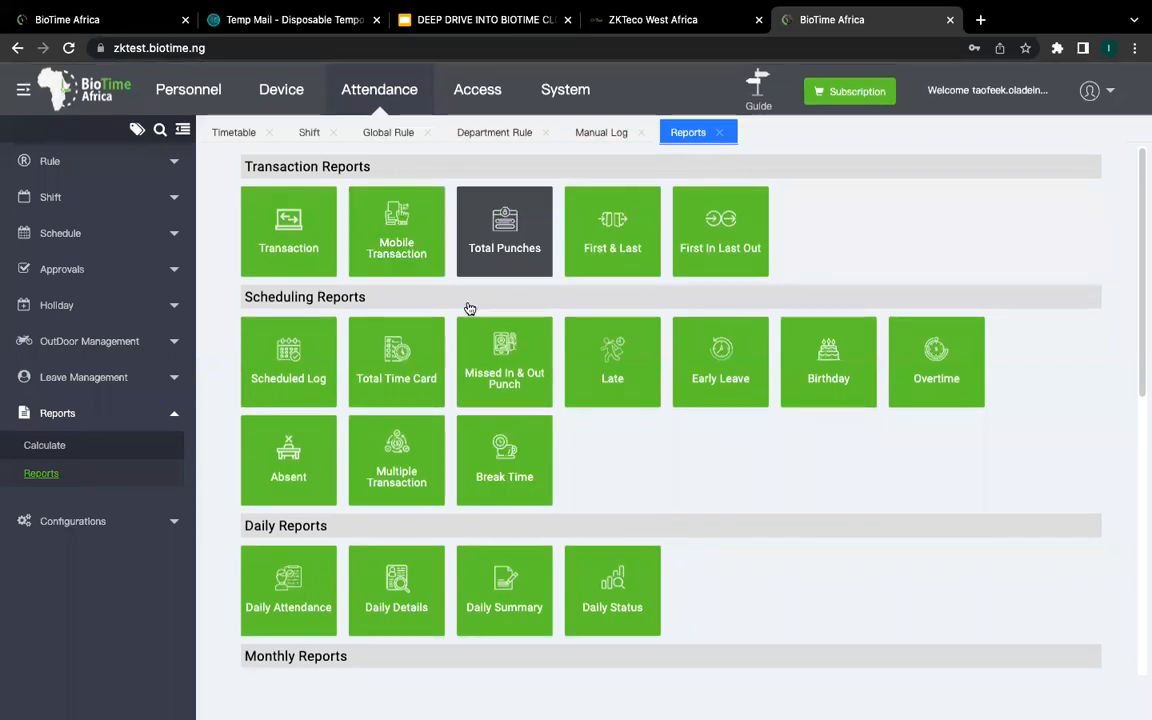
{"action": "scroll", "coordinate": [505, 450], "scroll_direction": "down", "scroll_amount": 1}
{"action": "scroll", "coordinate": [508, 459], "scroll_direction": "down", "scroll_amount": 3}
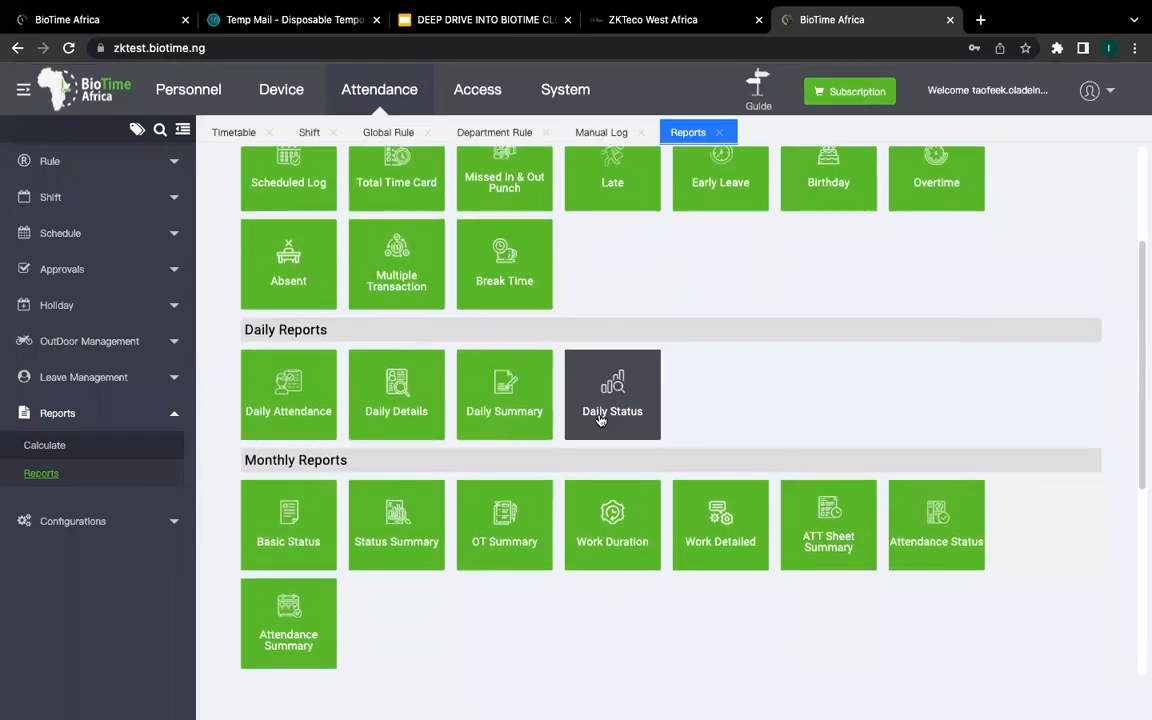
{"action": "scroll", "coordinate": [634, 500], "scroll_direction": "down", "scroll_amount": 8}
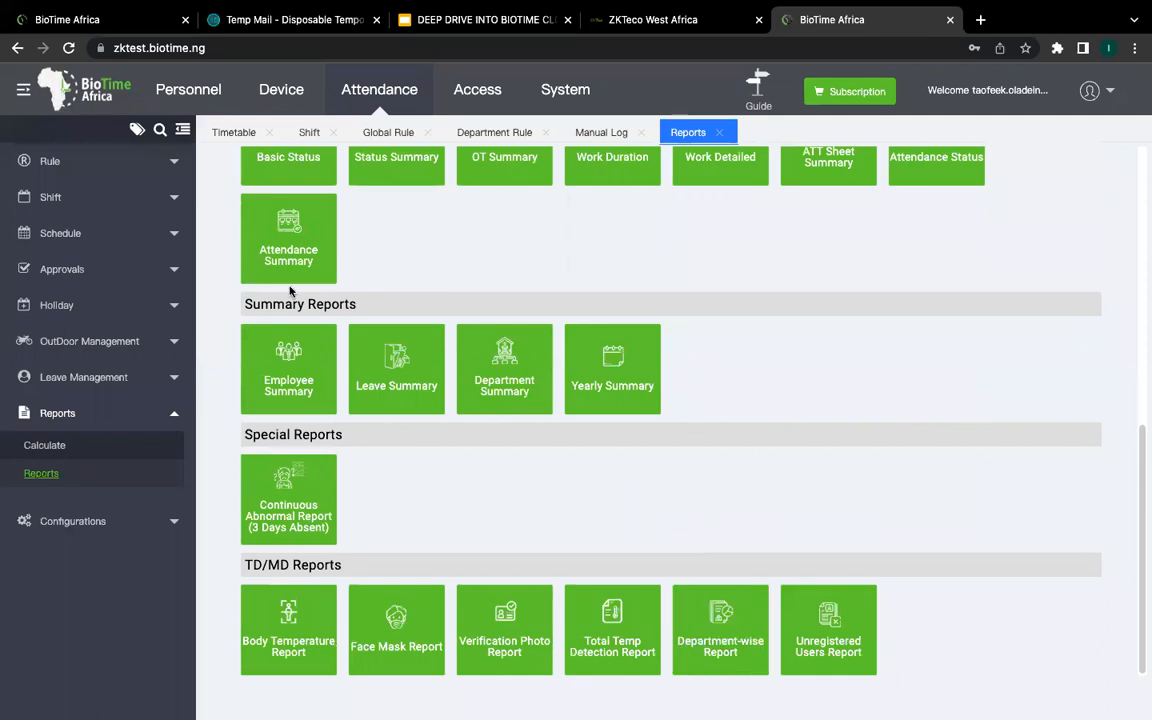
{"action": "left_click", "coordinate": [70, 446]}
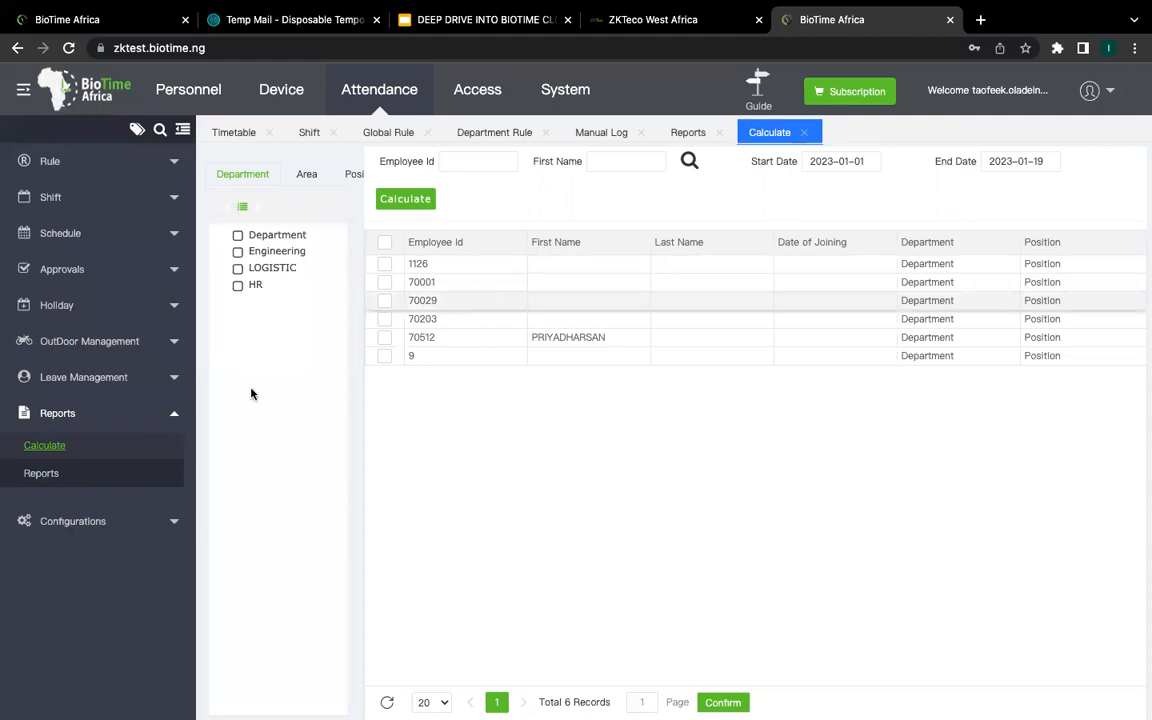
Step: Collapse the Reports group in the sidebar, leaving its submenu hidden
{"action": "left_click", "coordinate": [174, 417]}
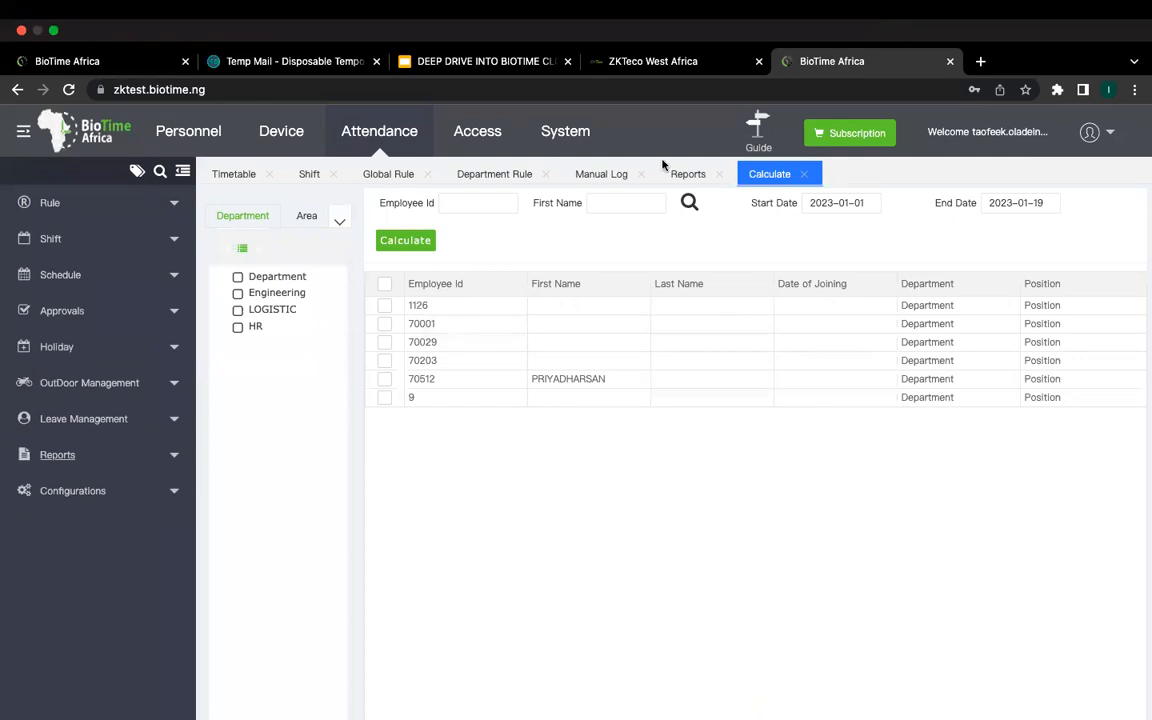
{"action": "mouse_move", "coordinate": [869, 13]}
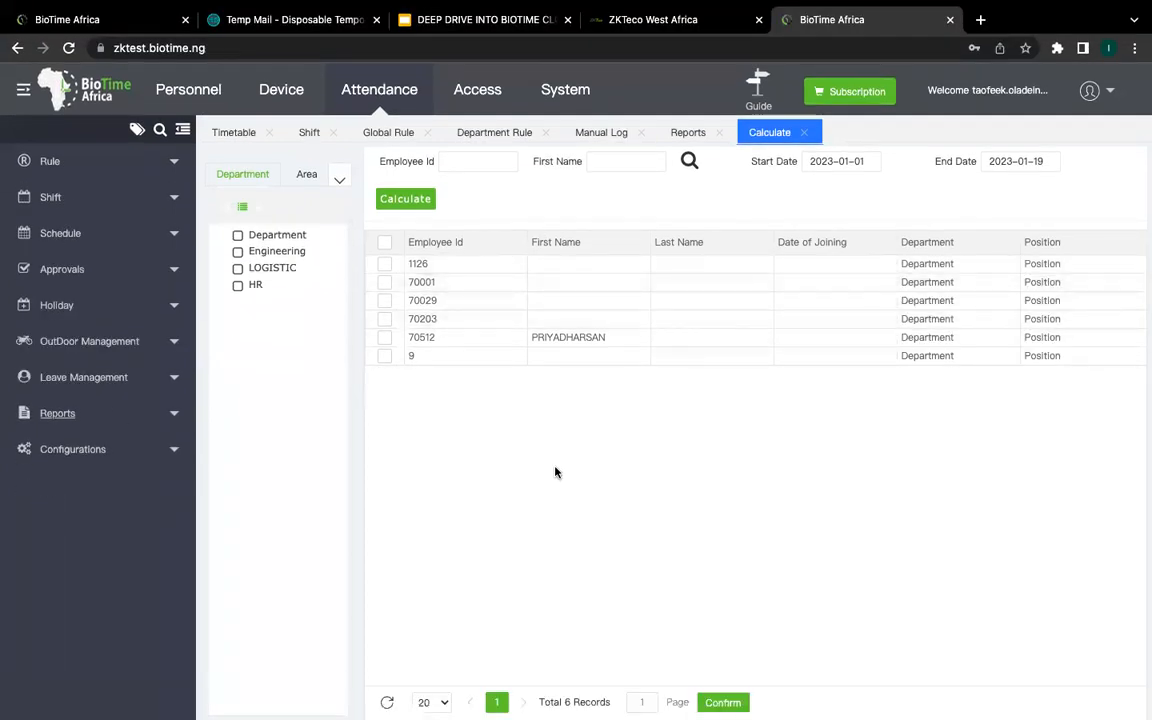
{"action": "mouse_move", "coordinate": [561, 8]}
Step: Go to the Personnel Employee list and pick Import Employee from the Import options
{"action": "left_click", "coordinate": [188, 89]}
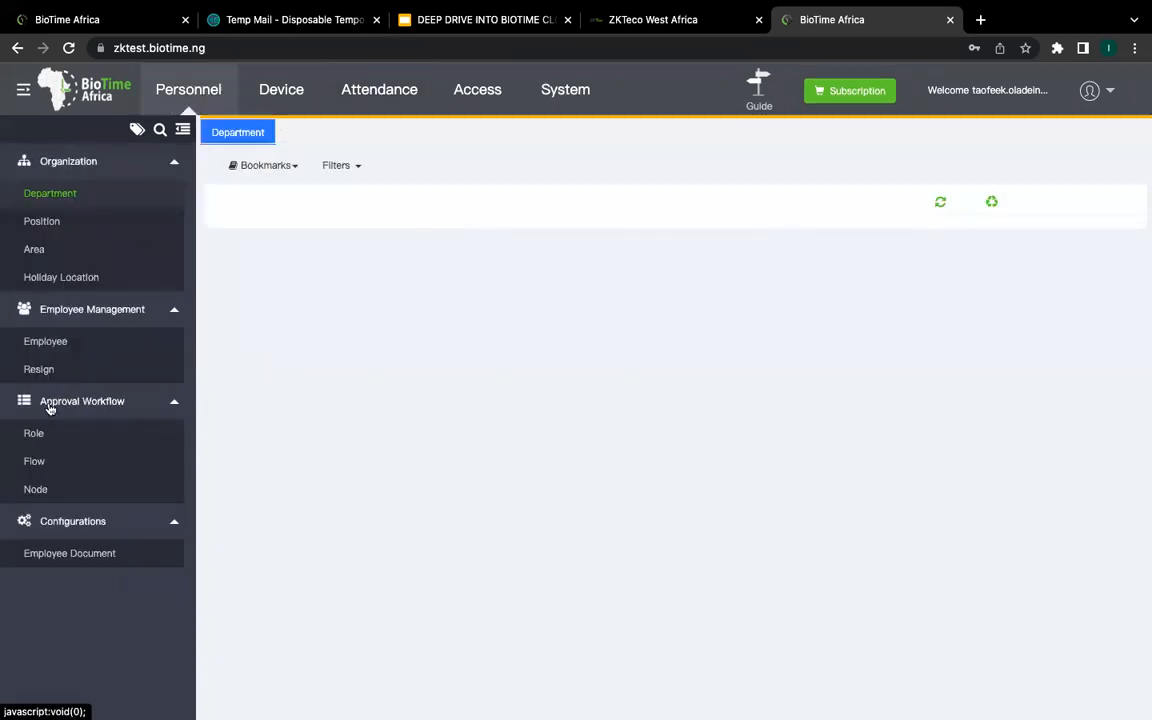
{"action": "left_click", "coordinate": [47, 341]}
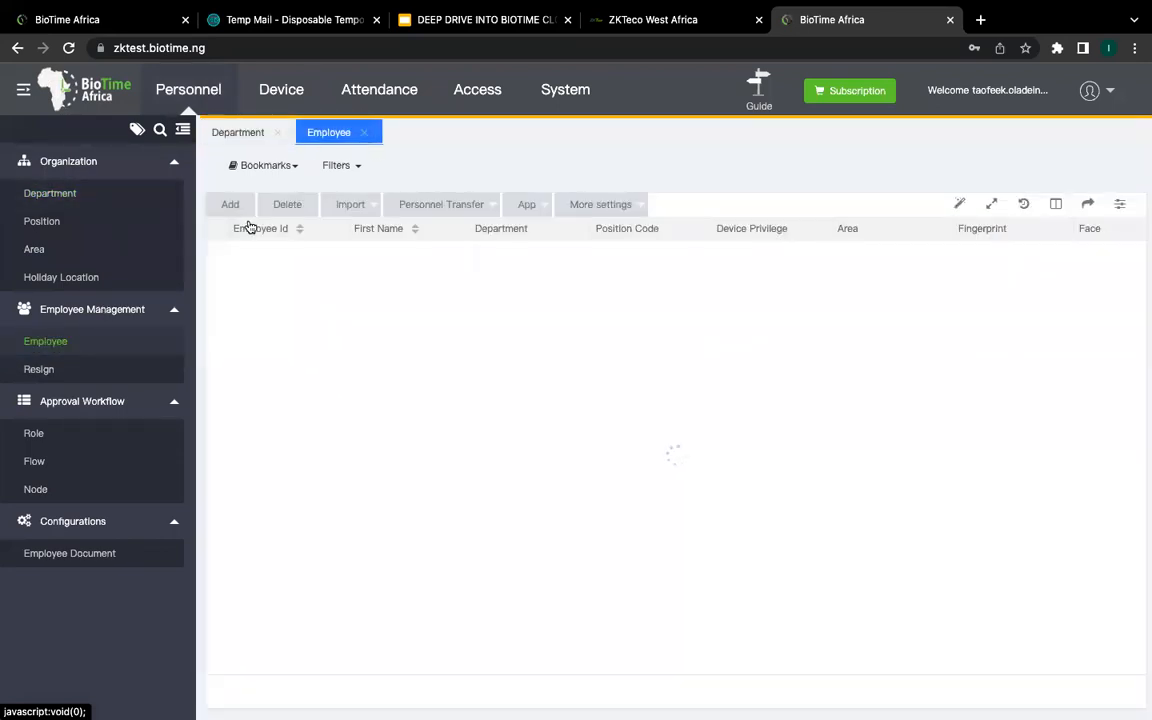
{"action": "left_click", "coordinate": [362, 205]}
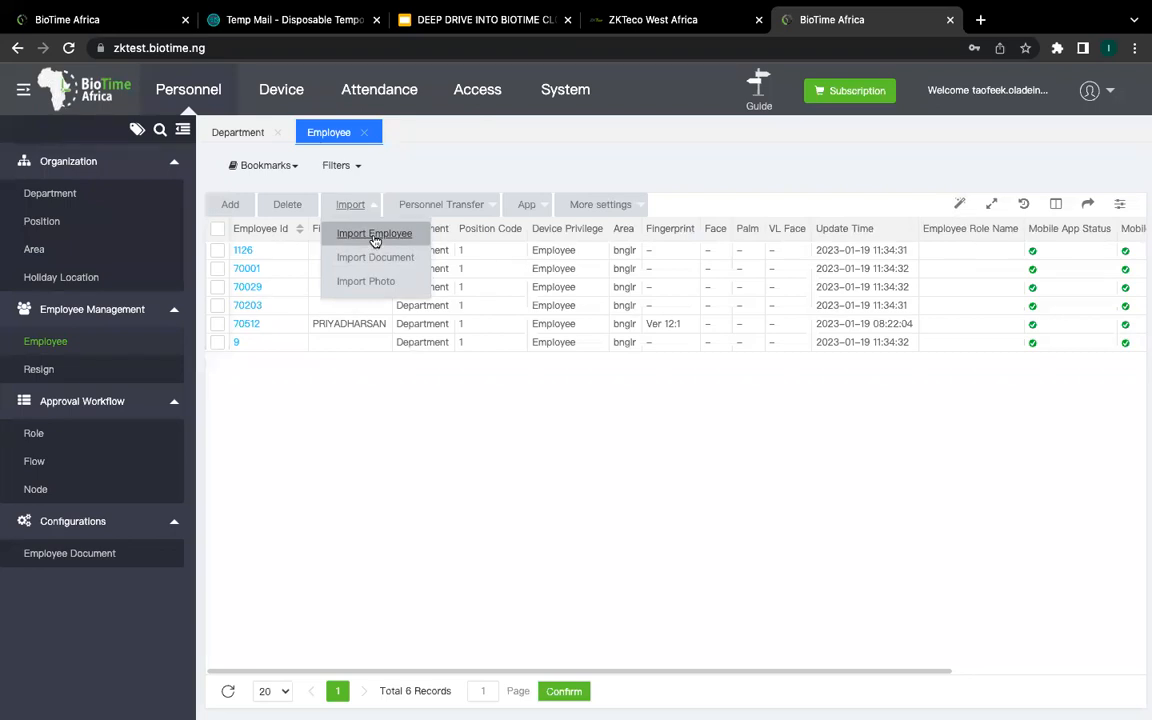
{"action": "left_click", "coordinate": [374, 236]}
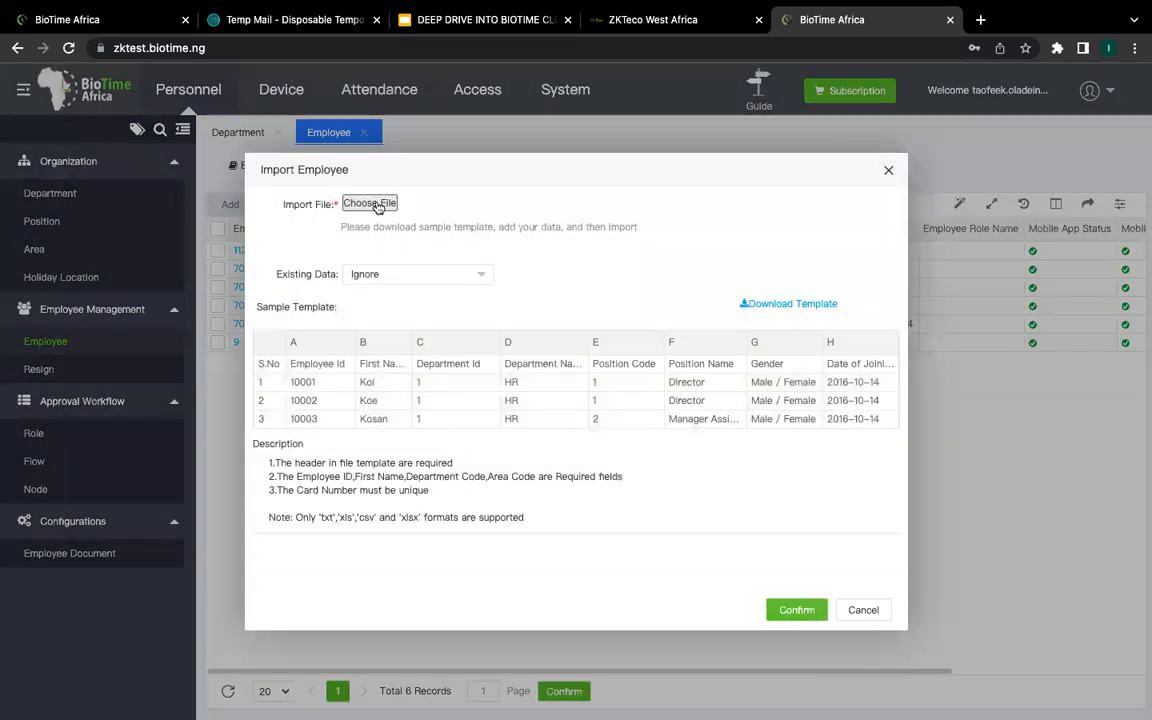
Step: Start choosing an employee file, reposition the dialog, then cancel the import with no file loaded
{"action": "left_click", "coordinate": [386, 204]}
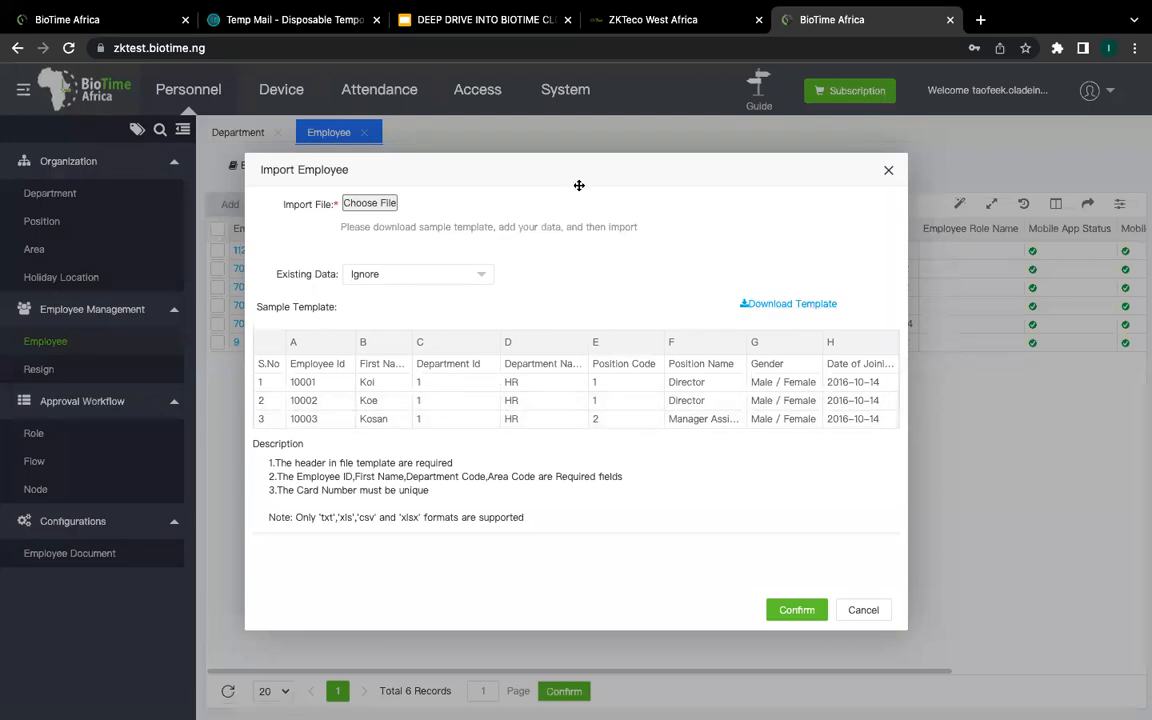
{"action": "left_click_drag", "start_coordinate": [579, 185], "coordinate": [499, 174]}
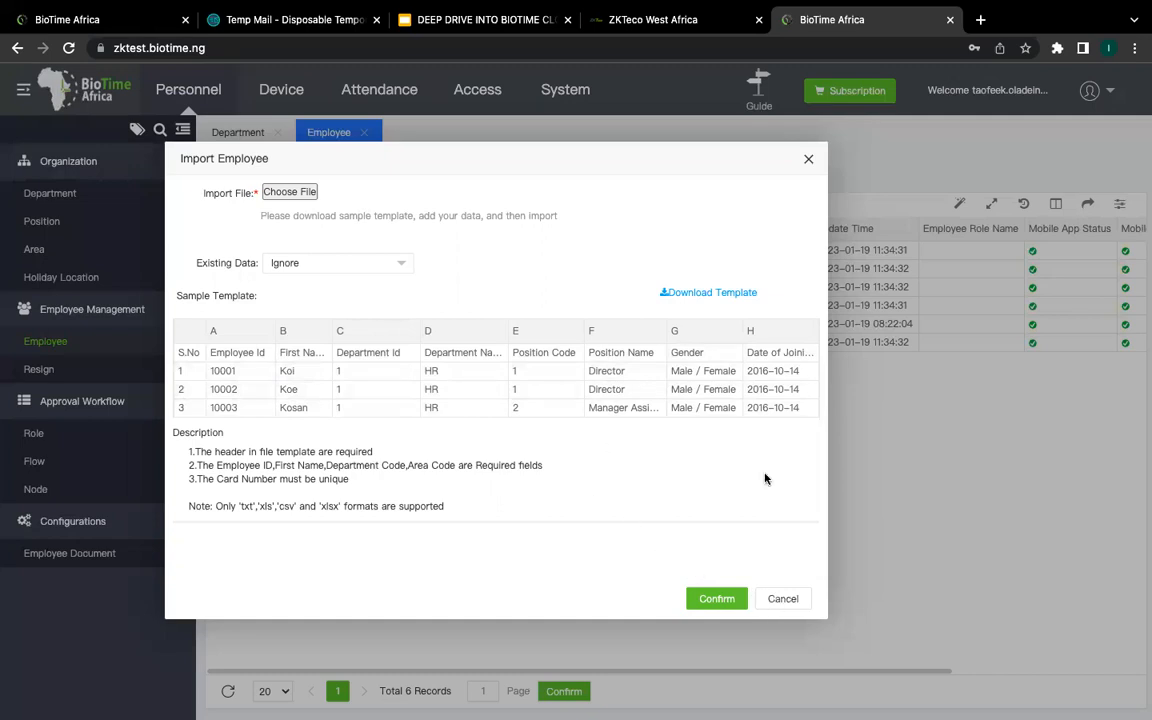
{"action": "left_click", "coordinate": [783, 598]}
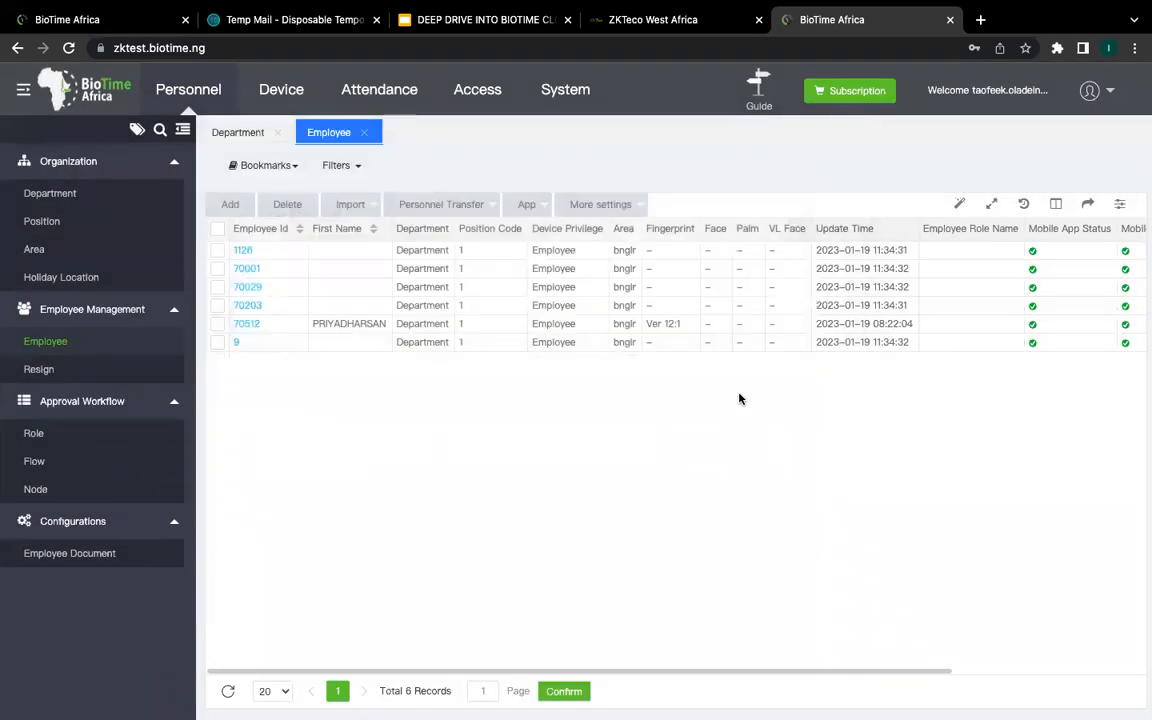
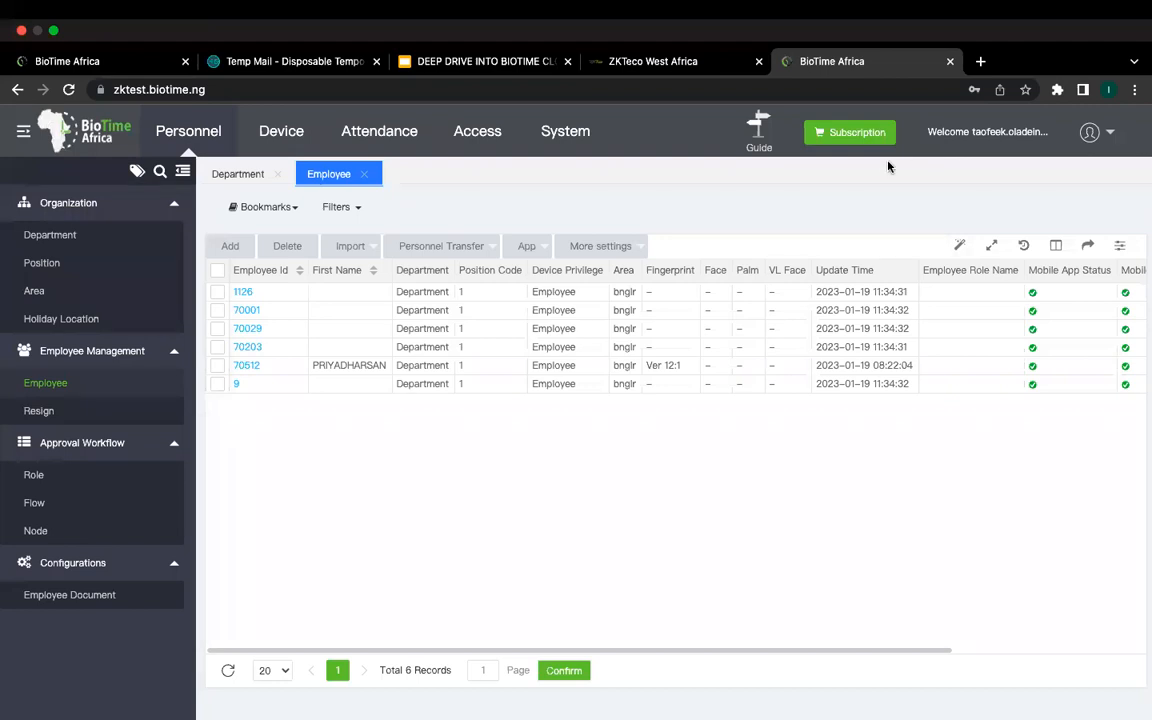
Step: Go to System > Authentication > Group to see the permission group list containing HR
{"action": "left_click", "coordinate": [544, 148]}
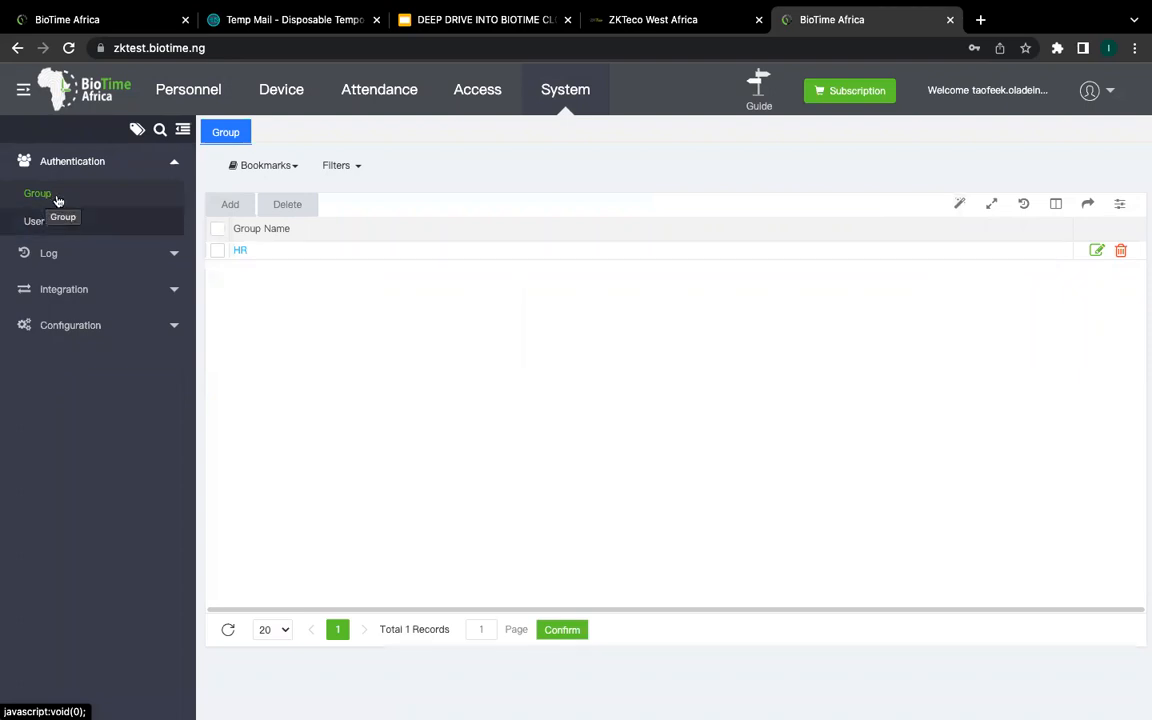
Step: Add a group named 'technical' with every System, Device and Access permission checked, then confirm
{"action": "left_click", "coordinate": [225, 205]}
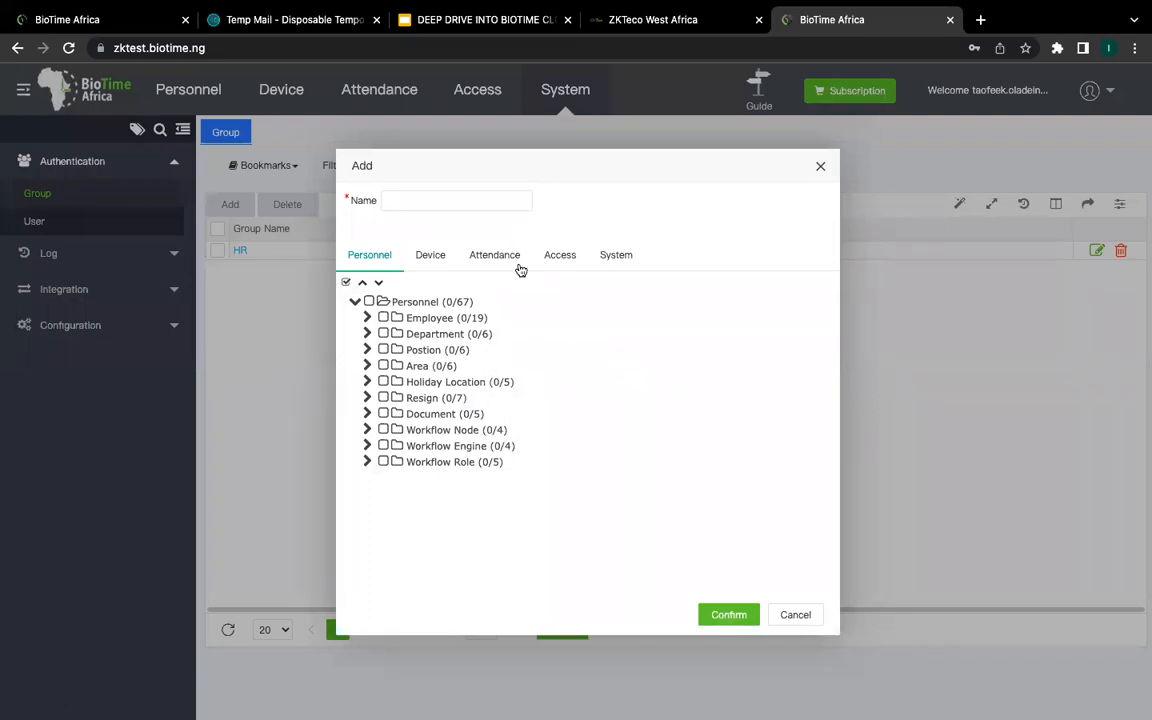
{"action": "left_click", "coordinate": [480, 196]}
{"action": "type", "text": "technical"}
{"action": "left_click", "coordinate": [616, 266]}
{"action": "left_click", "coordinate": [369, 301]}
{"action": "left_click", "coordinate": [440, 260]}
{"action": "left_click", "coordinate": [368, 302]}
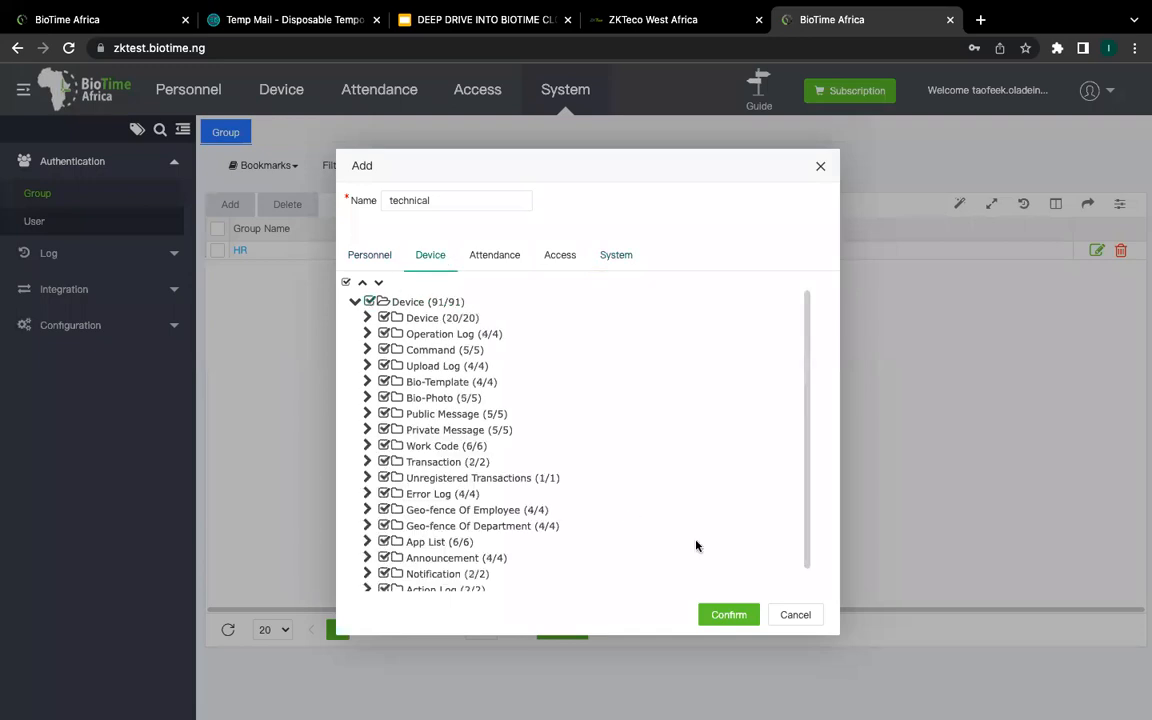
{"action": "left_click", "coordinate": [566, 263]}
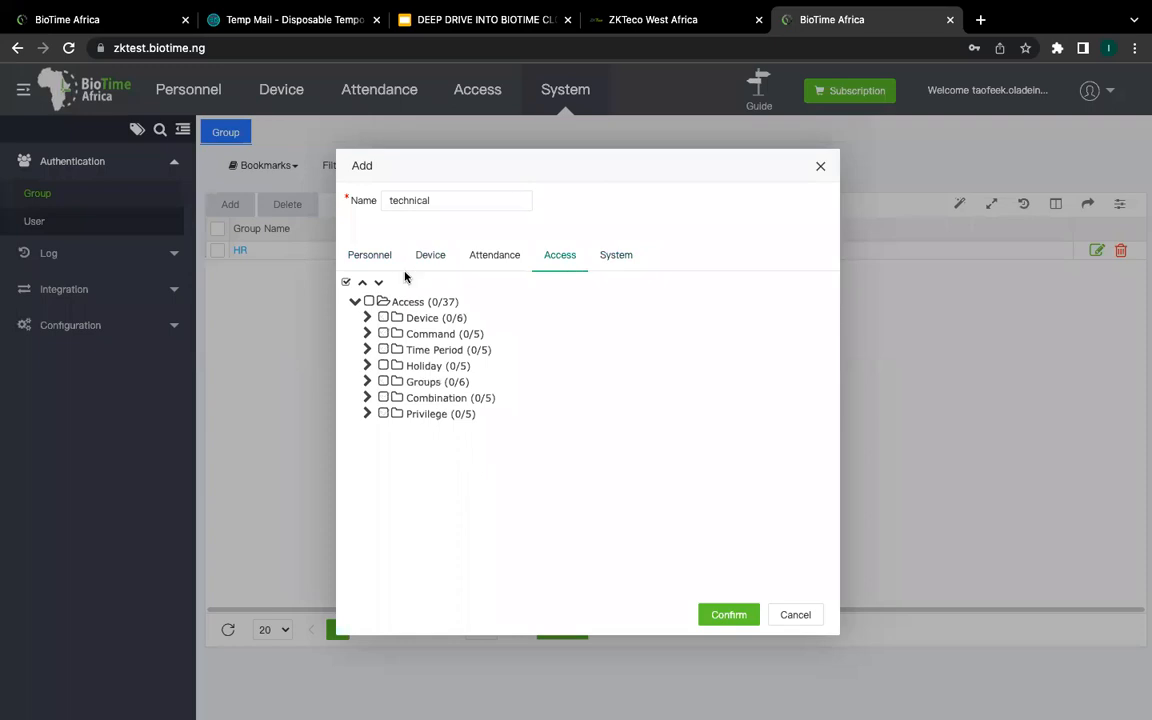
{"action": "left_click", "coordinate": [368, 302]}
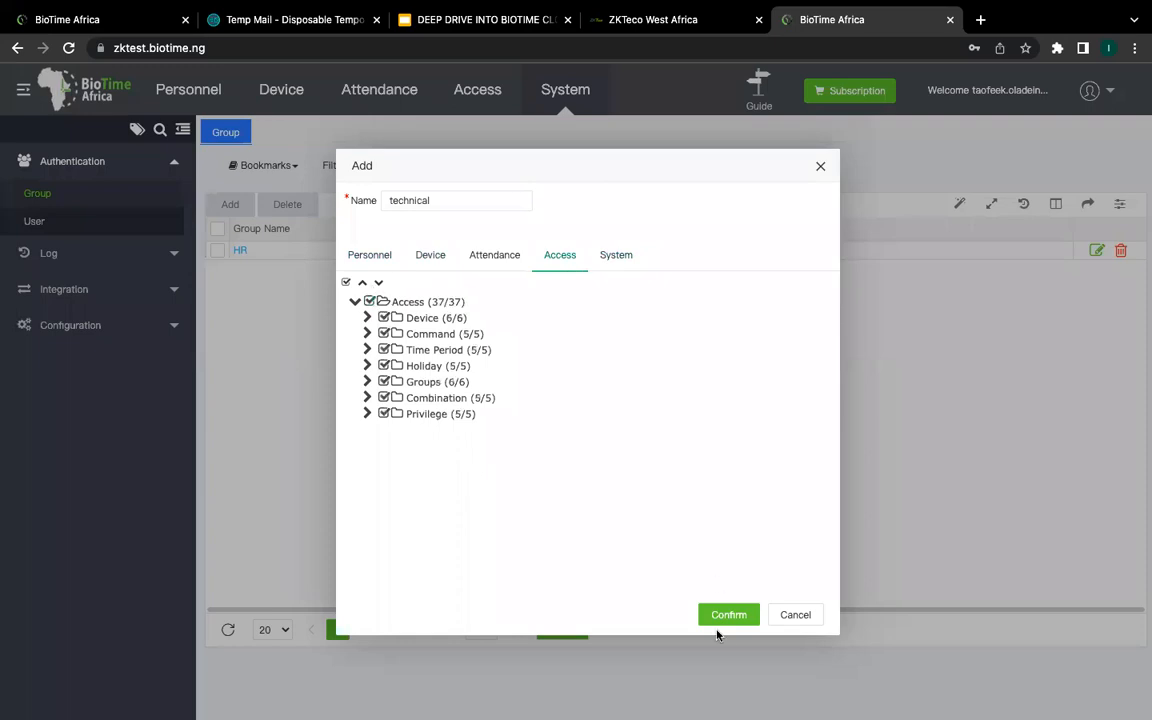
{"action": "left_click", "coordinate": [728, 616]}
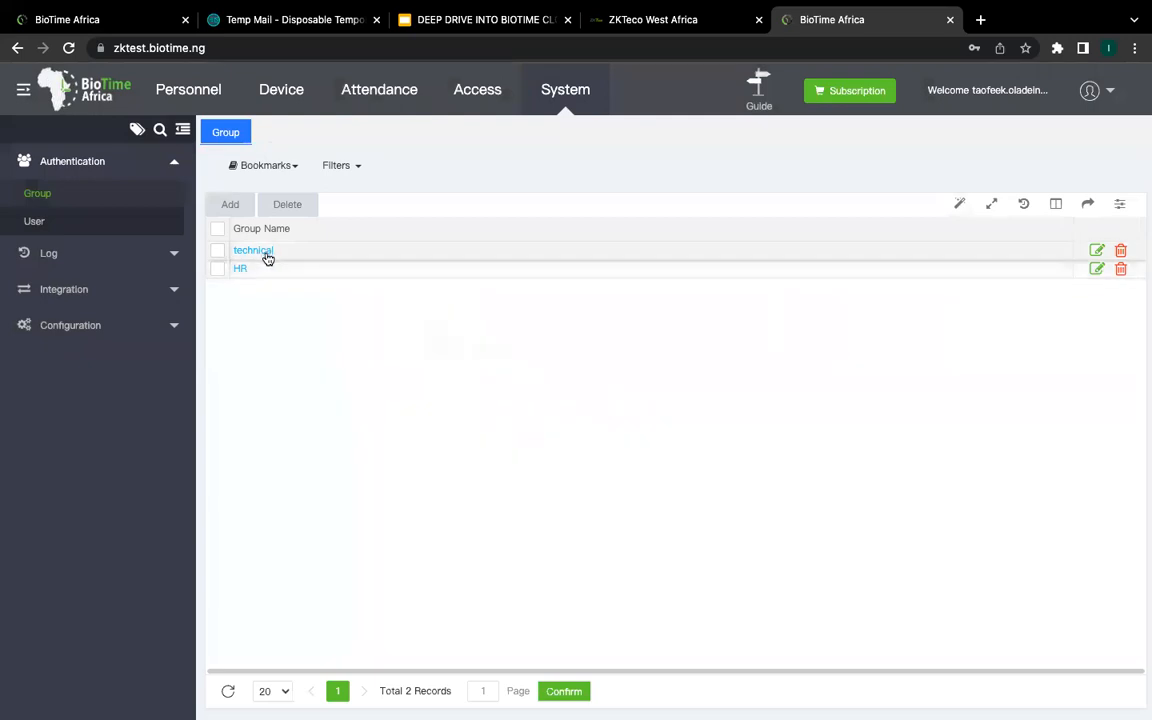
Step: Open the User list, then open and dismiss the Invite User form without inviting anyone
{"action": "left_click", "coordinate": [42, 222]}
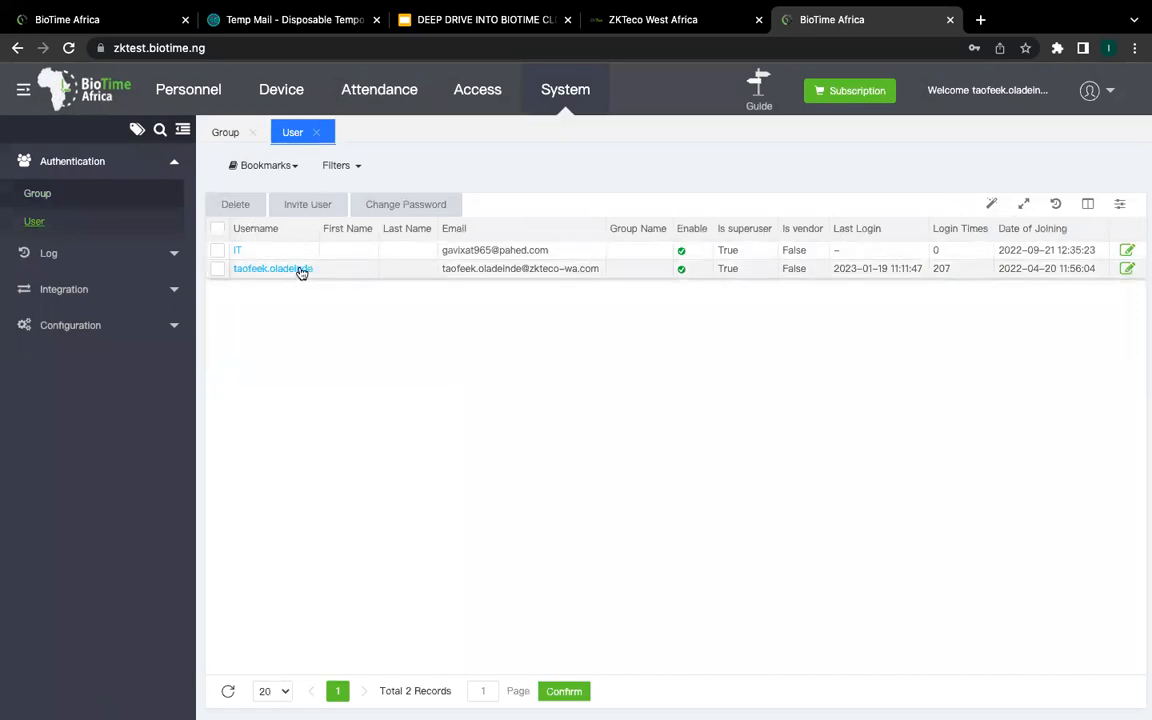
{"action": "left_click", "coordinate": [318, 204]}
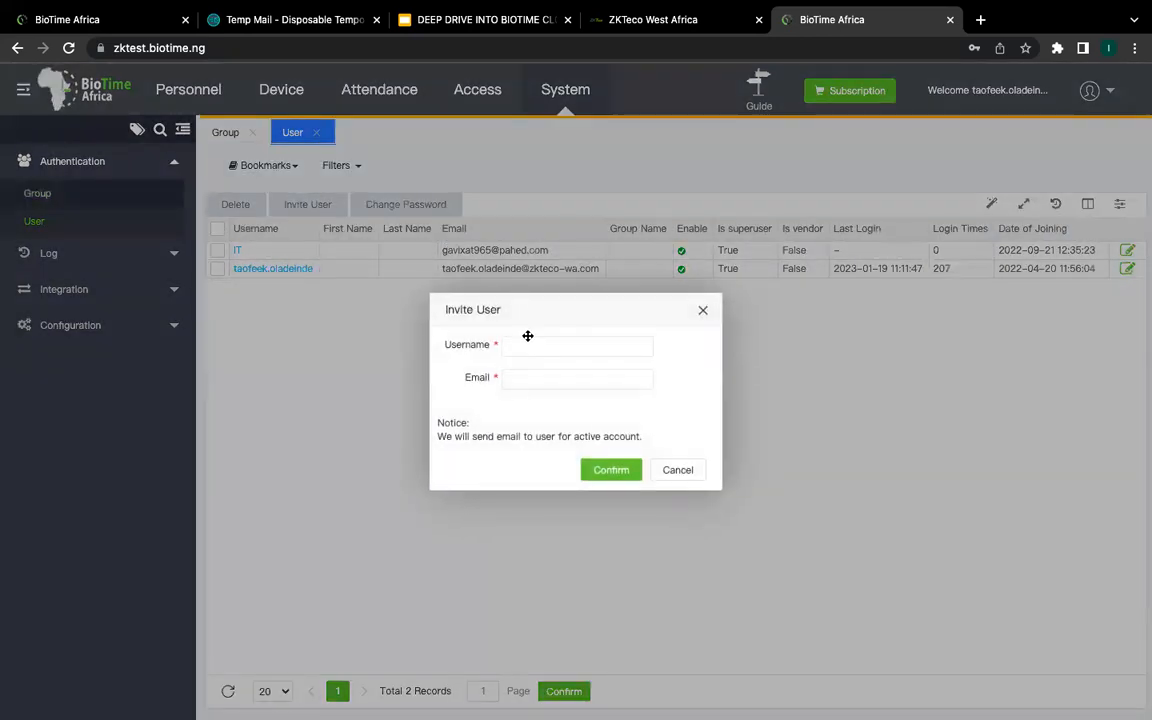
{"action": "left_click", "coordinate": [530, 380]}
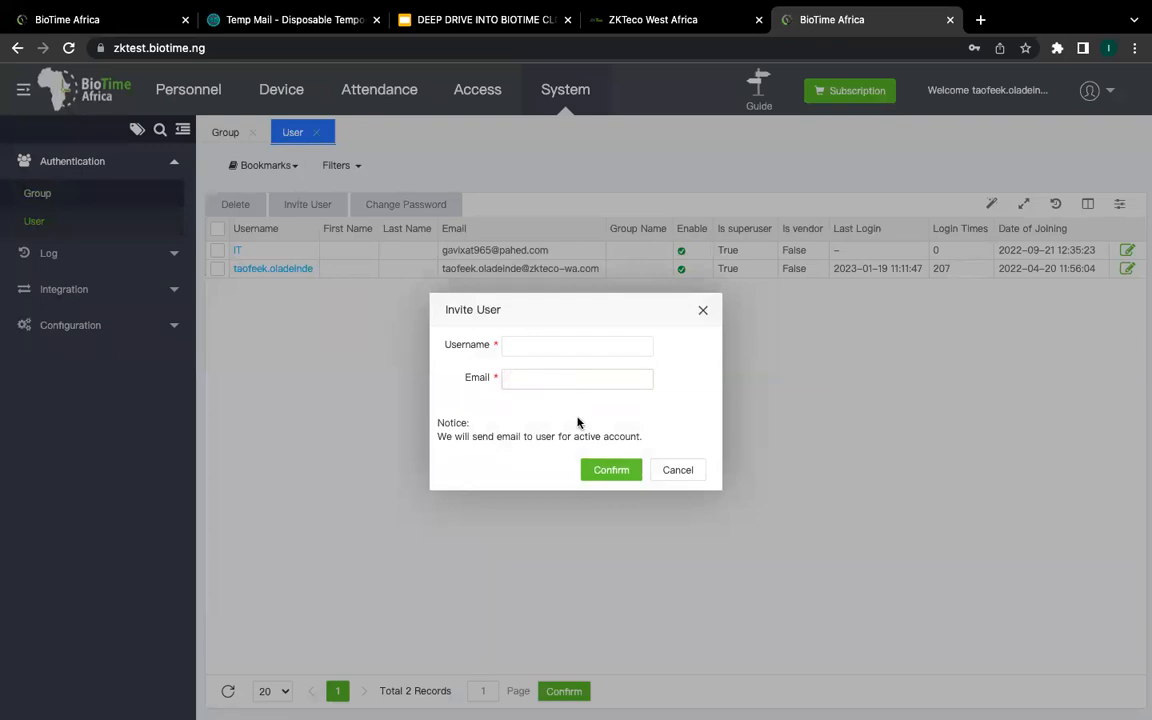
{"action": "left_click", "coordinate": [703, 310]}
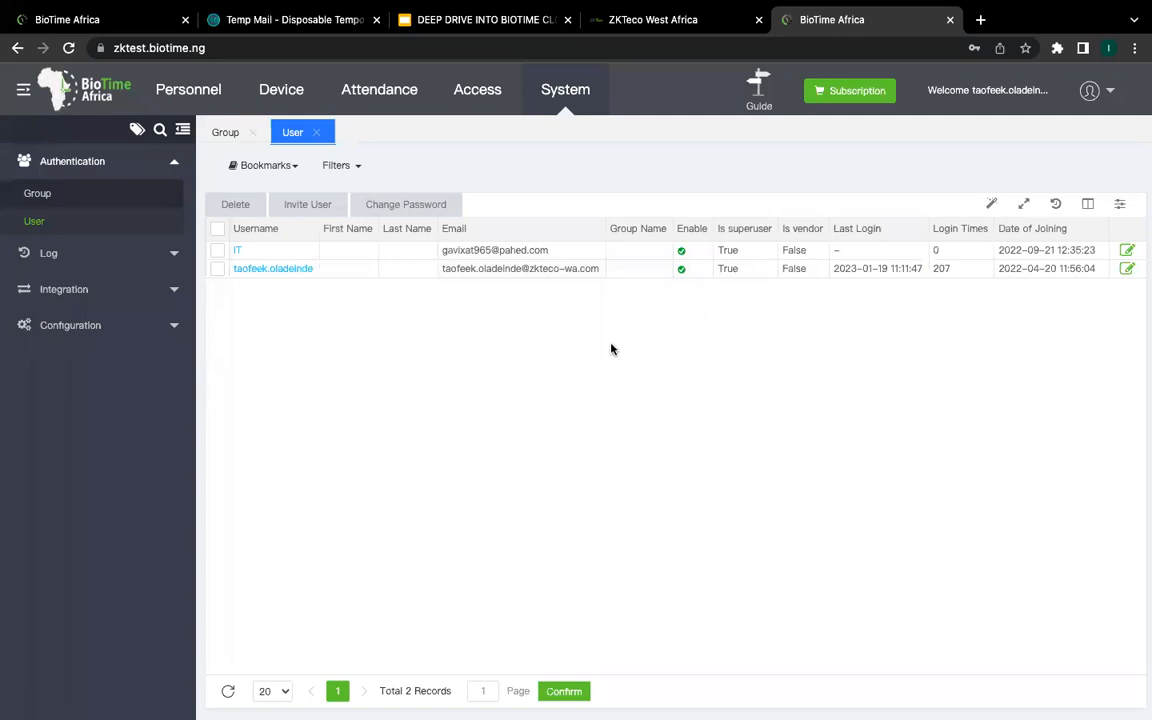
{"action": "left_click", "coordinate": [298, 270]}
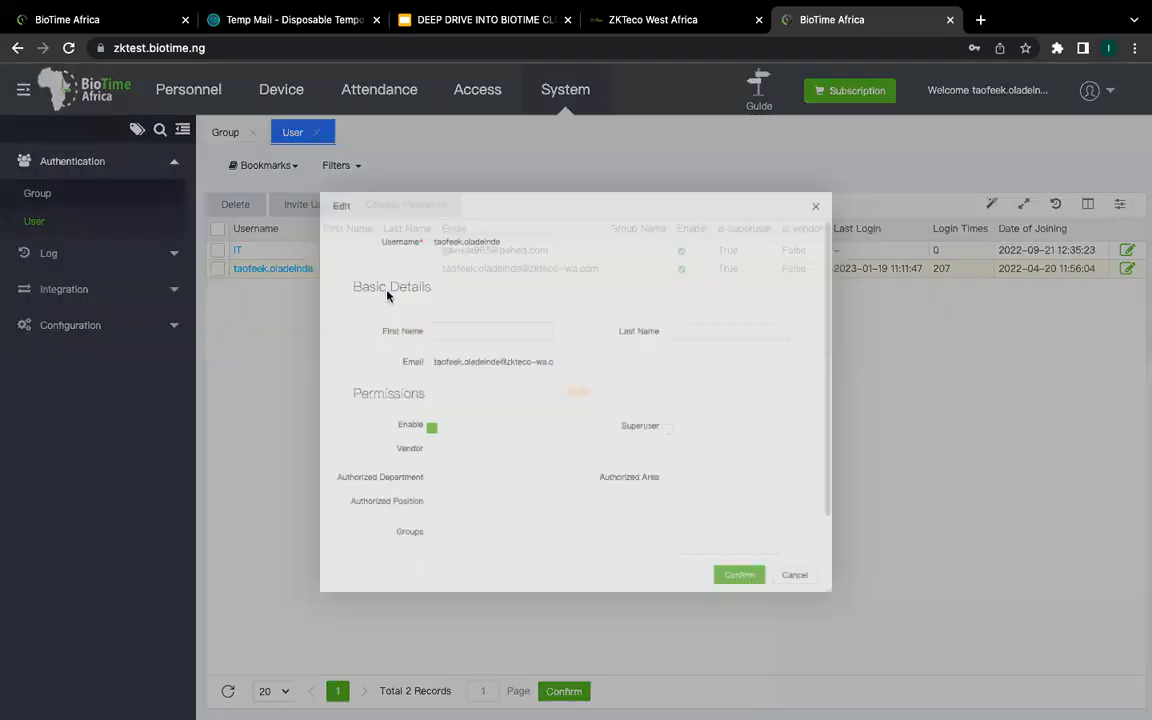
{"action": "scroll", "coordinate": [497, 440], "scroll_direction": "down", "scroll_amount": 1}
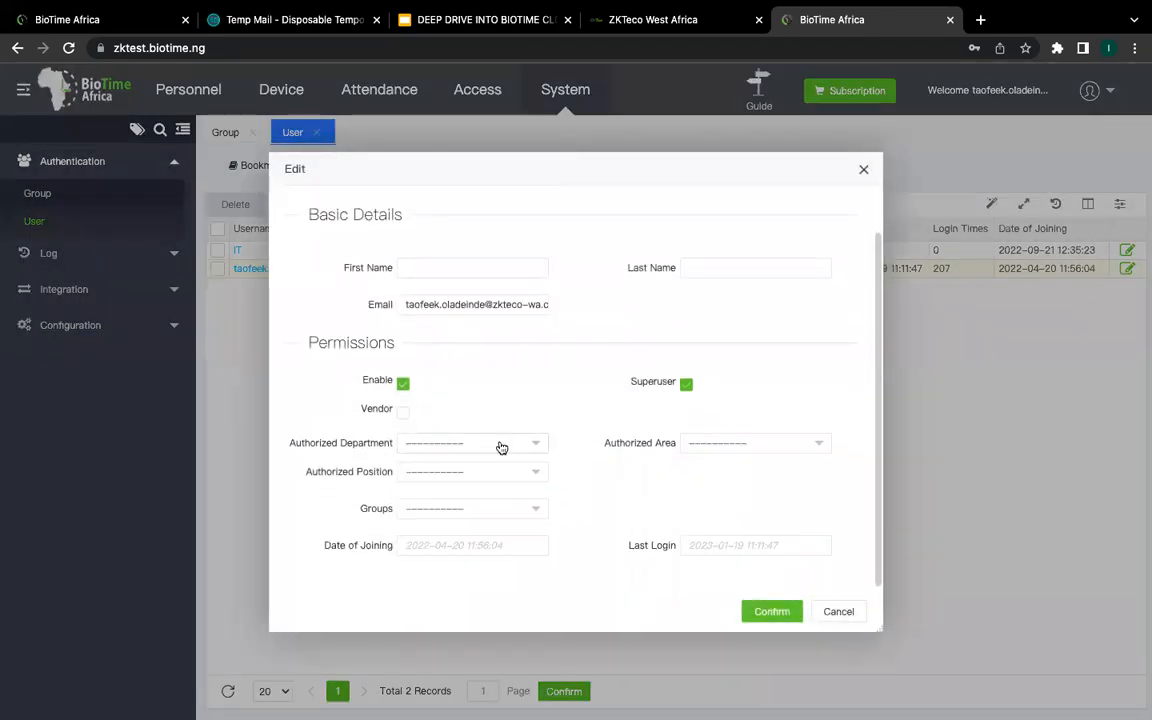
{"action": "left_click", "coordinate": [532, 517]}
{"action": "left_click", "coordinate": [427, 567]}
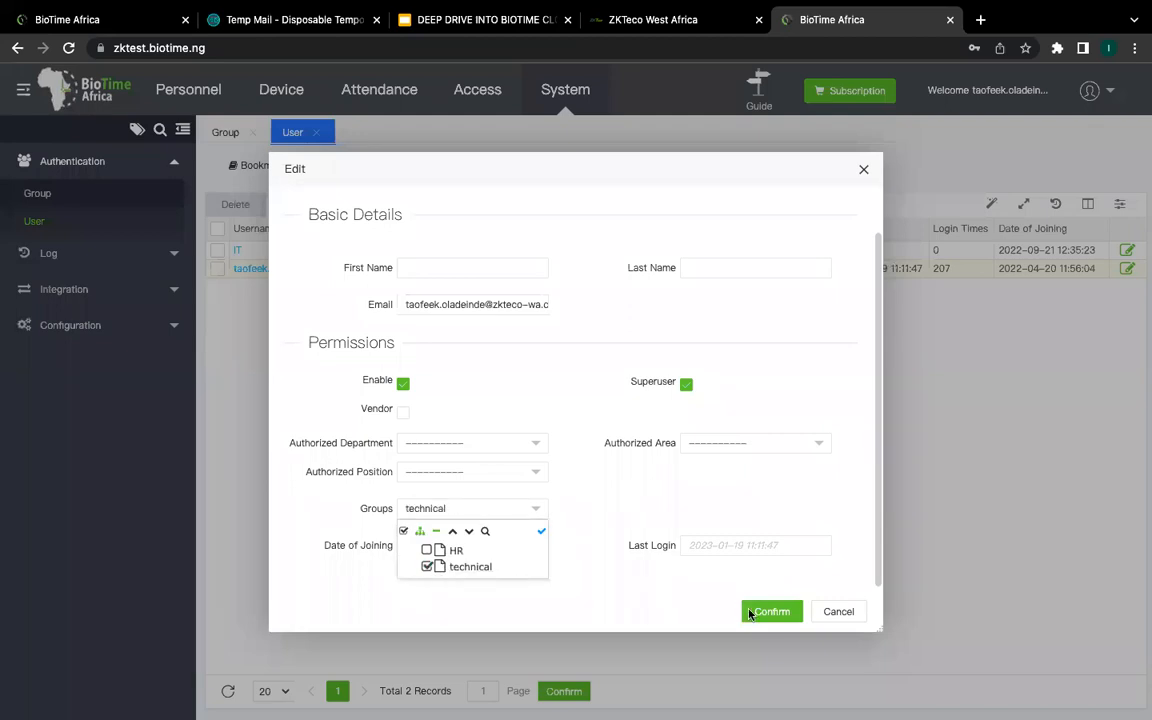
{"action": "left_click", "coordinate": [680, 556]}
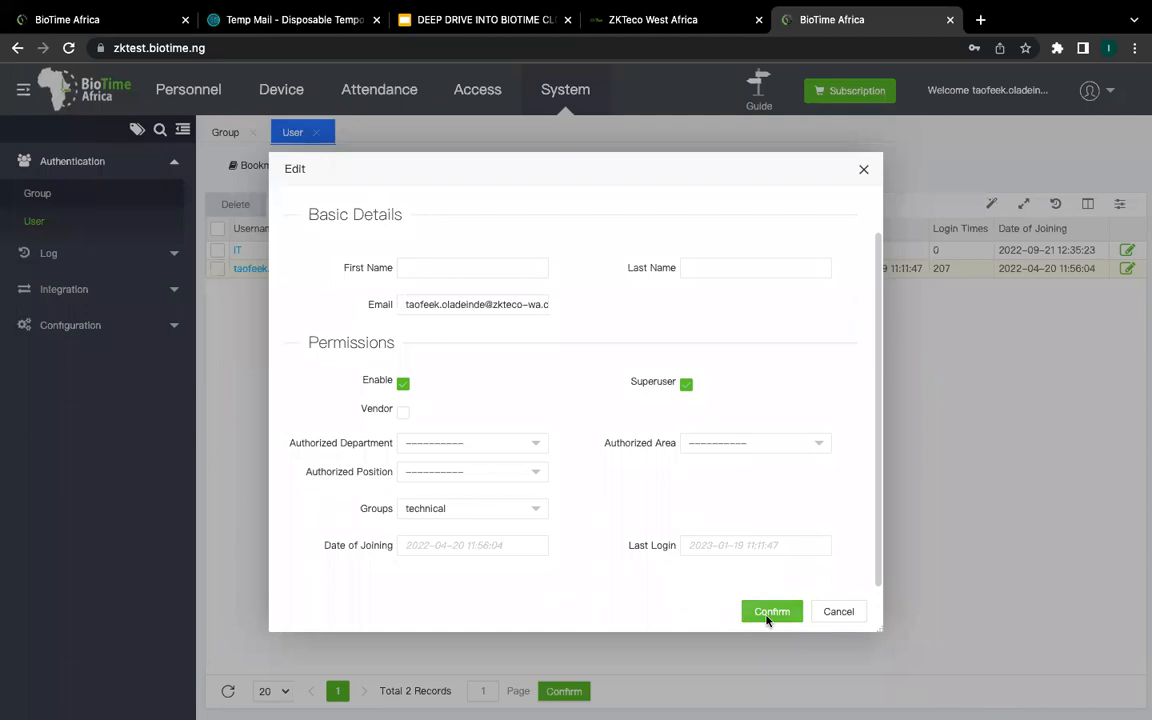
{"action": "left_click", "coordinate": [838, 612]}
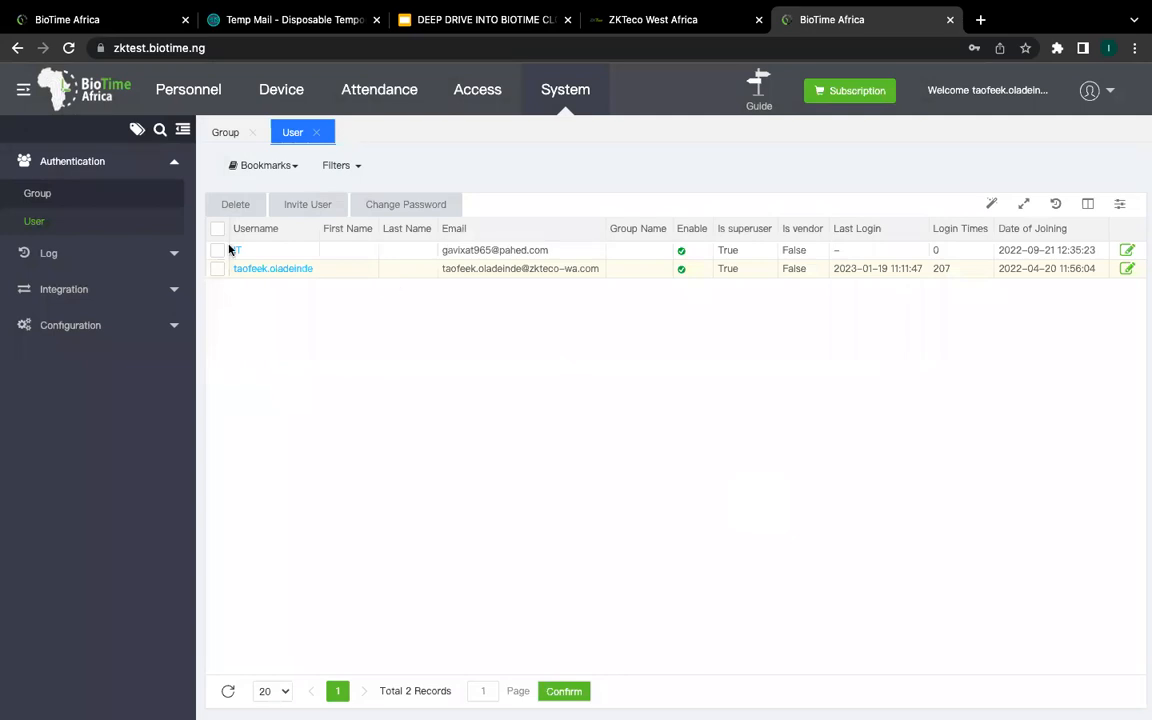
{"action": "left_click", "coordinate": [38, 191]}
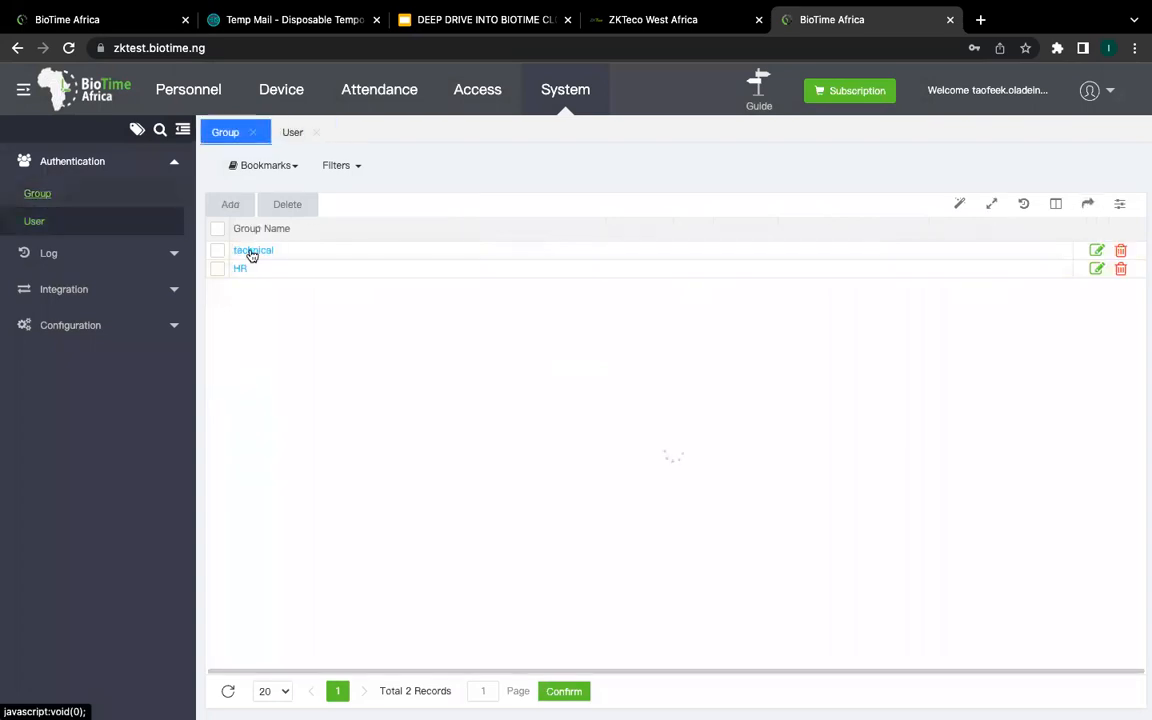
{"action": "left_click", "coordinate": [252, 250]}
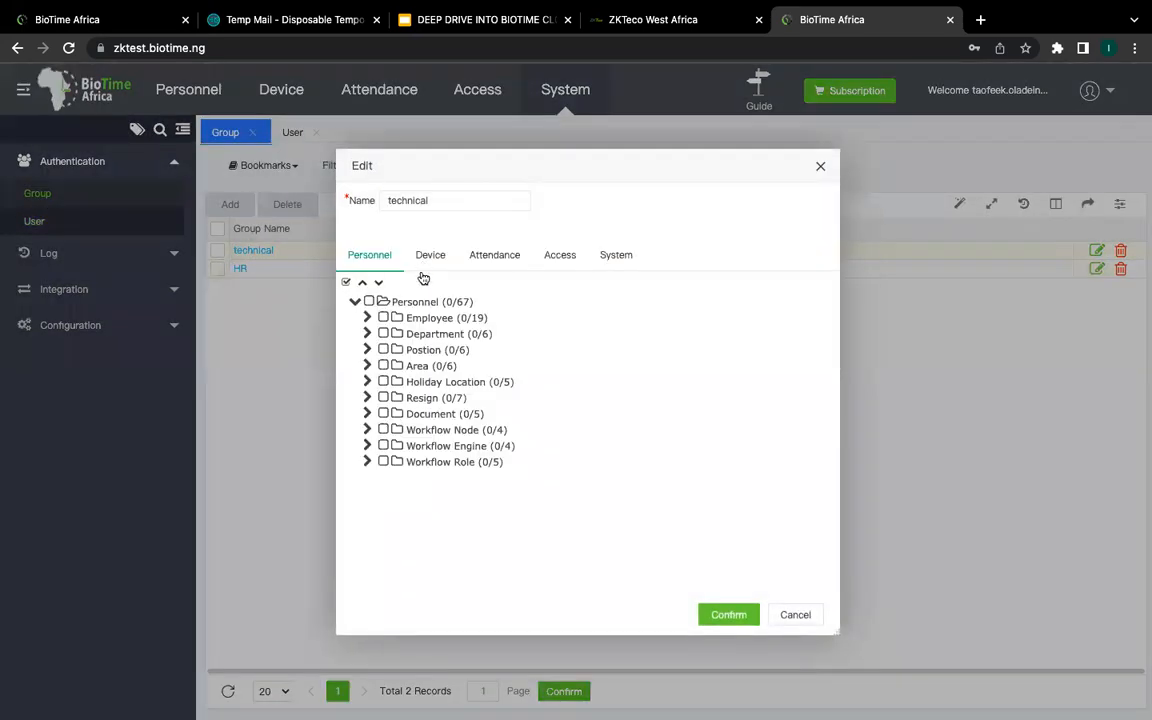
{"action": "left_click", "coordinate": [437, 263]}
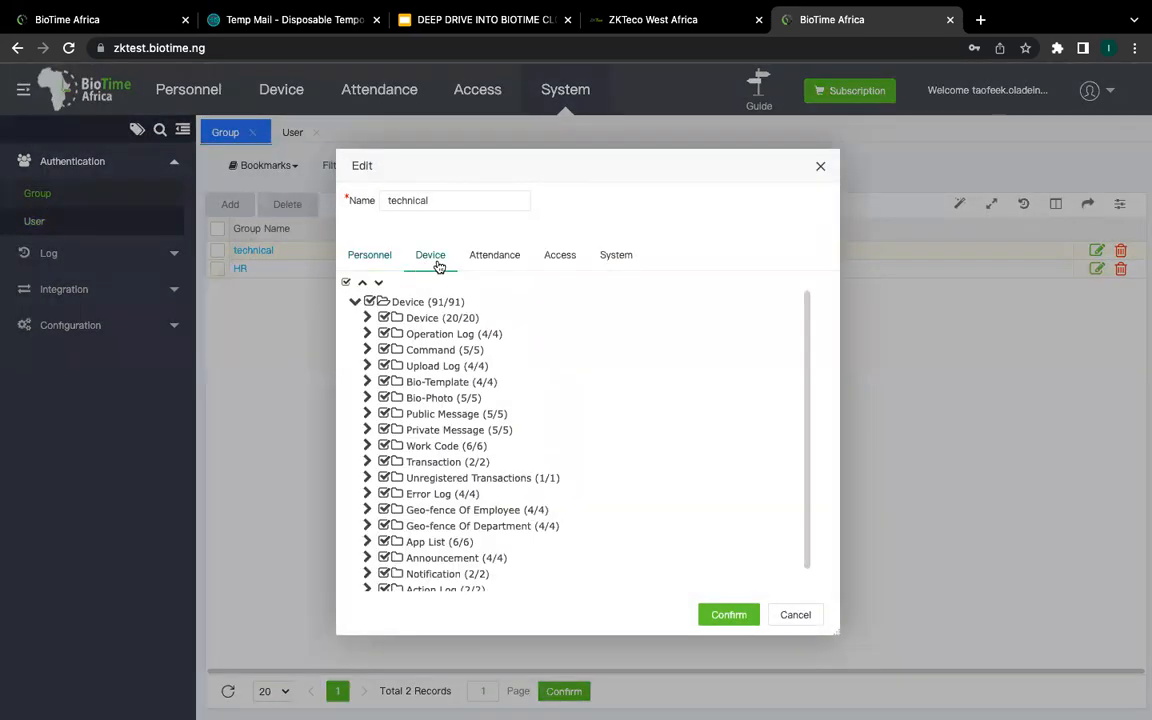
{"action": "left_click", "coordinate": [560, 256]}
{"action": "left_click", "coordinate": [622, 256]}
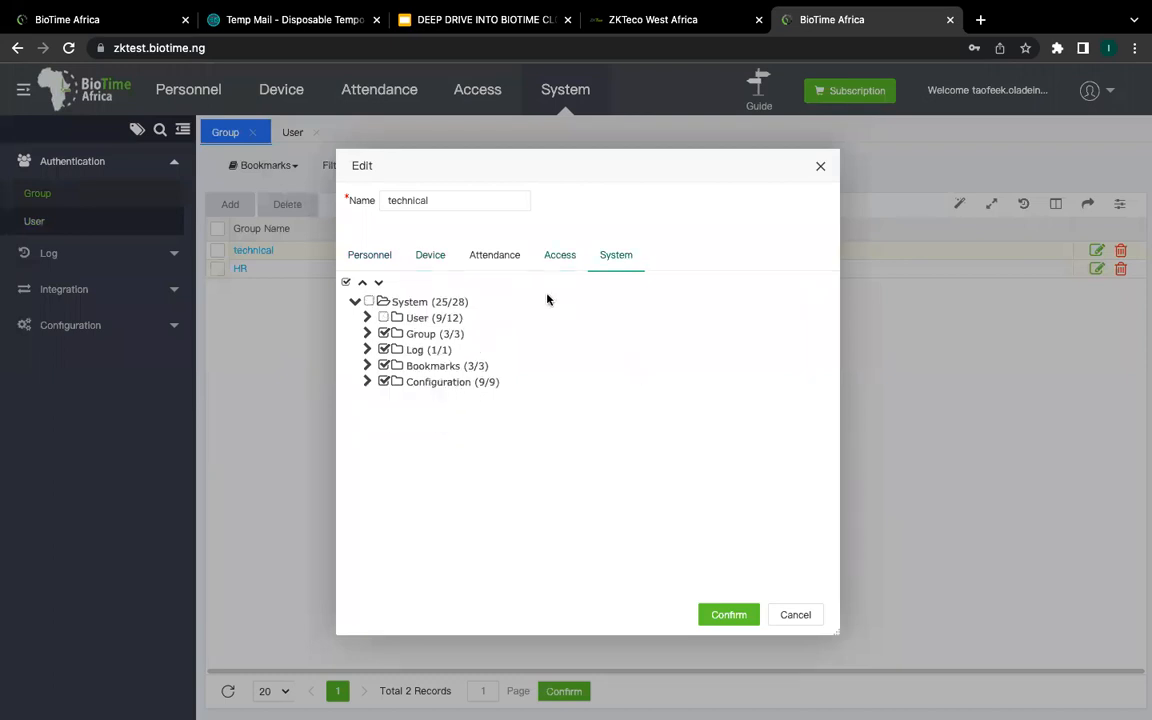
{"action": "left_click", "coordinate": [510, 256]}
{"action": "left_click", "coordinate": [379, 259]}
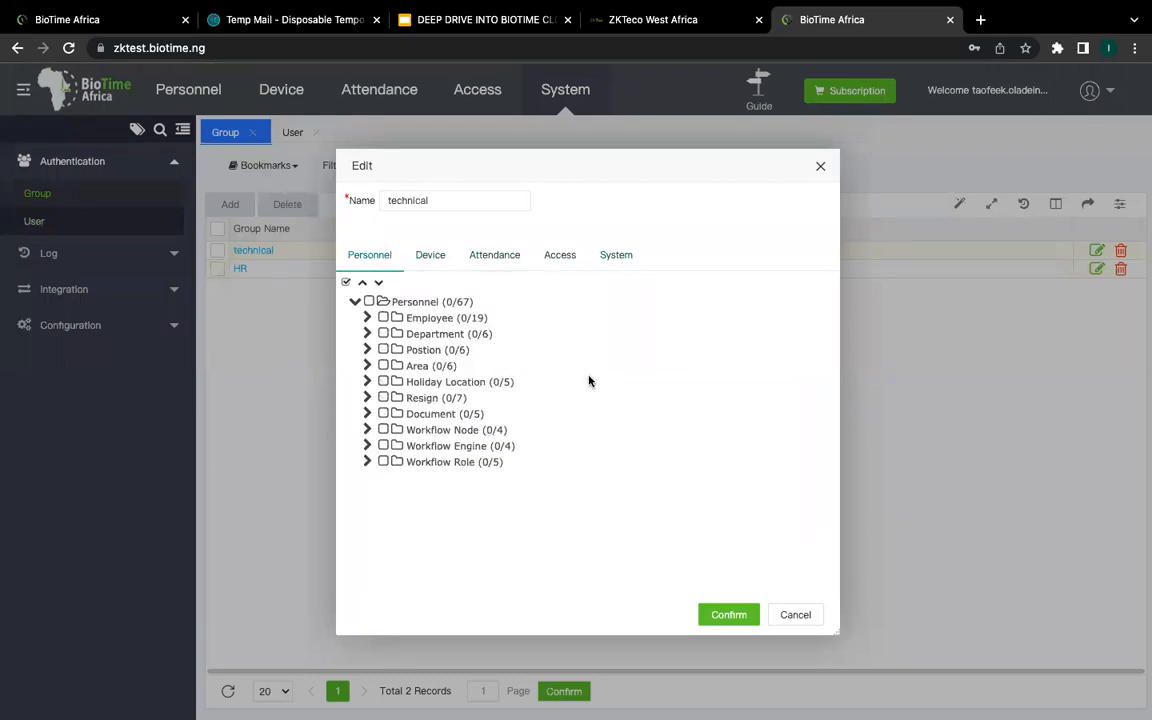
{"action": "left_click", "coordinate": [795, 614]}
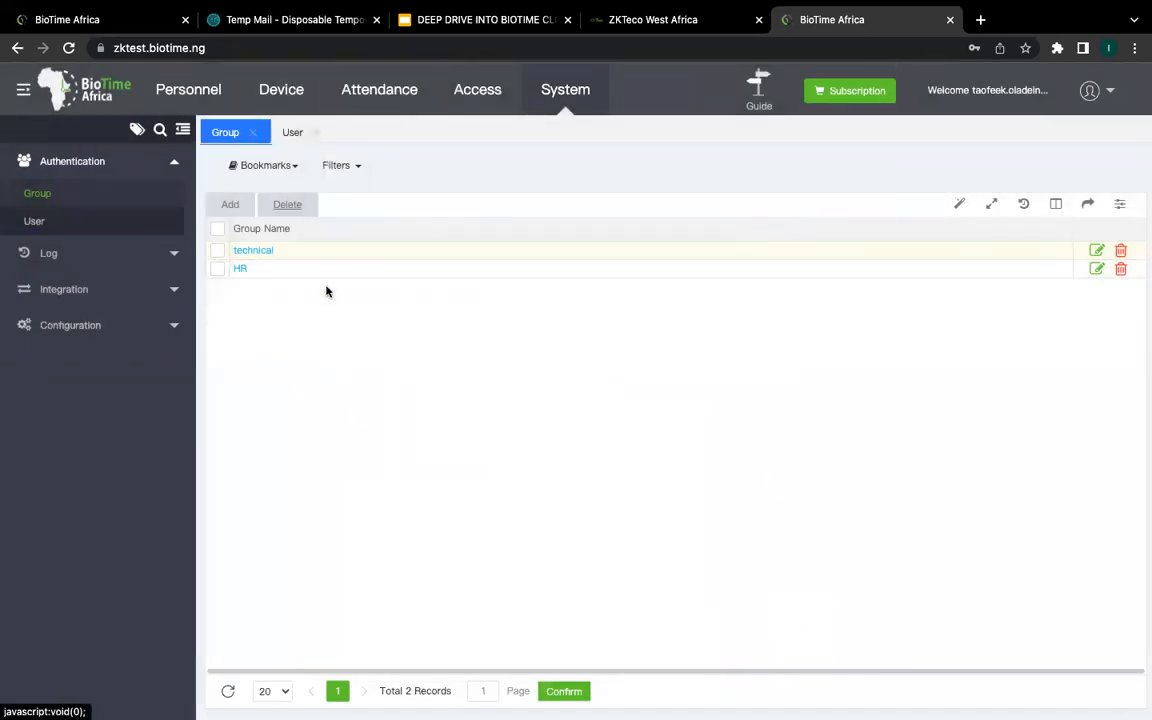
{"action": "left_click", "coordinate": [88, 220]}
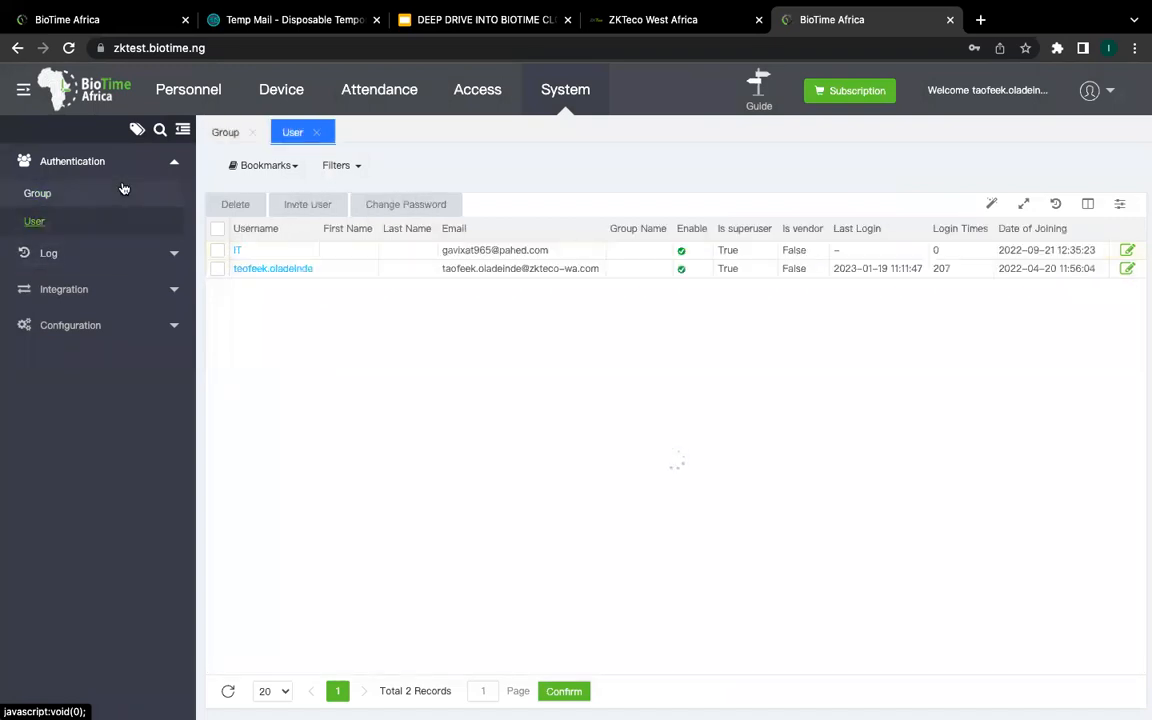
{"action": "left_click", "coordinate": [55, 193]}
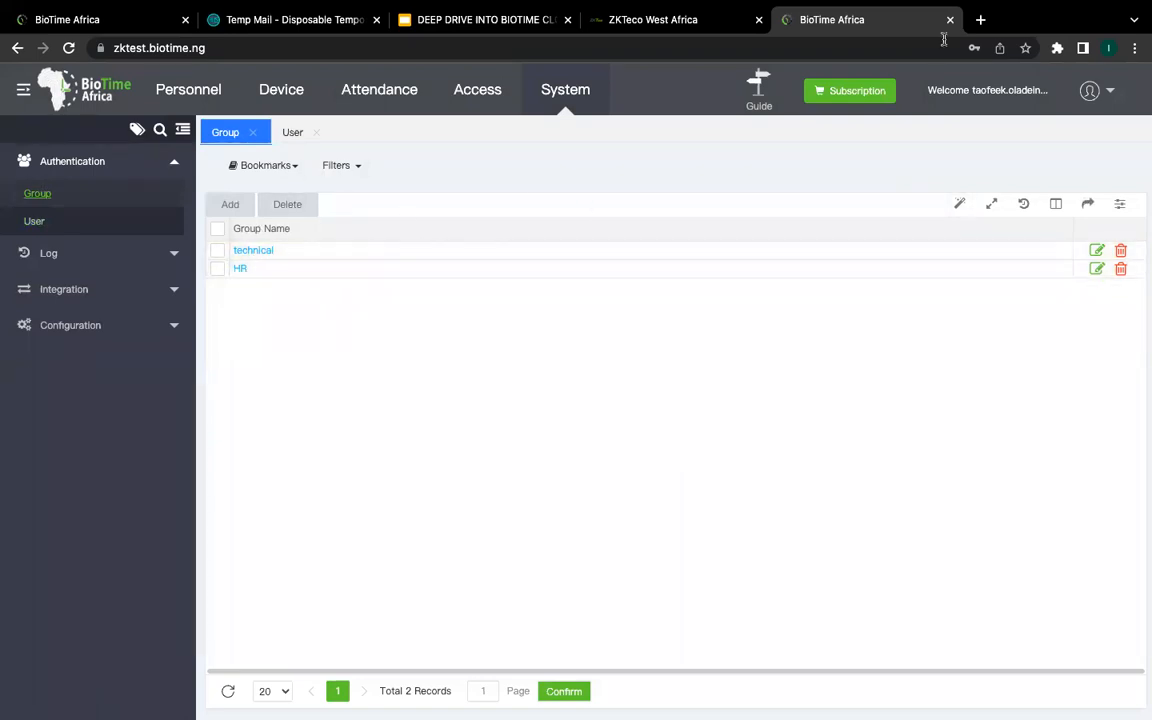
{"action": "mouse_move", "coordinate": [756, 31]}
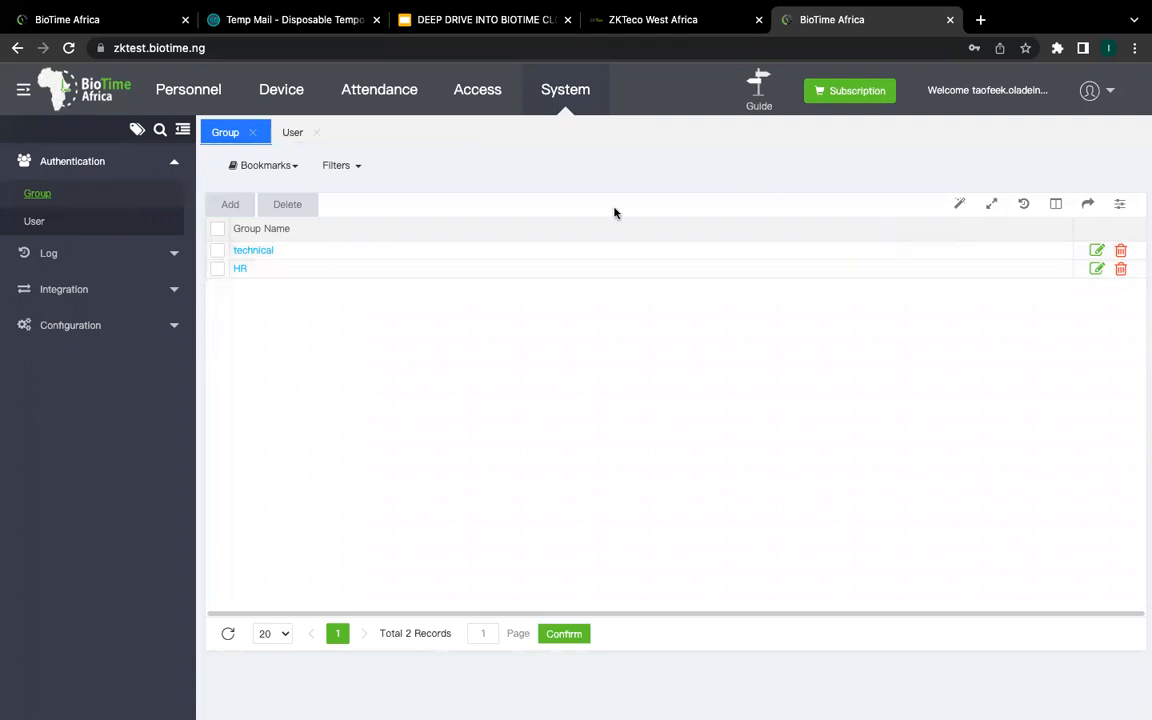
Step: Open the Attendance module's Global Rule Calculation Settings for late, early-leave and leave rules
{"action": "left_click", "coordinate": [362, 98]}
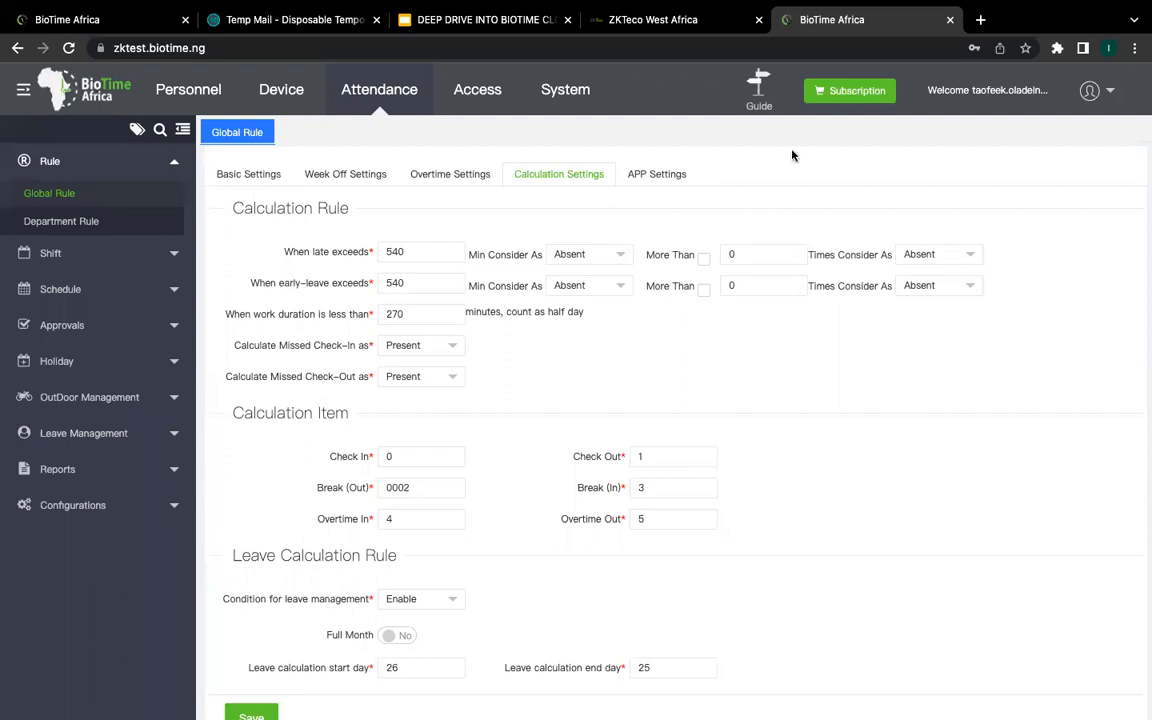
{"action": "mouse_move", "coordinate": [541, 7]}
Step: Check the Device list showing HORUS, then switch to the DEEP DRIVE INTO BIOTIME CLOUD slides
{"action": "left_click", "coordinate": [281, 89]}
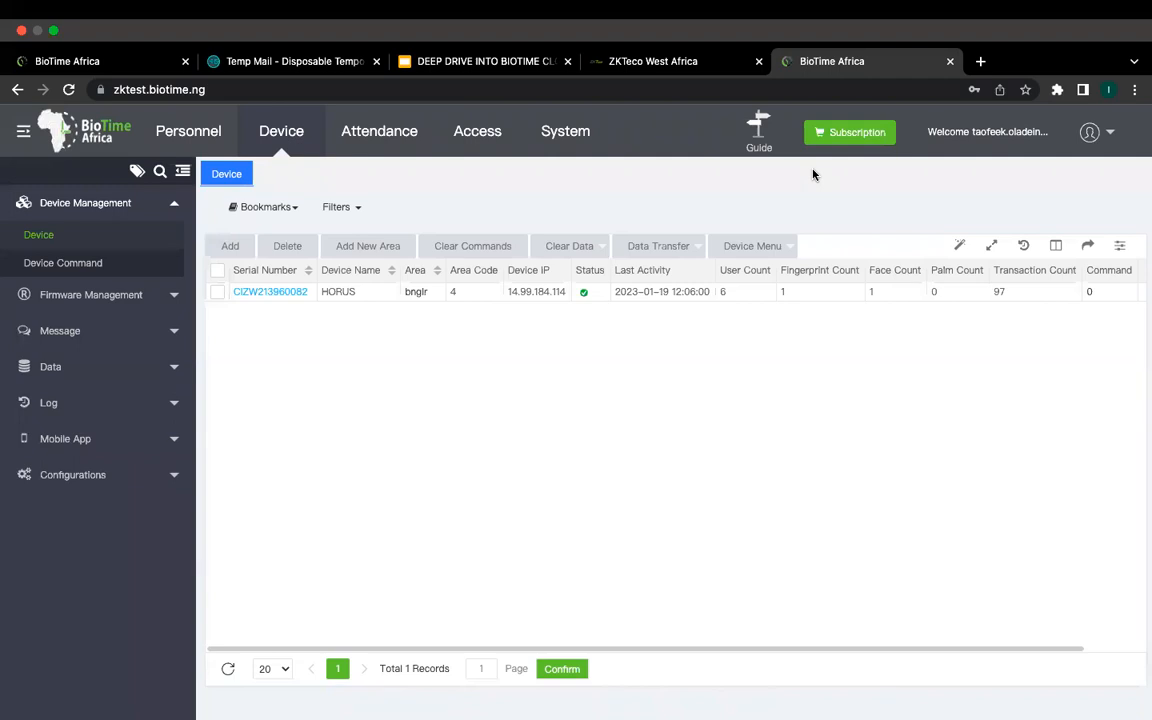
{"action": "left_click", "coordinate": [437, 66]}
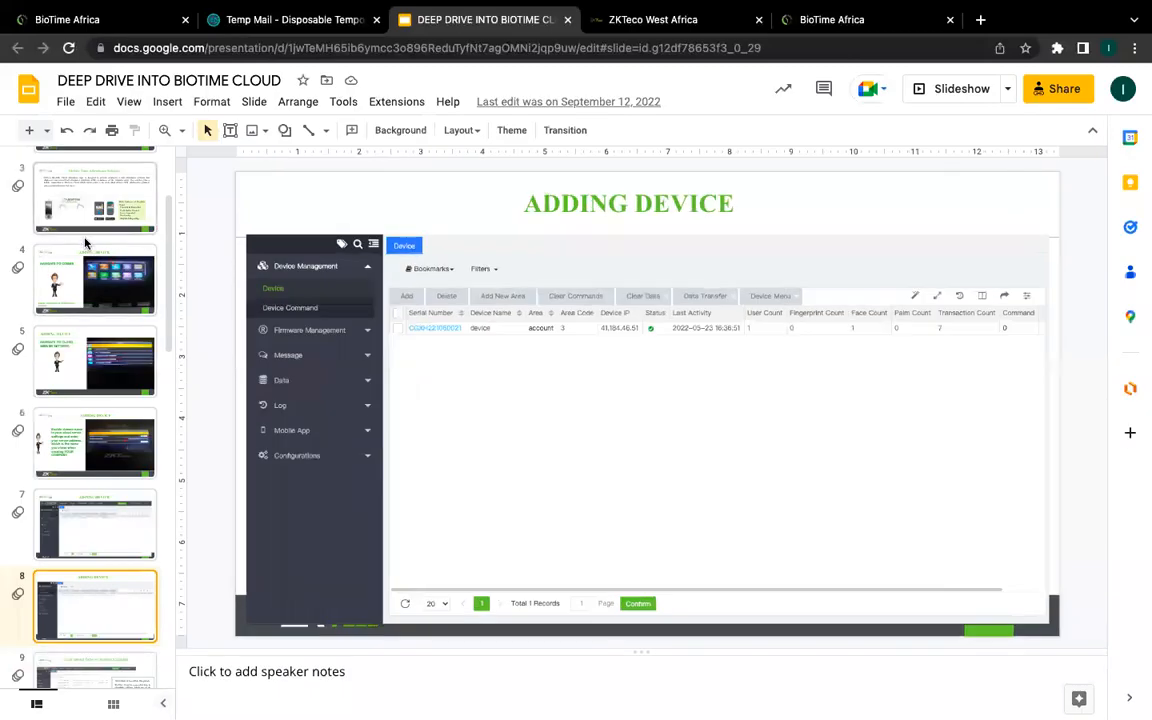
Step: Present the slideshow from slide 4, NAVIGATE TO COMMS, and advance to the ADDING DEVICE slide
{"action": "left_click", "coordinate": [101, 282]}
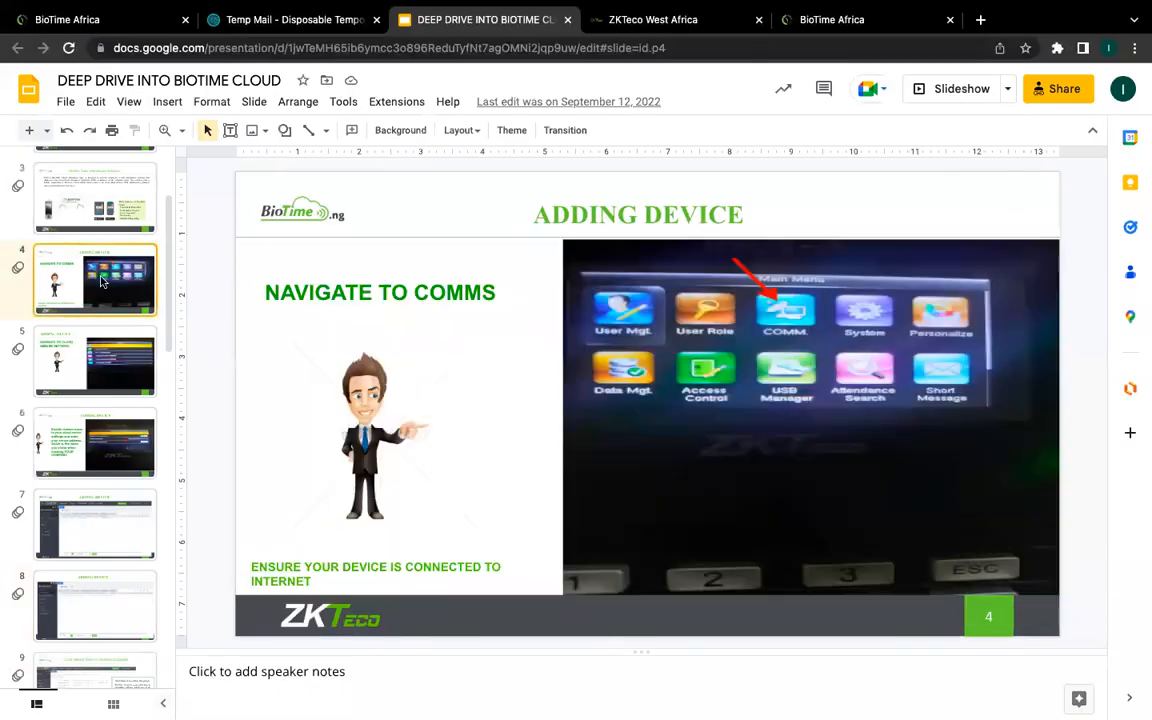
{"action": "left_click", "coordinate": [129, 101]}
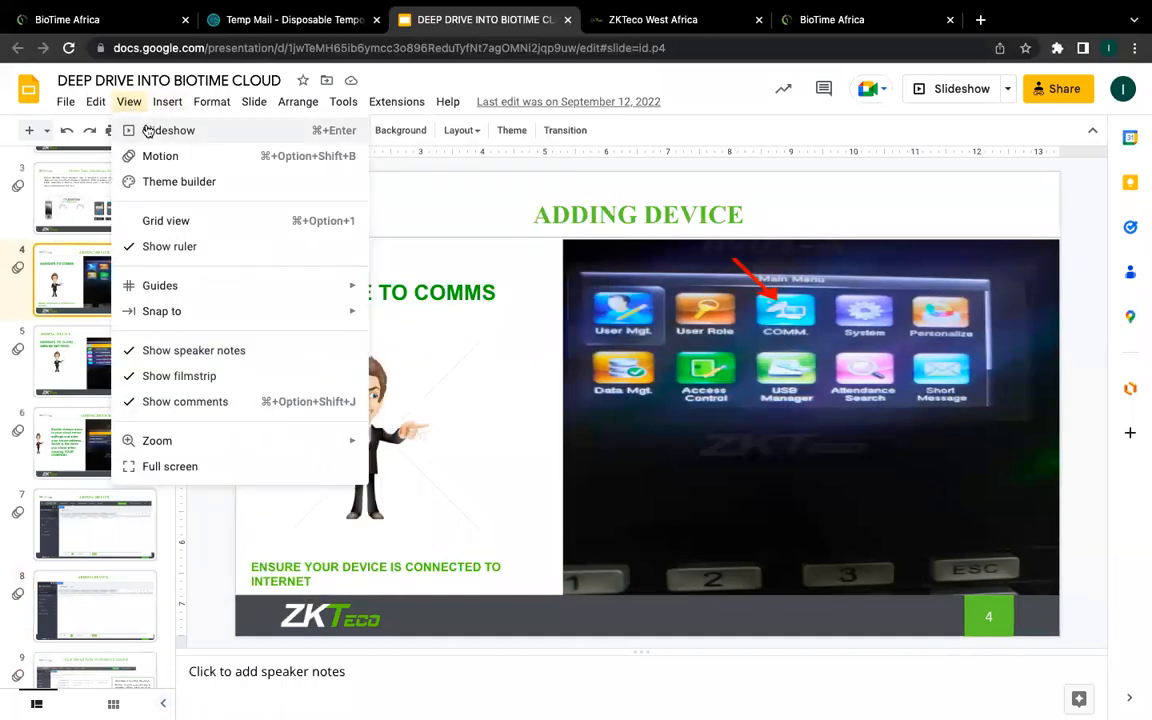
{"action": "left_click", "coordinate": [145, 130]}
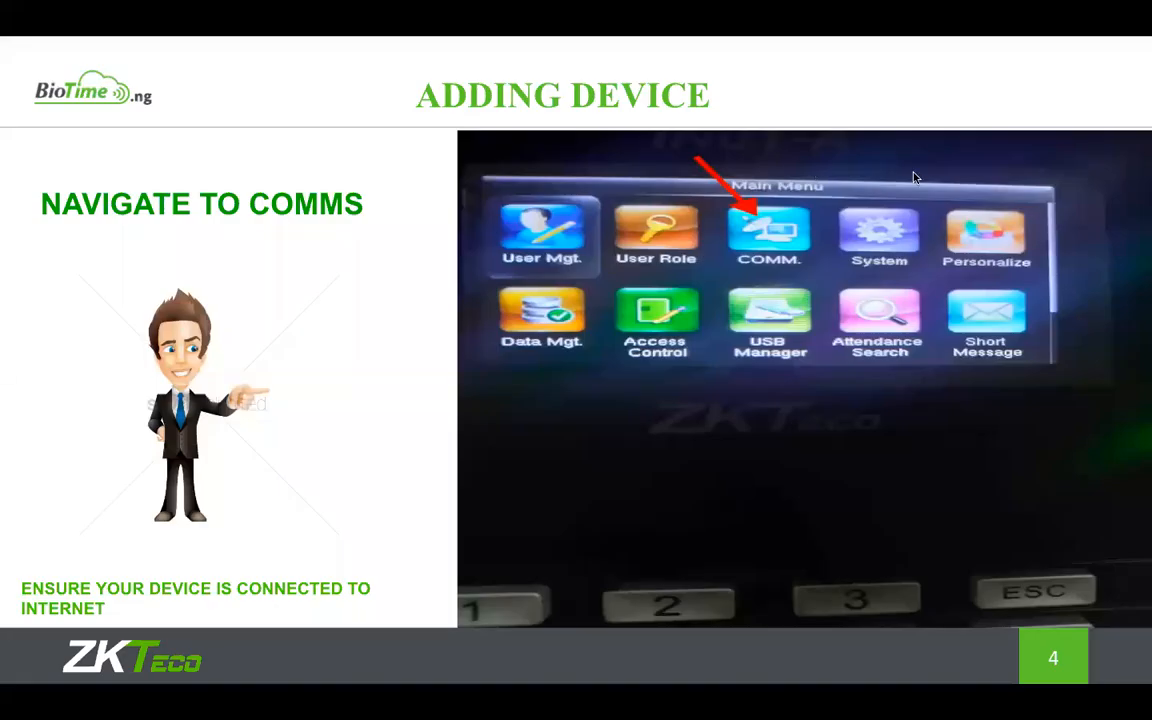
{"action": "left_click", "coordinate": [825, 292]}
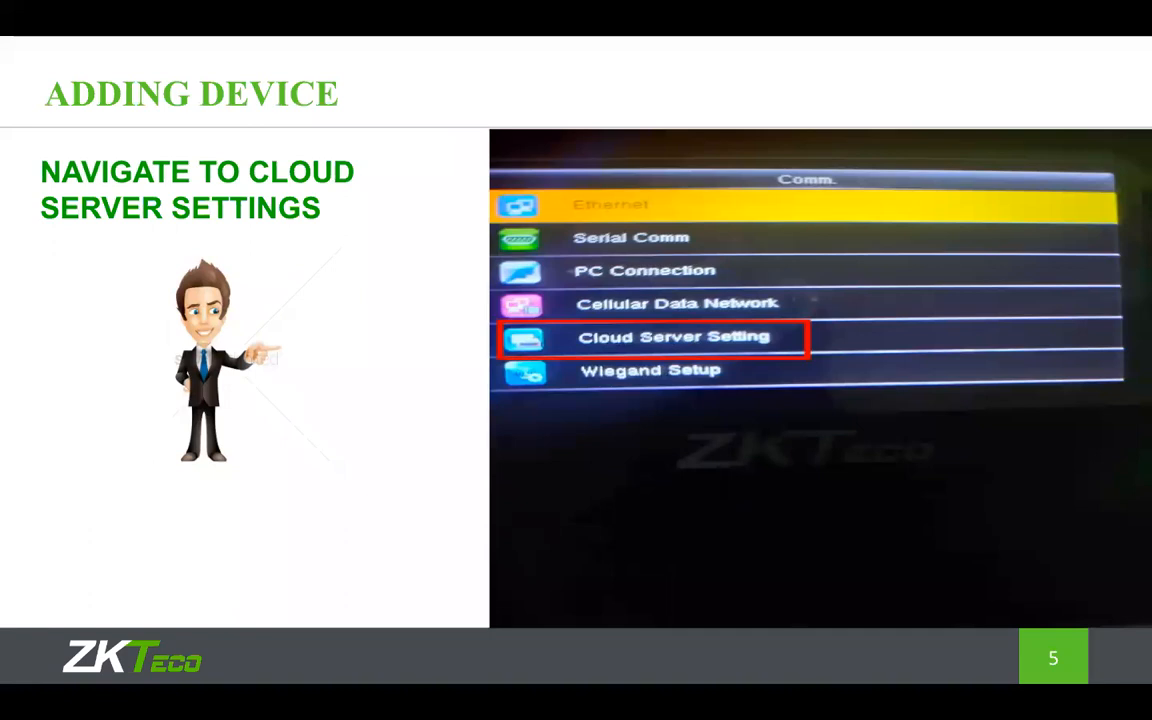
{"action": "key", "text": "Right"}
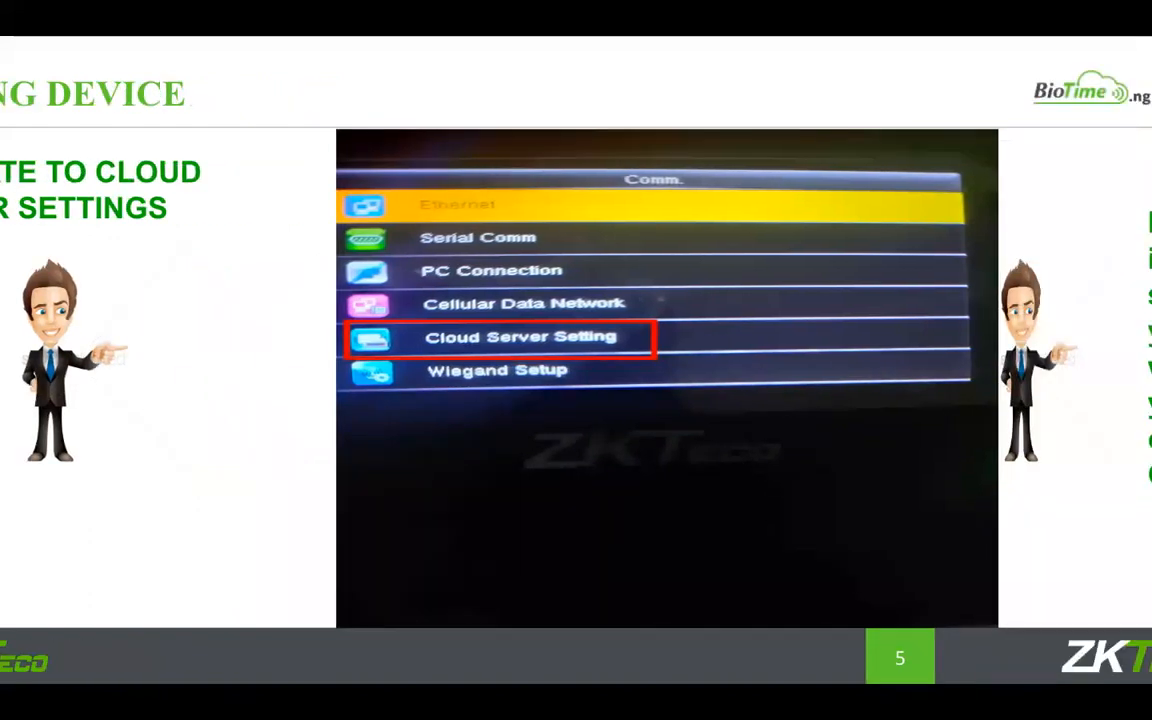
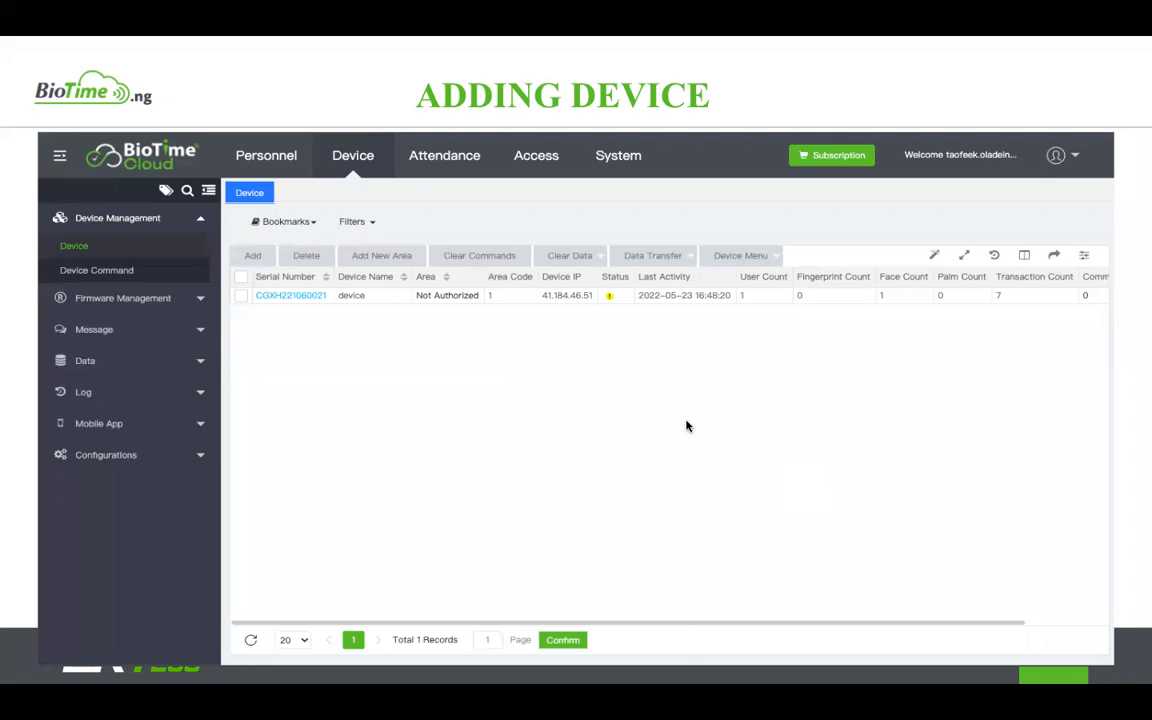
Step: Move between the device-setup slides 5 and 6, then exit the slideshow to the editor on slide 6
{"action": "key", "text": "Left"}
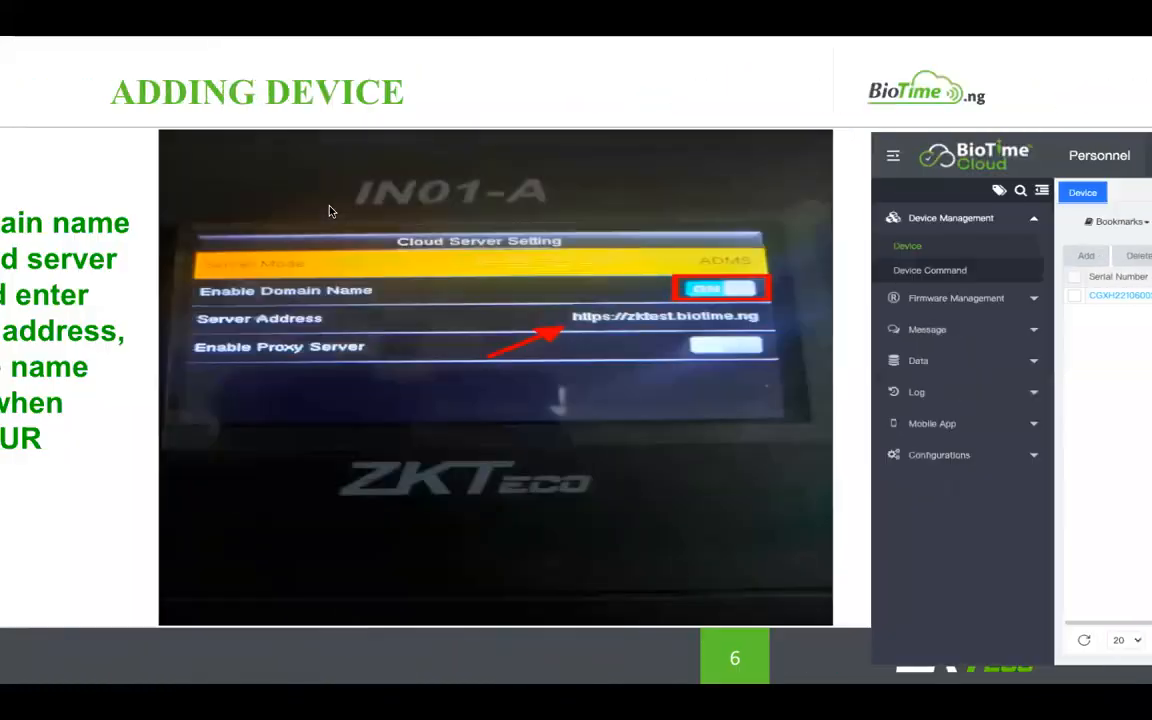
{"action": "key", "text": "Left"}
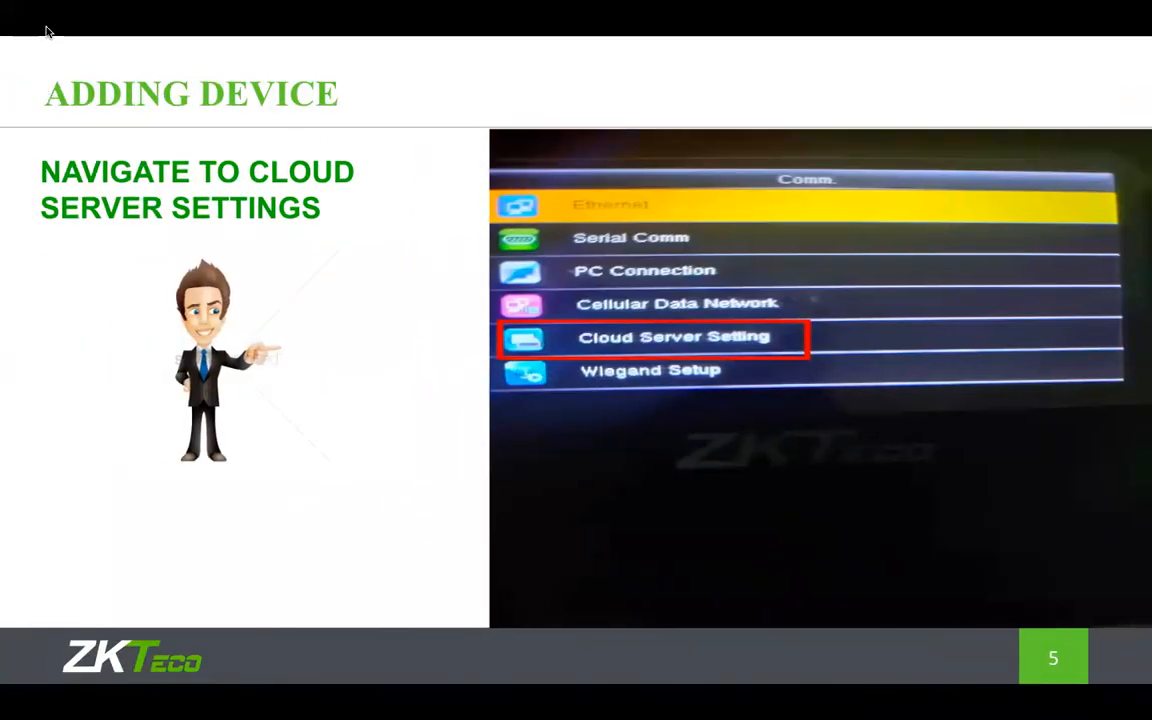
{"action": "key", "text": "Right"}
{"action": "mouse_move", "coordinate": [60, 69]}
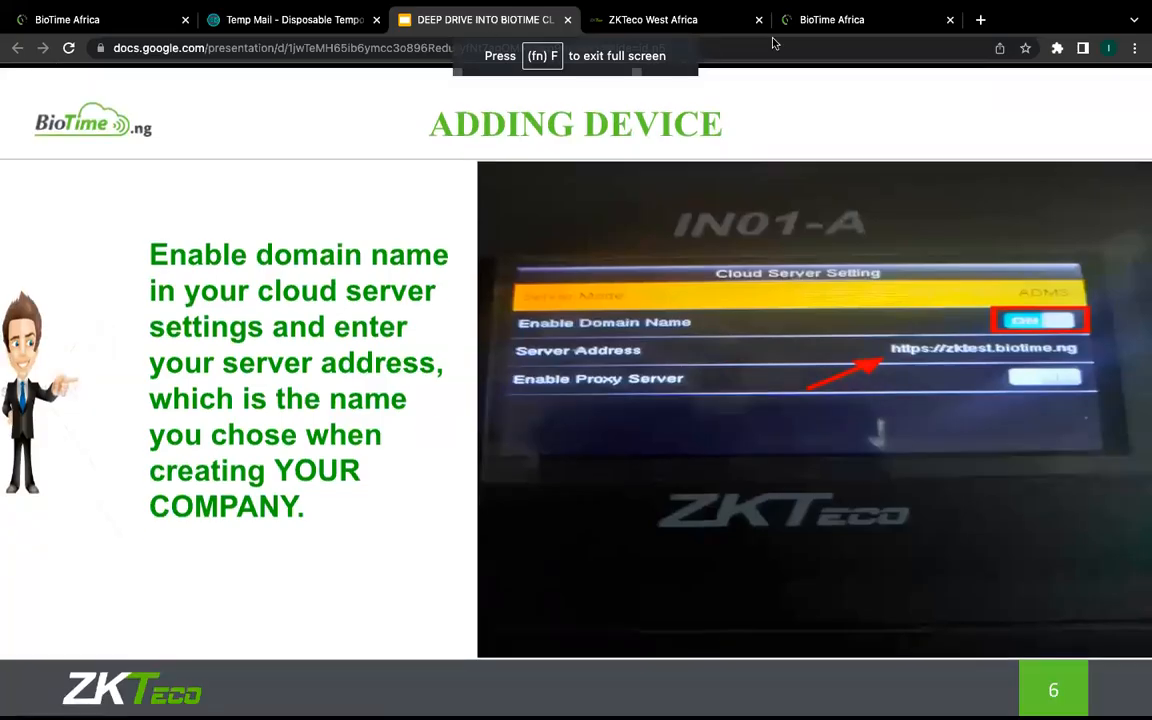
{"action": "key", "text": "Escape"}
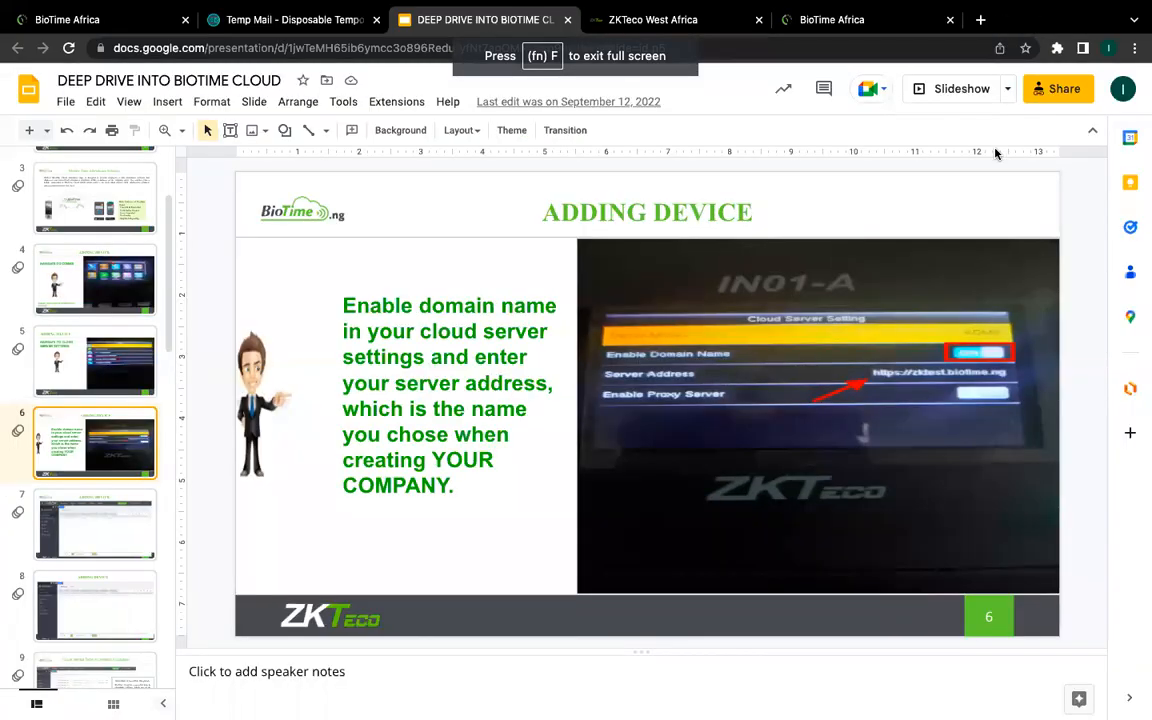
Step: Load the youtube home page in a new tab, then return to the DEEP DRIVE INTO BIOTIME tab
{"action": "left_click", "coordinate": [980, 19]}
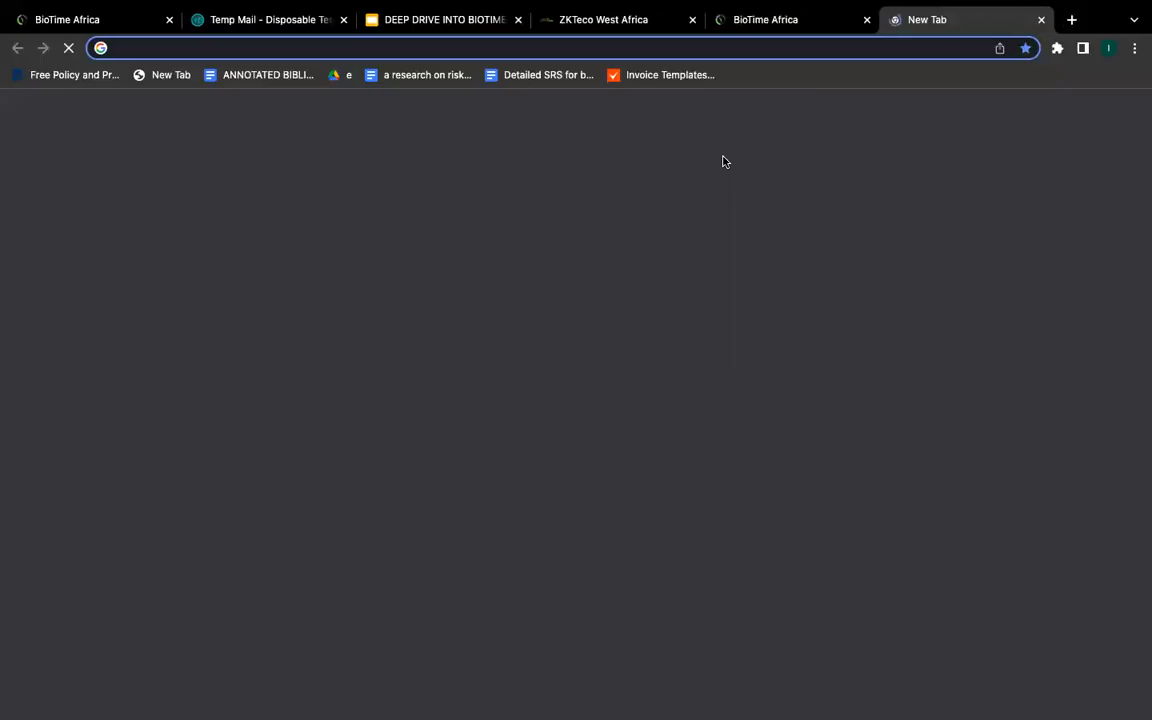
{"action": "type", "text": "youtube.com"}
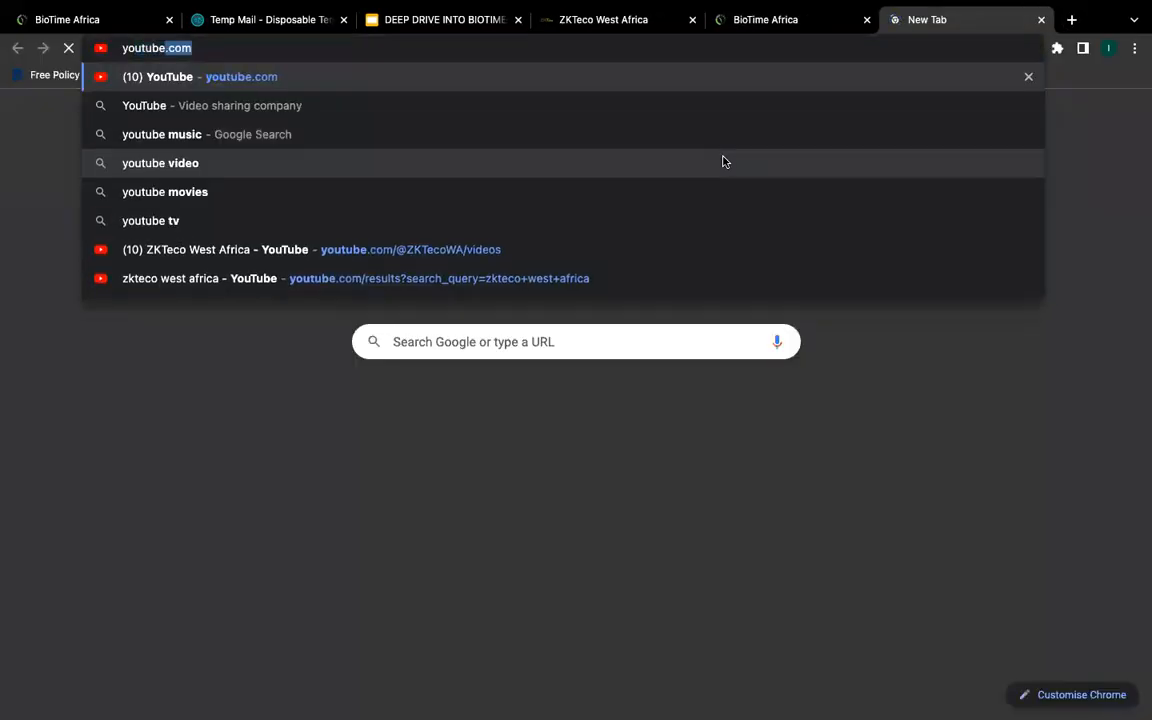
{"action": "key", "text": "Return"}
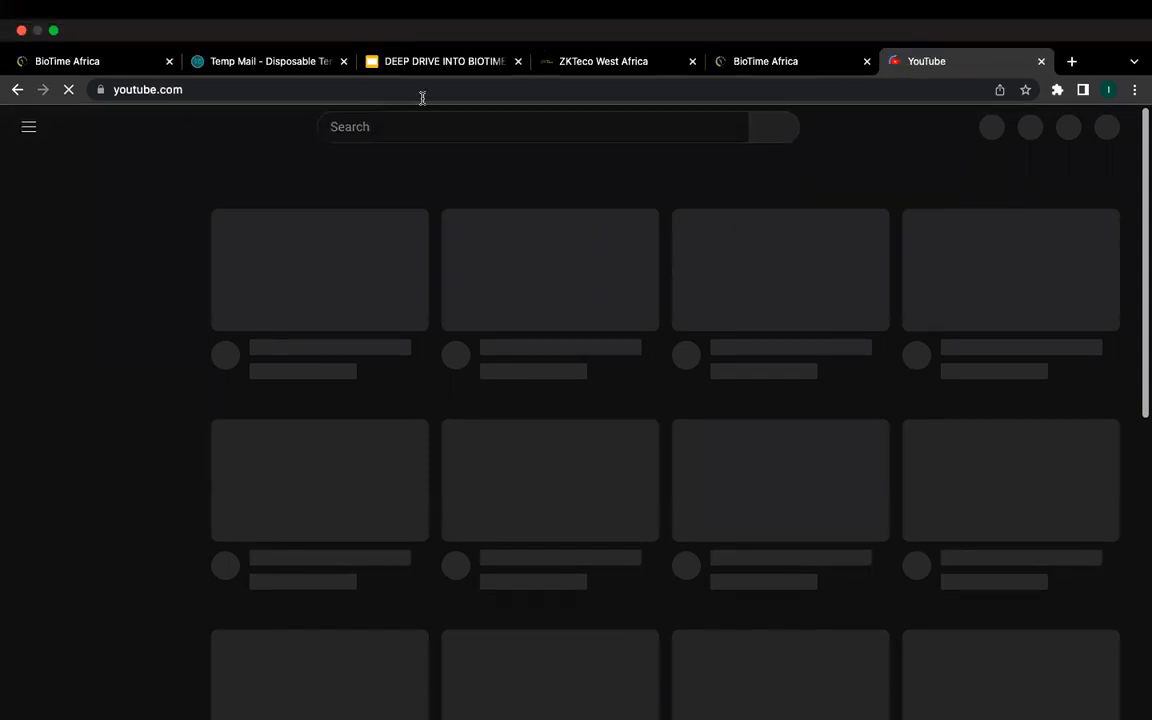
{"action": "left_click", "coordinate": [417, 121]}
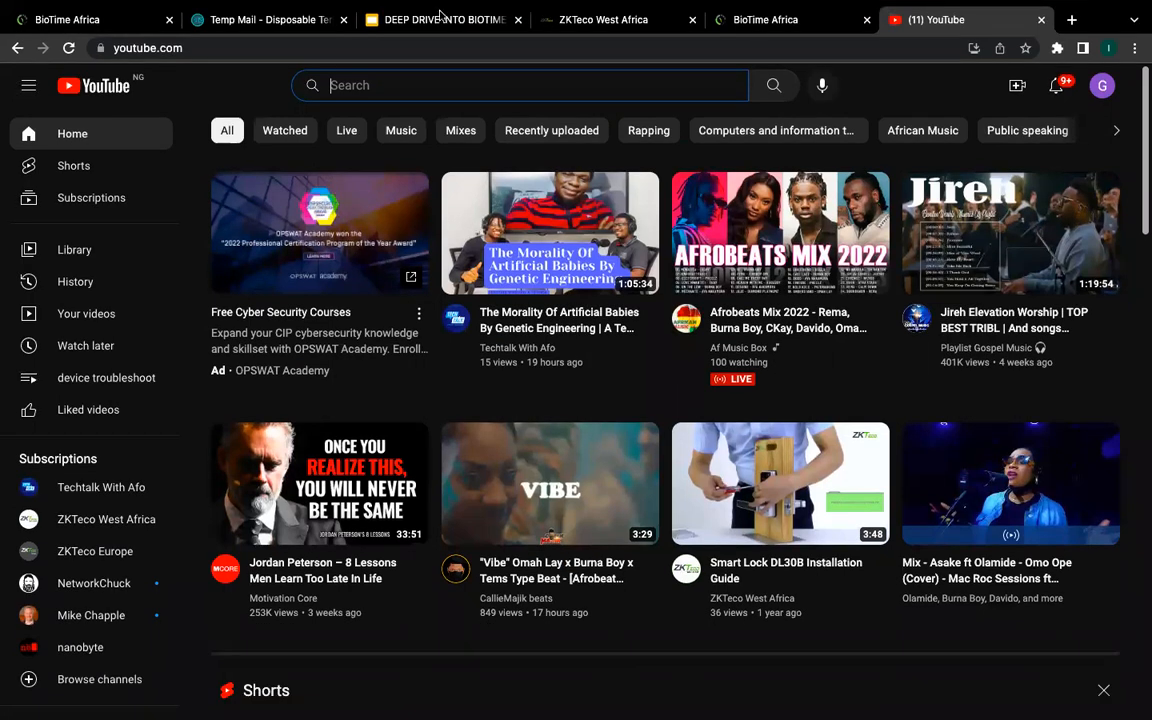
{"action": "left_click", "coordinate": [398, 16]}
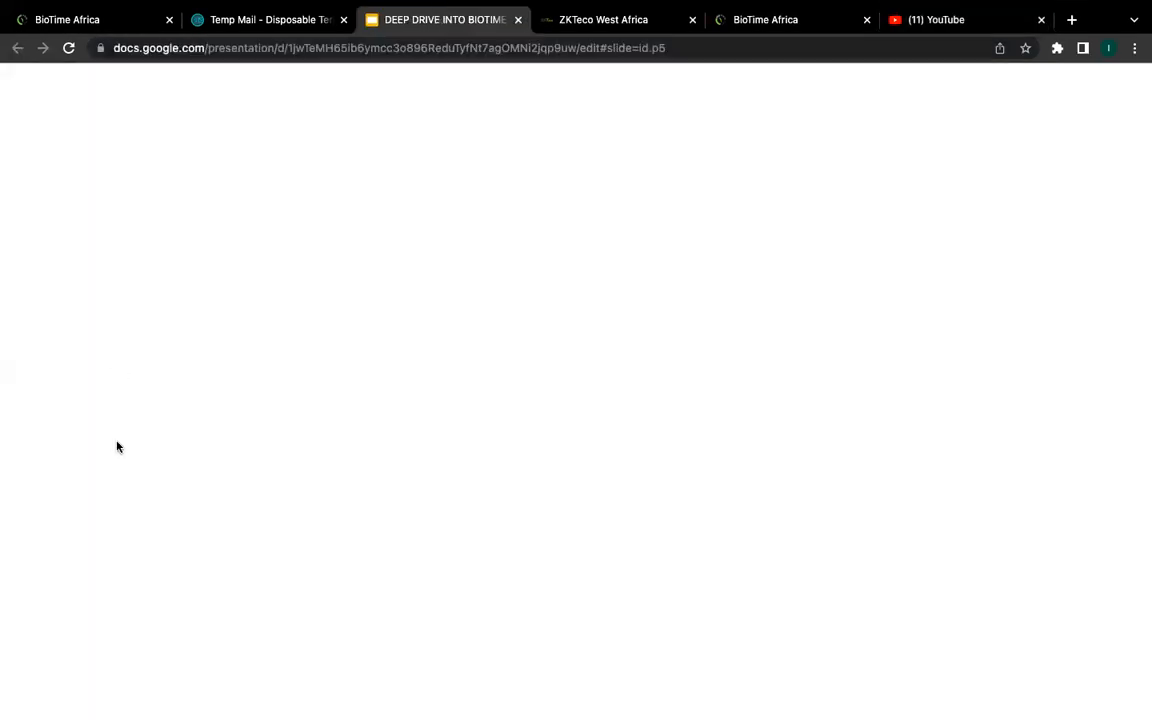
Step: Present slide 22, the ZKTeco West Africa contact slide, then exit back to the editor and switch to BioTime Africa
{"action": "scroll", "coordinate": [117, 533], "scroll_direction": "down", "scroll_amount": 5}
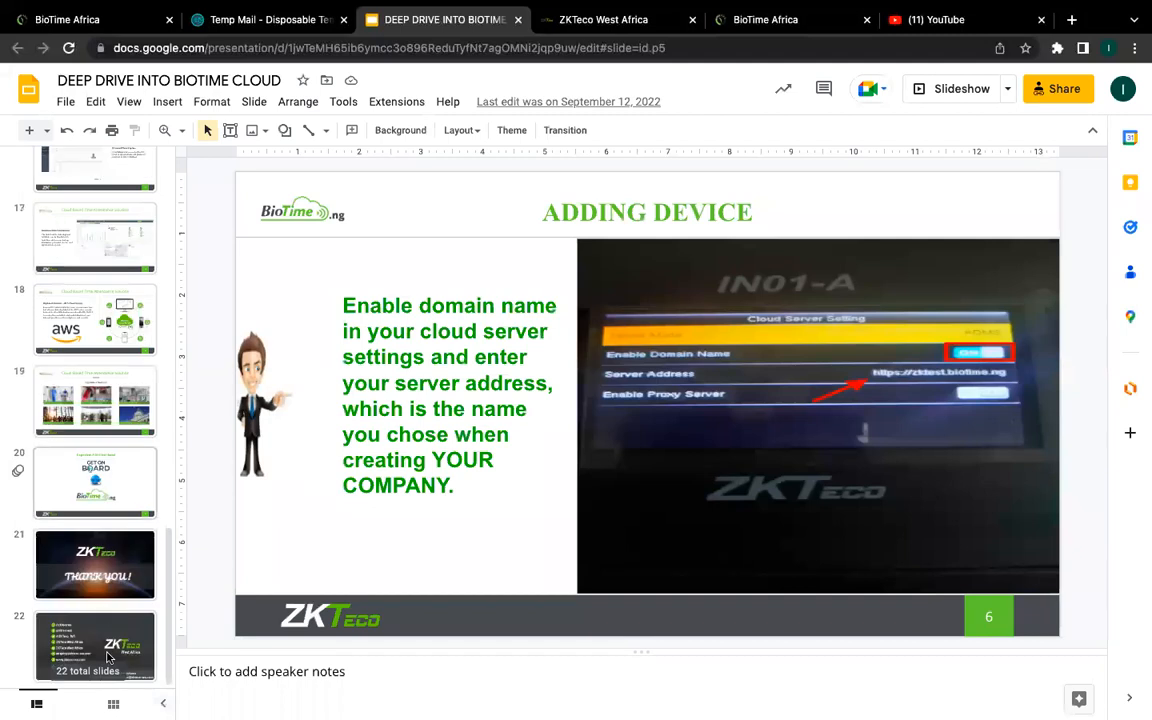
{"action": "left_click", "coordinate": [112, 658]}
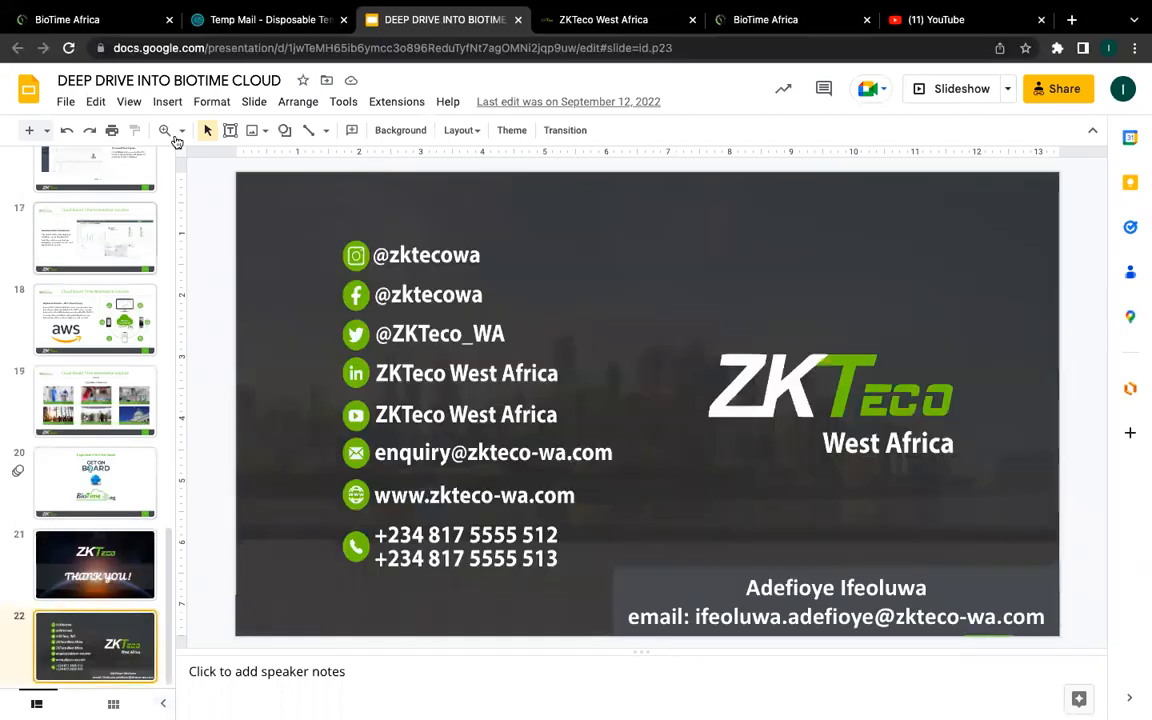
{"action": "left_click", "coordinate": [129, 101]}
{"action": "key", "text": "super+Return"}
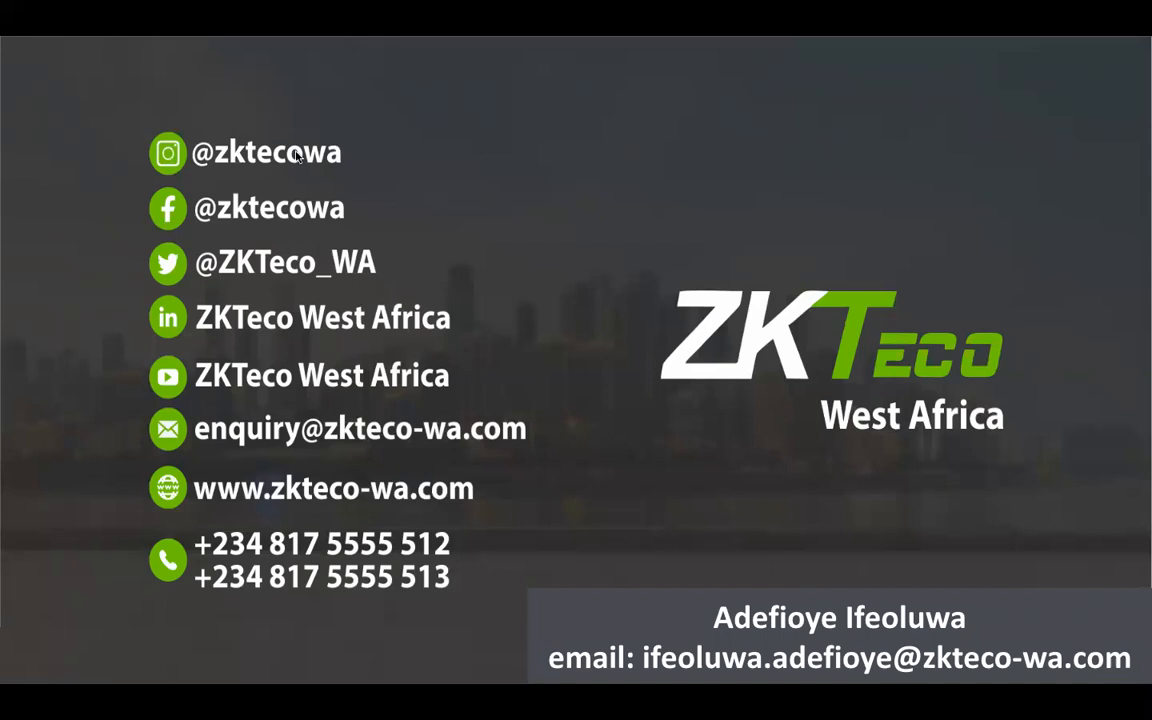
{"action": "key", "text": "Escape"}
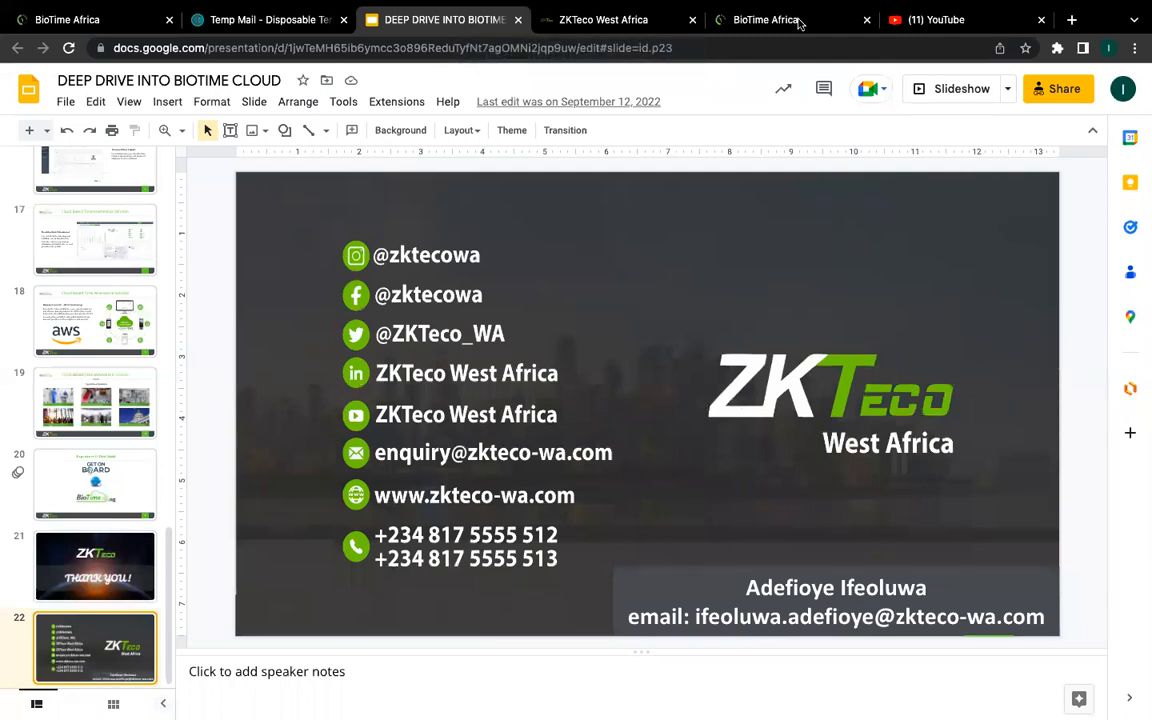
{"action": "left_click", "coordinate": [710, 19]}
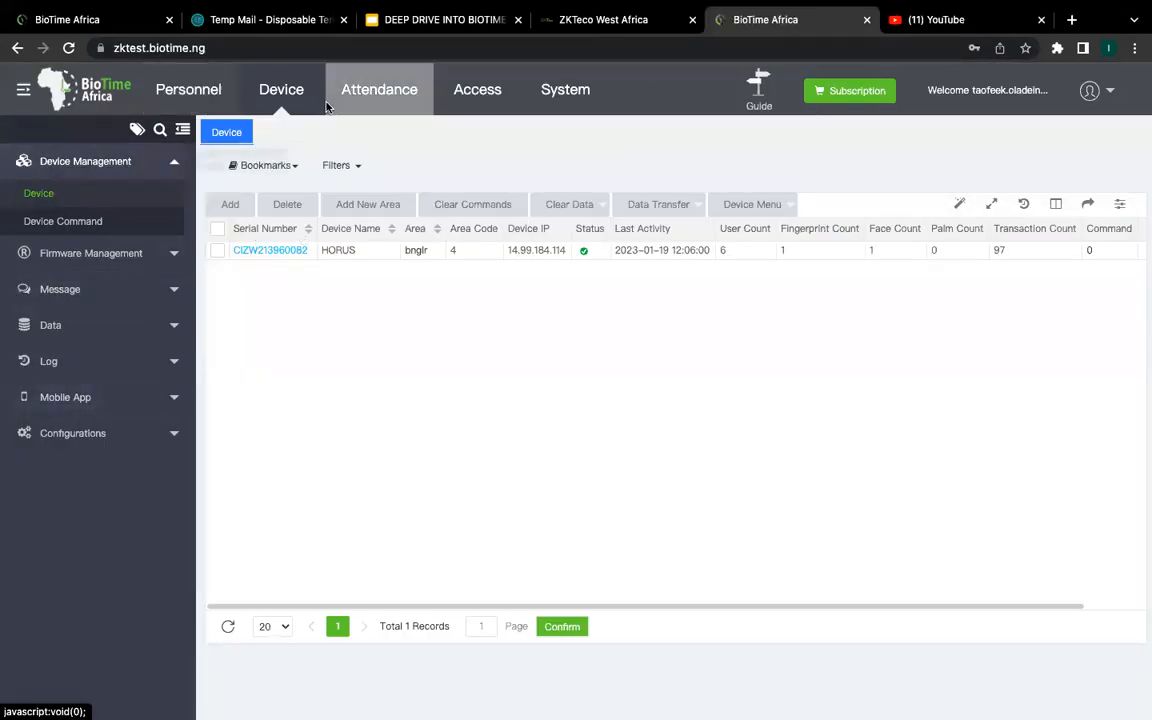
Step: Open the Attendance module and go to its Calculate page
{"action": "left_click", "coordinate": [362, 96]}
{"action": "left_click", "coordinate": [57, 469]}
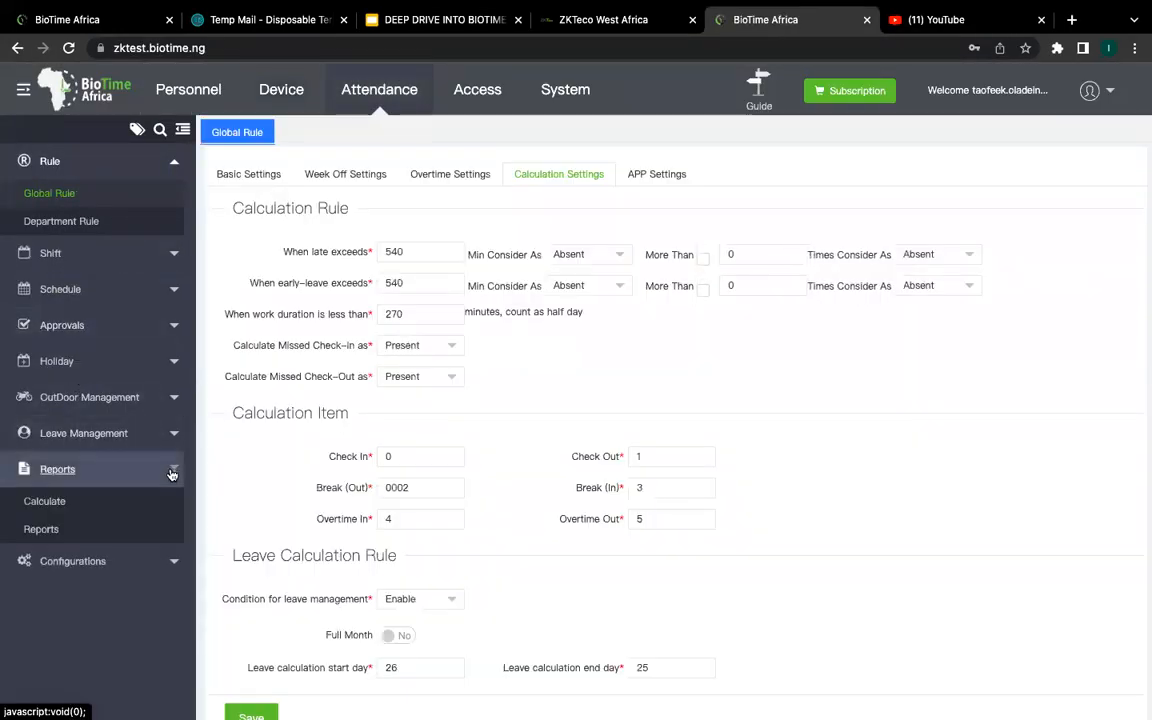
{"action": "left_click", "coordinate": [42, 530]}
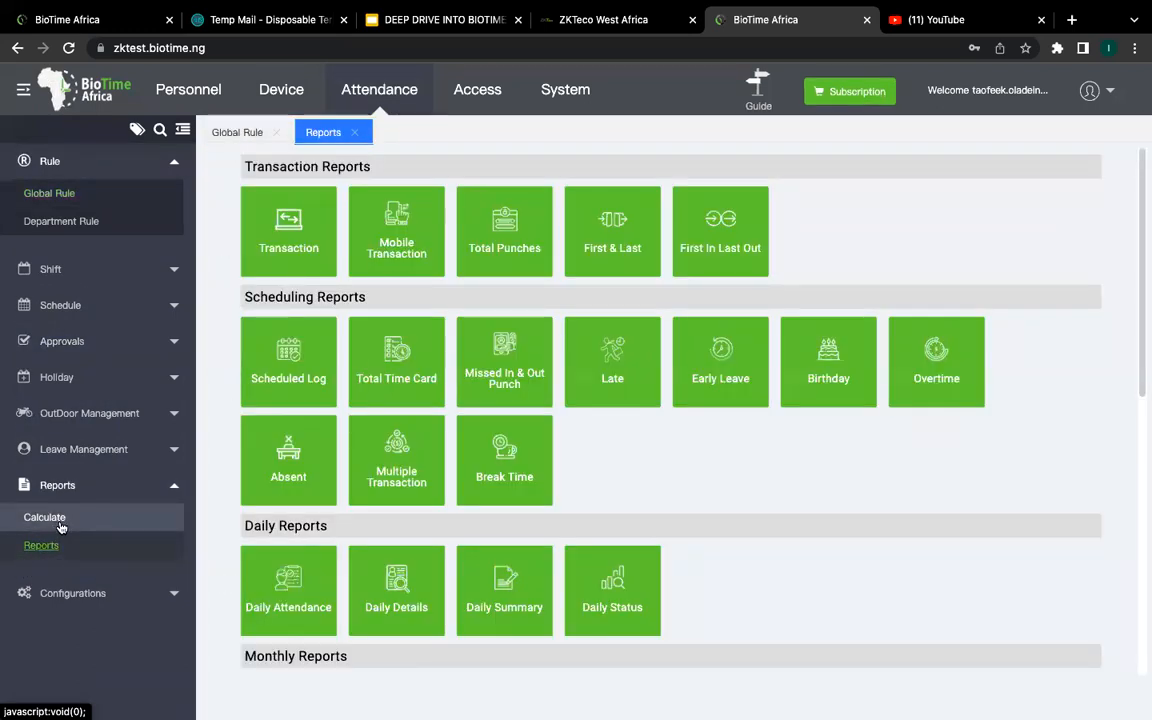
{"action": "left_click", "coordinate": [62, 525]}
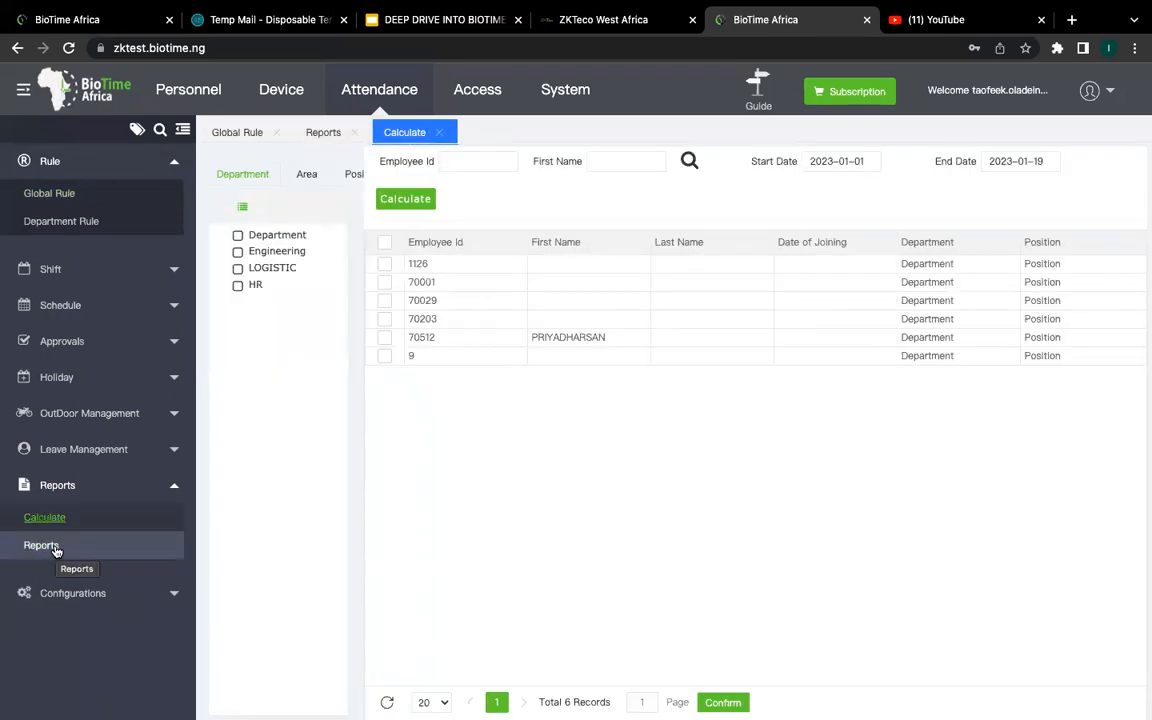
Step: Filter the Calculate employee list by Area to Lagos, then open the attendance Reports page
{"action": "left_click", "coordinate": [312, 175]}
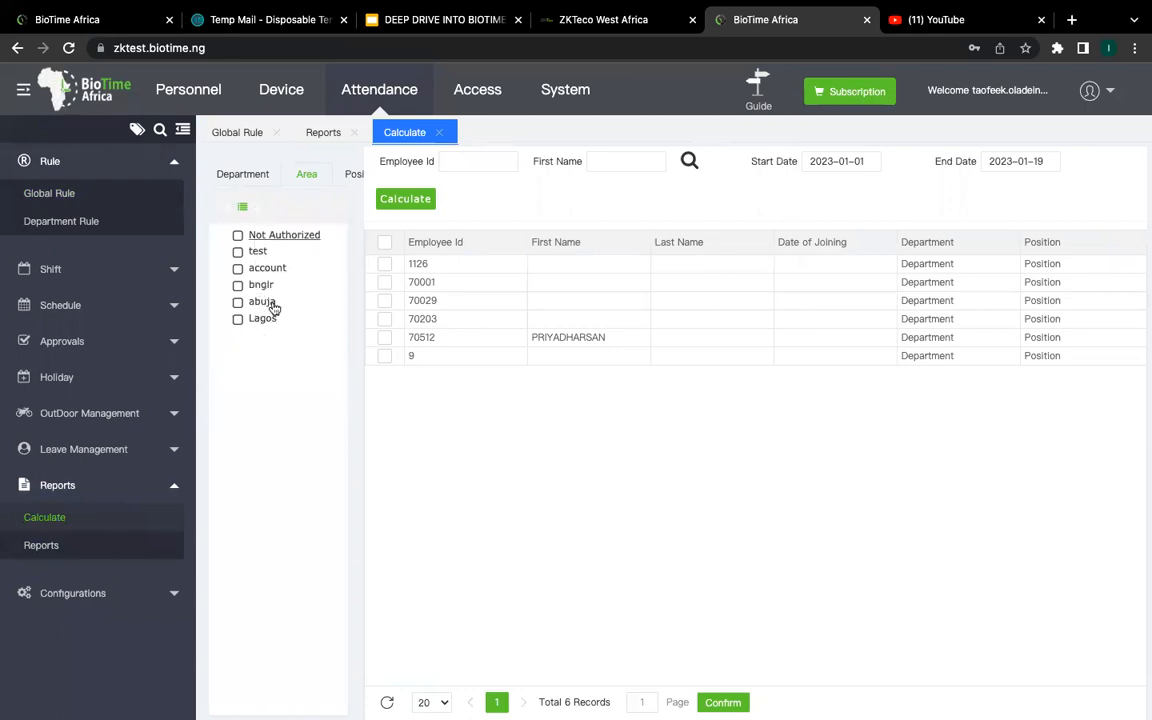
{"action": "left_click", "coordinate": [238, 319]}
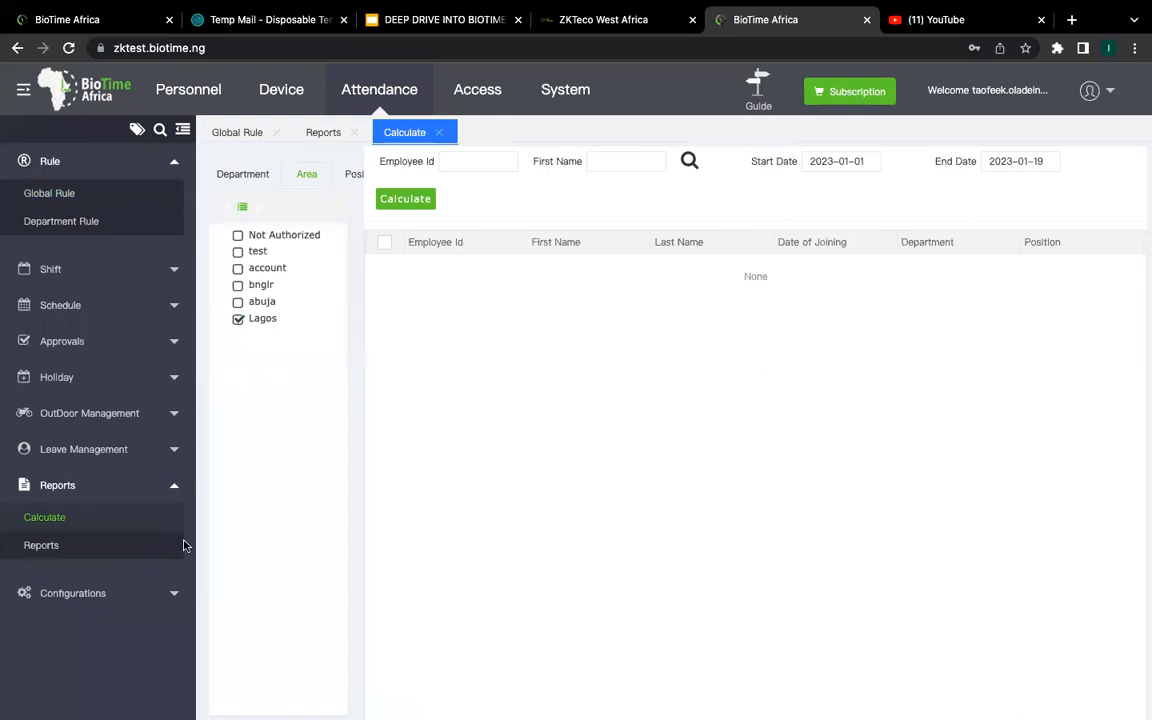
{"action": "left_click", "coordinate": [42, 545]}
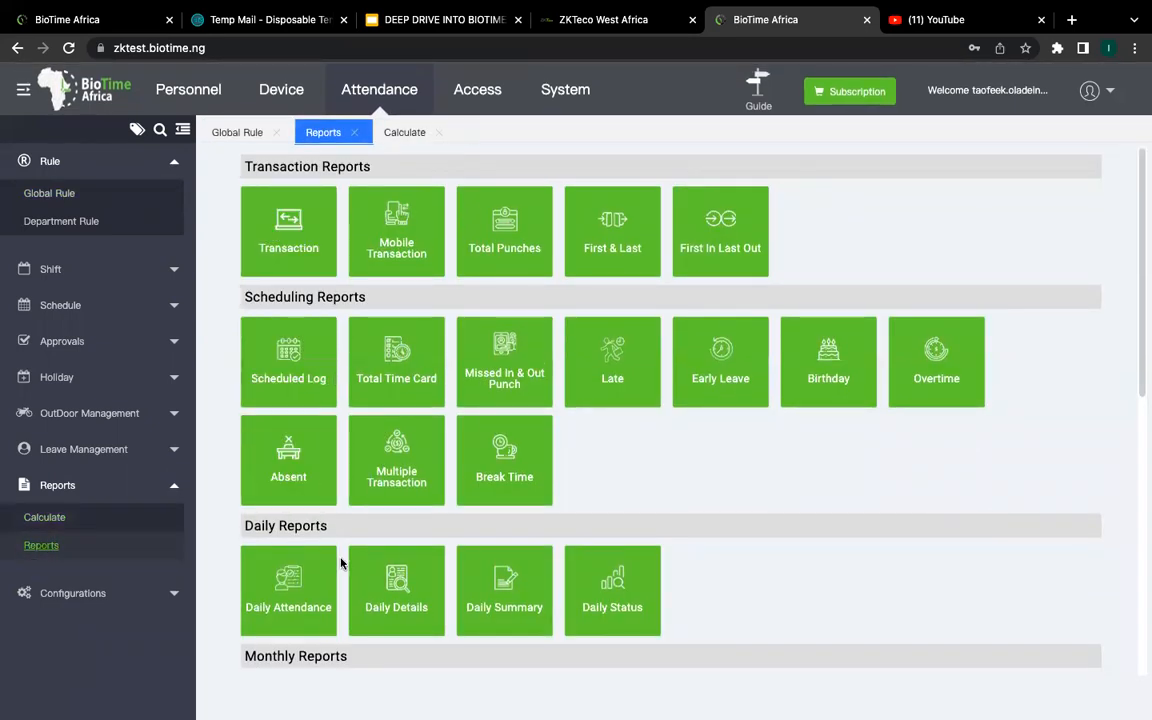
Step: Open the Daily Attendance report and filter it by Area to bnglr for 2023-01-01 to 2023-01-19
{"action": "scroll", "coordinate": [309, 507], "scroll_direction": "down", "scroll_amount": 2}
{"action": "left_click", "coordinate": [309, 507]}
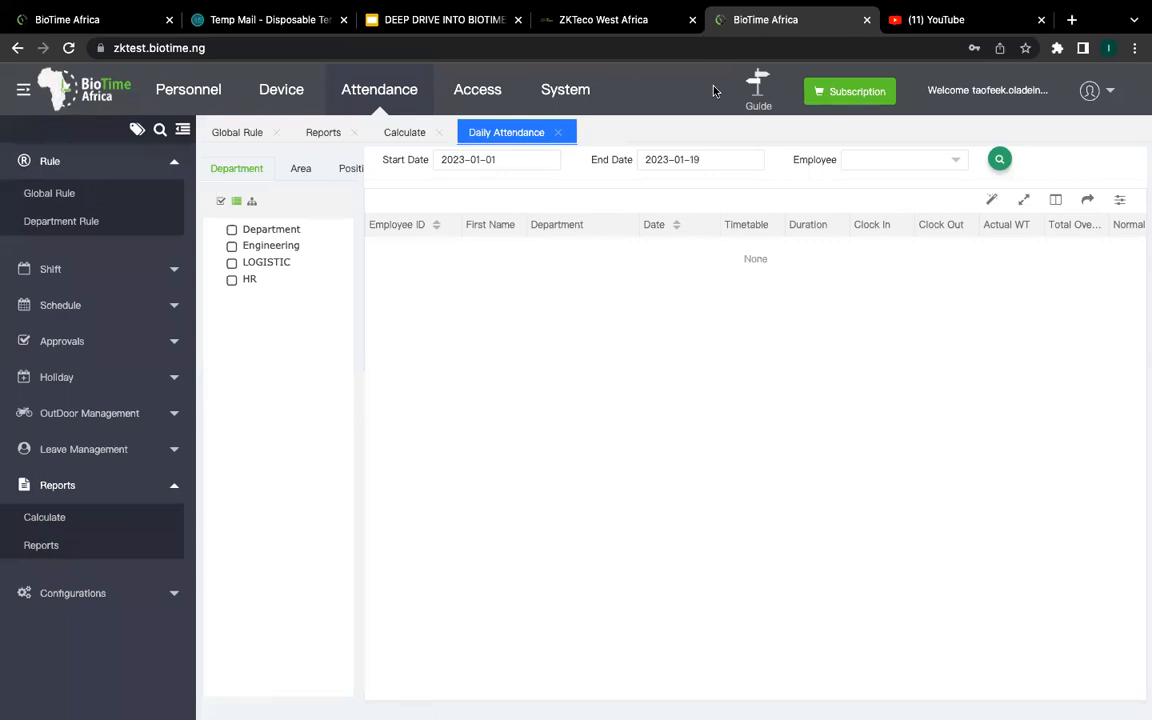
{"action": "left_click", "coordinate": [300, 168]}
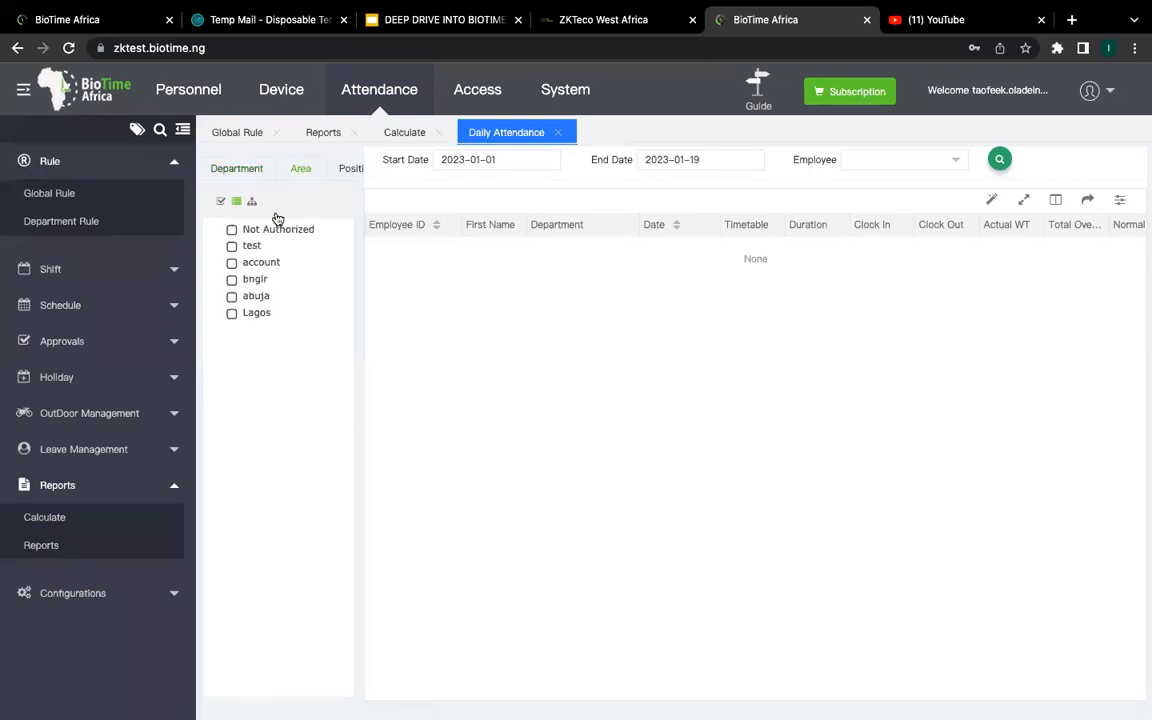
{"action": "left_click", "coordinate": [233, 280]}
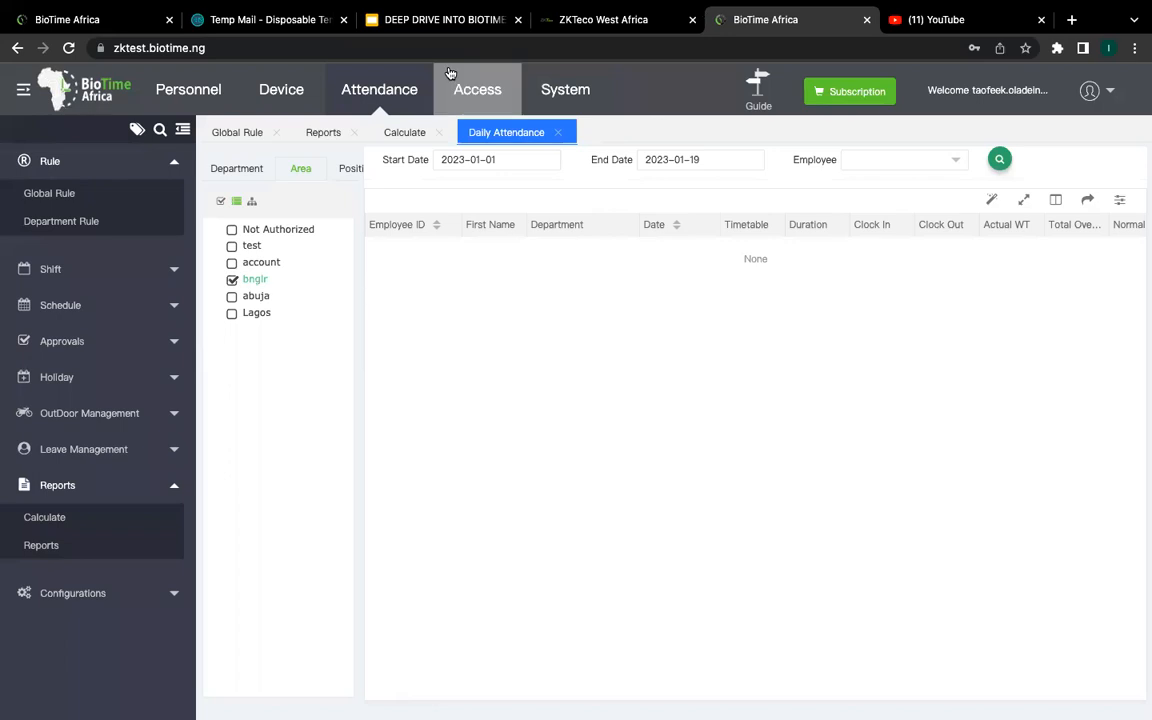
{"action": "mouse_move", "coordinate": [447, 8]}
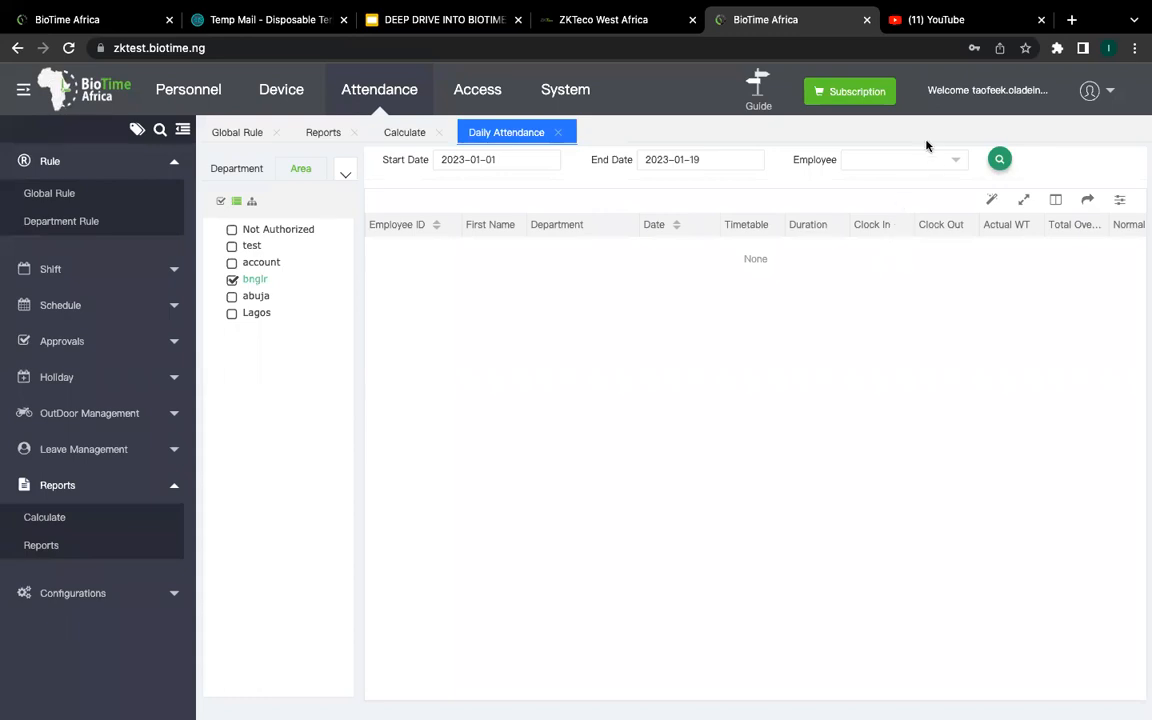
{"action": "mouse_move", "coordinate": [961, 3]}
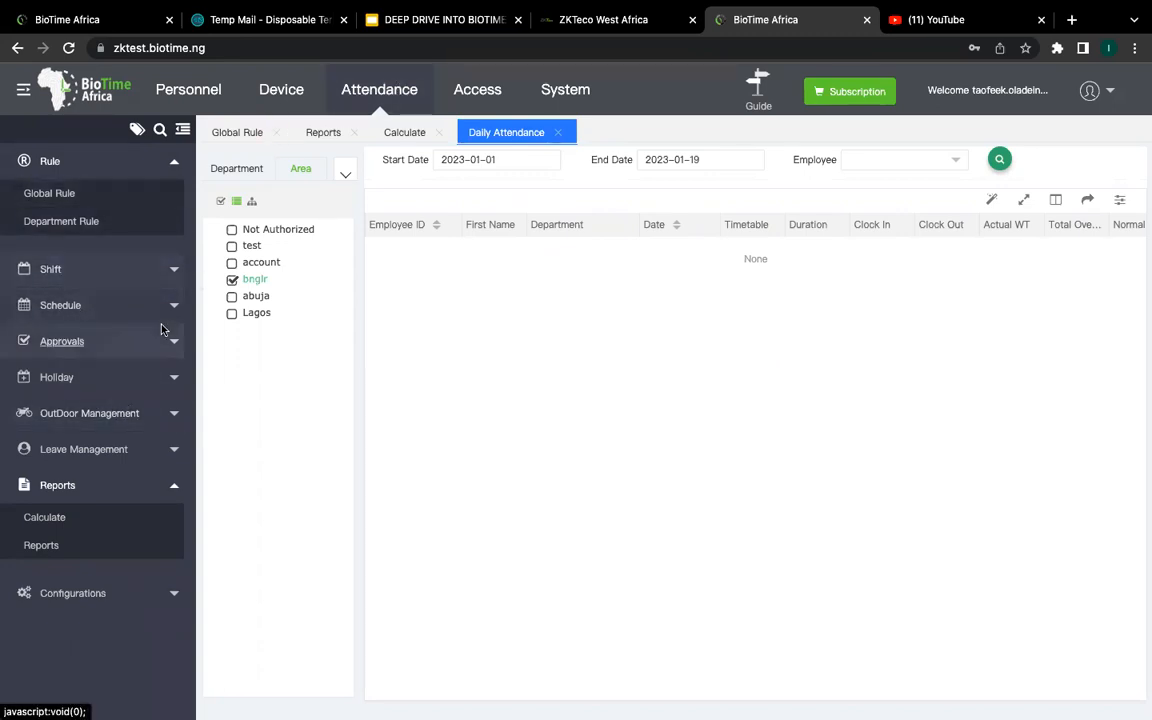
Step: Go to Shift > Timetable and open the night timetable (18:00 to 08:00 next day) for editing
{"action": "left_click", "coordinate": [379, 89]}
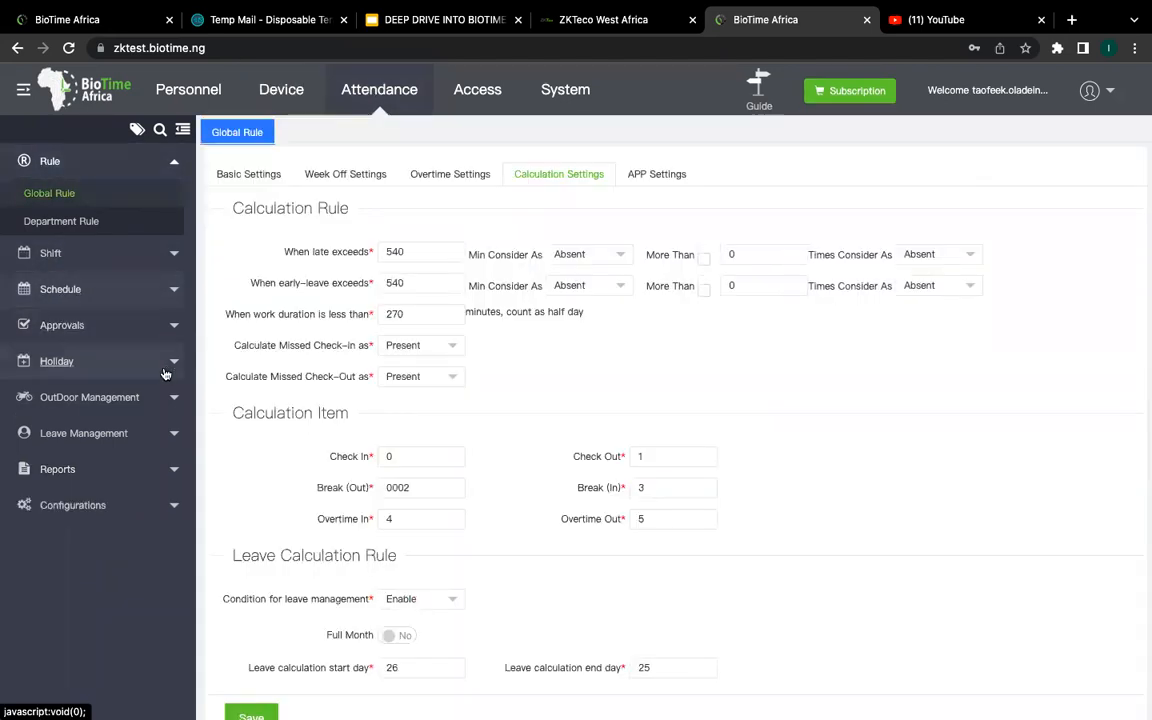
{"action": "left_click", "coordinate": [173, 253]}
{"action": "left_click", "coordinate": [98, 311]}
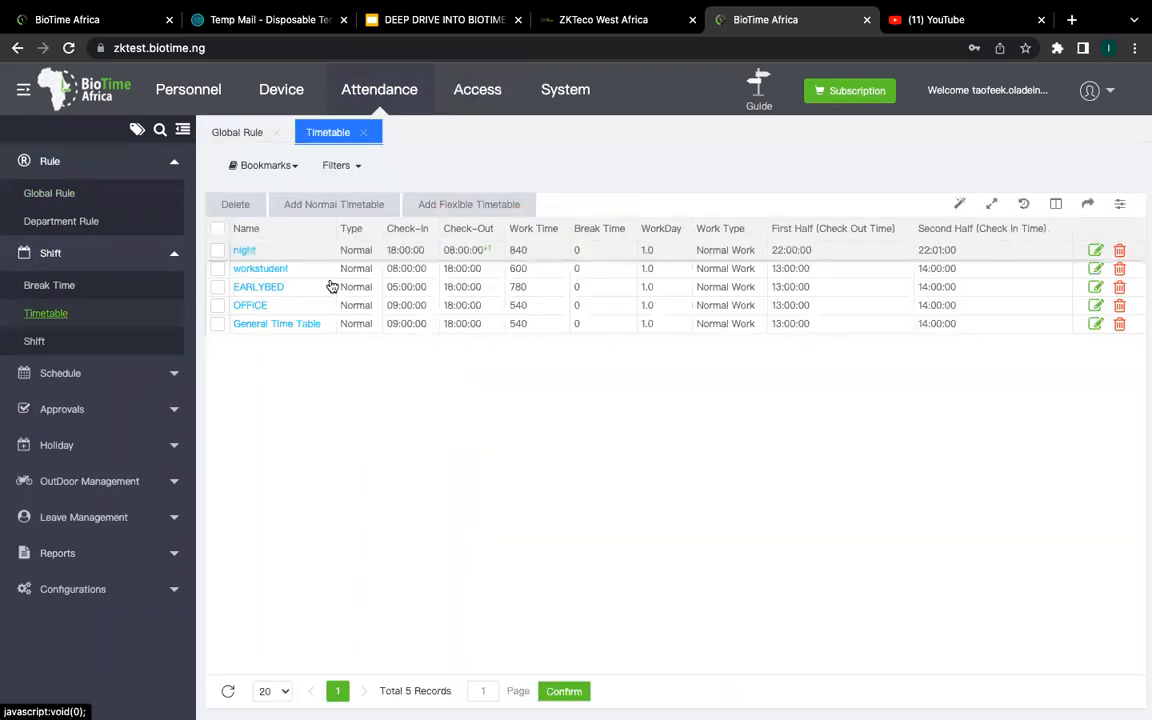
{"action": "left_click", "coordinate": [244, 252]}
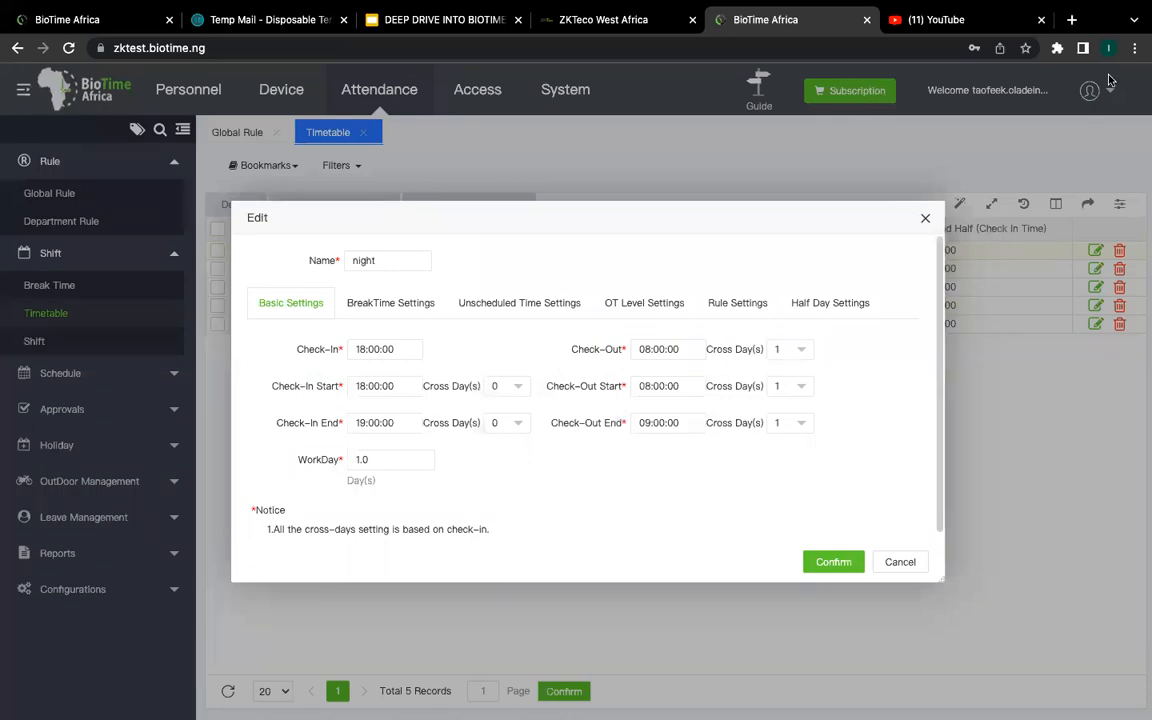
Step: Try saving the night timetable with Check-Out Cross Day(s) set to 0
{"action": "left_click", "coordinate": [836, 304]}
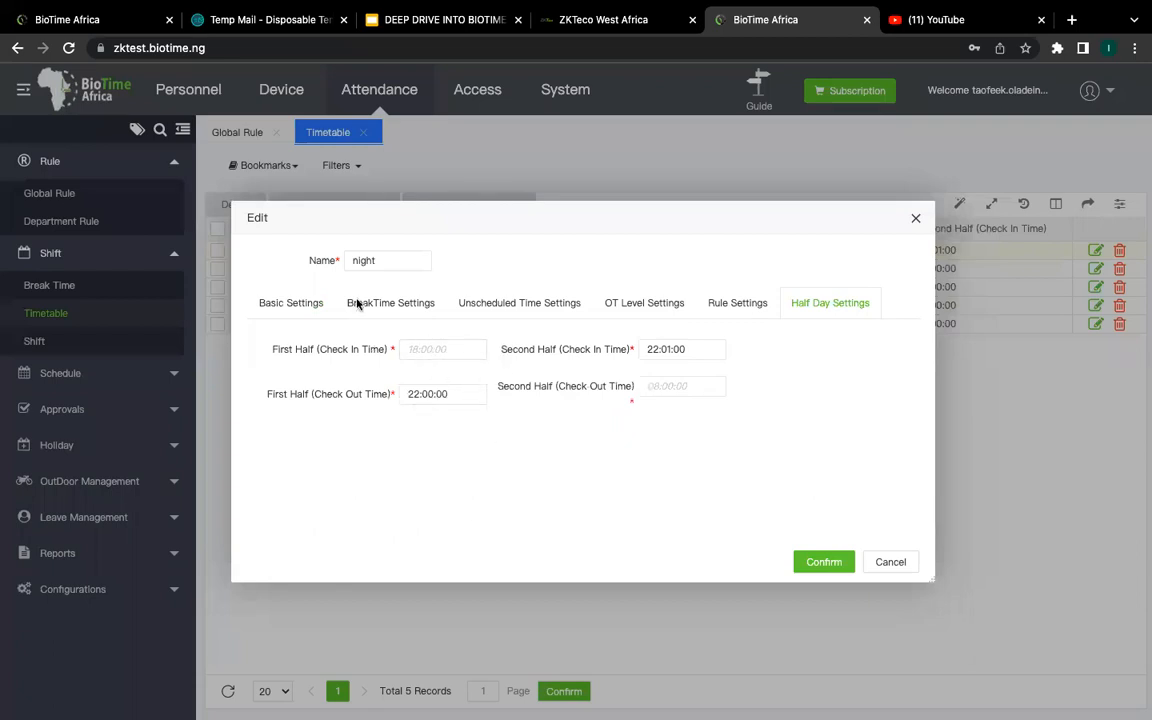
{"action": "left_click", "coordinate": [293, 302]}
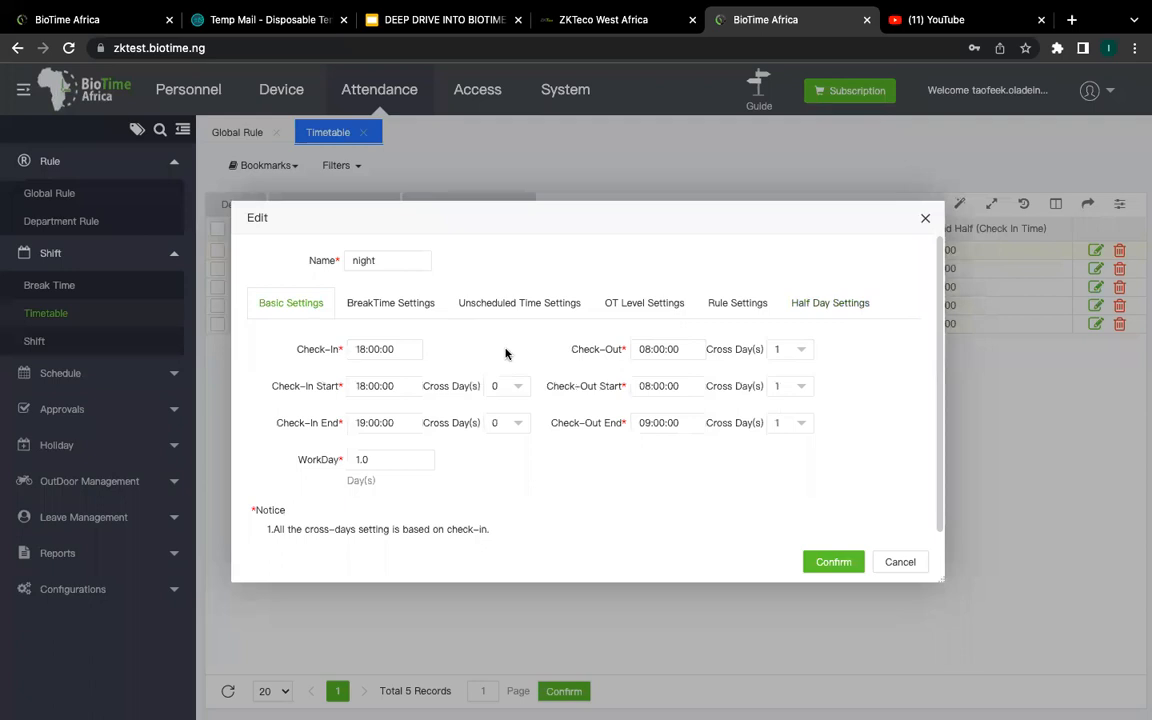
{"action": "left_click", "coordinate": [785, 349]}
{"action": "left_click", "coordinate": [795, 381]}
{"action": "left_click", "coordinate": [849, 566]}
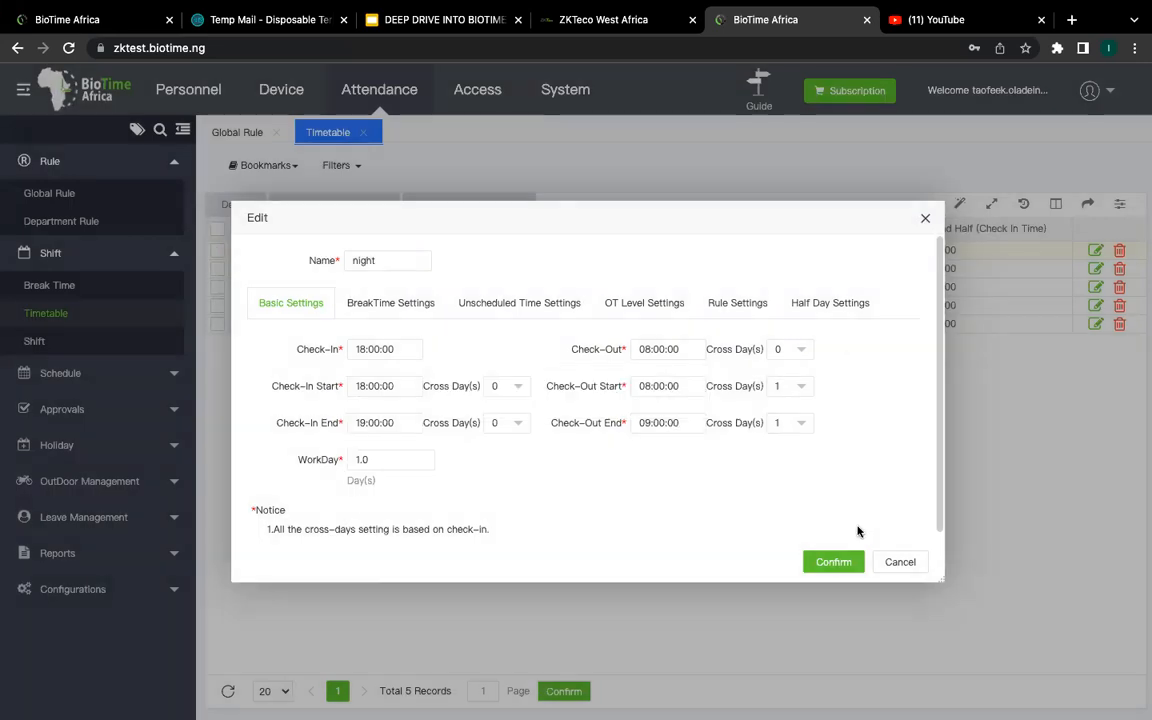
Step: After the half-day error, restore Check-Out Cross Day(s) to 1 and cancel the edit
{"action": "left_click", "coordinate": [804, 349]}
{"action": "left_click", "coordinate": [787, 403]}
{"action": "left_click", "coordinate": [838, 302]}
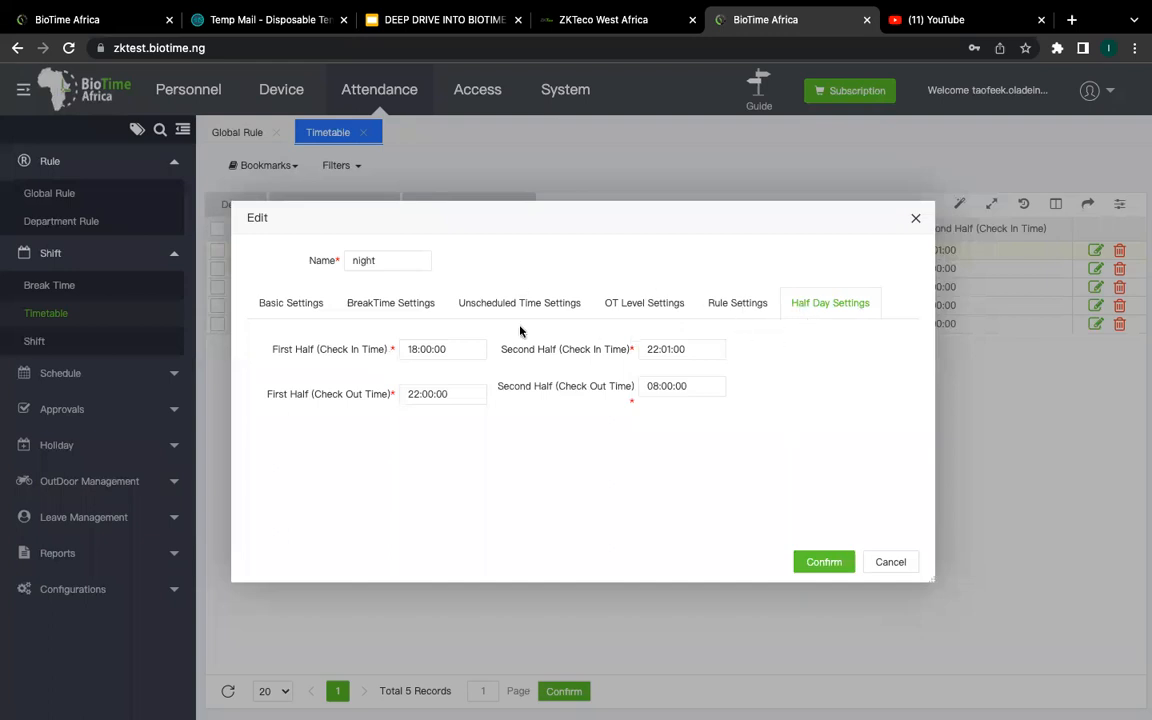
{"action": "left_click", "coordinate": [300, 305]}
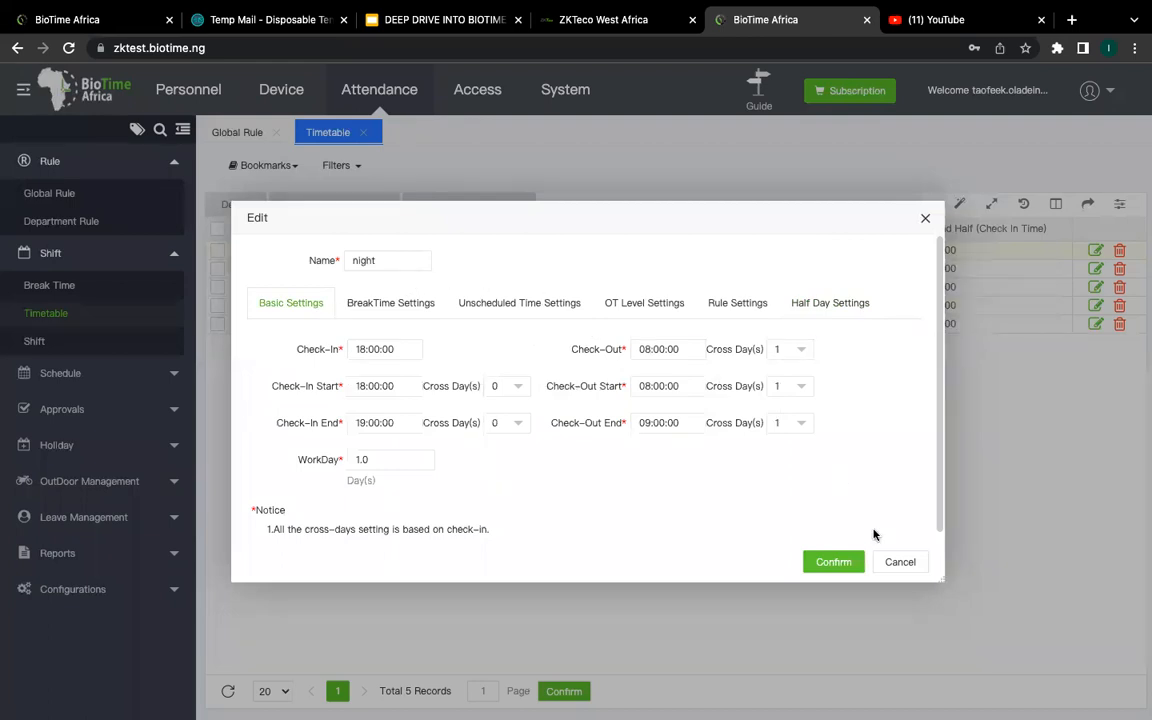
{"action": "left_click", "coordinate": [890, 561]}
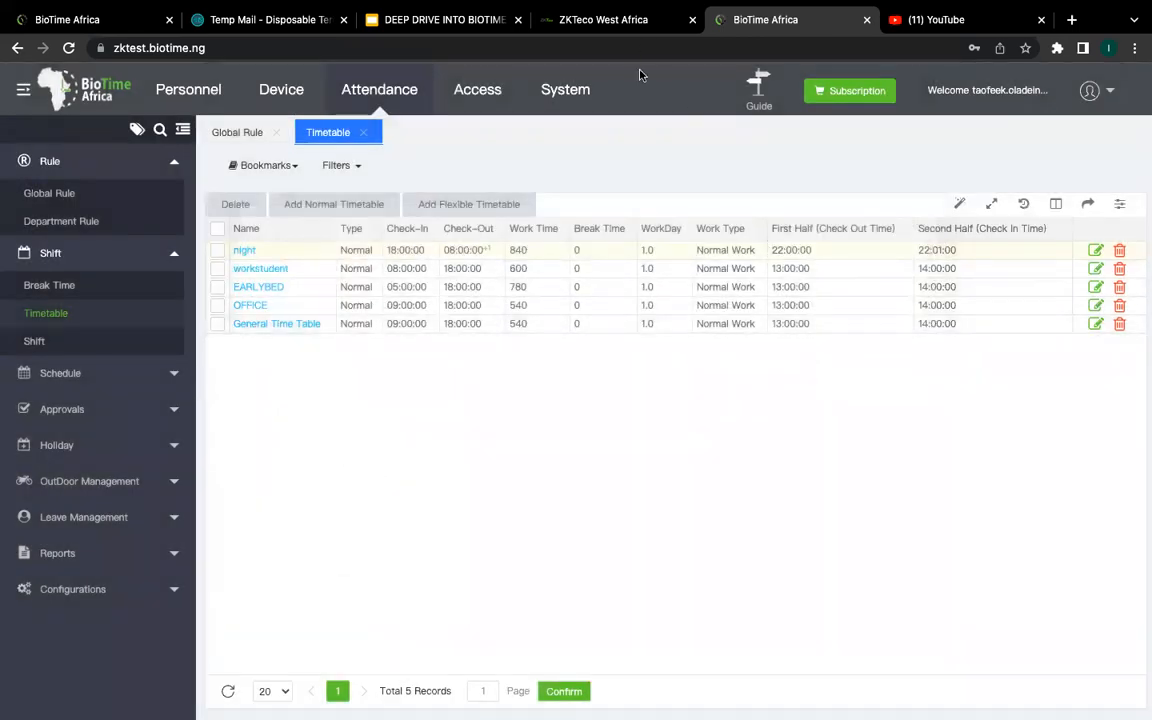